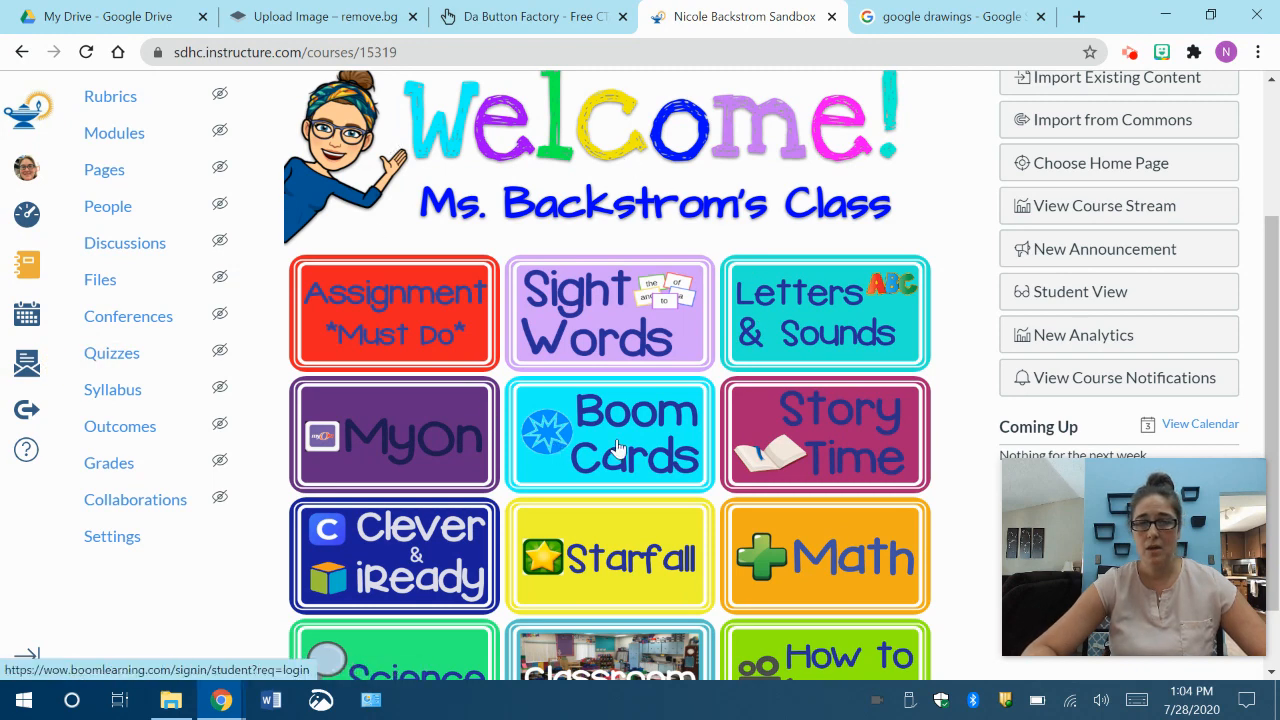
Look over the welcome banner, subject buttons and course navigation on the course home page.
scroll(670, 345, up, 1)
scroll(670, 345, down, 1)
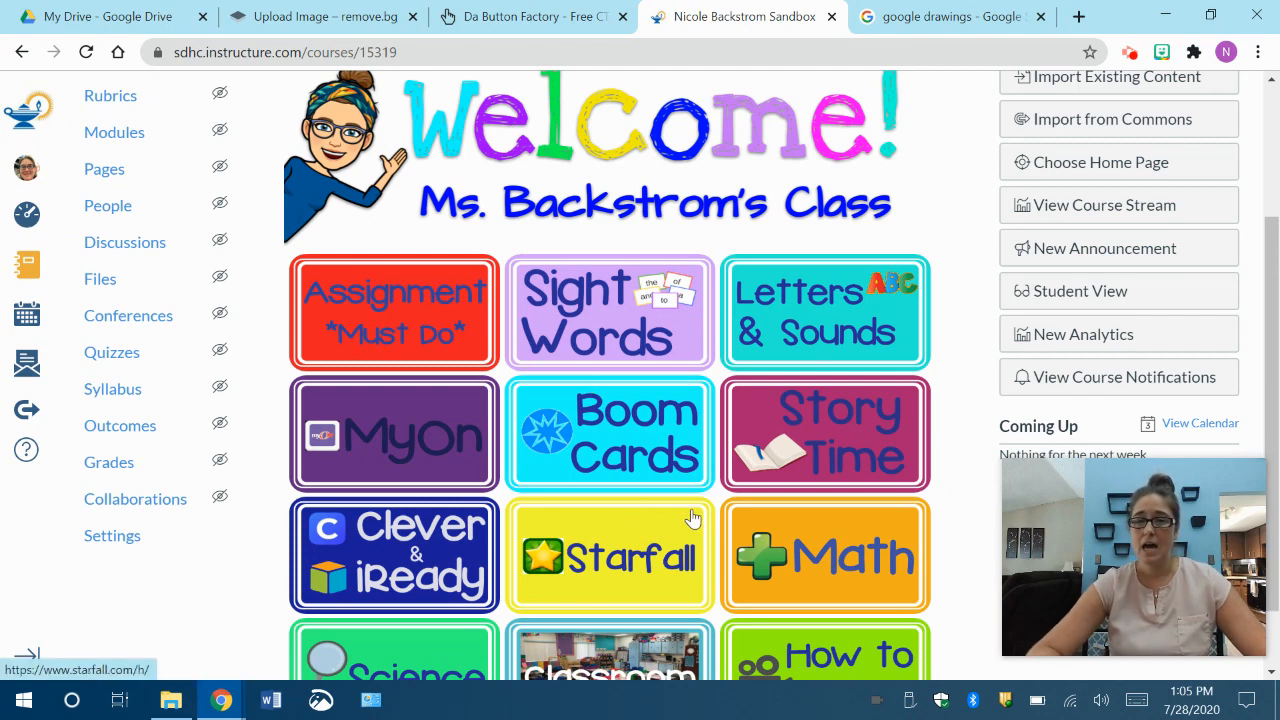
scroll(692, 517, down, 2)
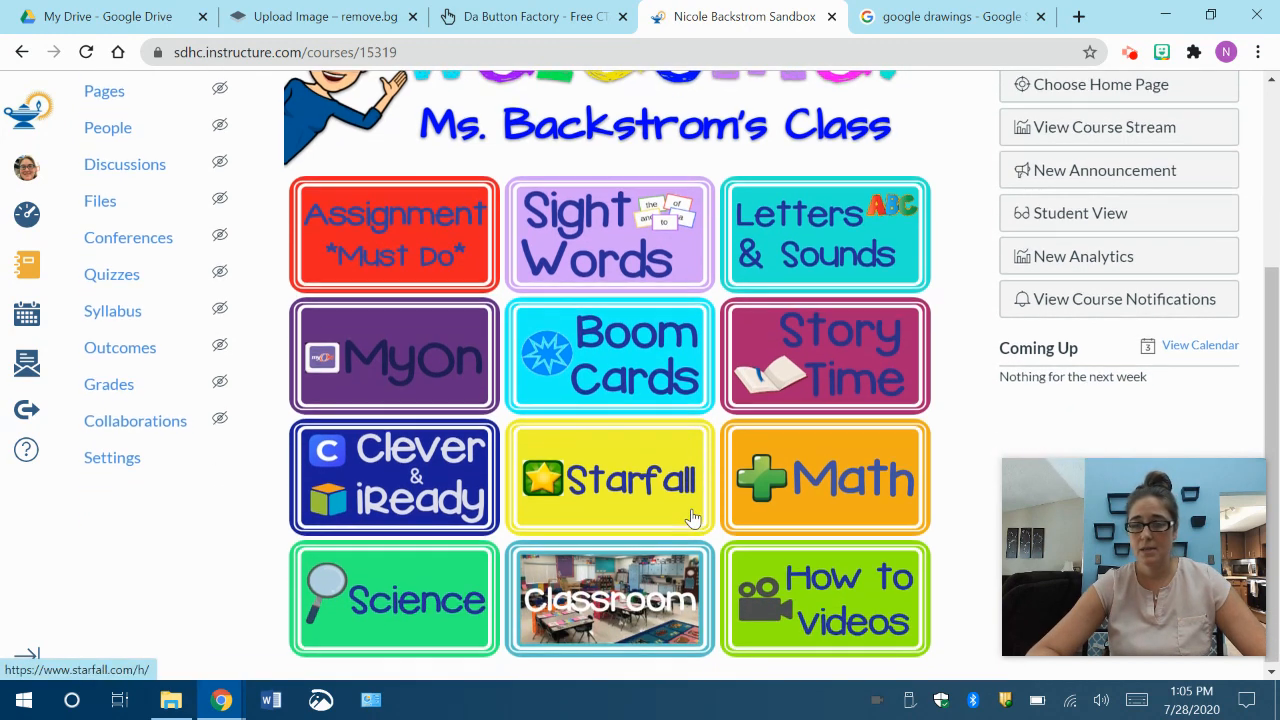
scroll(692, 517, up, 1)
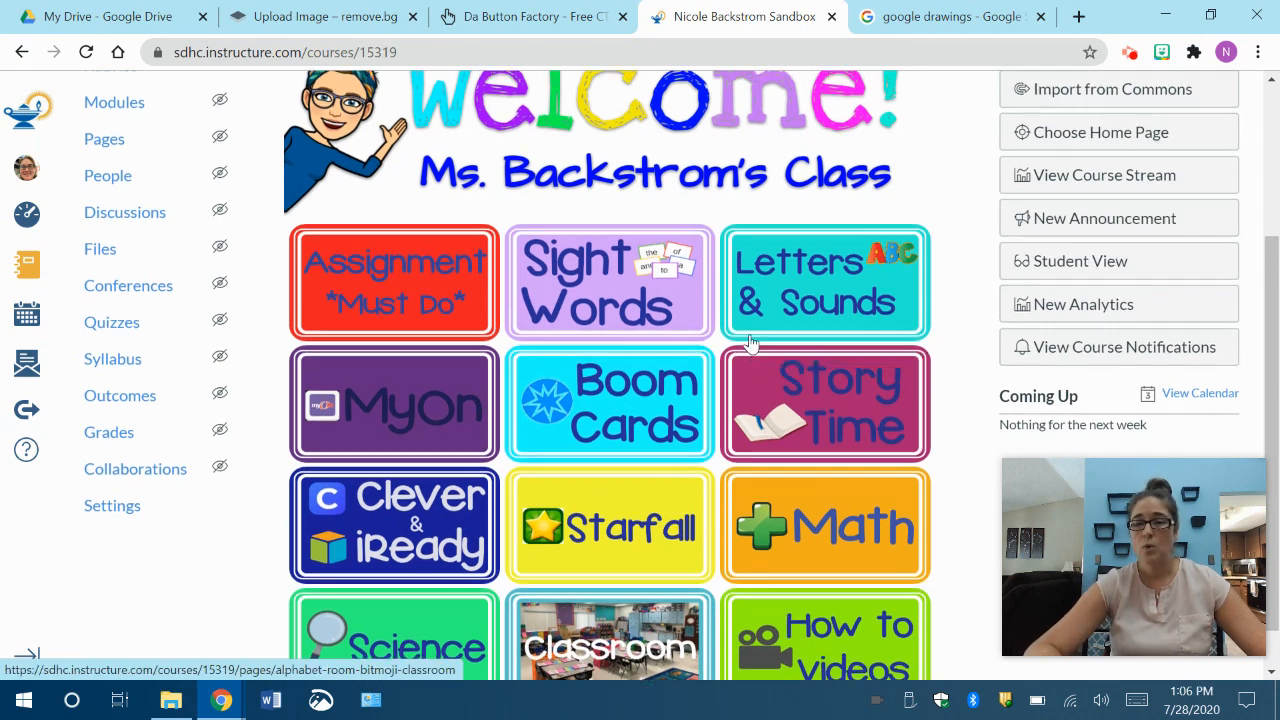
scroll(750, 340, up, 2)
scroll(750, 343, down, 1)
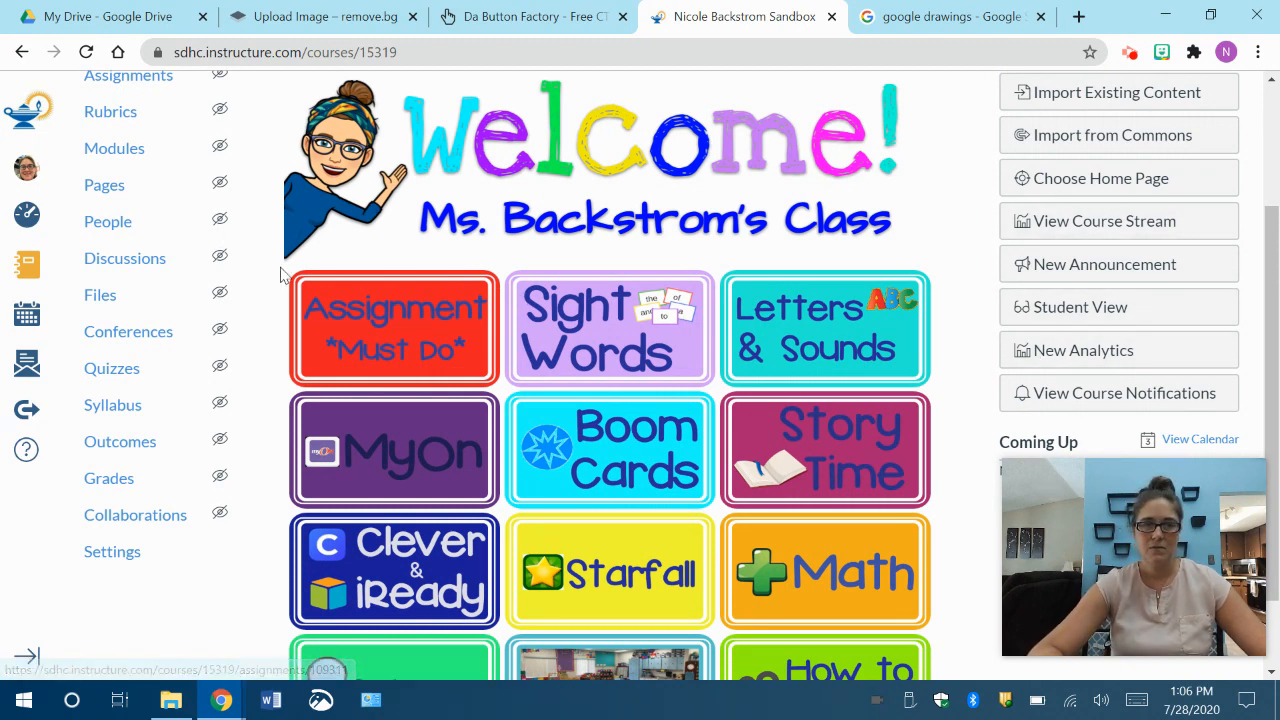
scroll(284, 280, up, 3)
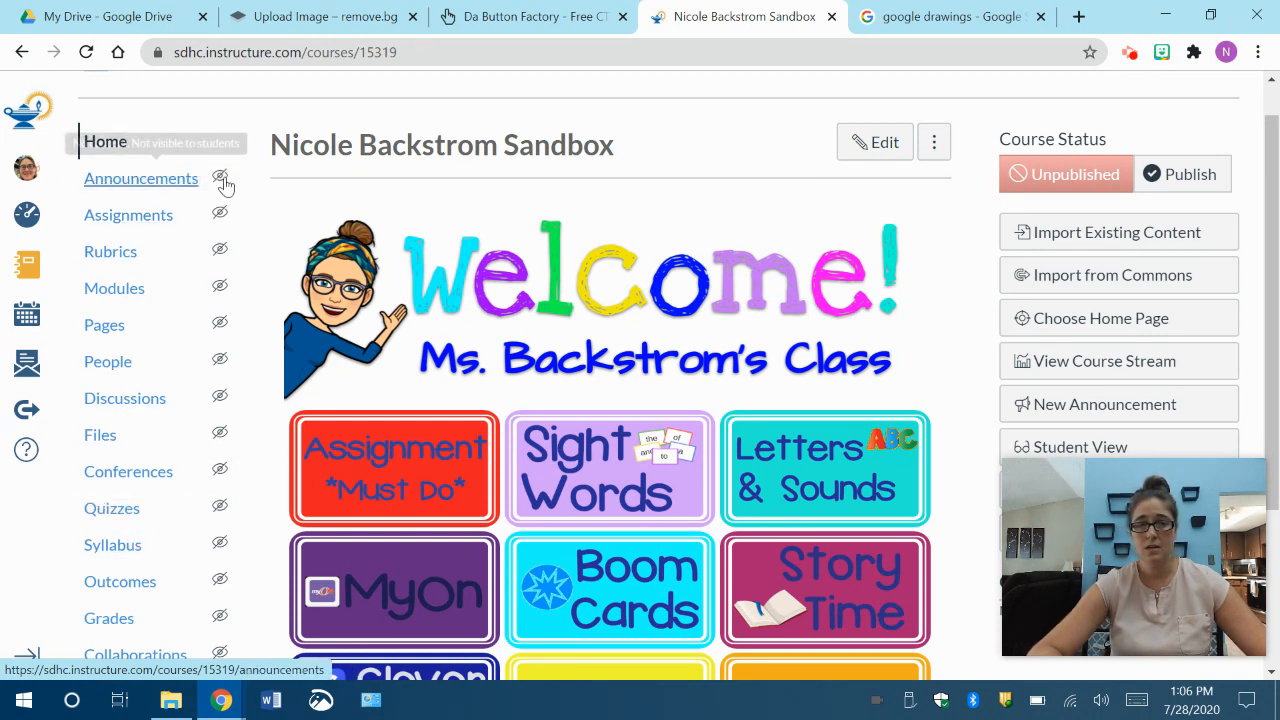
Preview the course home page in Student View, and return to the teacher view.
click(1064, 443)
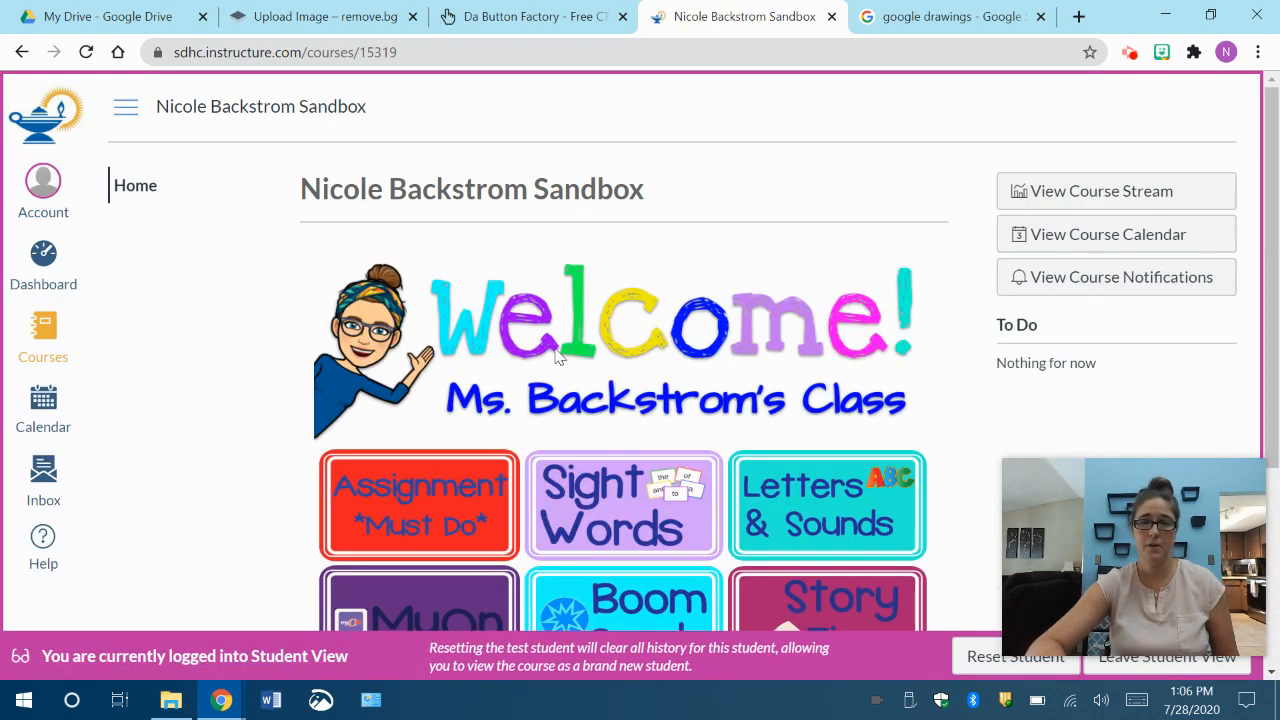
scroll(557, 357, down, 1)
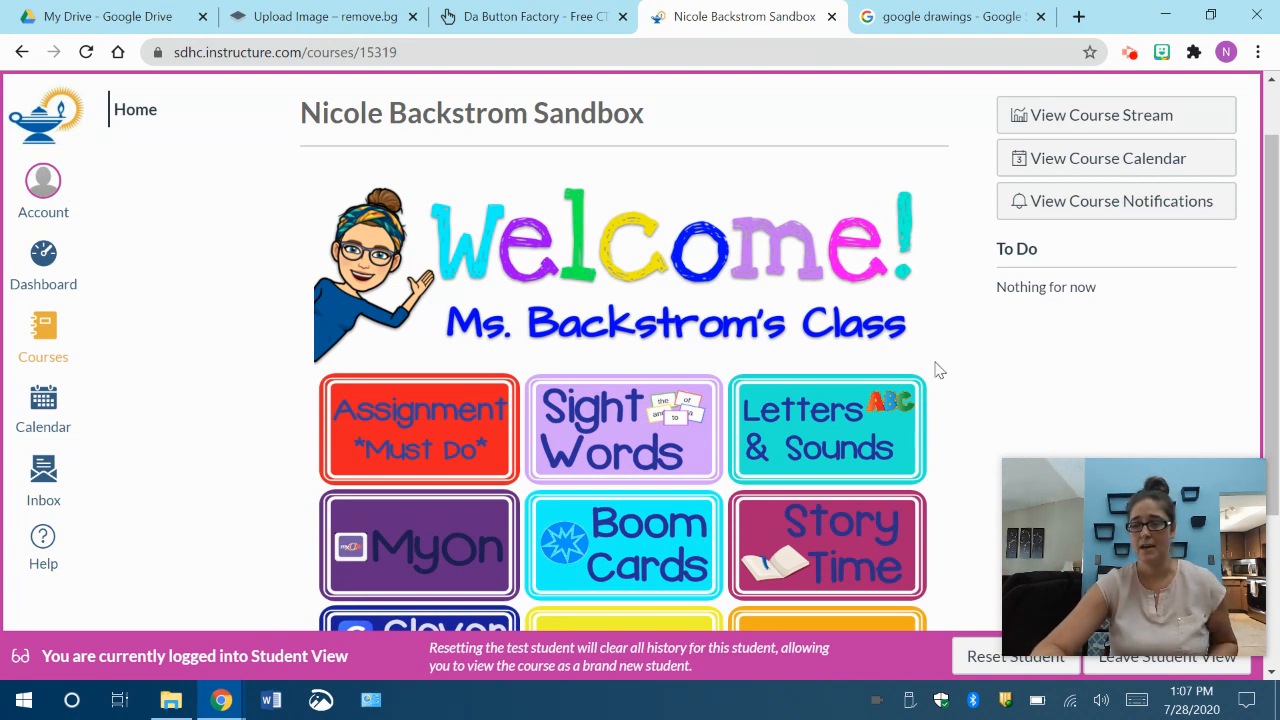
click(1130, 676)
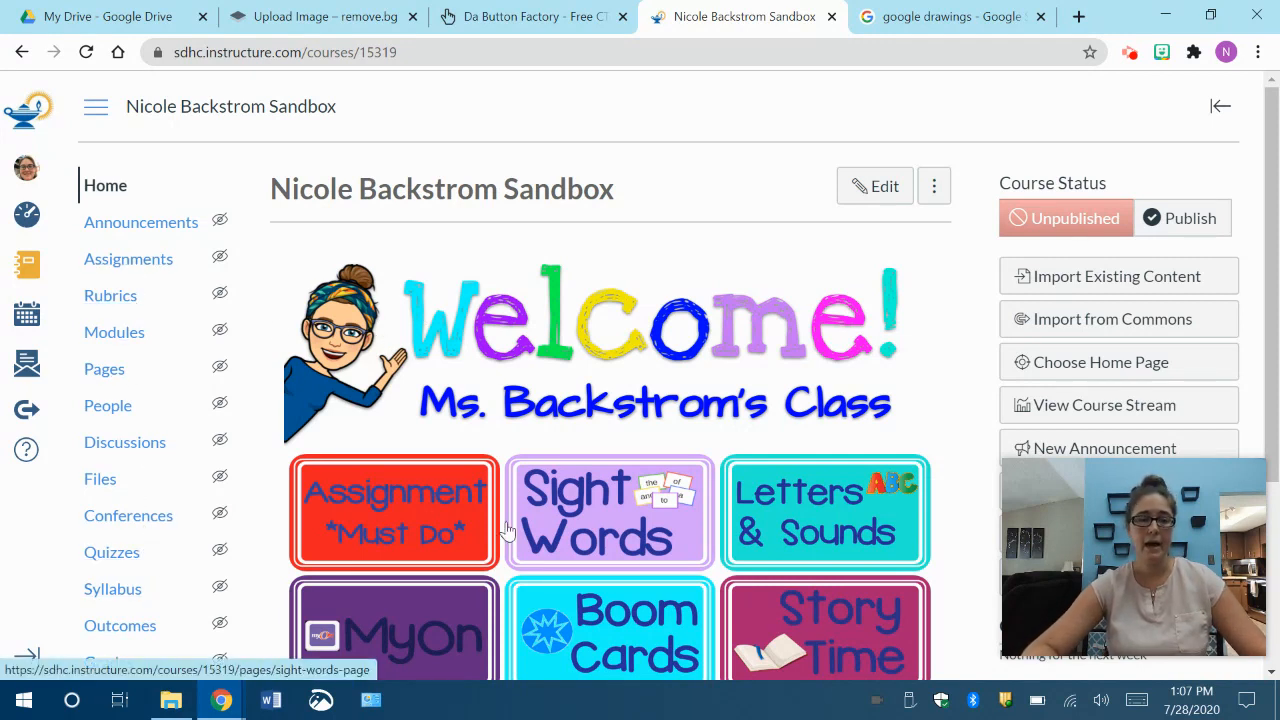
scroll(508, 529, down, 1)
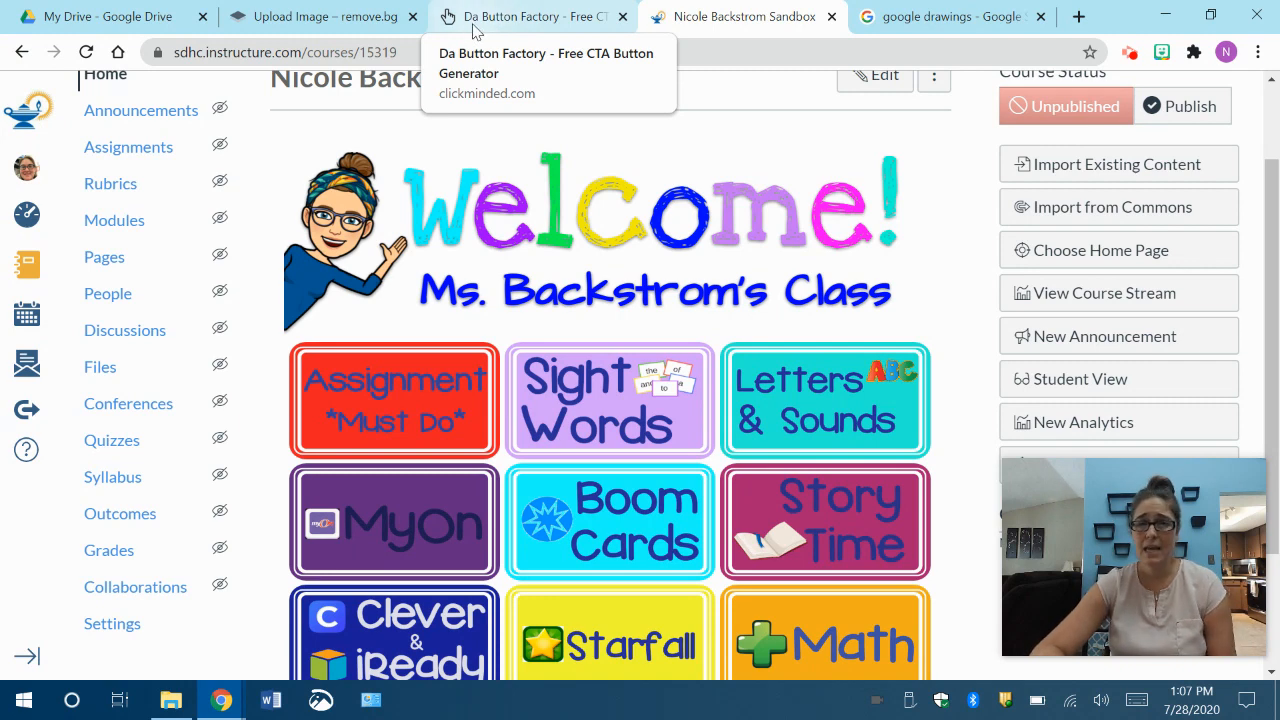
Switch to Da Button Factory and replace the sample button text with "Monday".
click(550, 22)
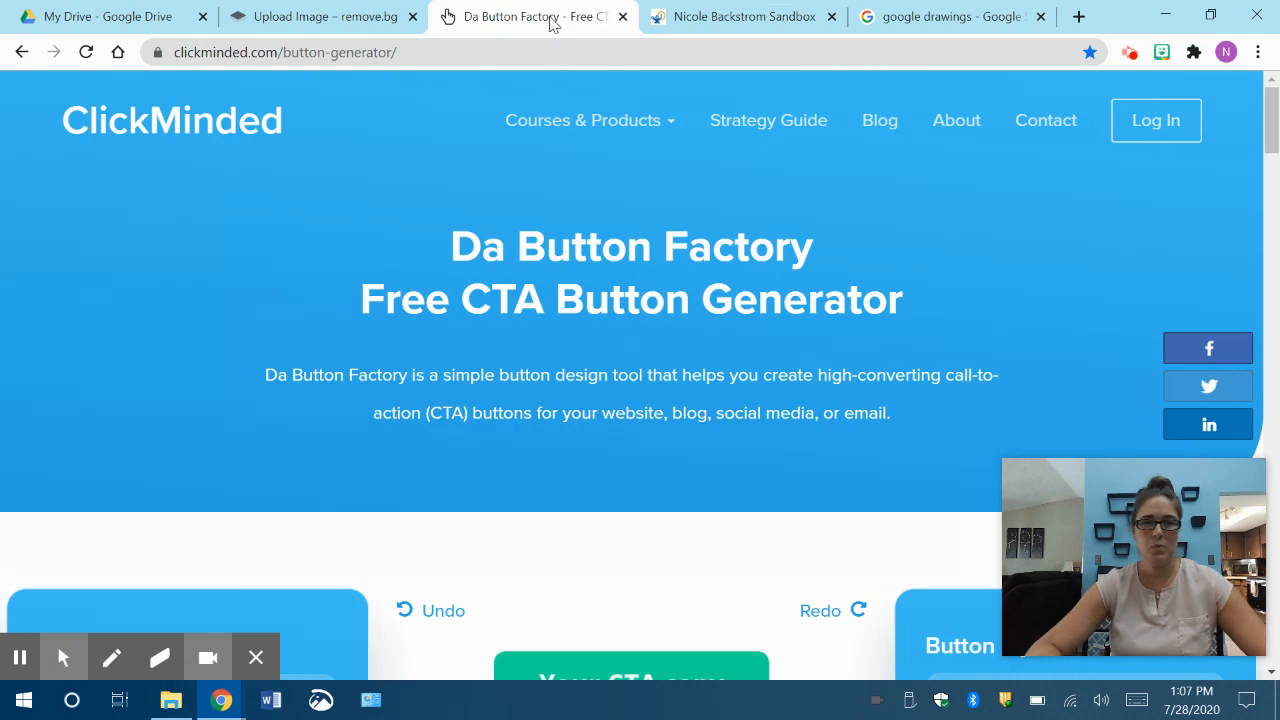
scroll(578, 334, down, 4)
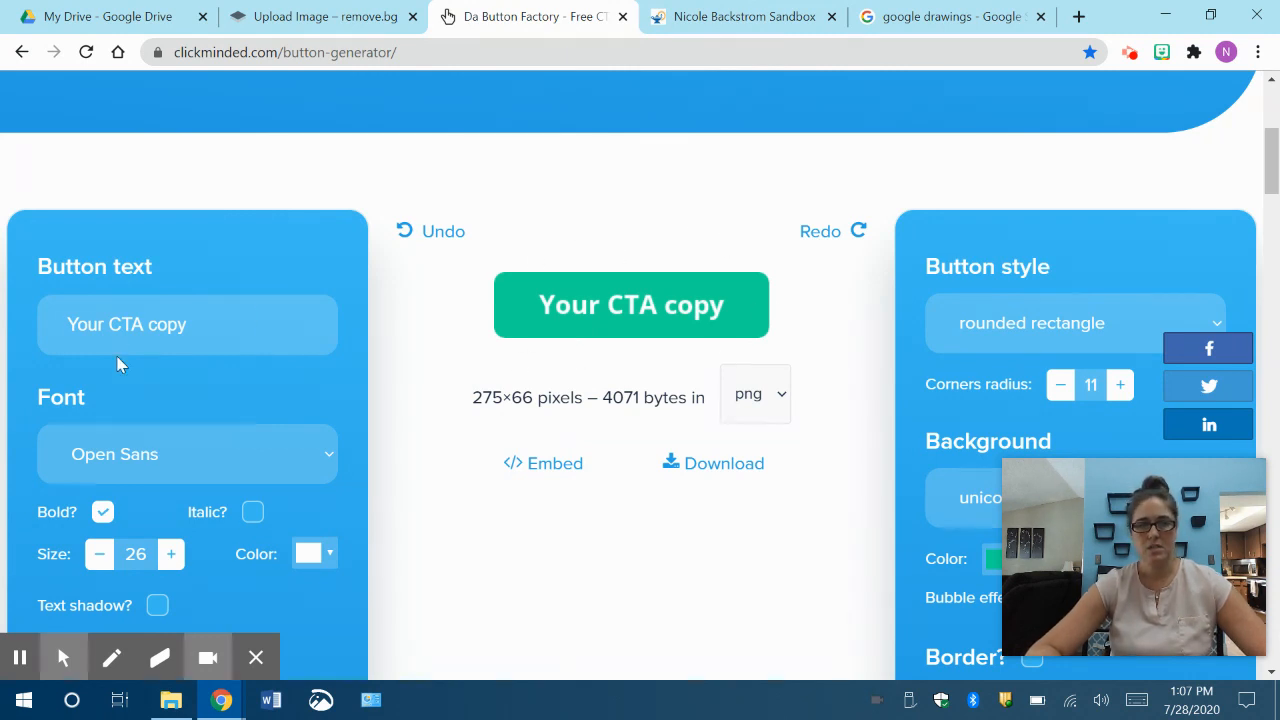
click(201, 324)
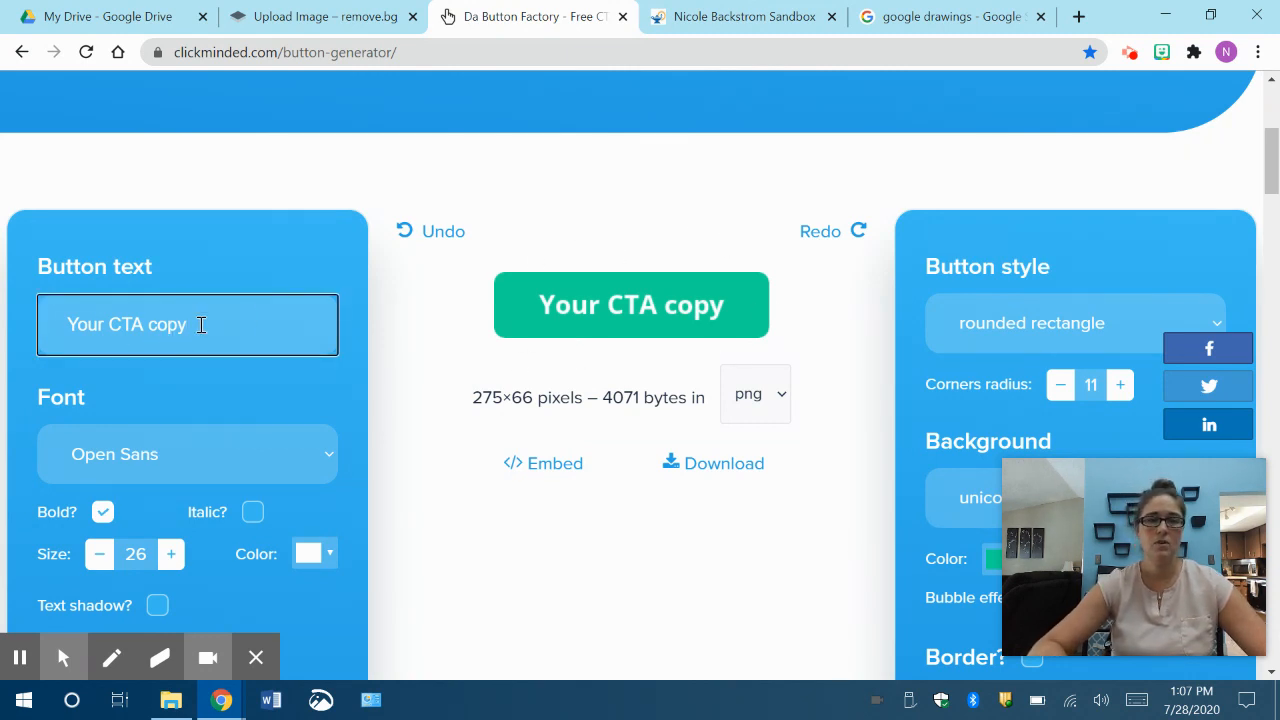
drag(201, 324, 63, 320)
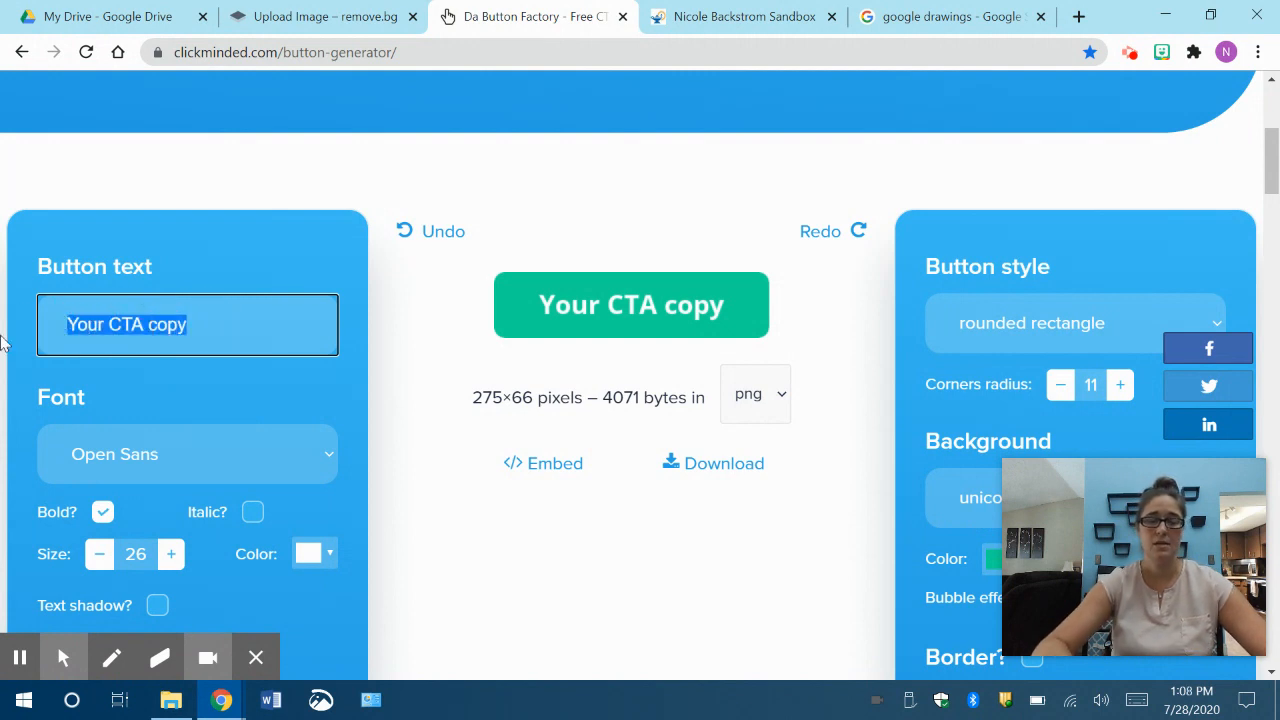
text(Monday)
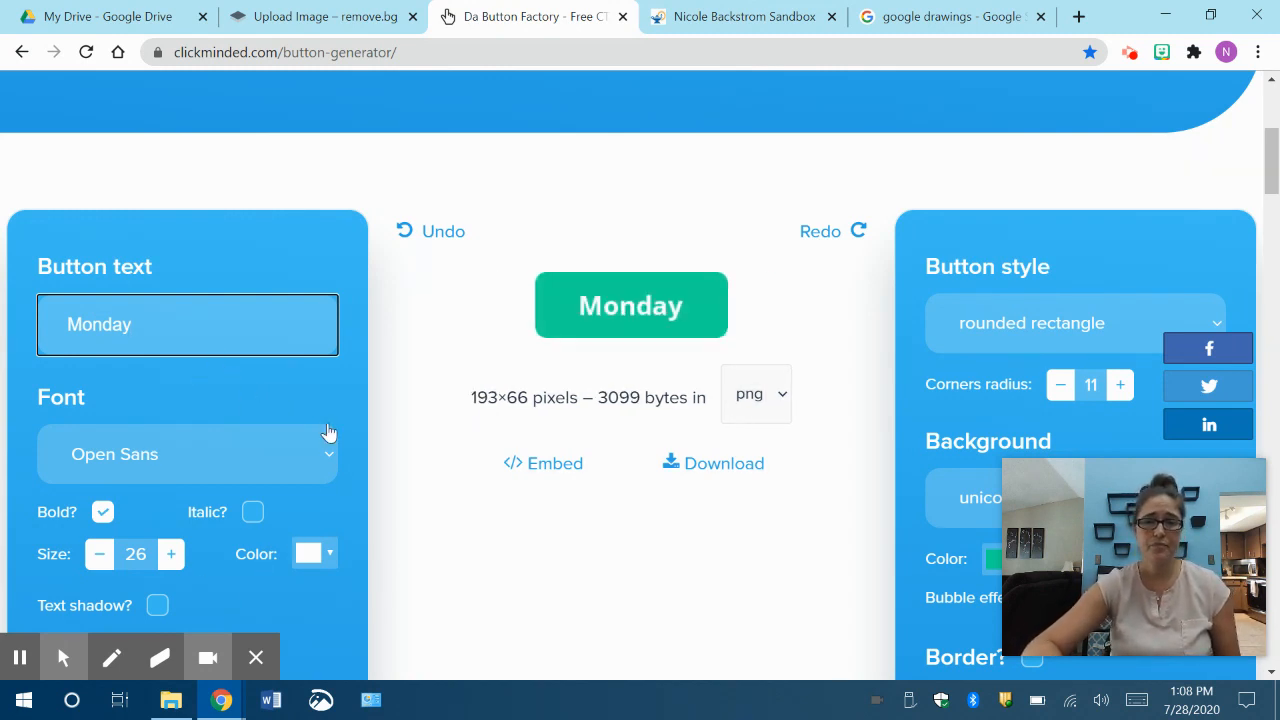
Change the font of the button text to Roboto.
scroll(365, 440, down, 1)
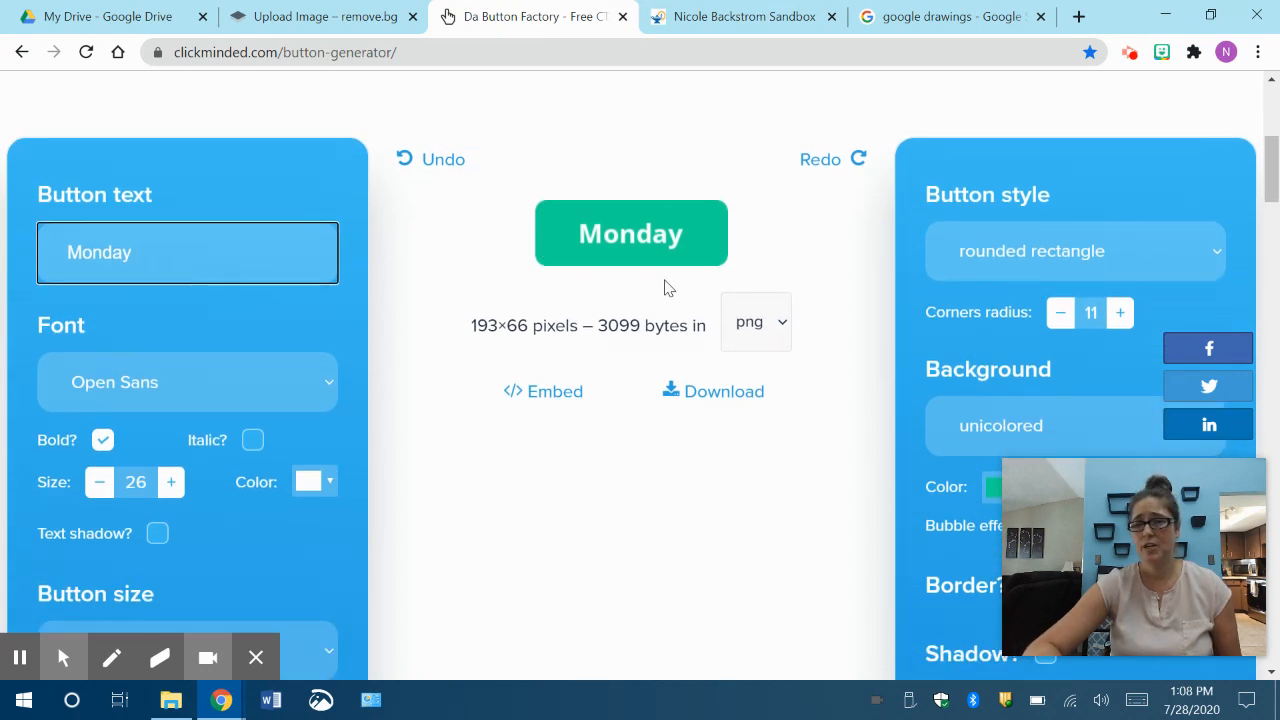
click(300, 384)
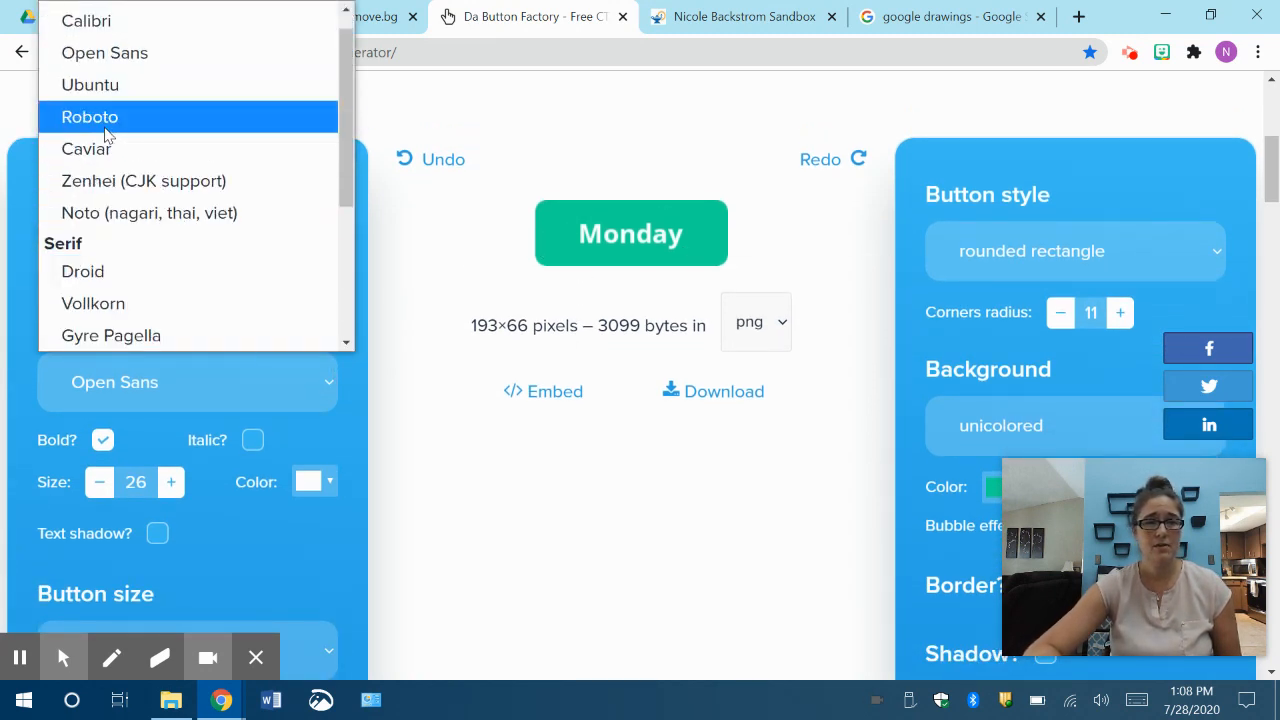
click(100, 117)
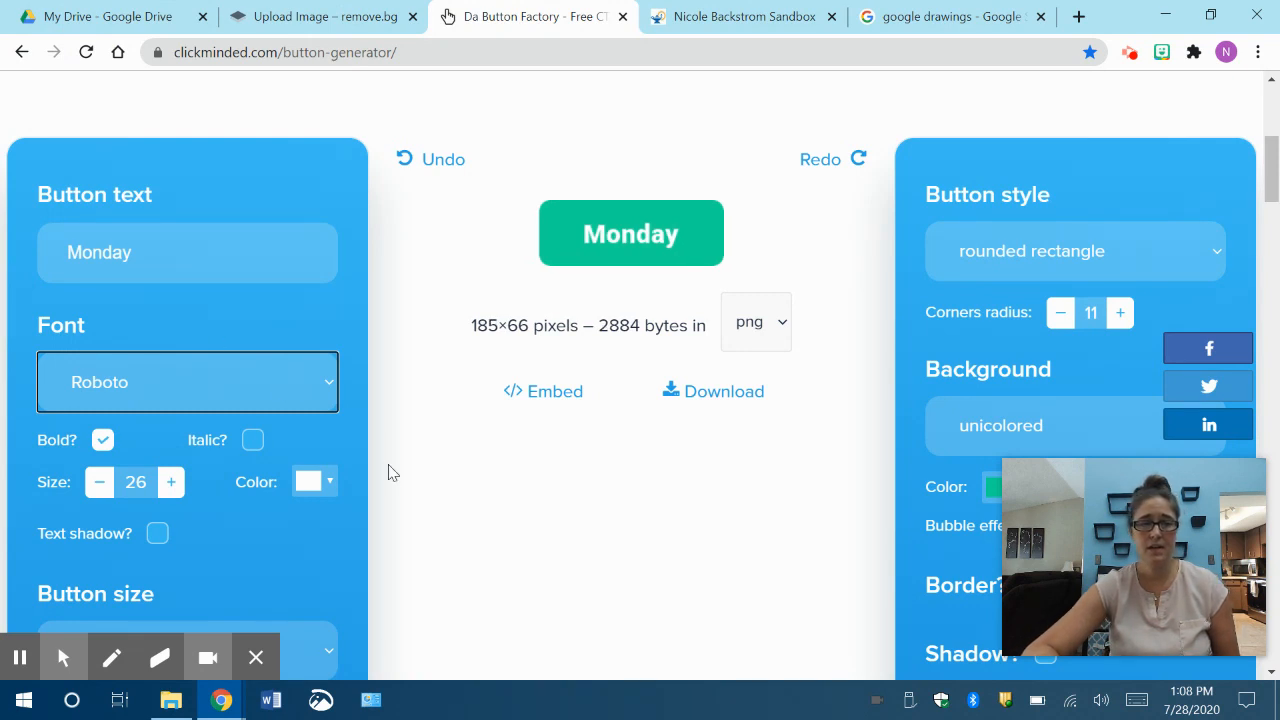
Increase the font size of the button text to 38.
scroll(392, 474, down, 1)
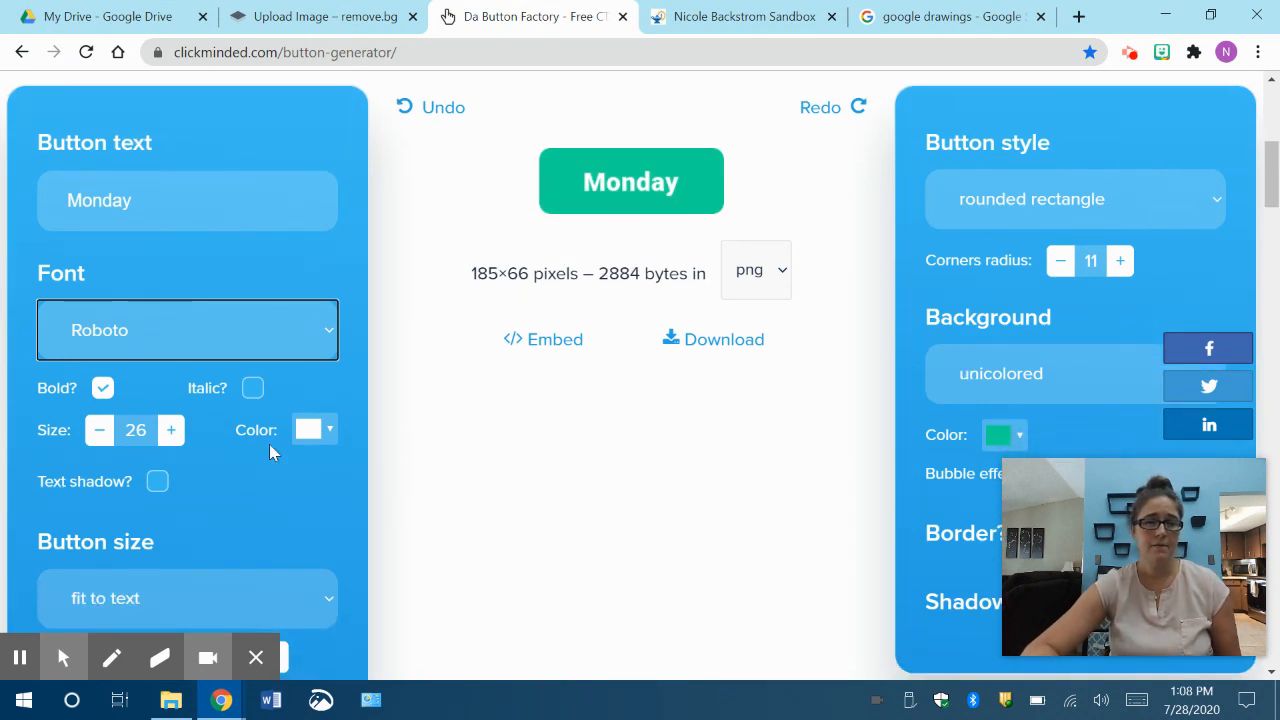
triple_click(171, 430)
click(171, 430)
triple_click(171, 430)
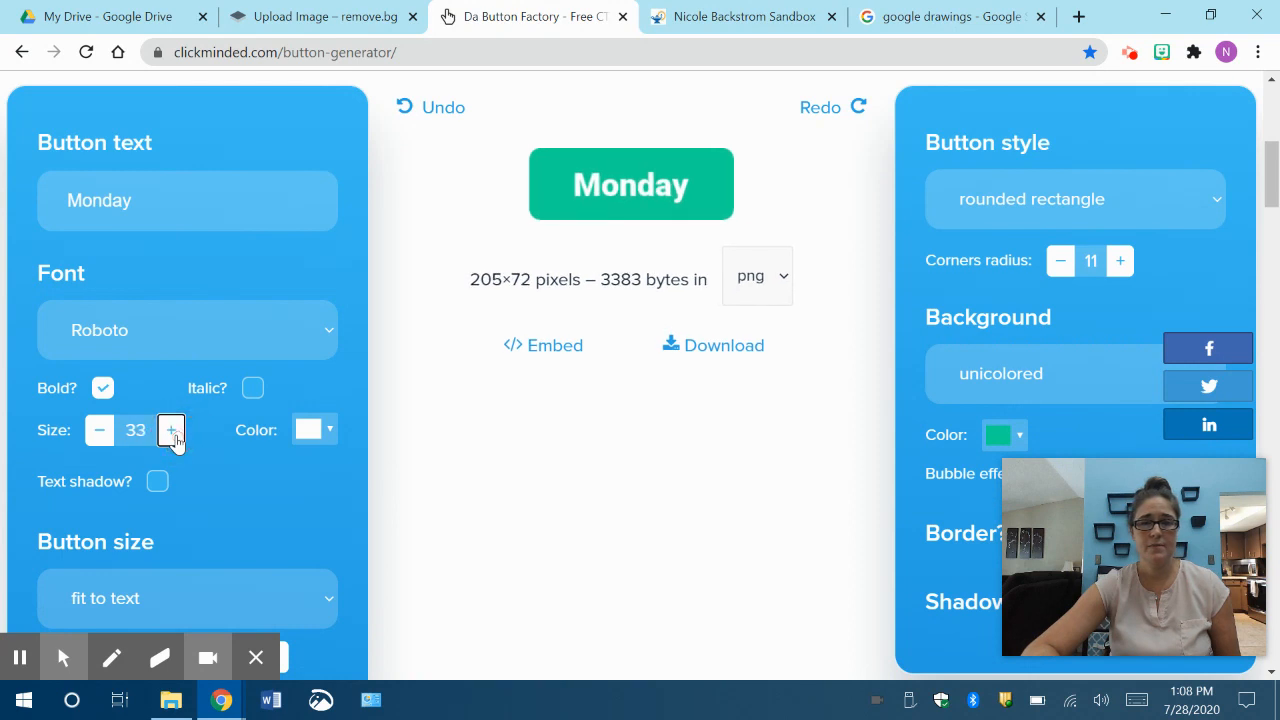
double_click(171, 430)
double_click(171, 430)
click(171, 430)
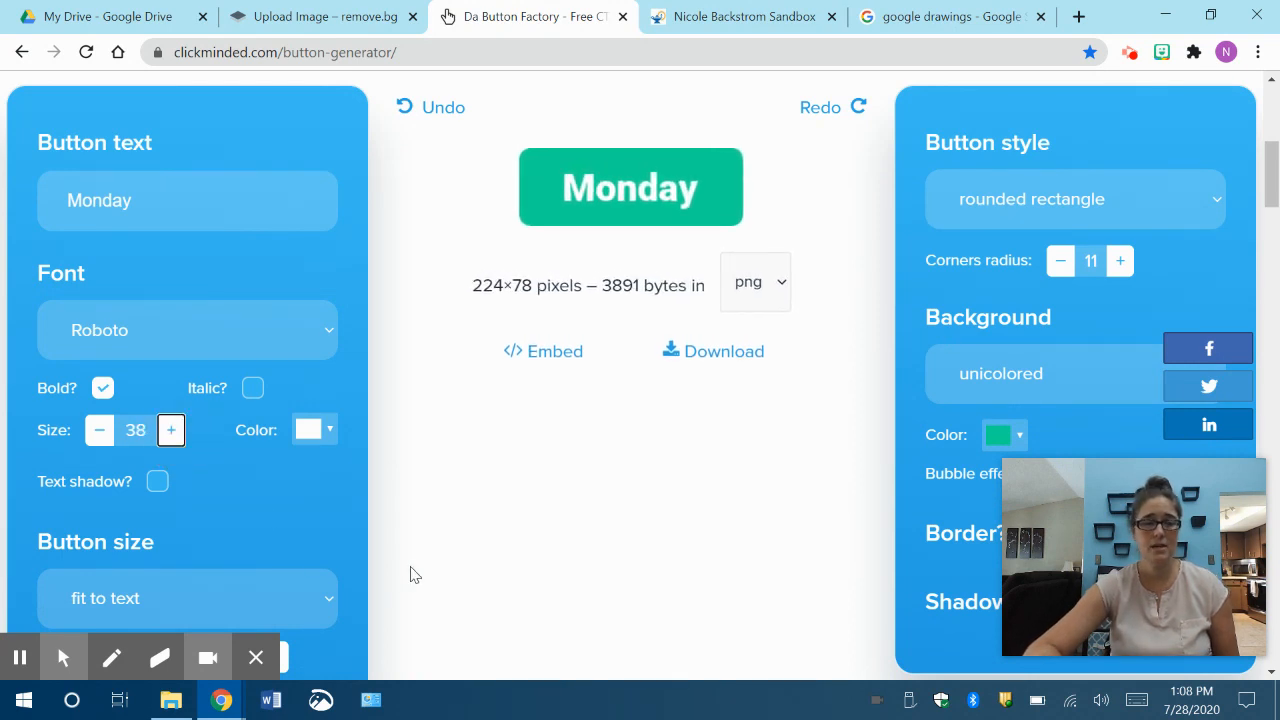
Switch the button size to fixed, with a width of 524 and a height of 292.
scroll(415, 575, down, 1)
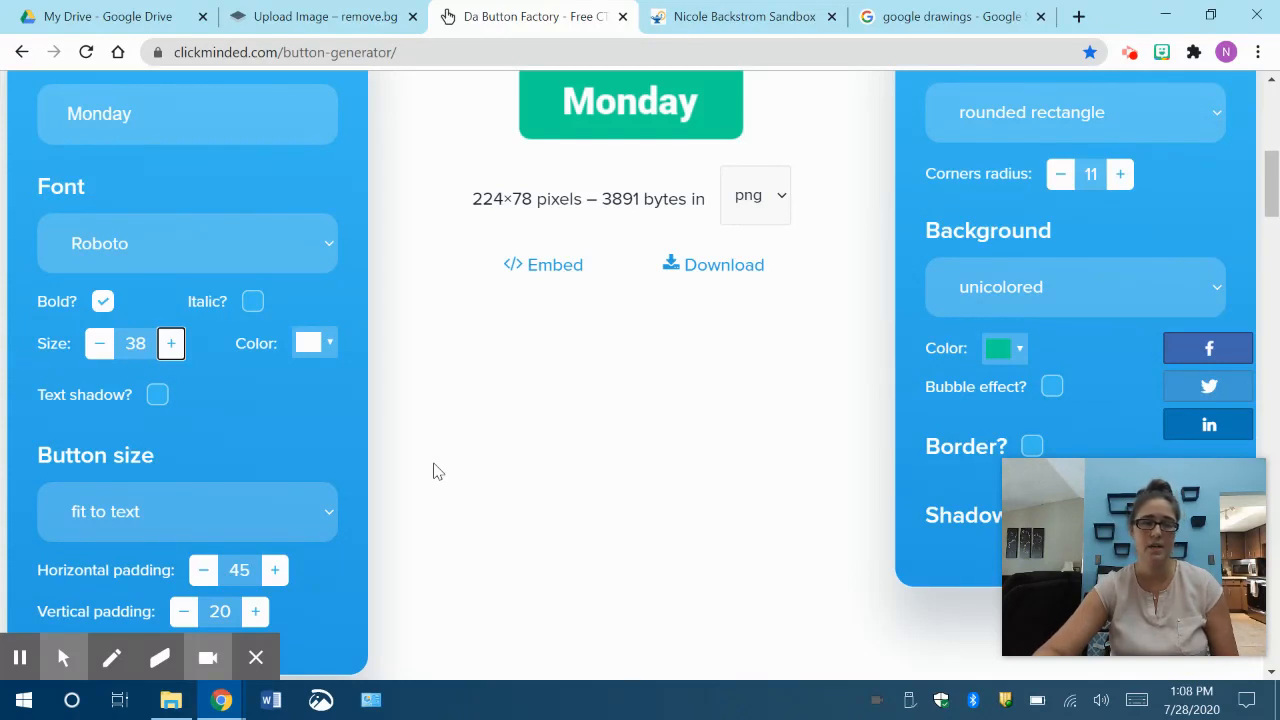
click(326, 519)
click(267, 590)
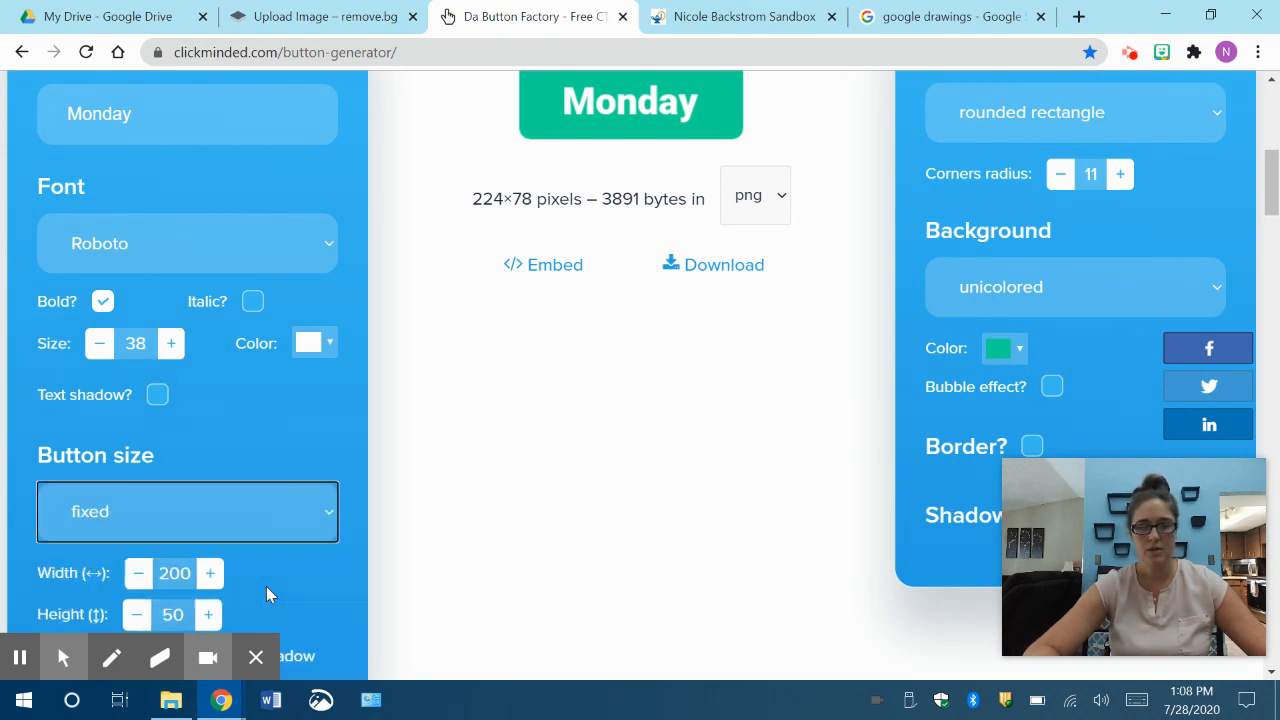
scroll(437, 551, down, 1)
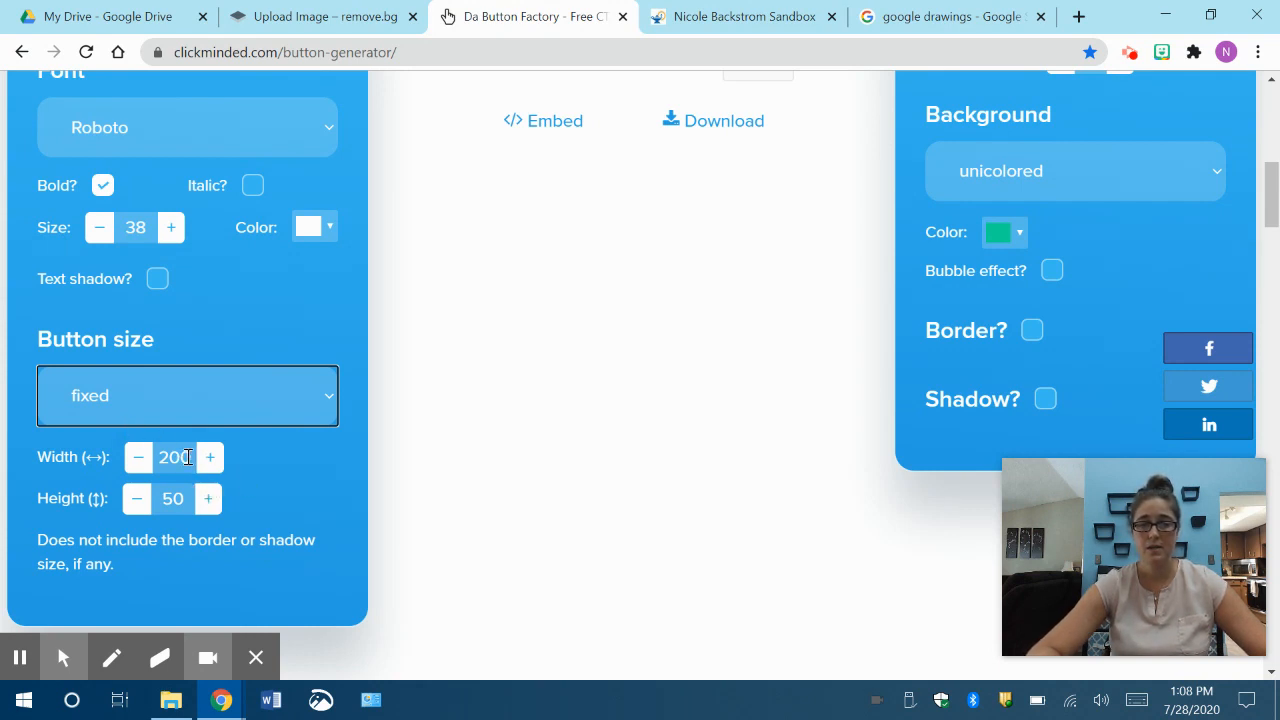
drag(187, 457, 150, 462)
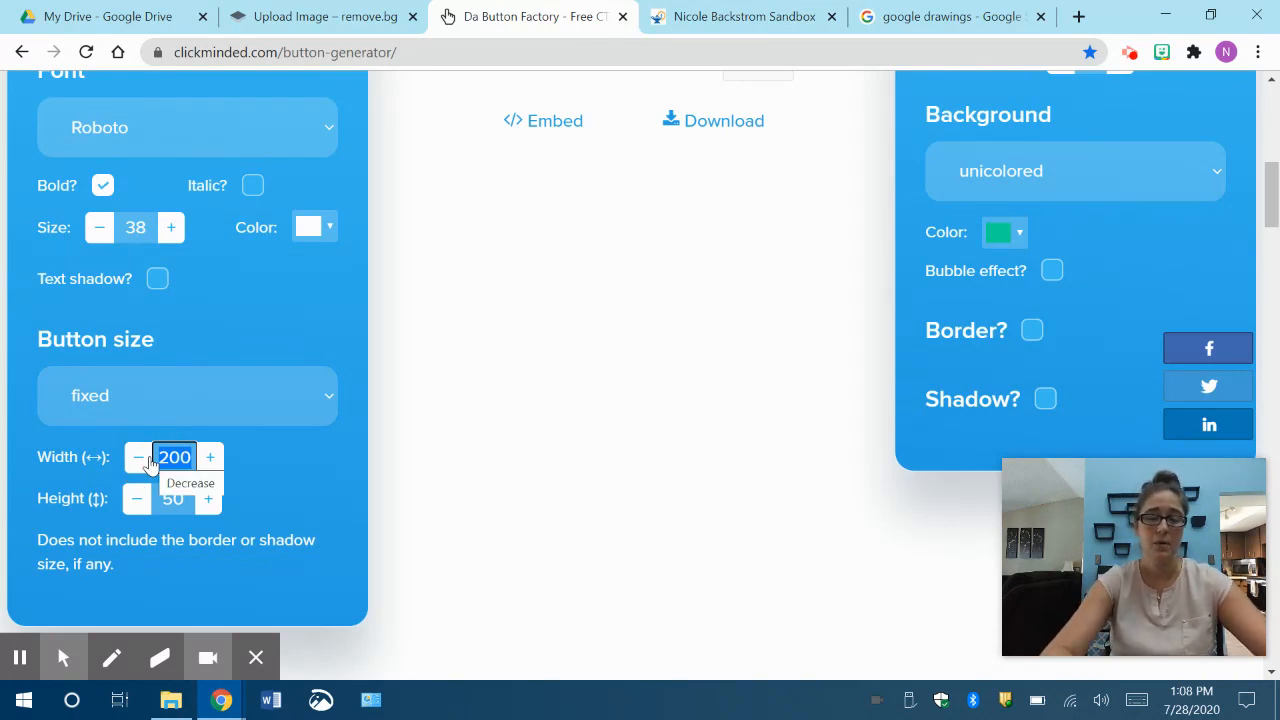
text(524)
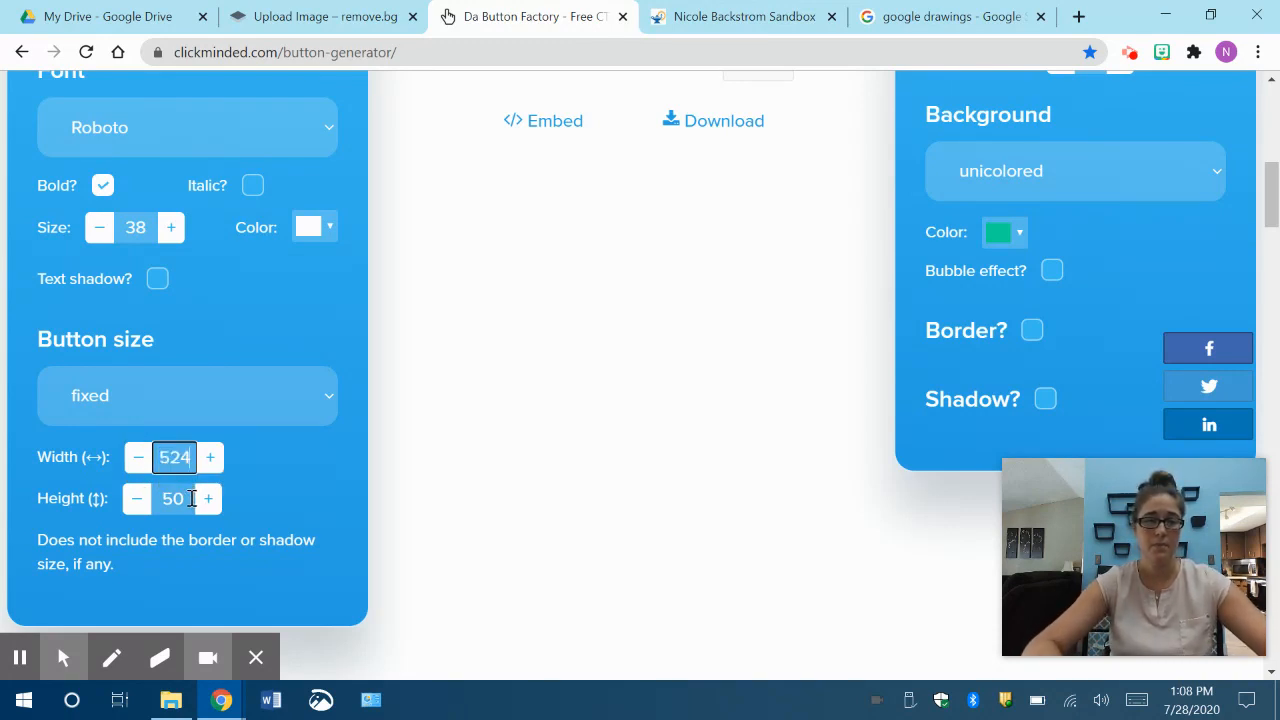
drag(190, 498, 156, 502)
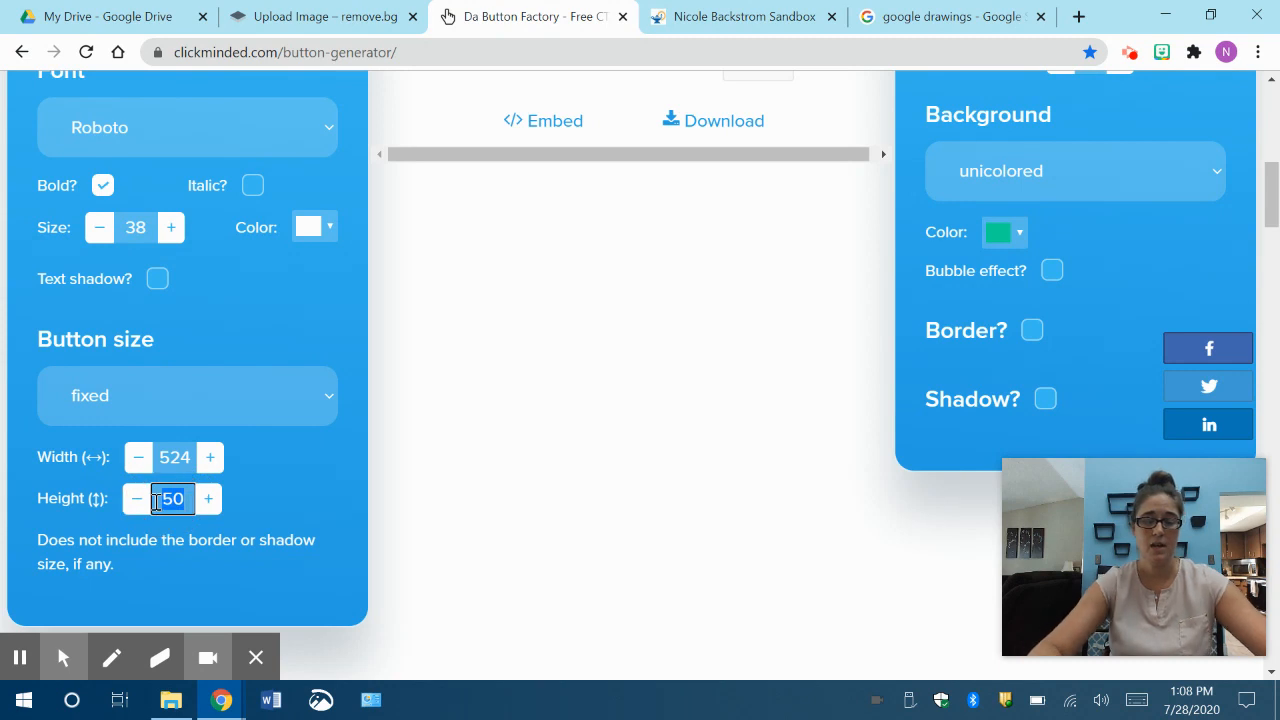
text(292)
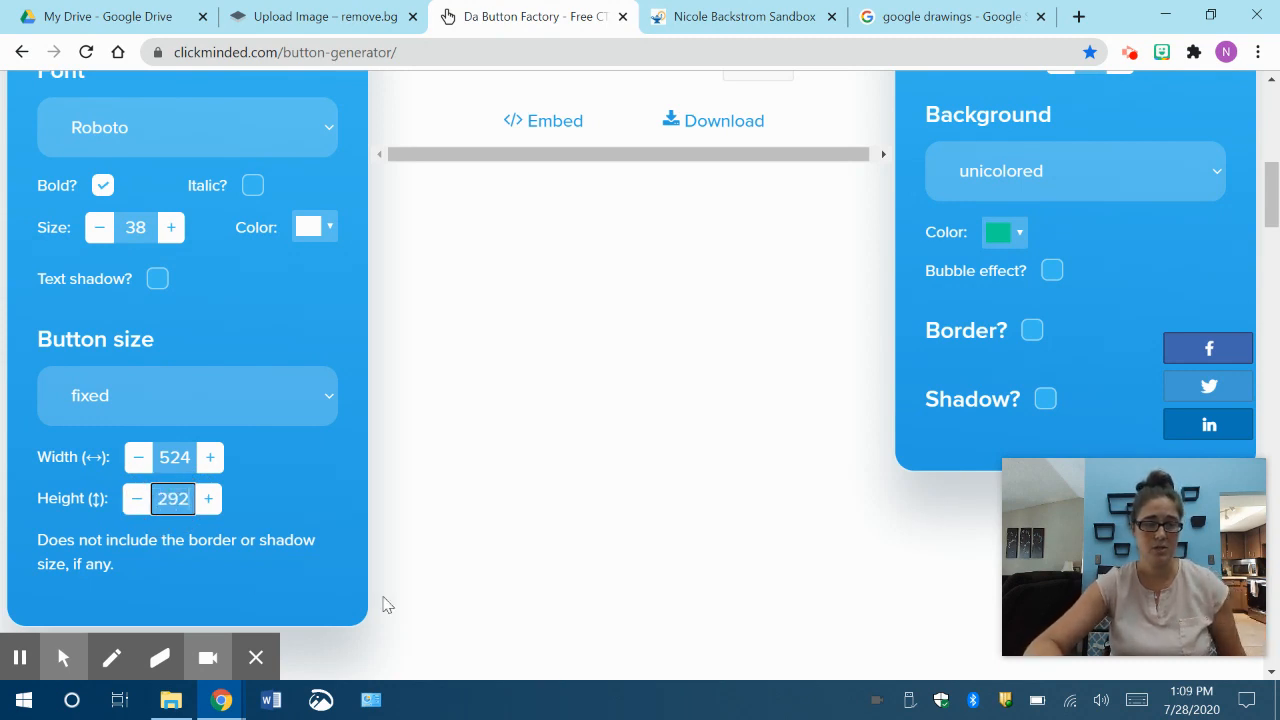
scroll(383, 601, down, 1)
click(257, 668)
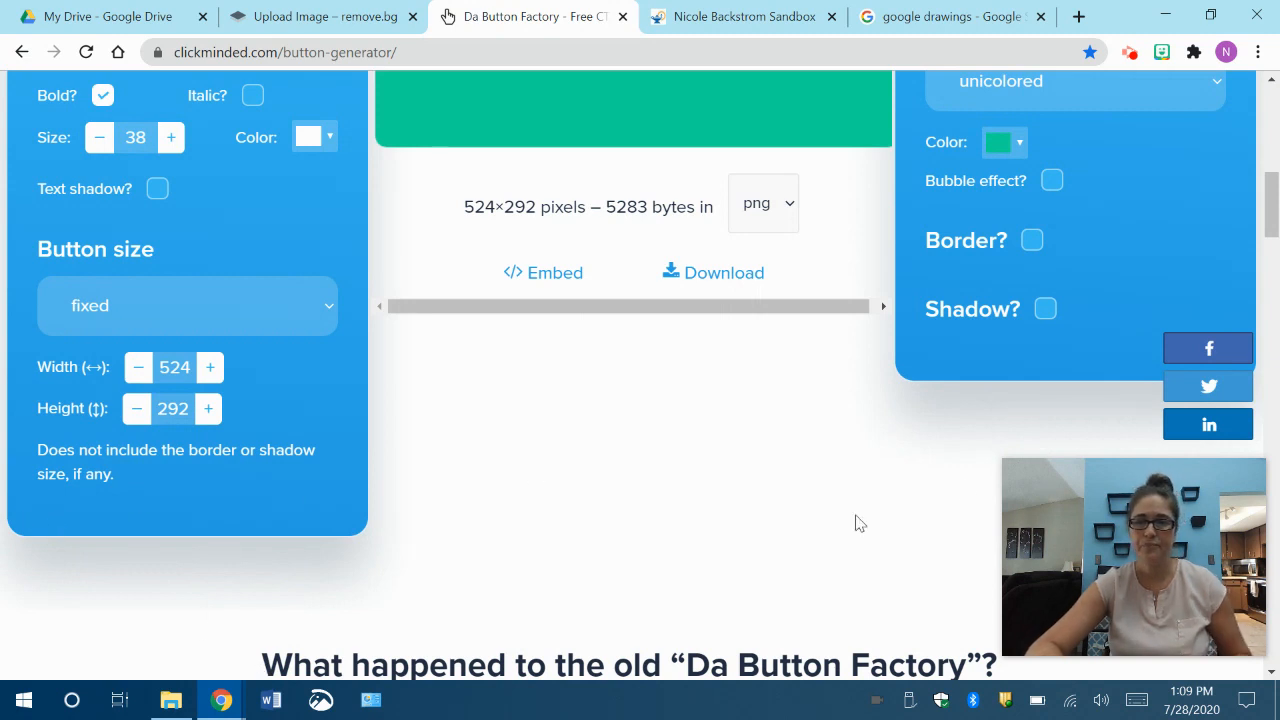
Enlarge the button text to font size 100.
scroll(950, 462, up, 2)
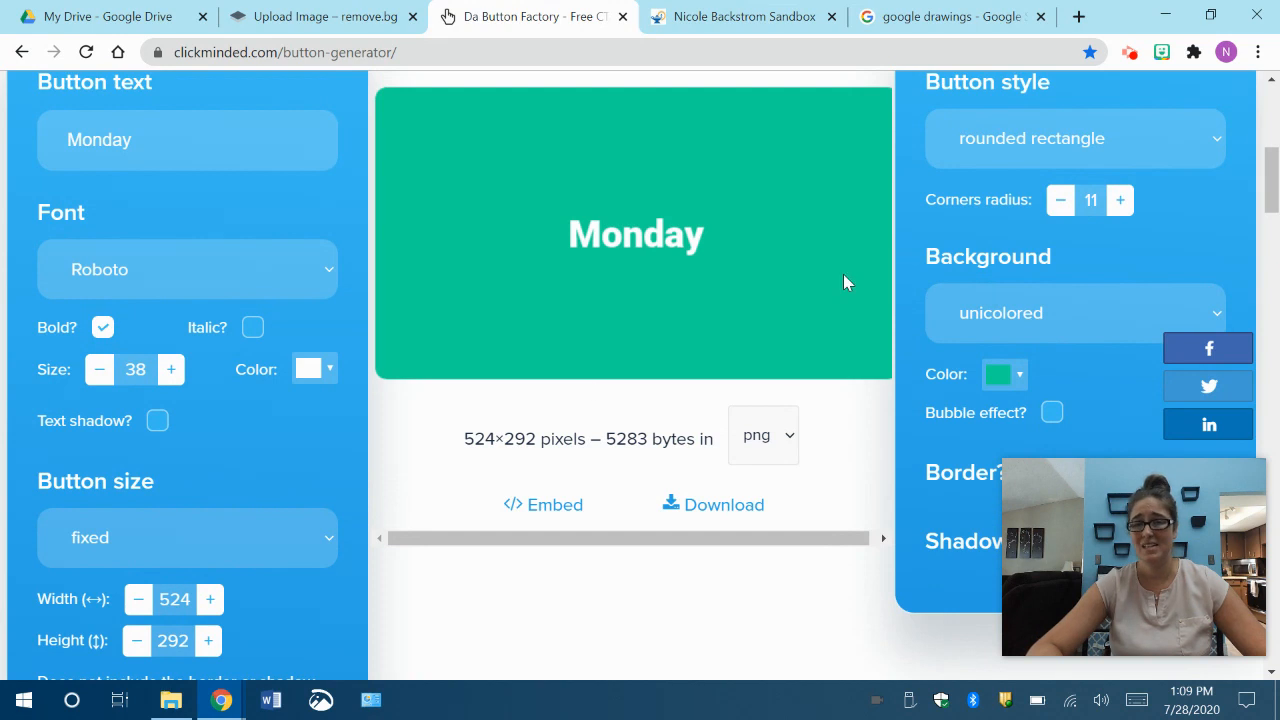
click(170, 370)
click(170, 370)
click(170, 370)
click(170, 370)
click(170, 370)
click(170, 370)
click(170, 370)
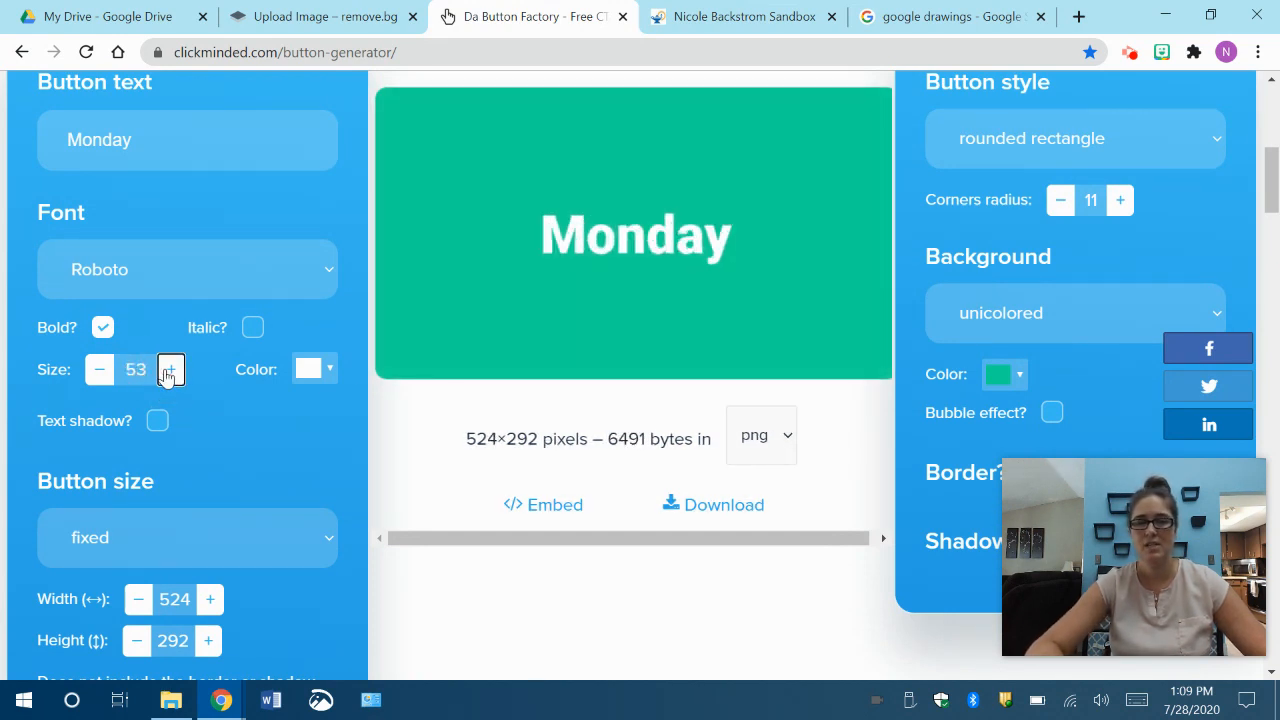
double_click(127, 369)
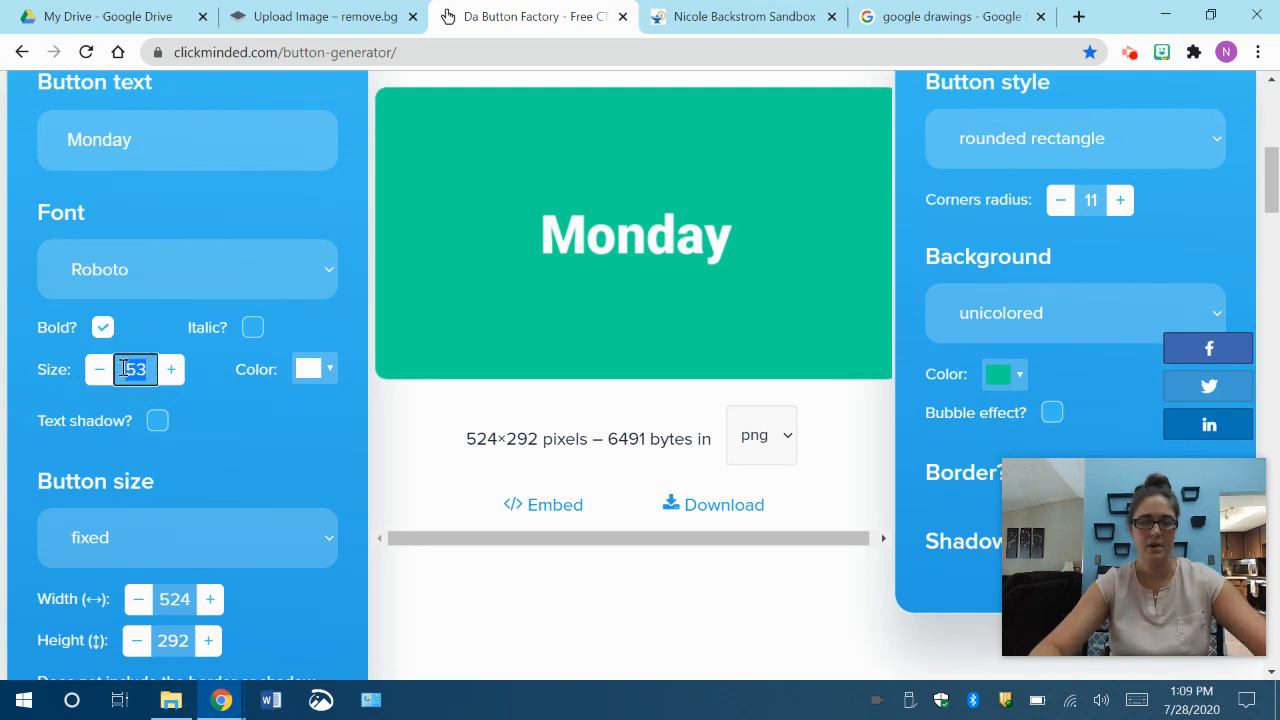
text(100)
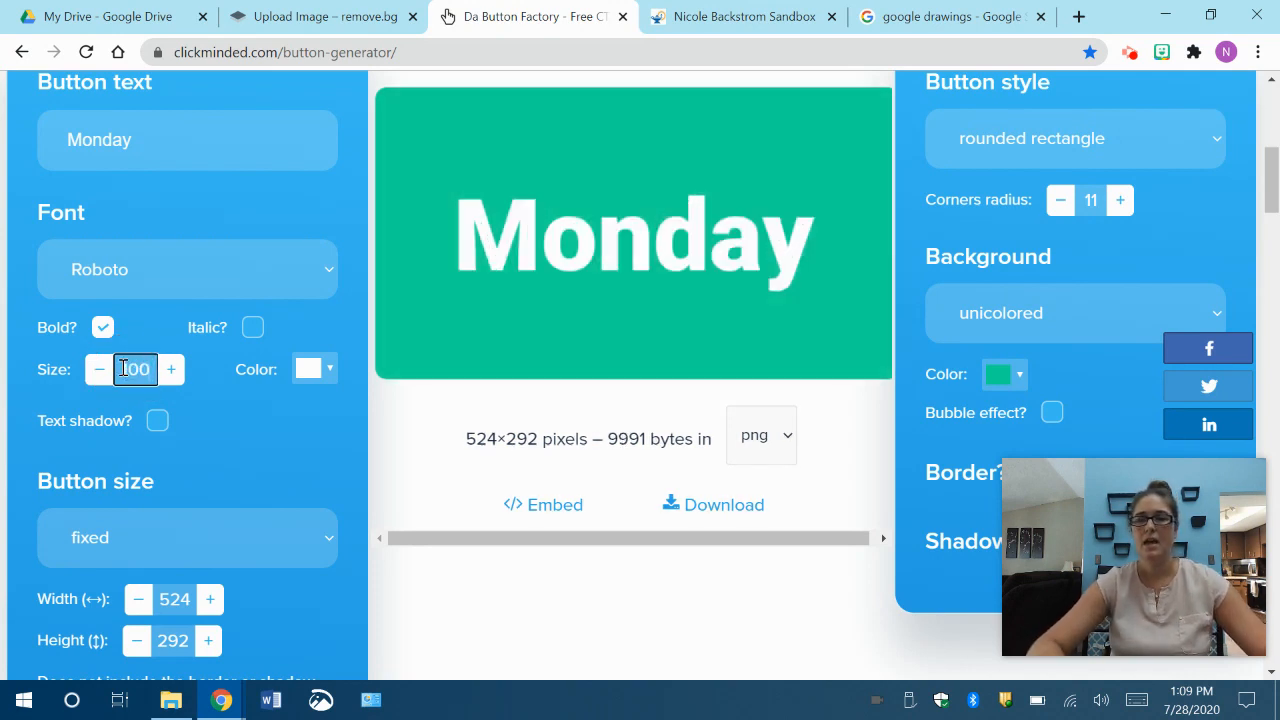
Try the fully curved sides button style and return to the rounded rectangle.
scroll(838, 310, up, 1)
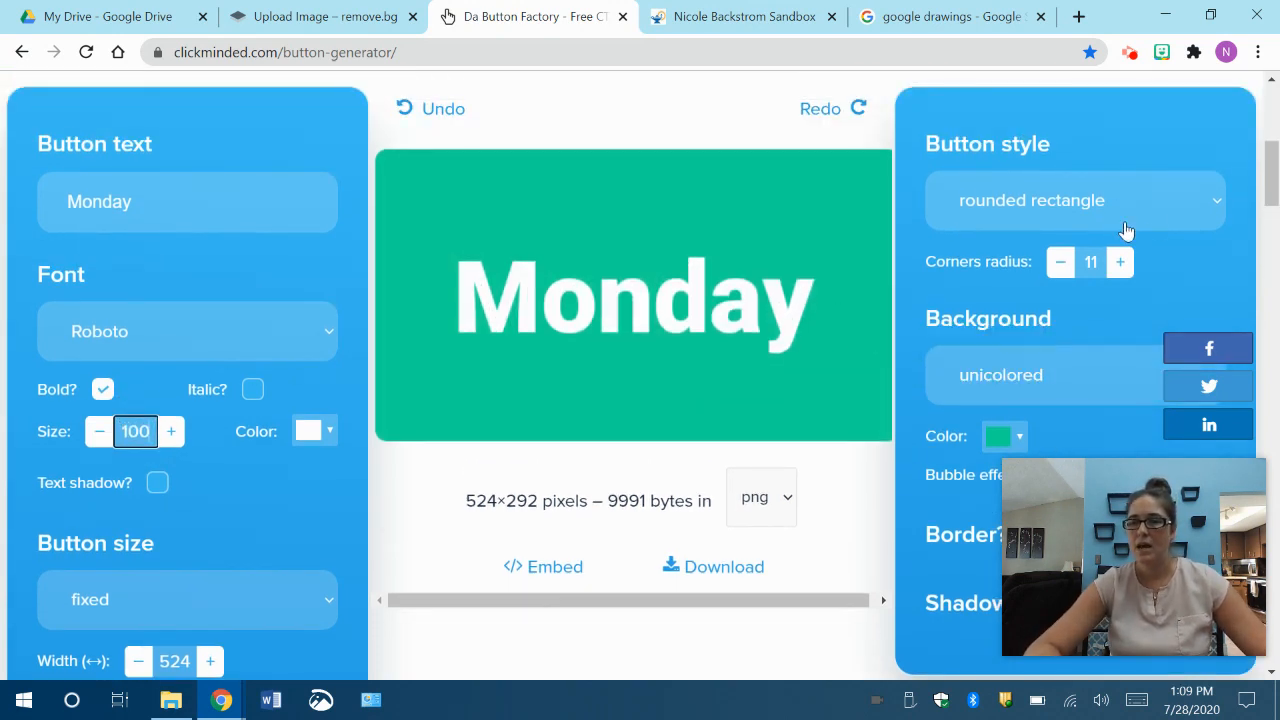
click(1203, 197)
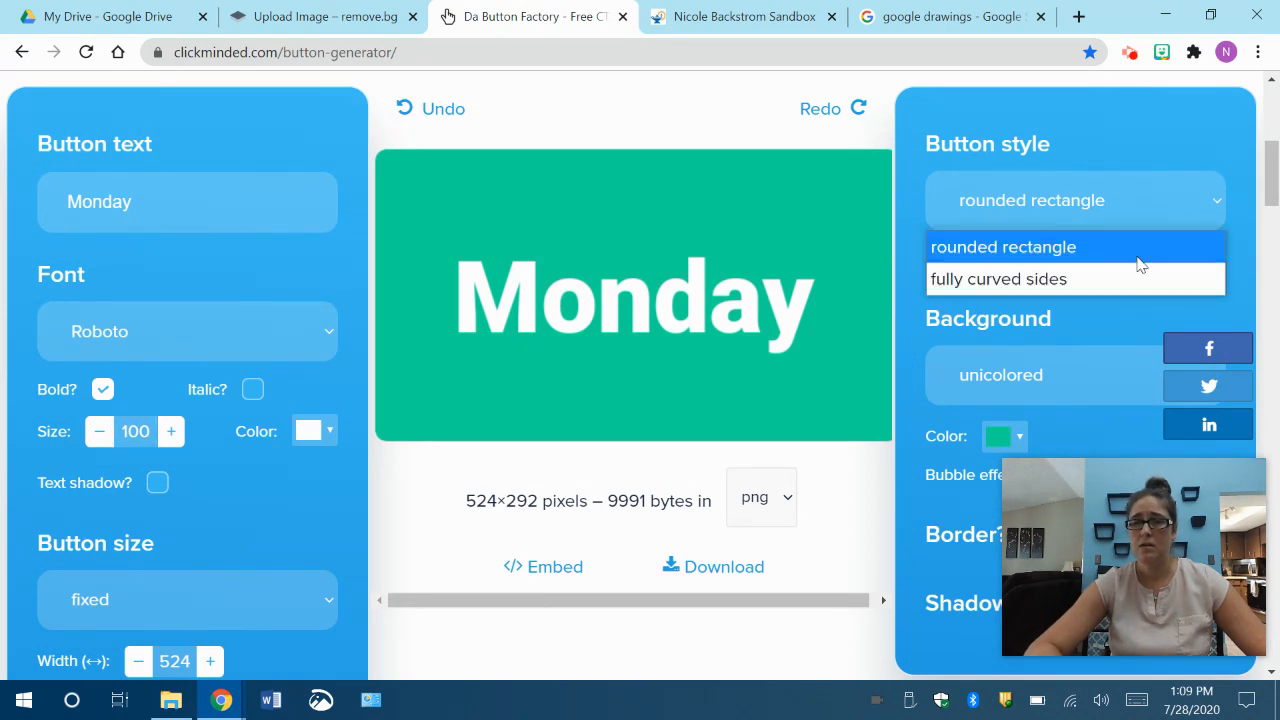
click(1094, 287)
click(1200, 214)
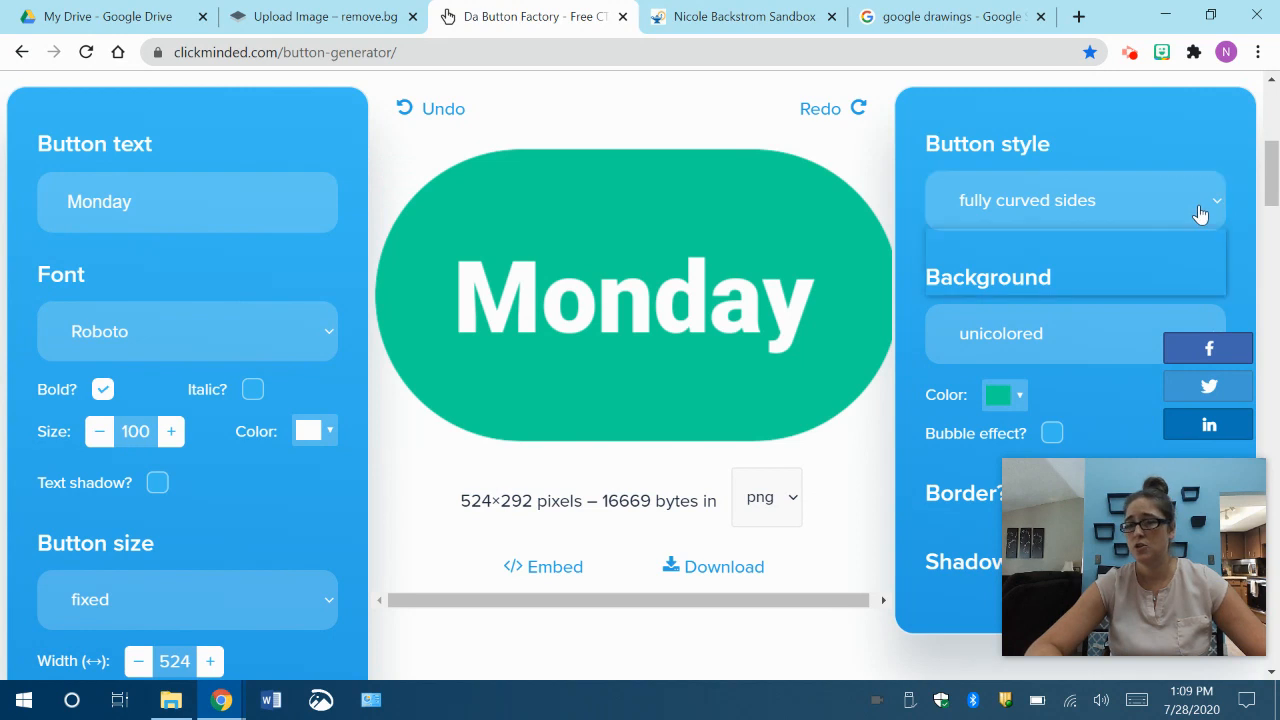
click(1150, 250)
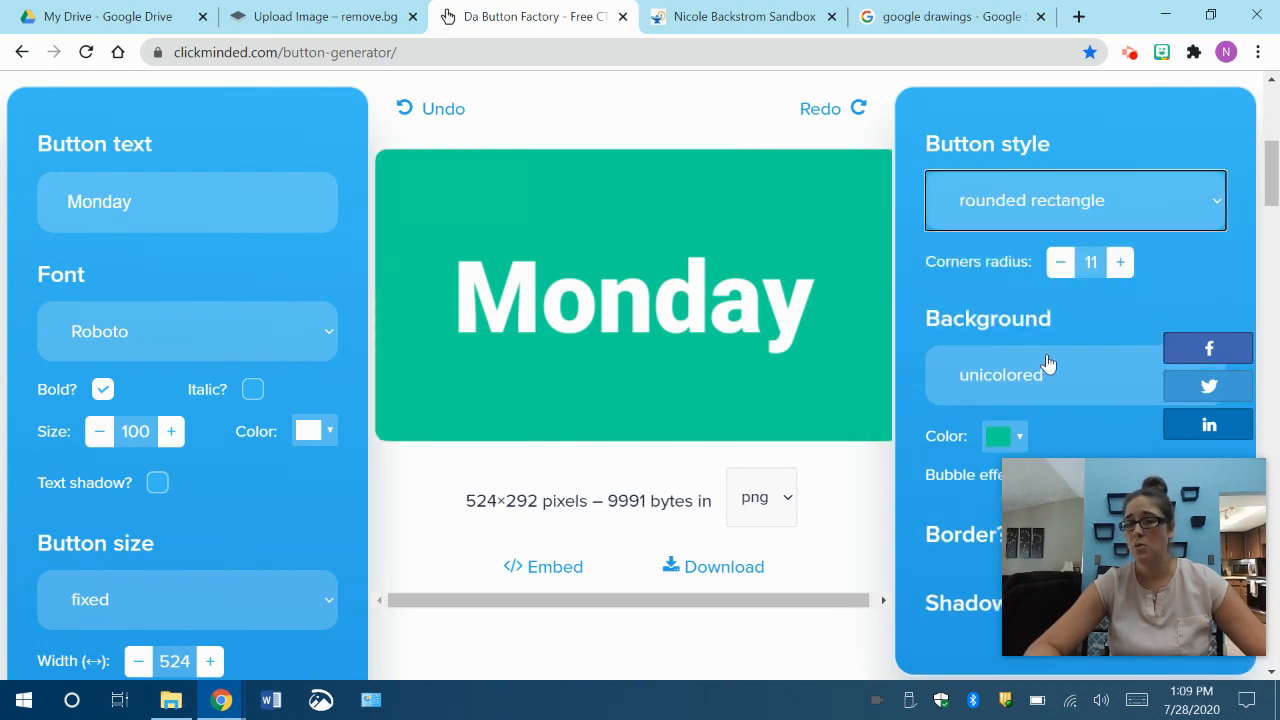
Change the button's background color from the palette to bright cyan.
click(1012, 440)
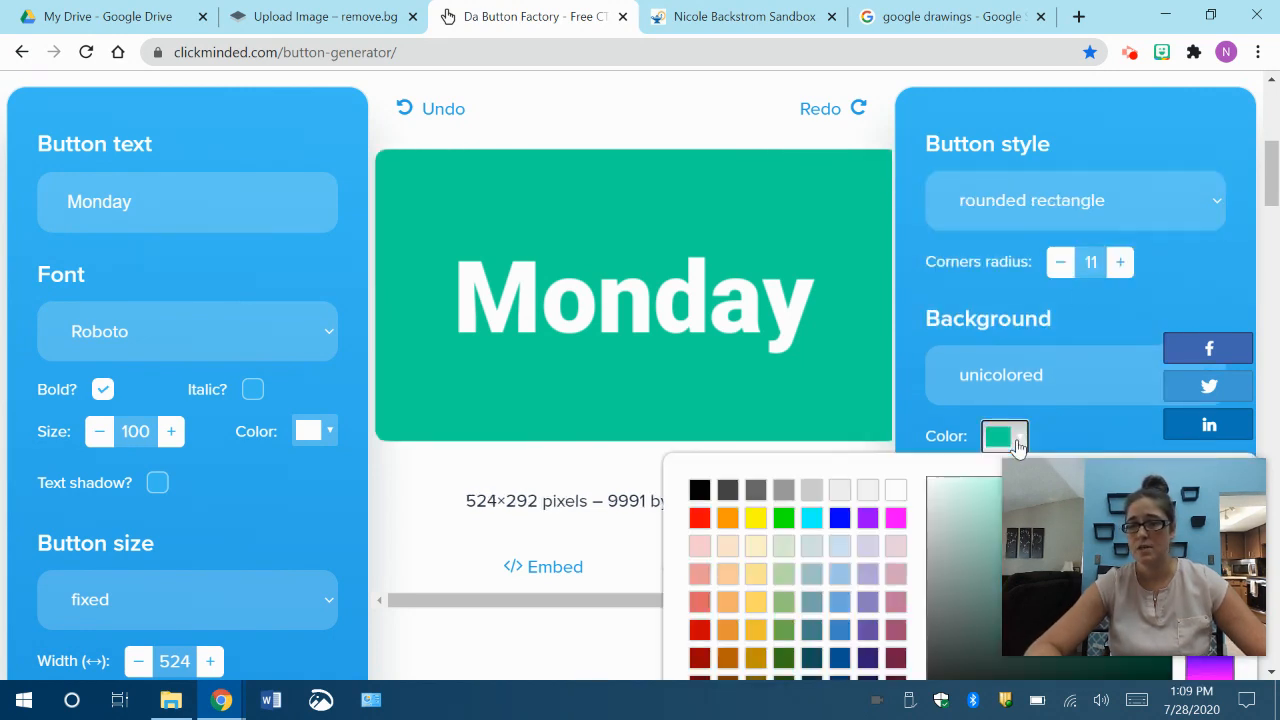
click(811, 517)
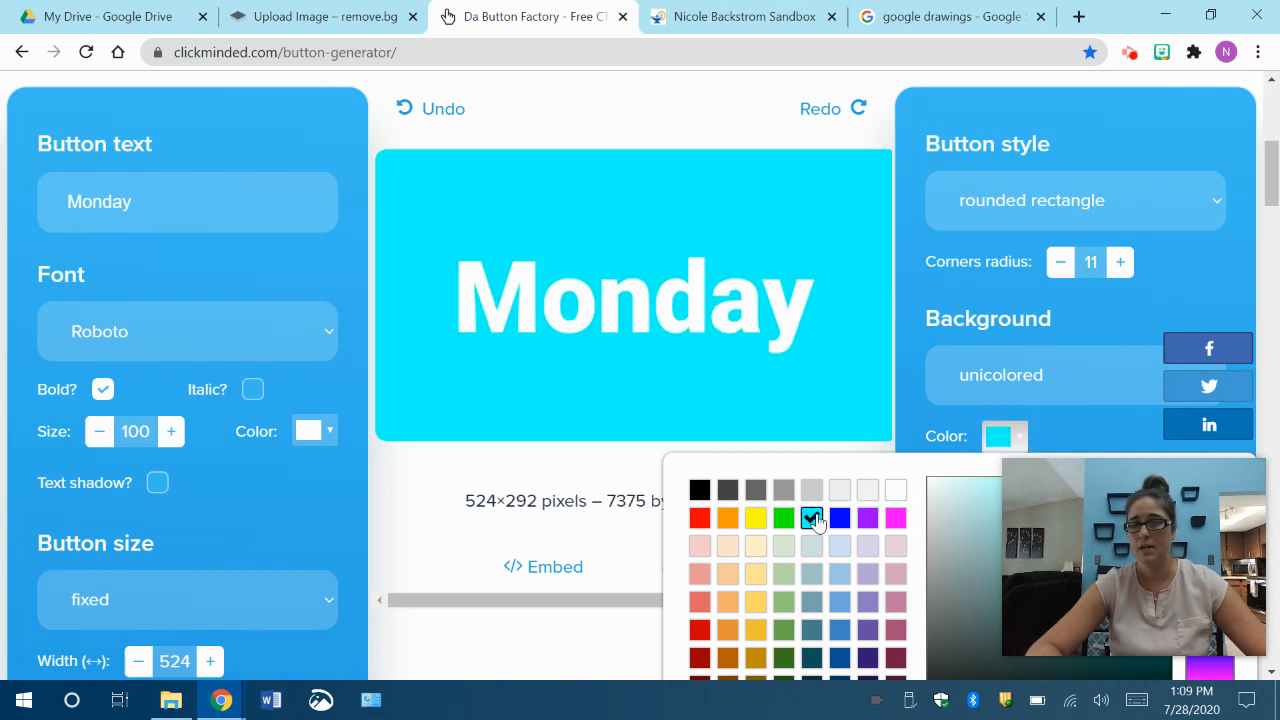
scroll(1057, 357, down, 2)
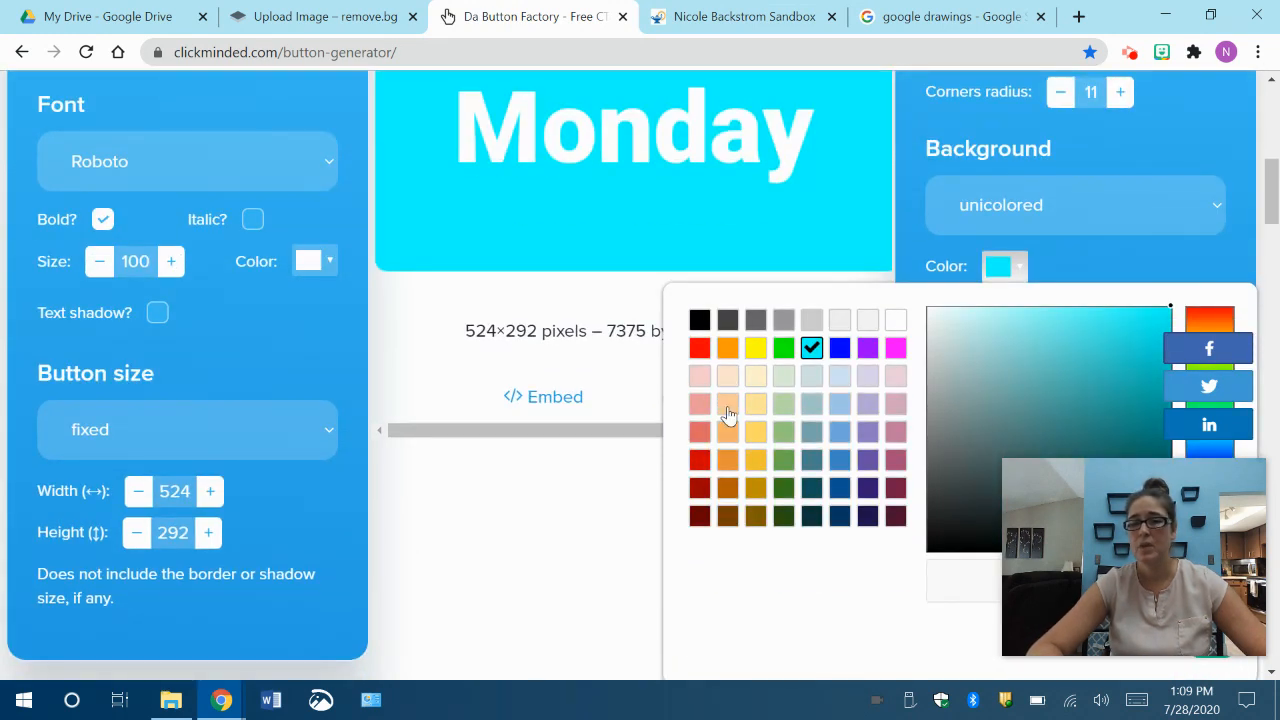
click(547, 585)
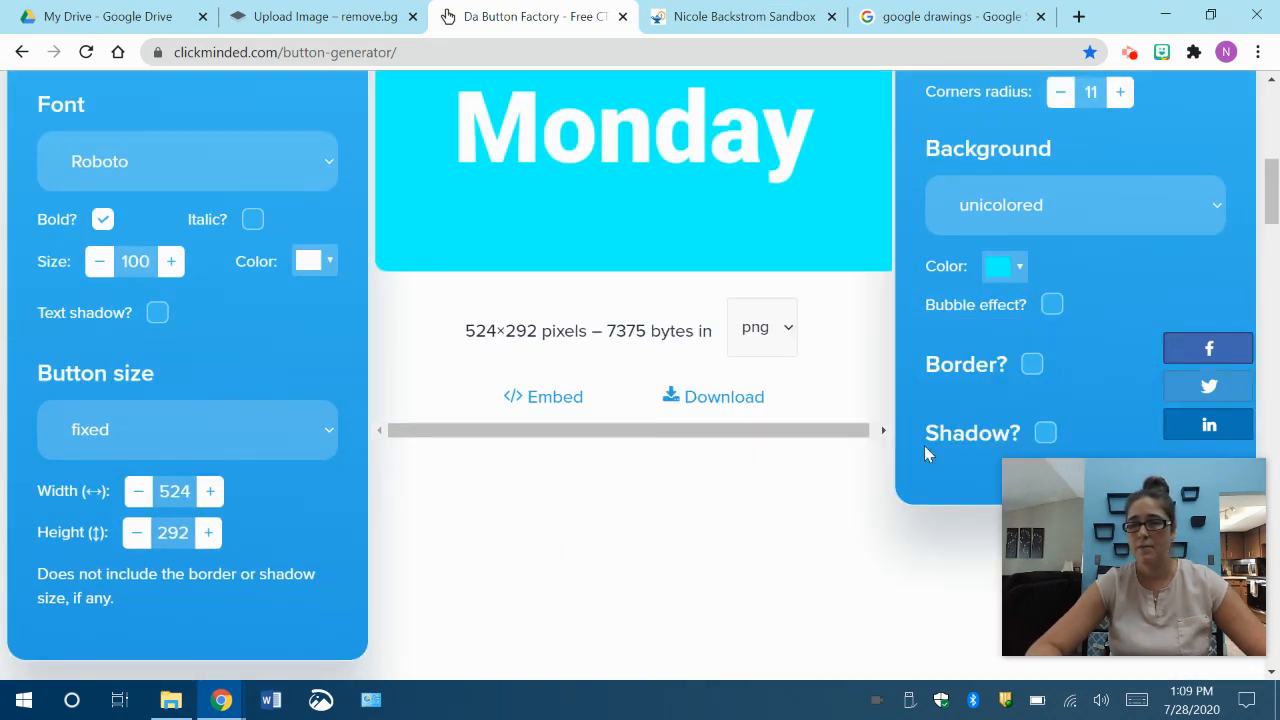
Add a border to the button and set its size to 8.
click(1030, 368)
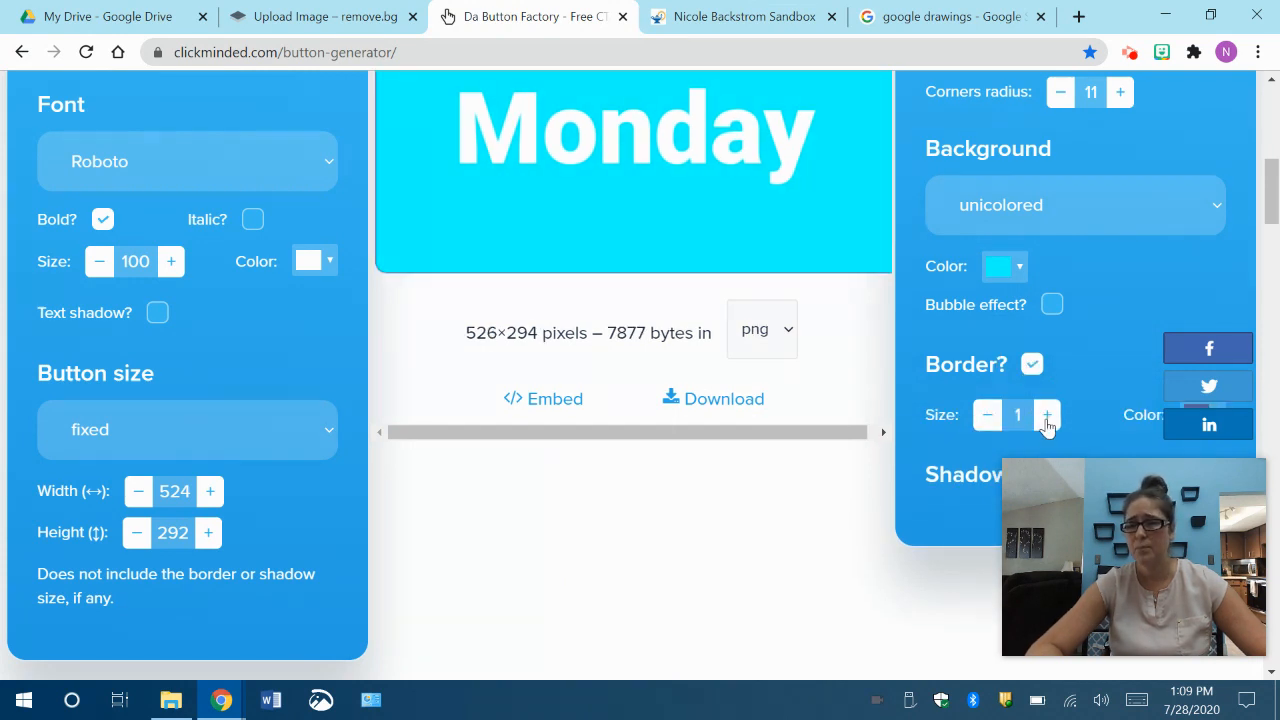
click(1049, 419)
click(1049, 419)
click(1049, 419)
click(1049, 419)
click(1049, 419)
click(1049, 419)
click(1049, 419)
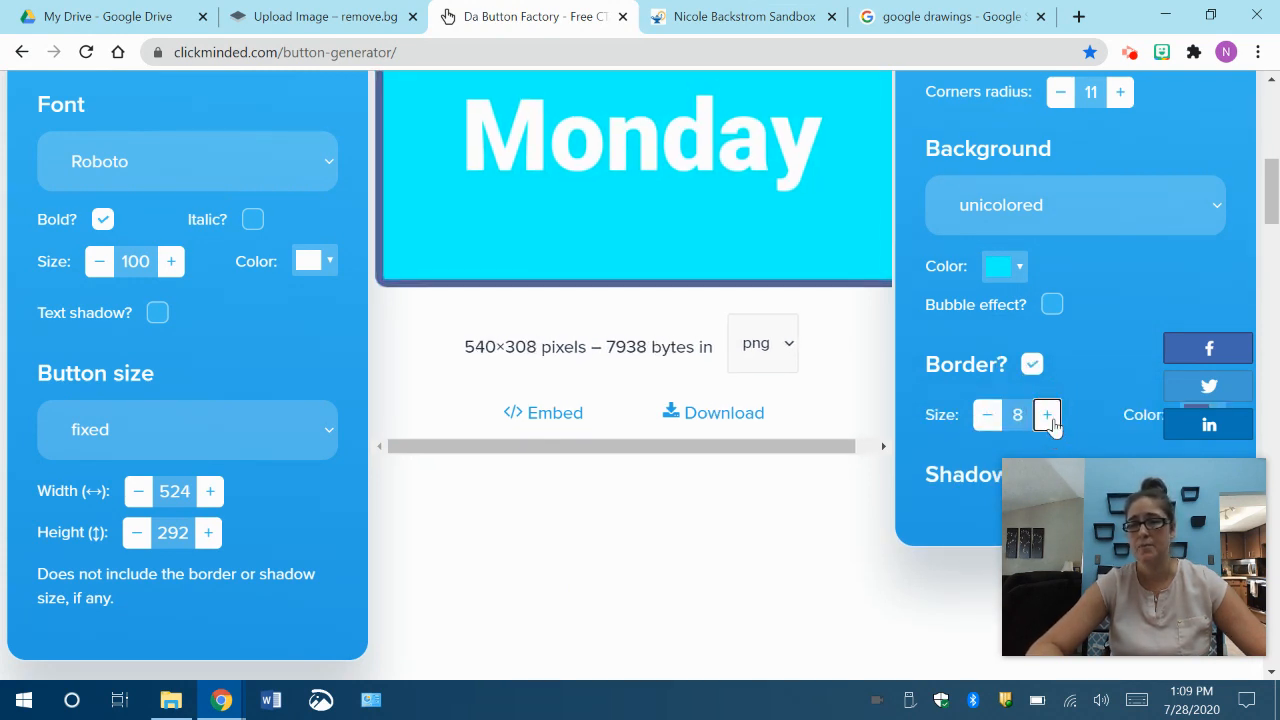
Download the Monday button as a PNG and copy button_monday.png to the desktop, finishing with the browser maximized.
scroll(711, 520, up, 3)
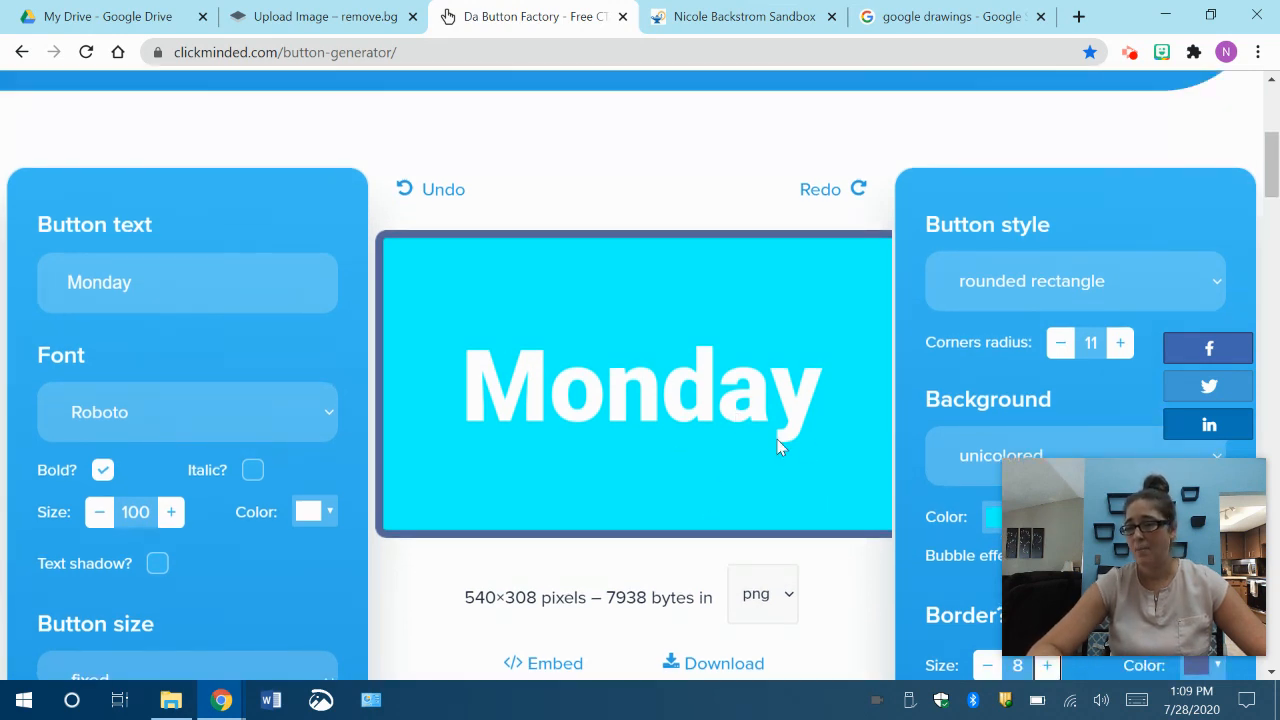
scroll(808, 445, down, 3)
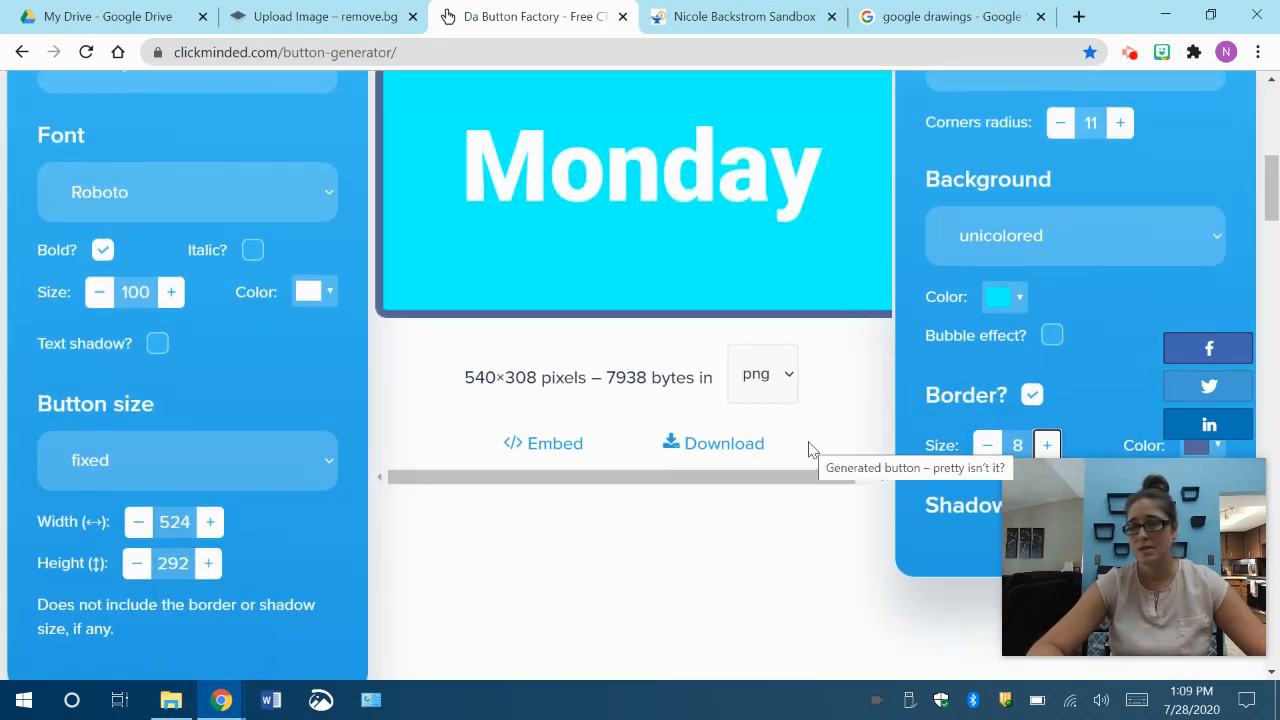
click(727, 451)
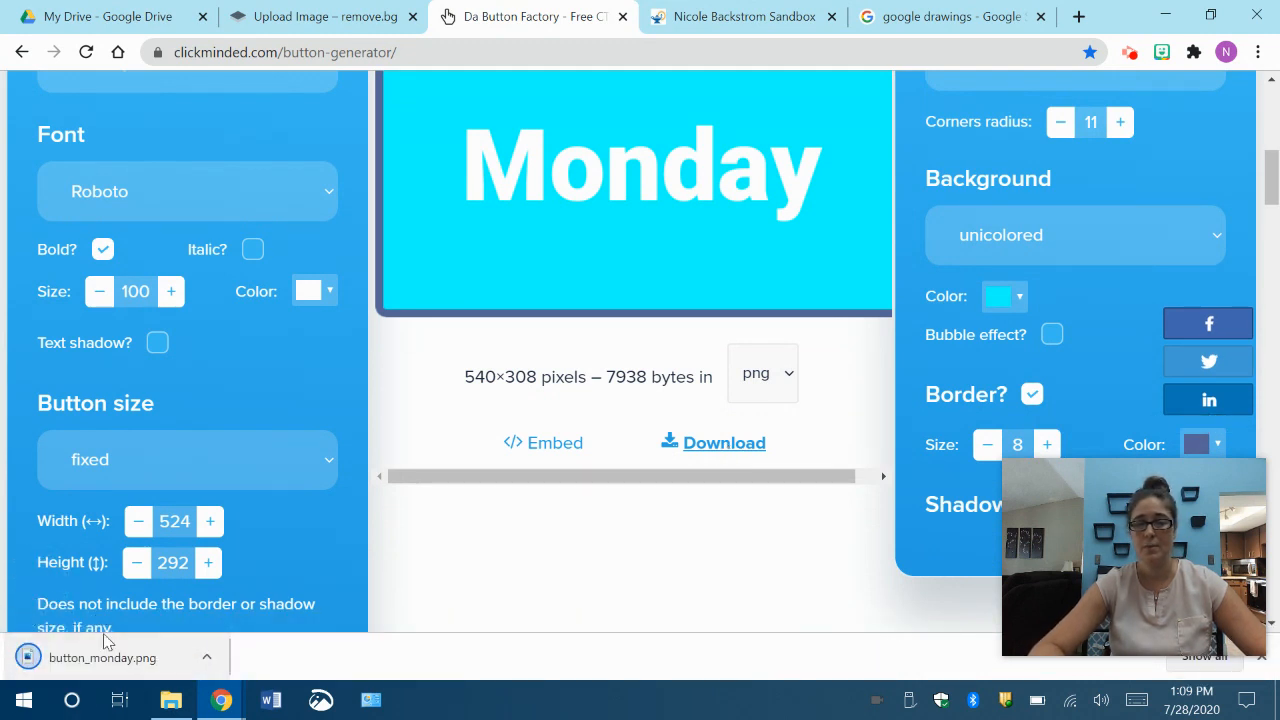
click(1210, 17)
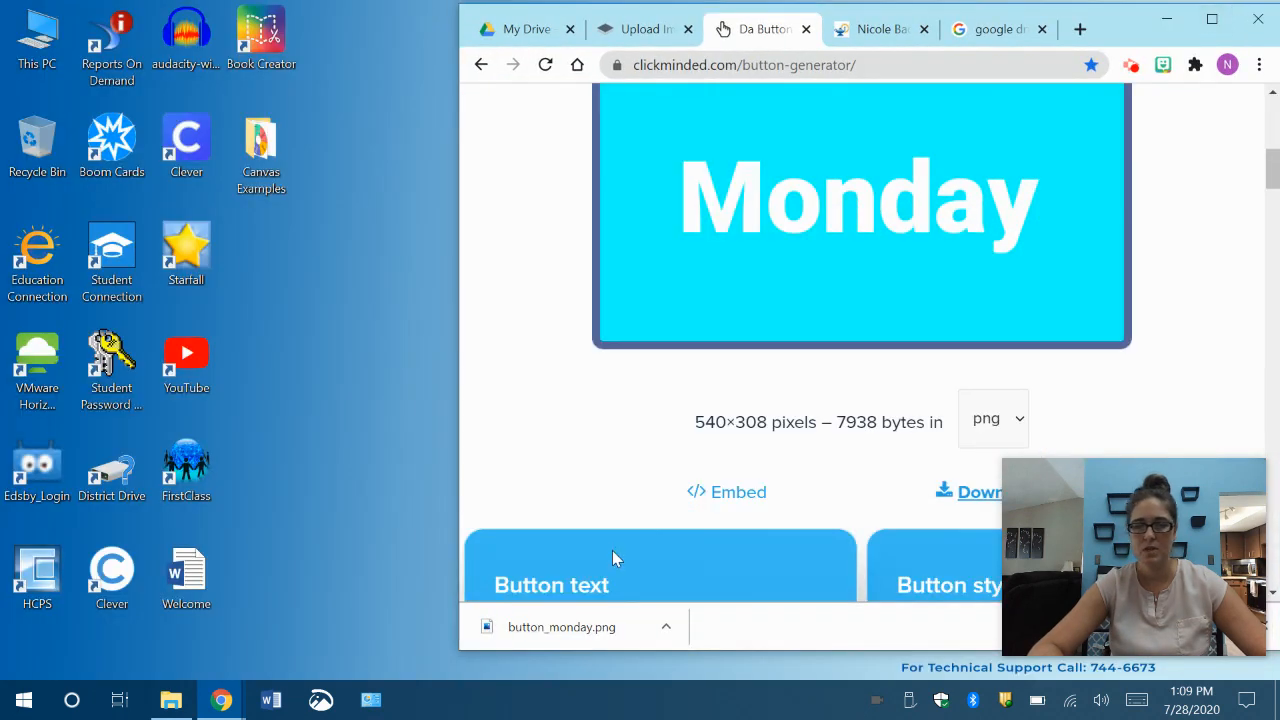
drag(578, 632, 296, 283)
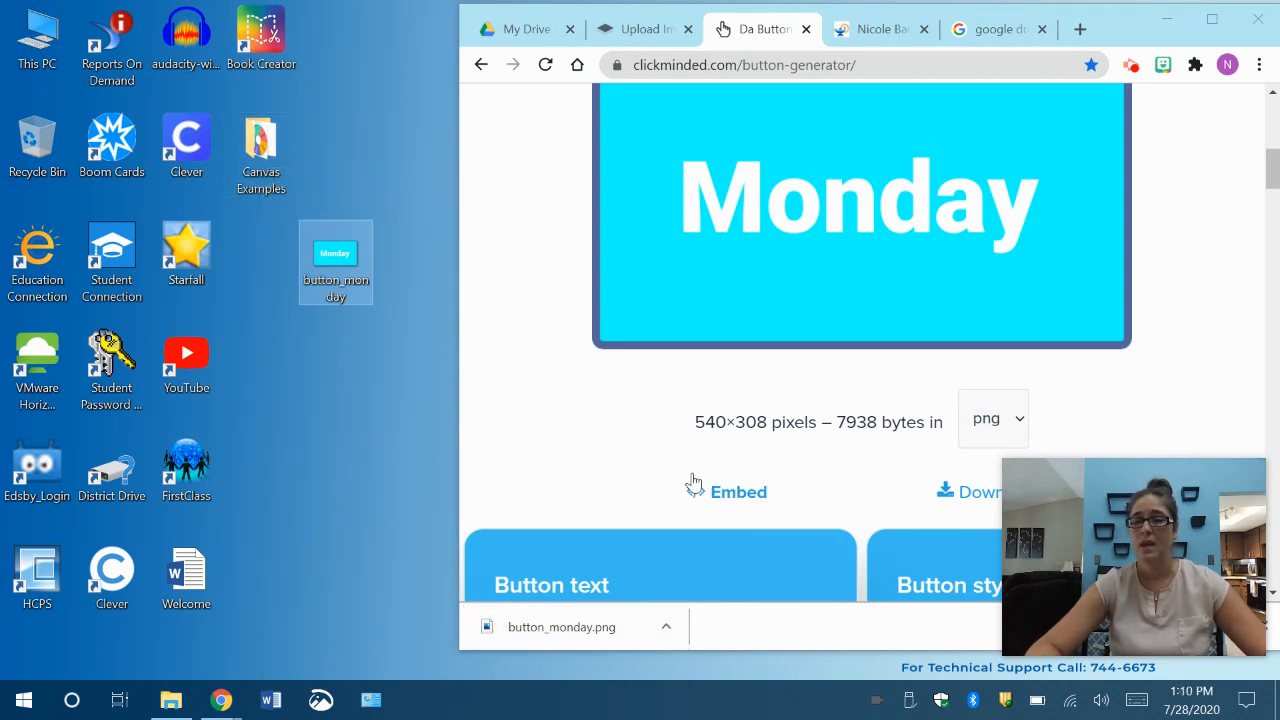
click(1216, 22)
click(1216, 22)
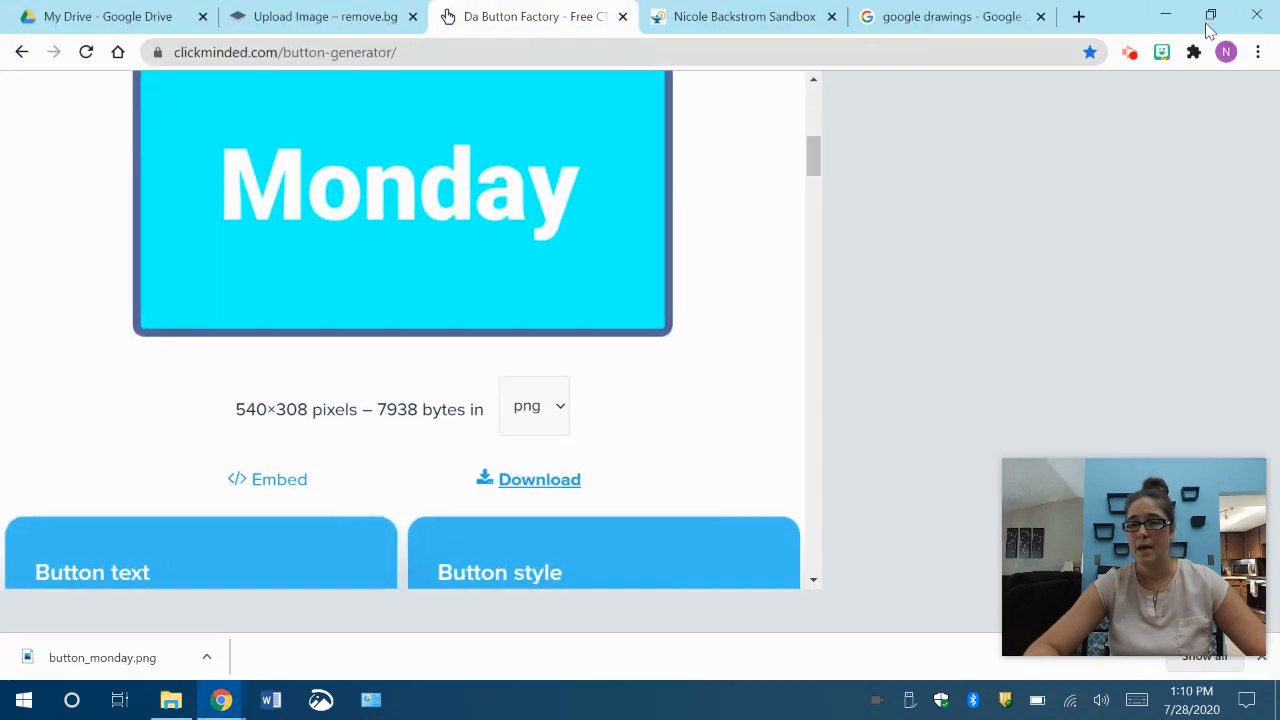
Replace the button text with "Tuesday".
scroll(576, 255, up, 3)
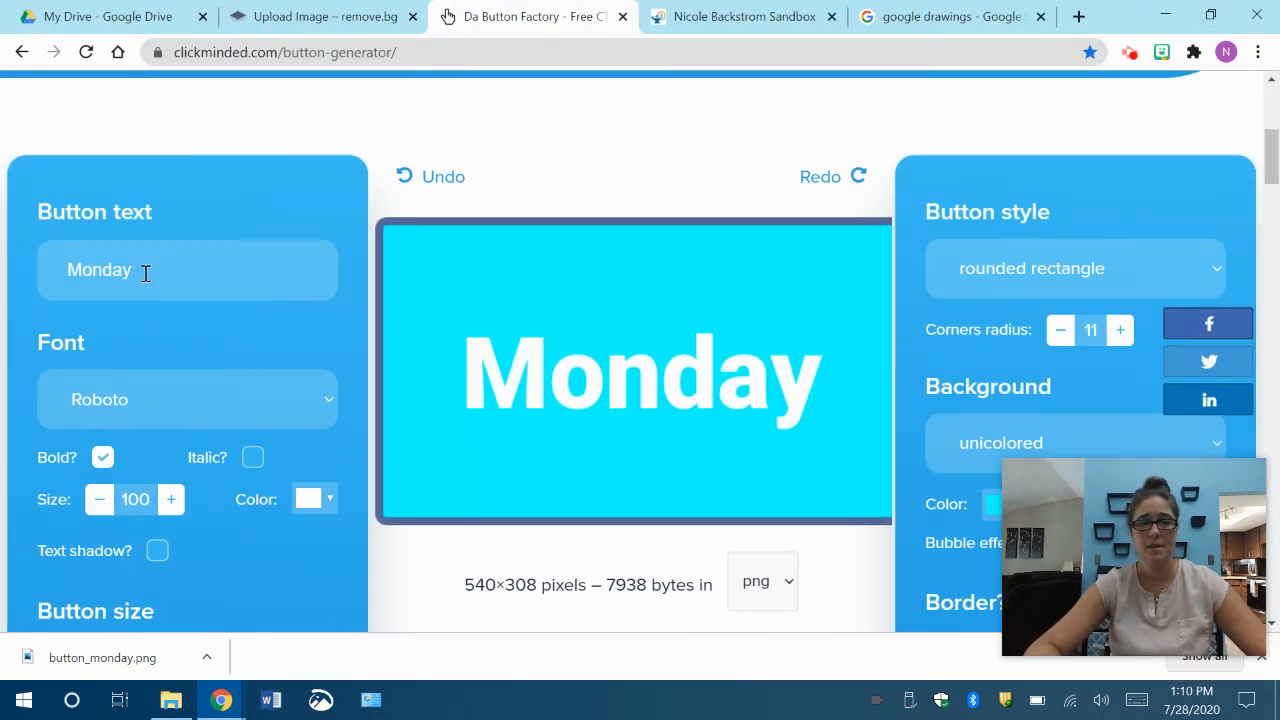
drag(149, 273, 63, 275)
text(Tues)
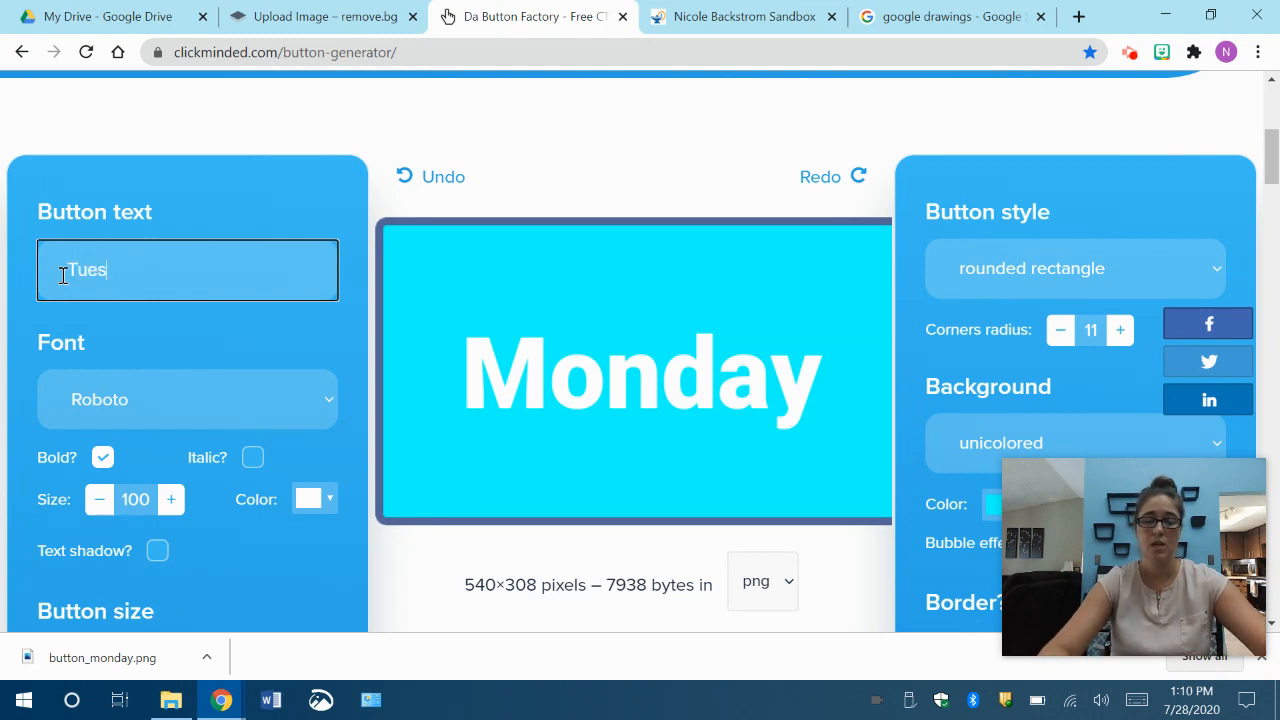
text(day)
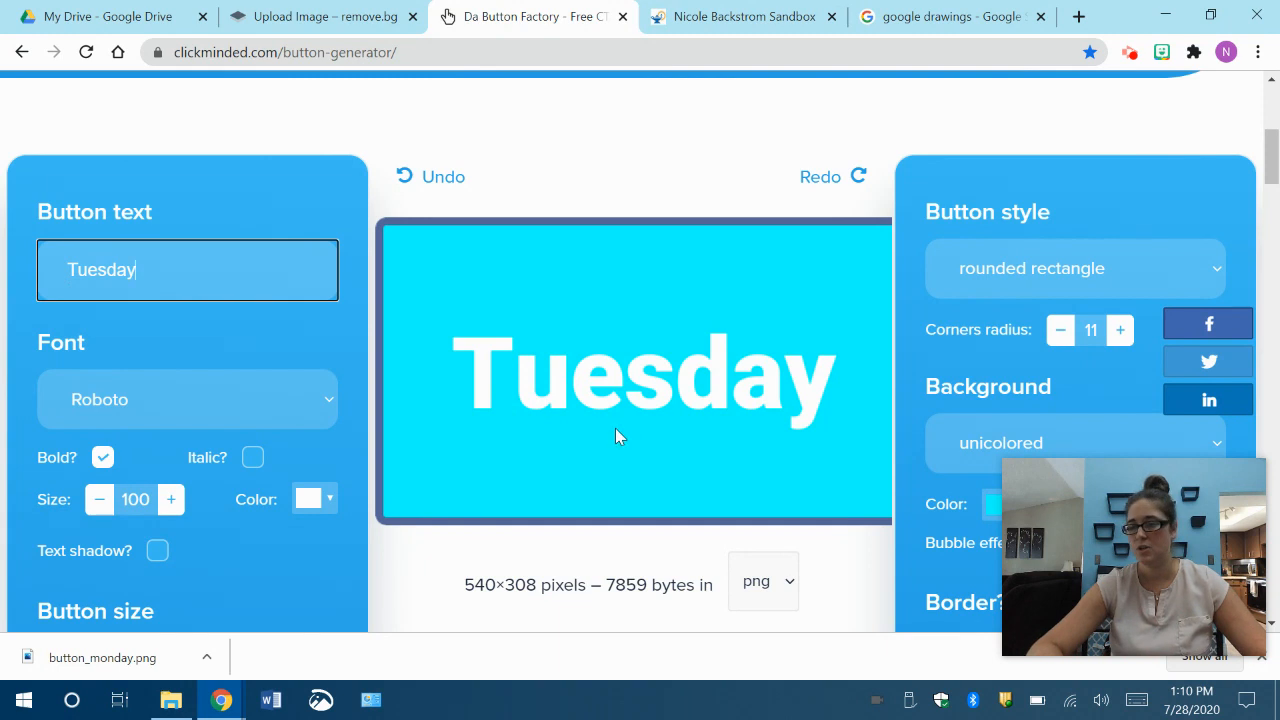
Download the Tuesday button as a PNG and copy button_tuesday.png to the desktop below the Monday button.
scroll(691, 591, down, 1)
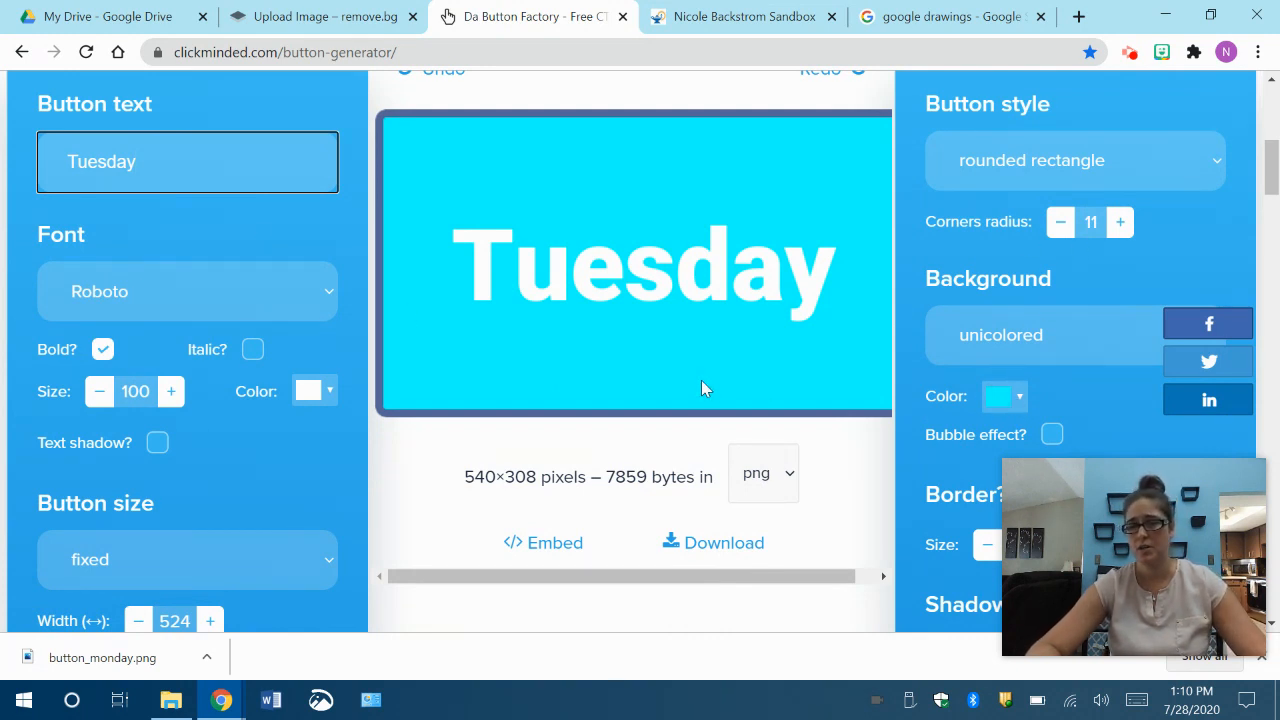
click(738, 548)
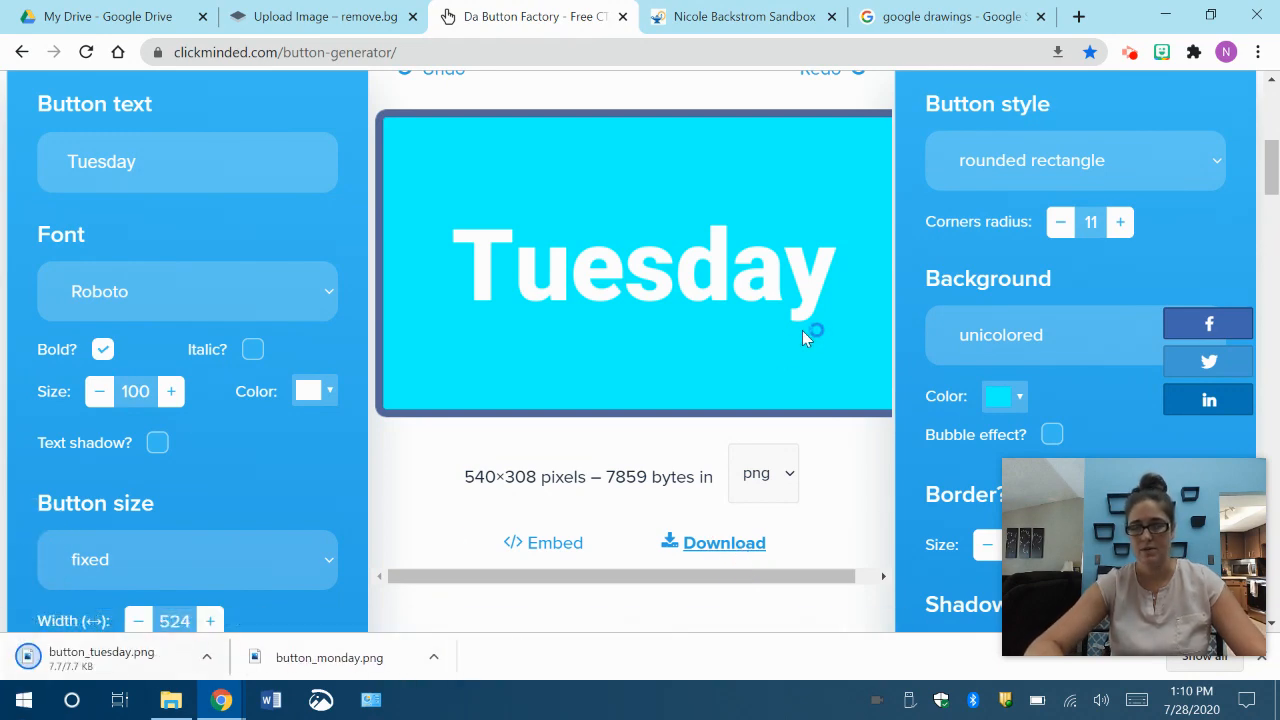
click(1210, 16)
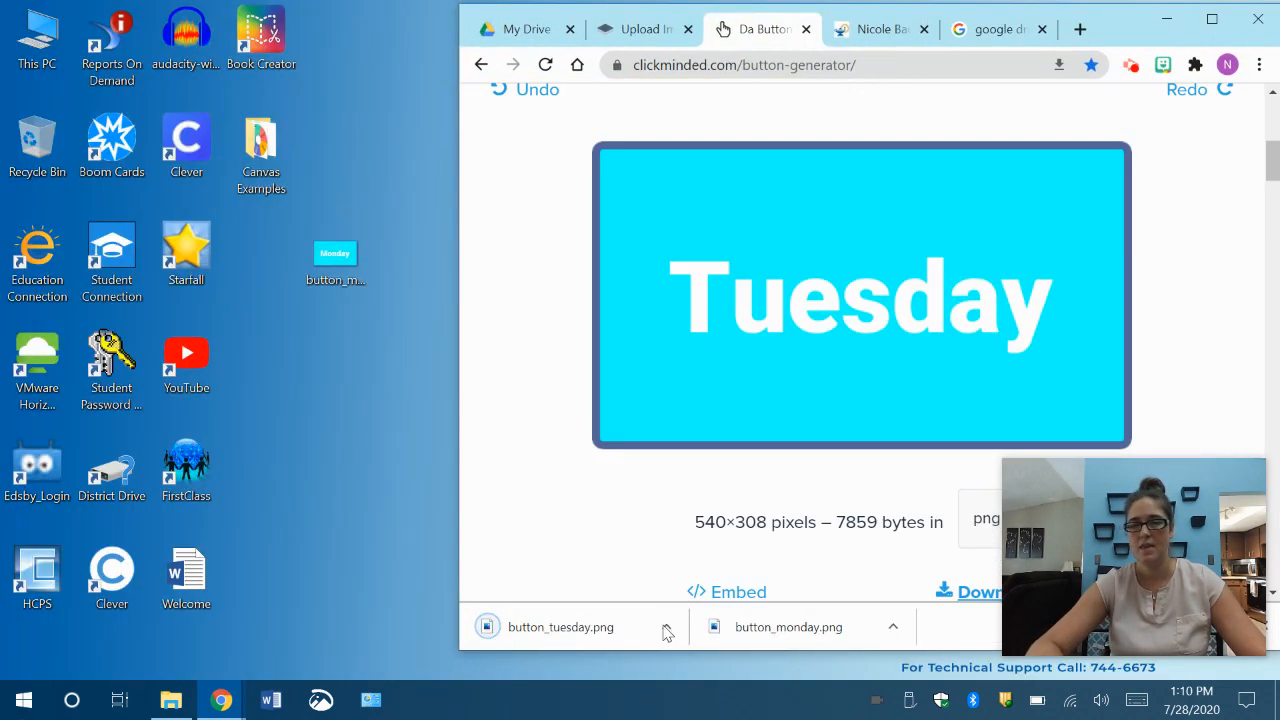
drag(603, 648, 300, 394)
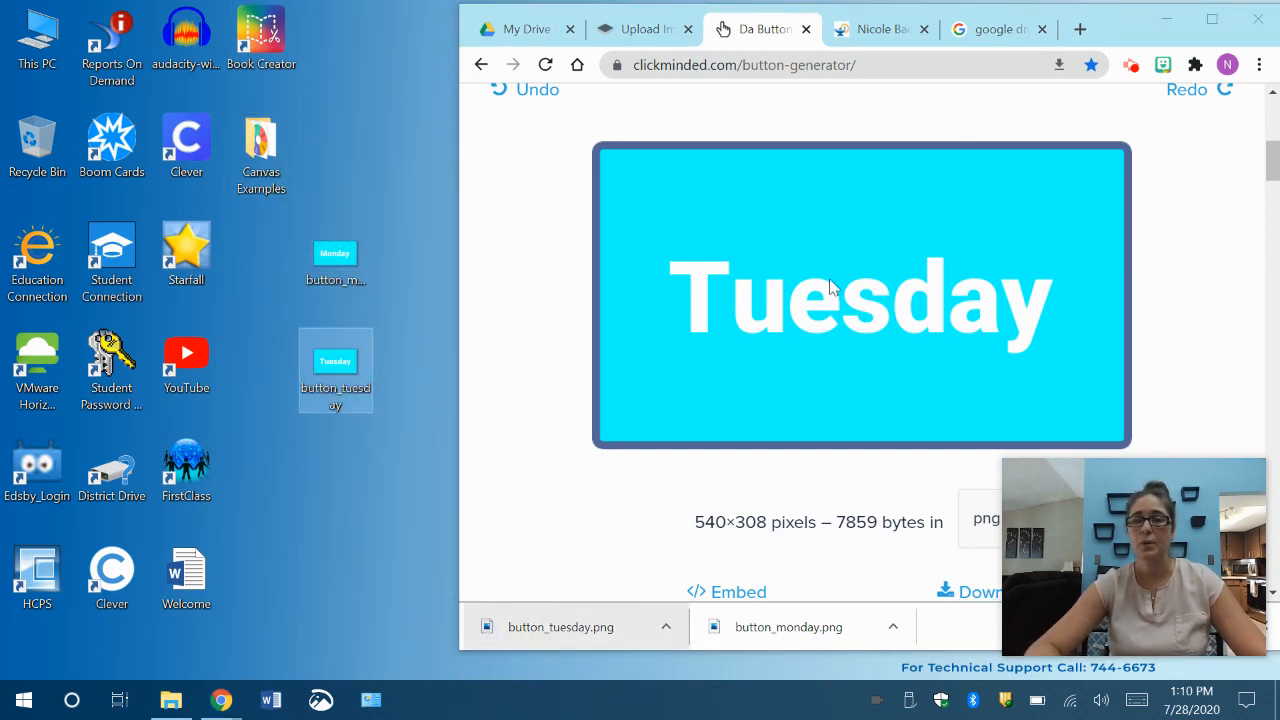
click(1208, 22)
Switch to the Canvas course home page to look at its welcome banner and buttons.
scroll(757, 437, down, 3)
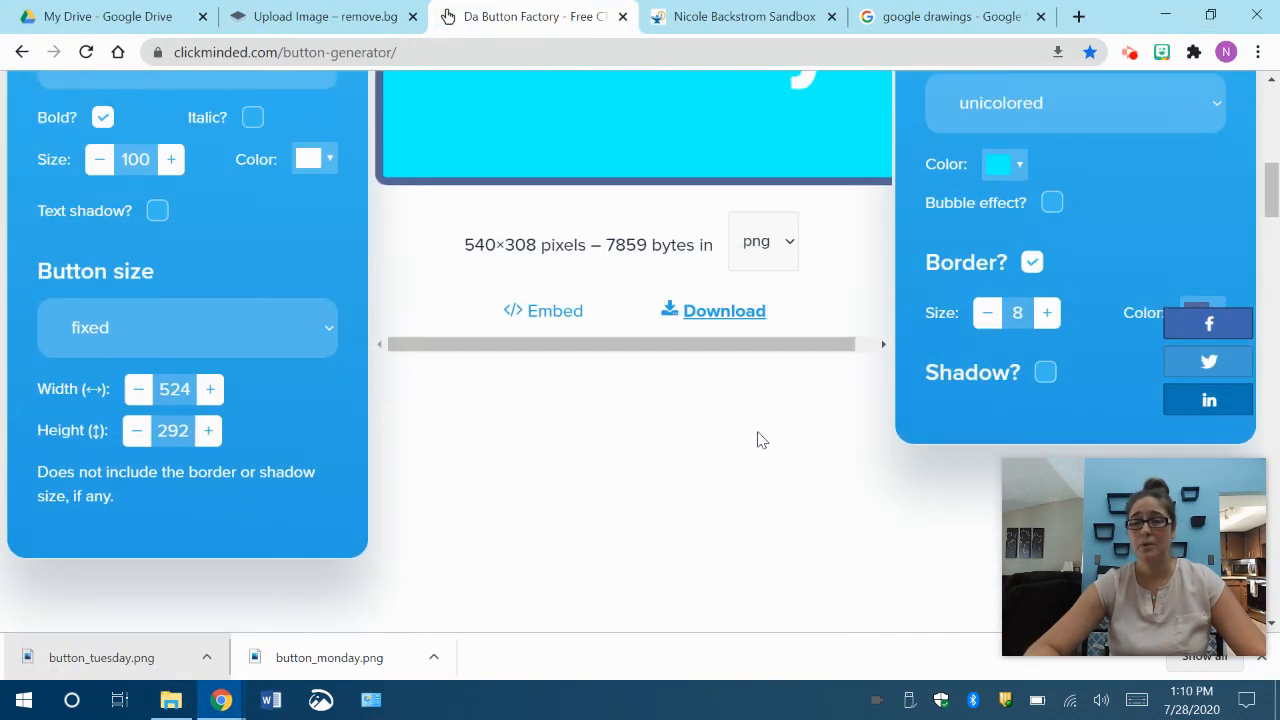
scroll(757, 437, down, 1)
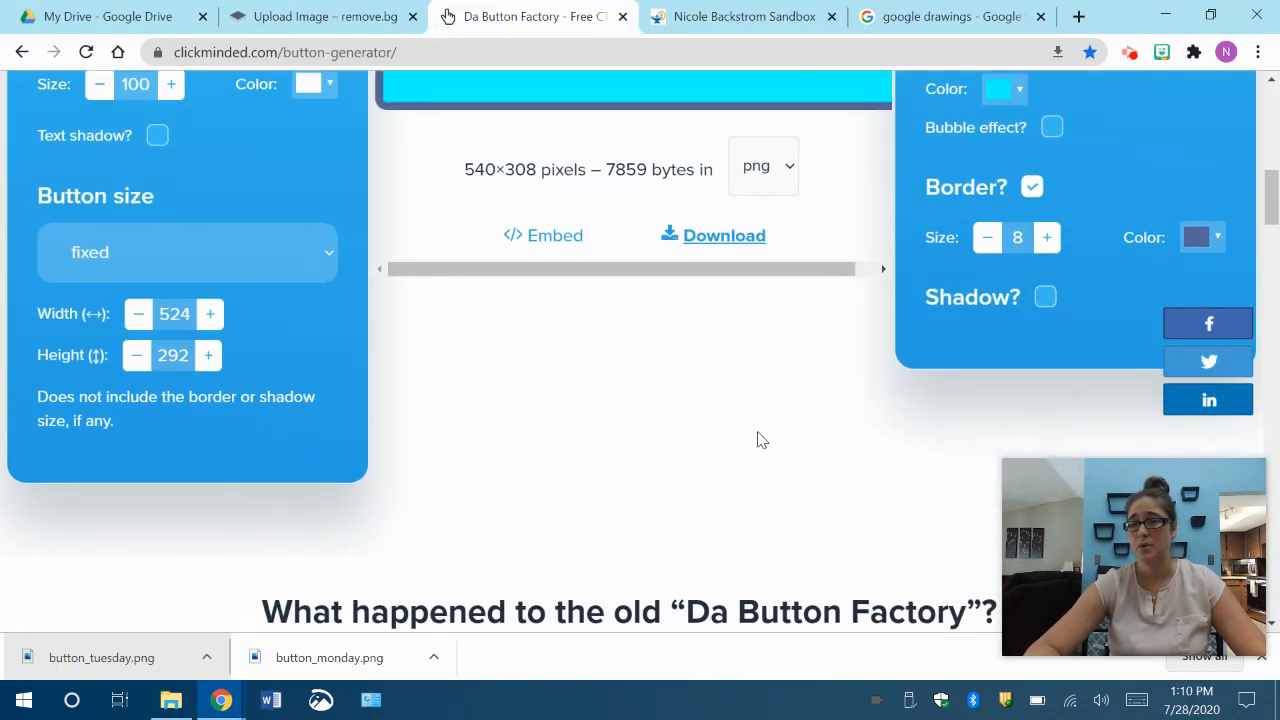
scroll(757, 440, up, 3)
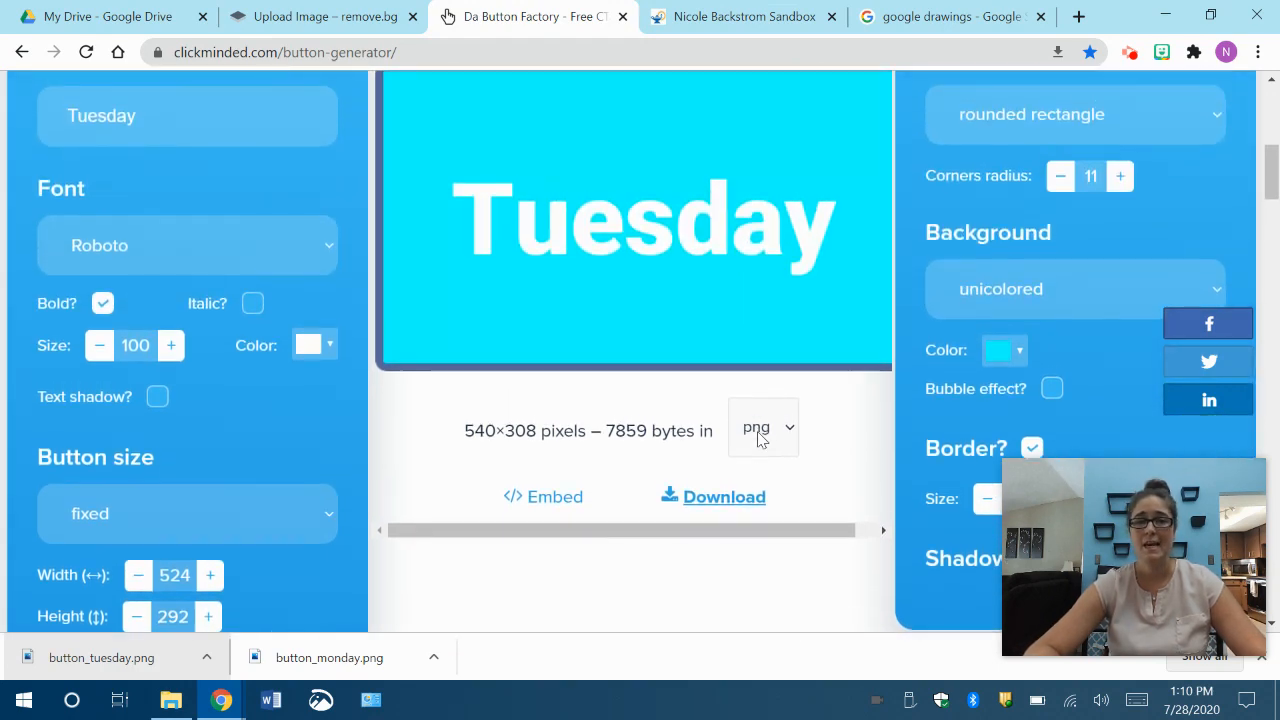
scroll(757, 440, up, 1)
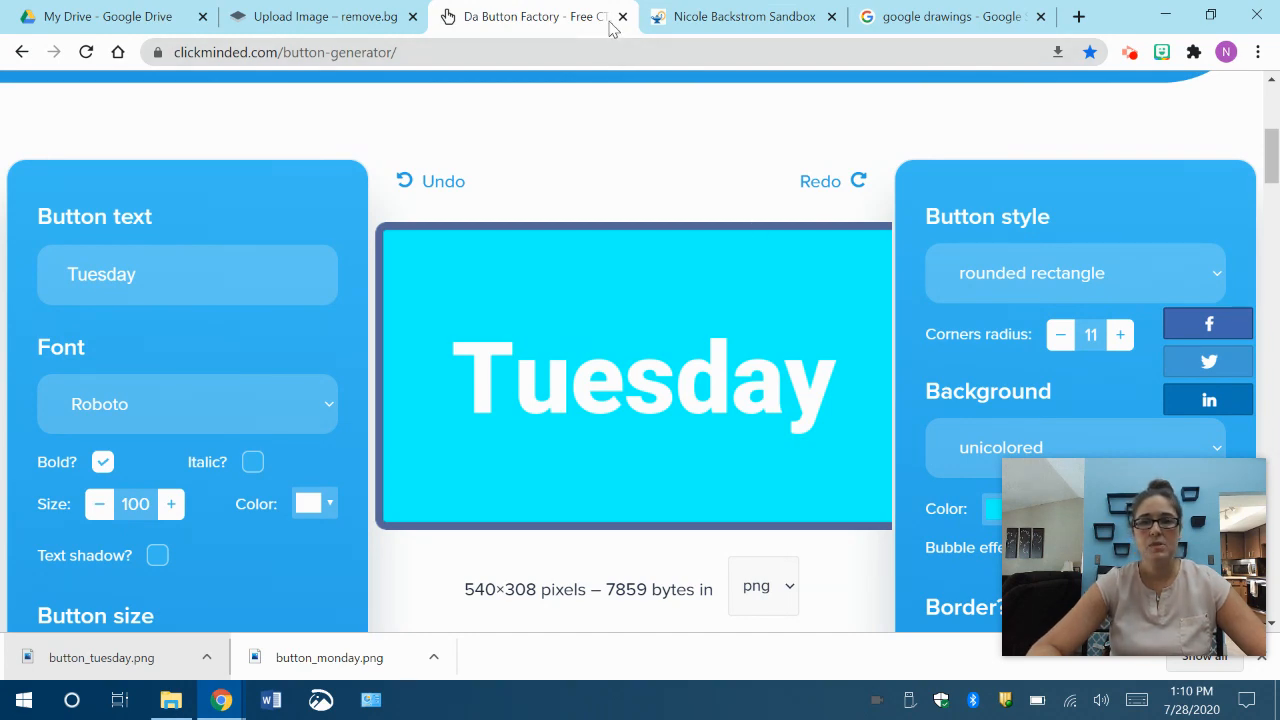
click(717, 17)
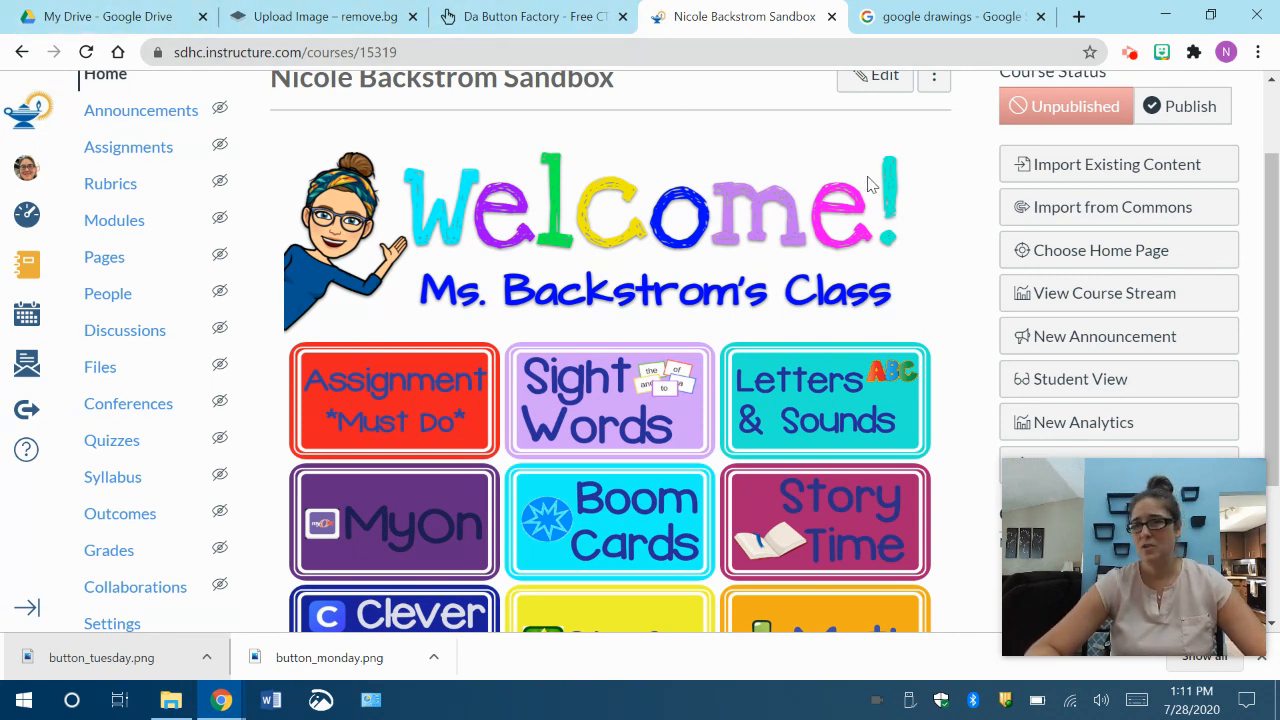
View the Google Drawings page in the Chrome Web Store from the search results, and close the downloads bar and that tab.
click(956, 16)
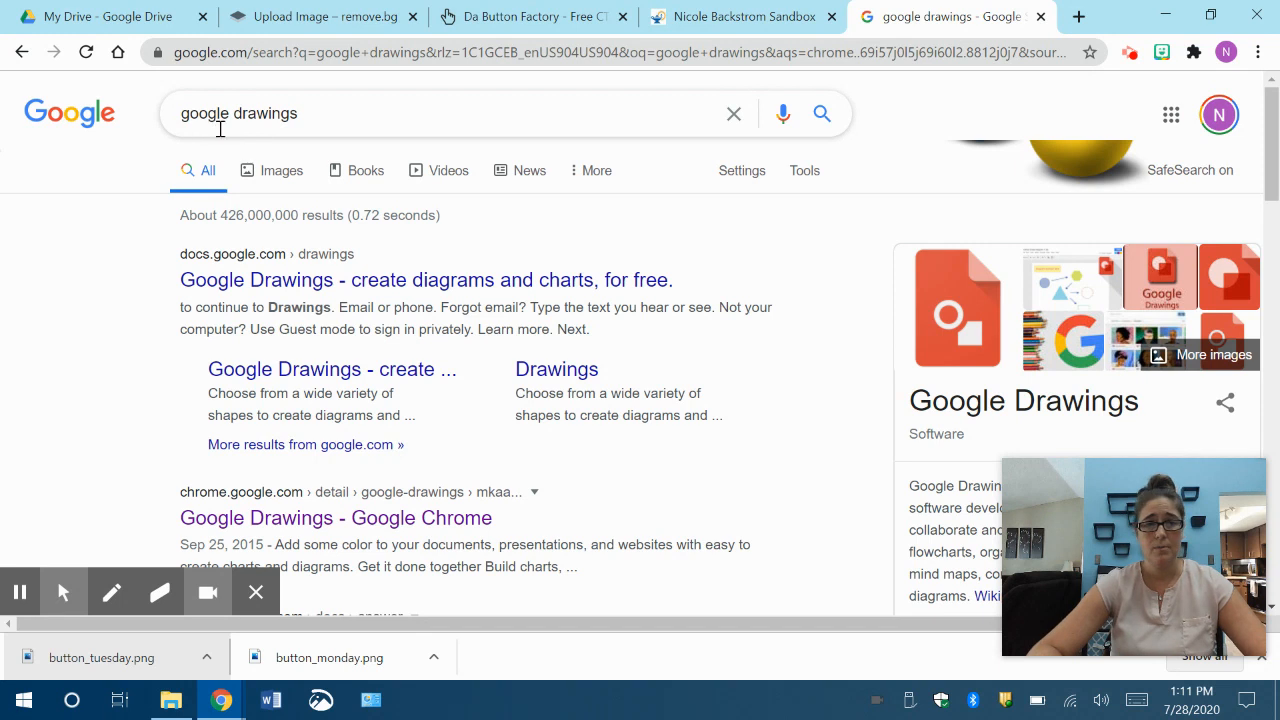
click(325, 527)
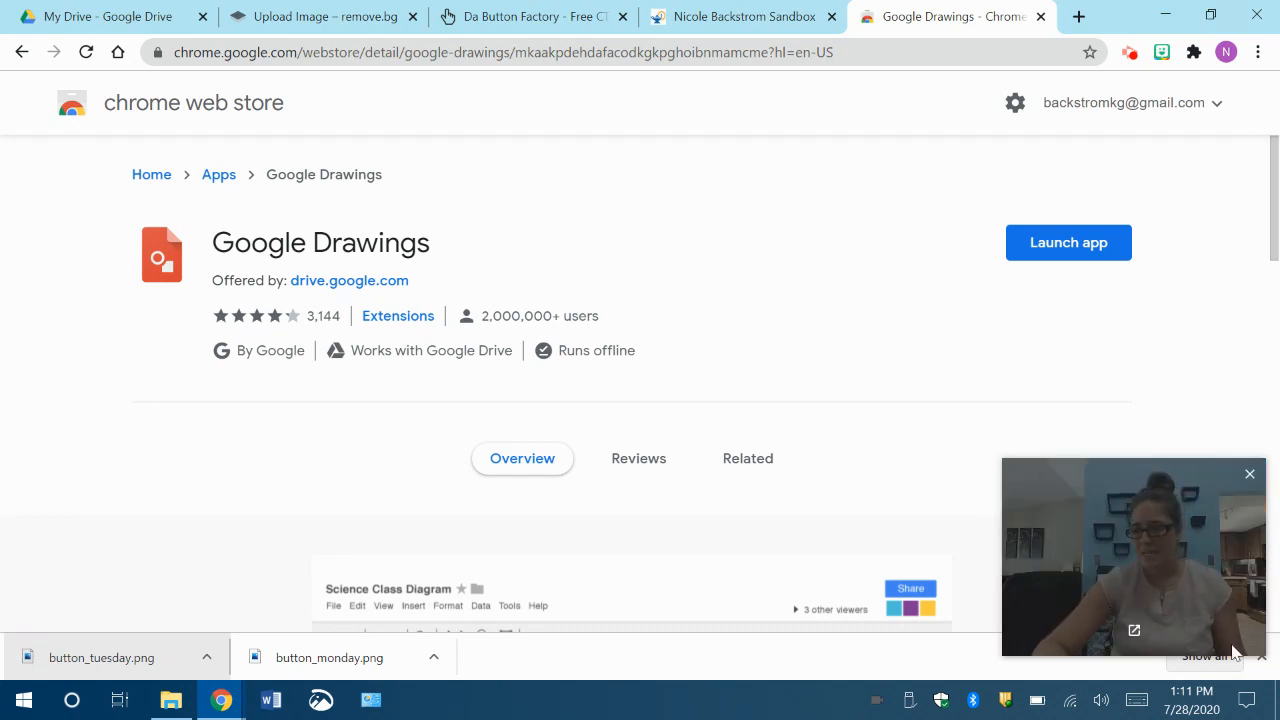
click(1261, 657)
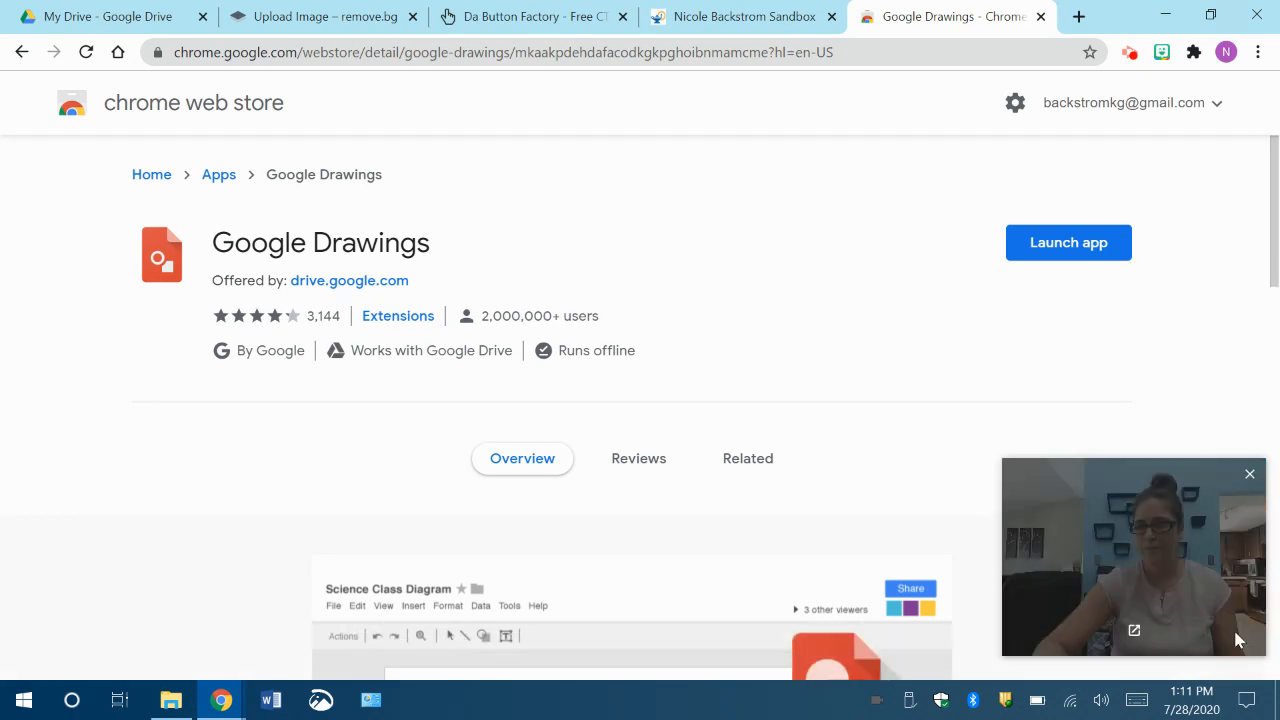
click(1041, 17)
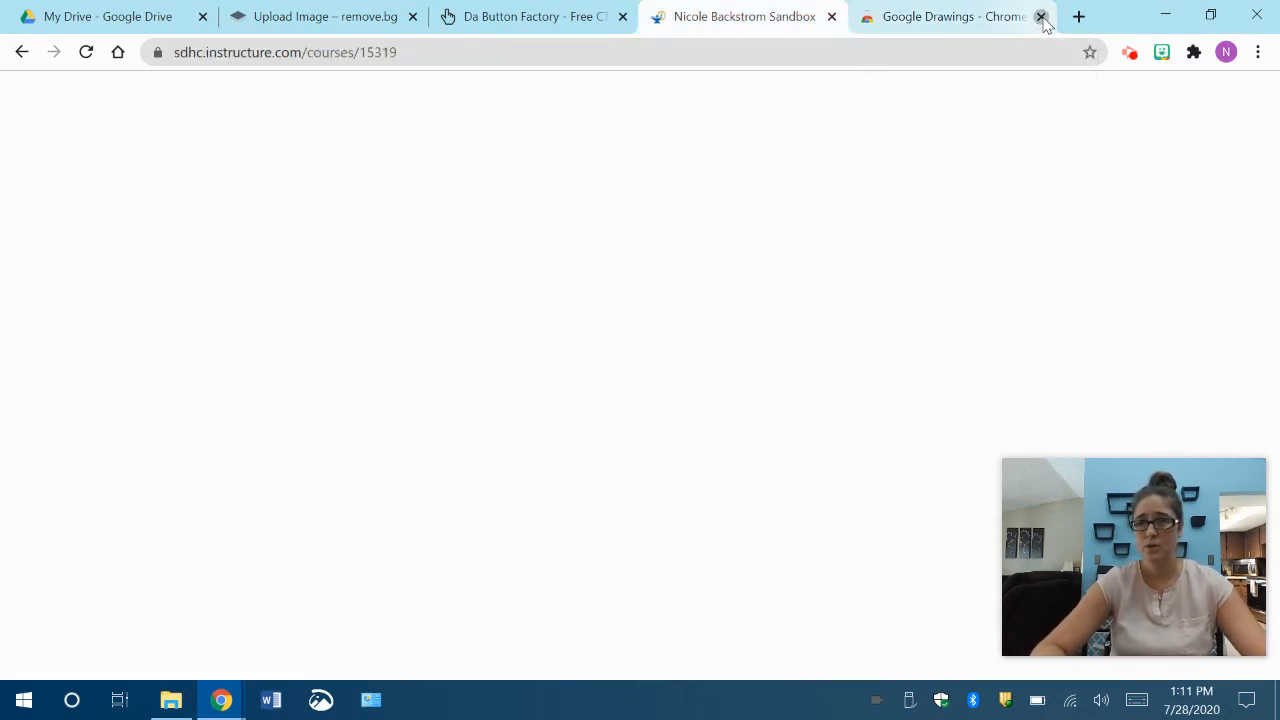
Switch to Google Drive, create a new Google Drawings file, and dismiss the screen recorder's toolbar.
click(150, 17)
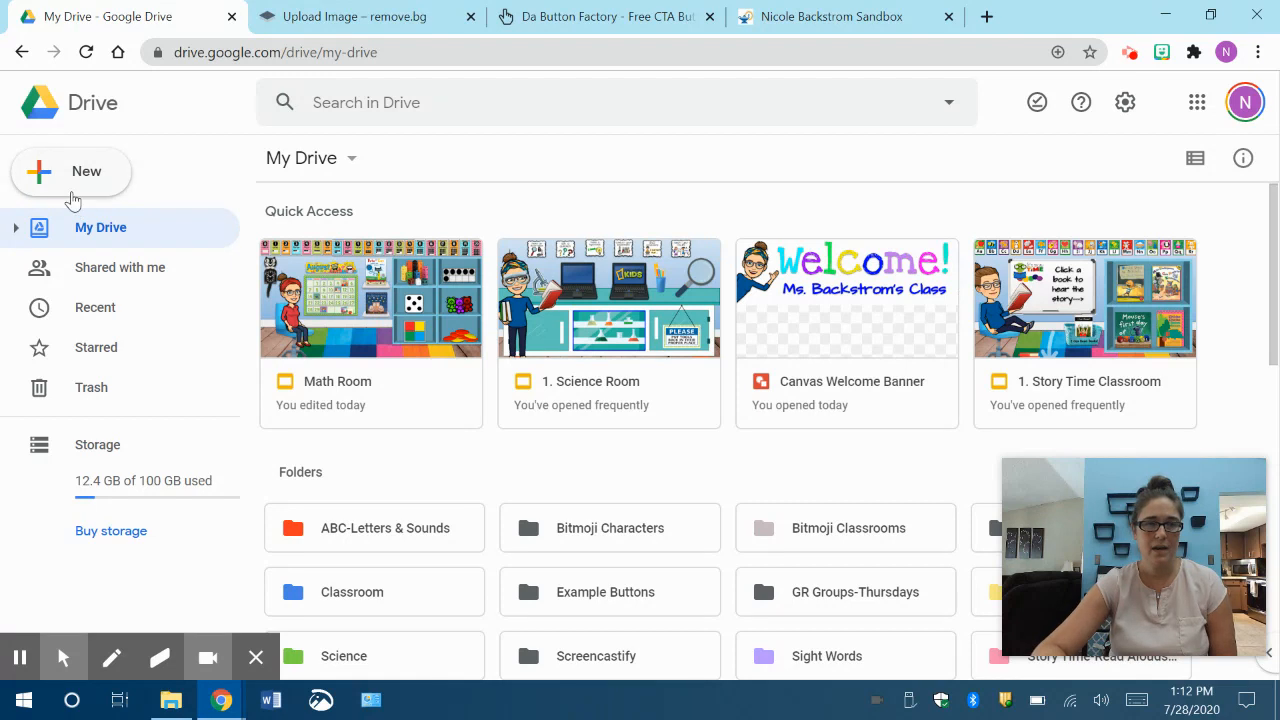
click(86, 180)
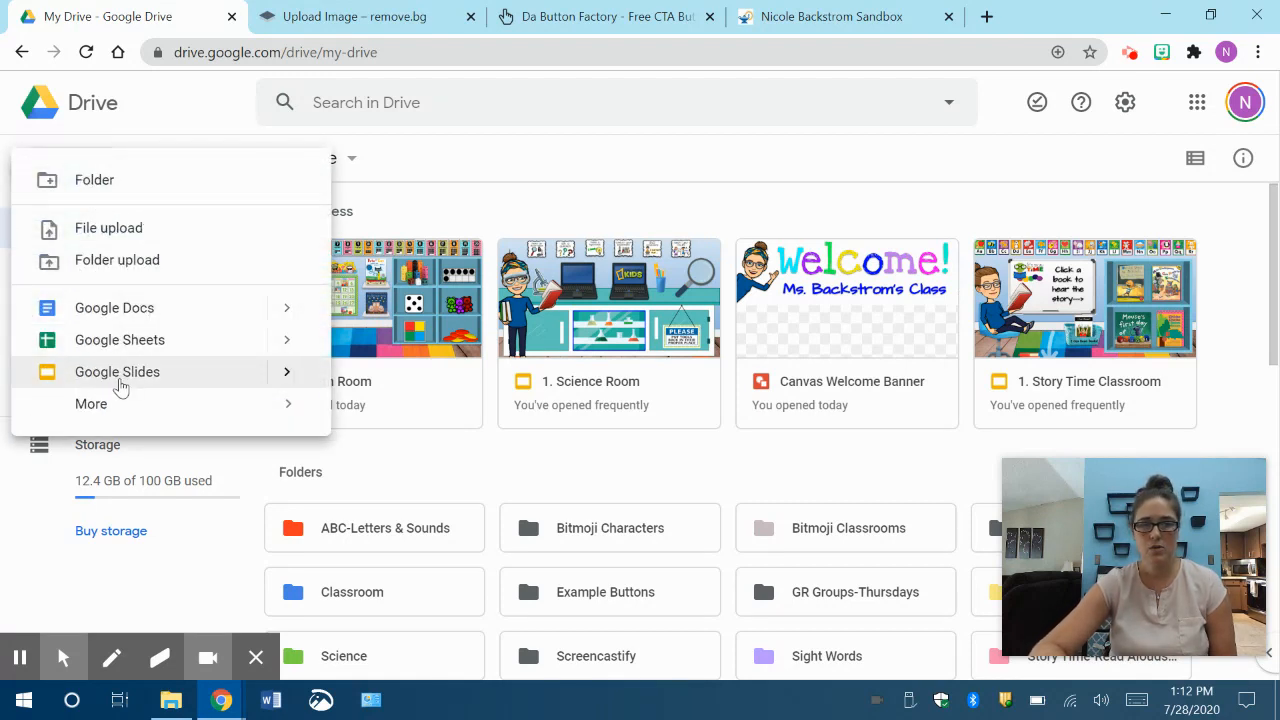
mouse_move(108, 414)
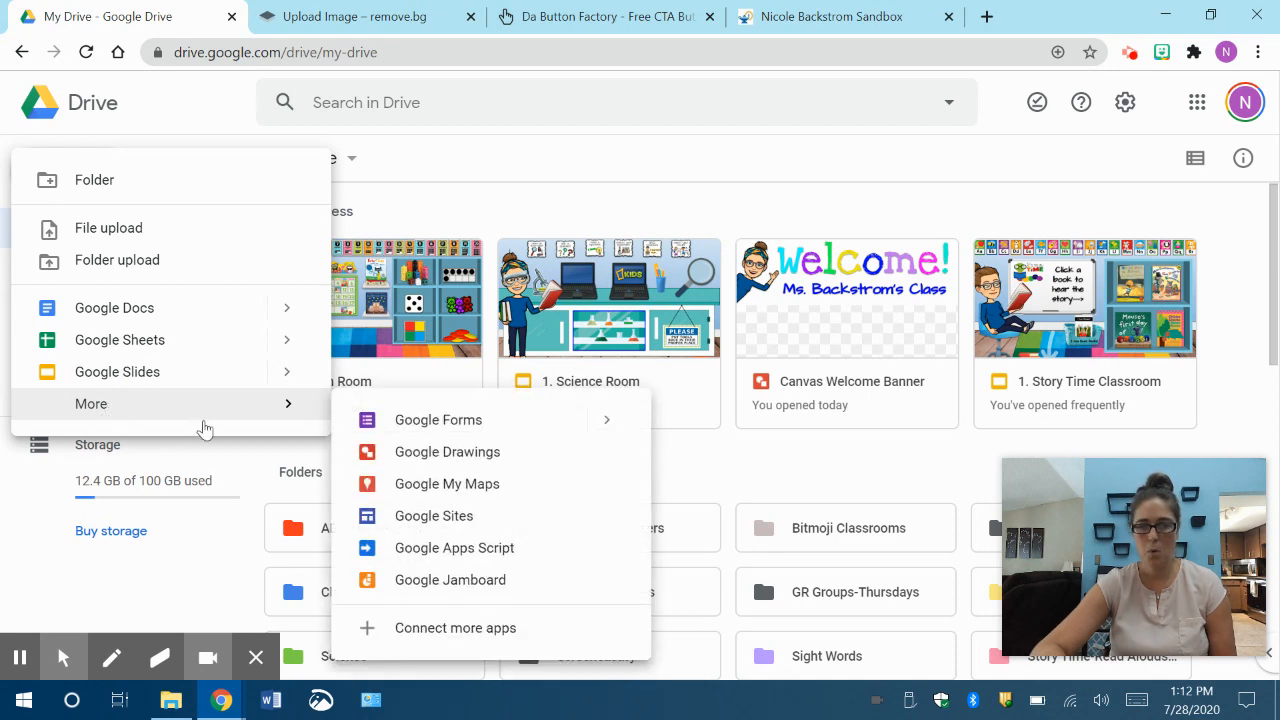
mouse_move(287, 408)
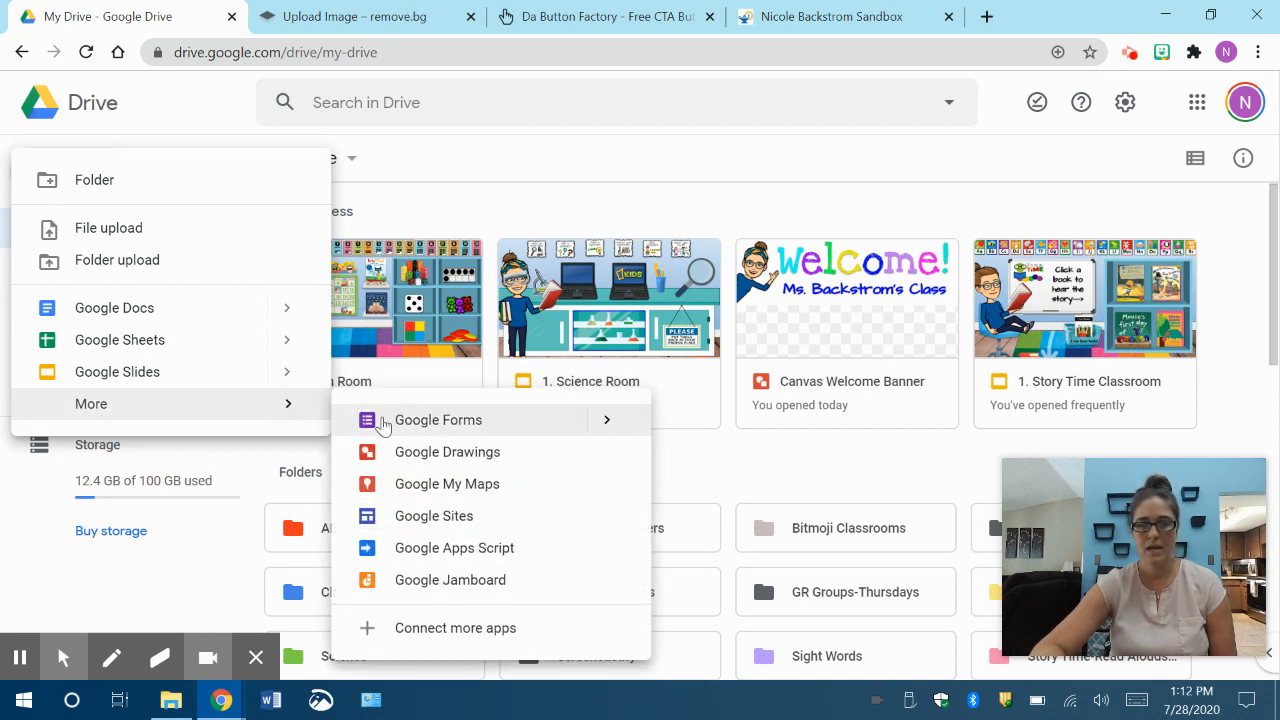
click(410, 456)
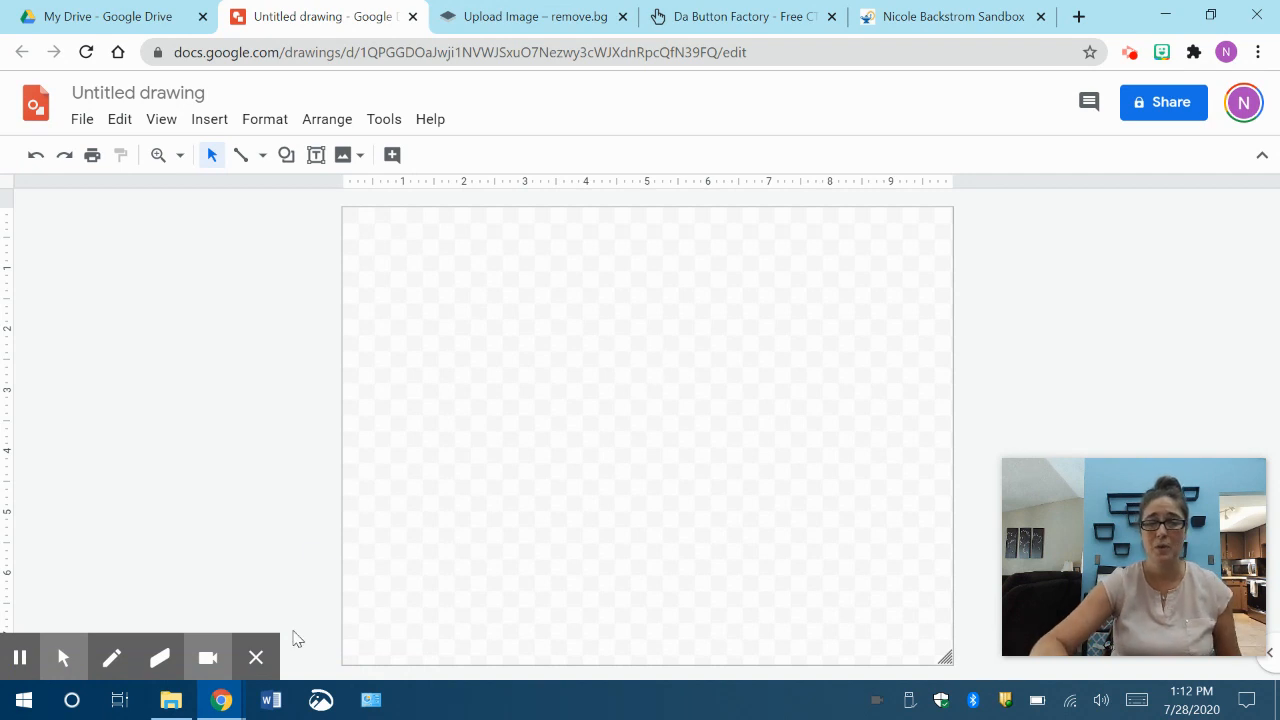
click(259, 663)
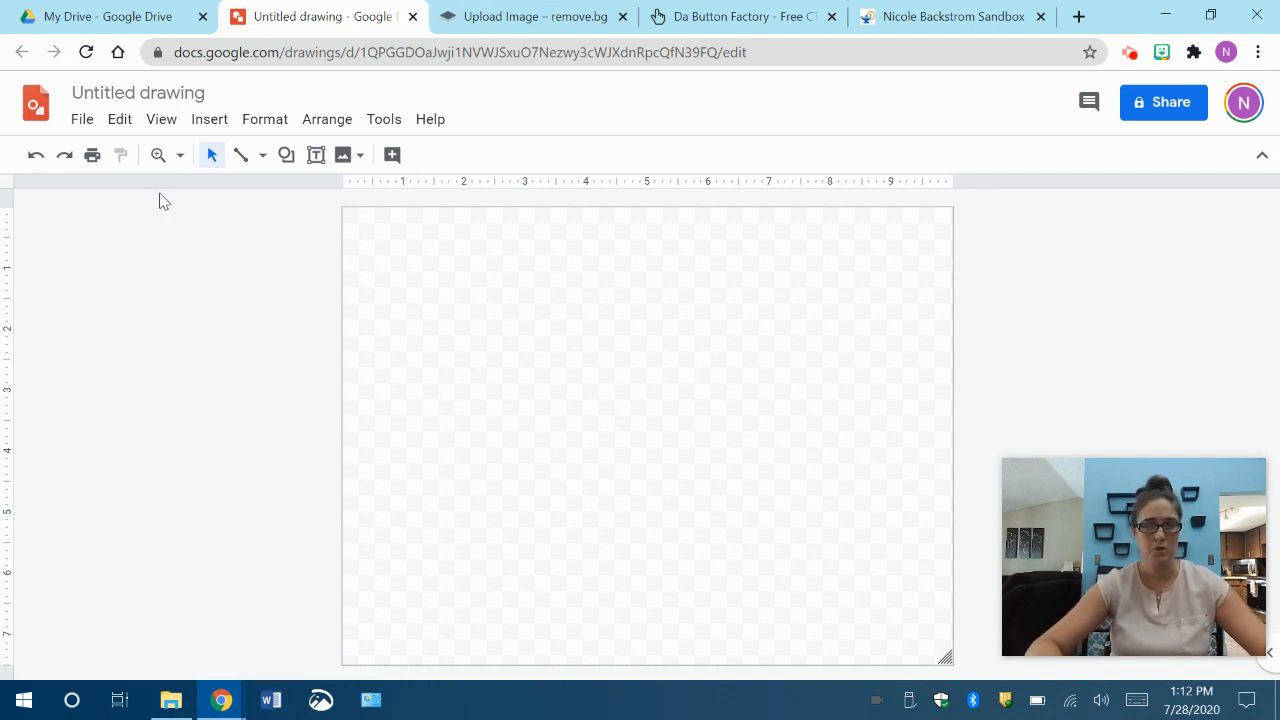
Set the drawing's page size to a custom 3 x 1 inches.
click(82, 120)
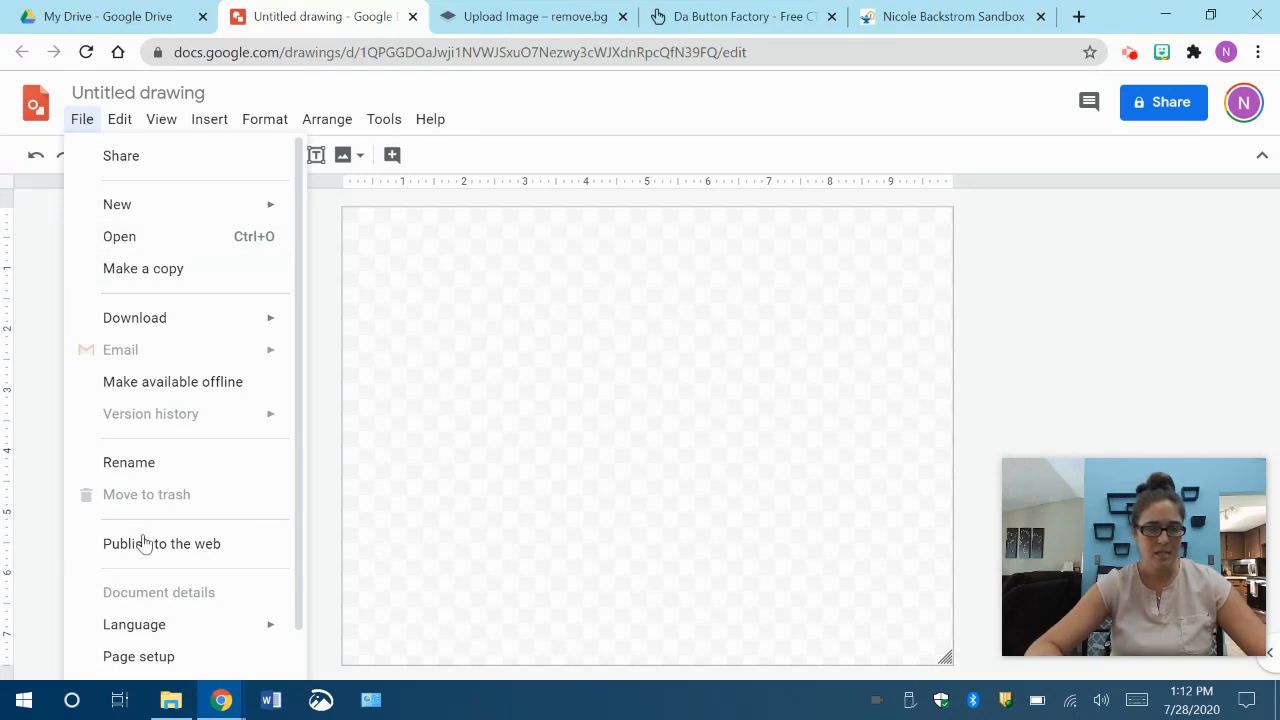
click(150, 658)
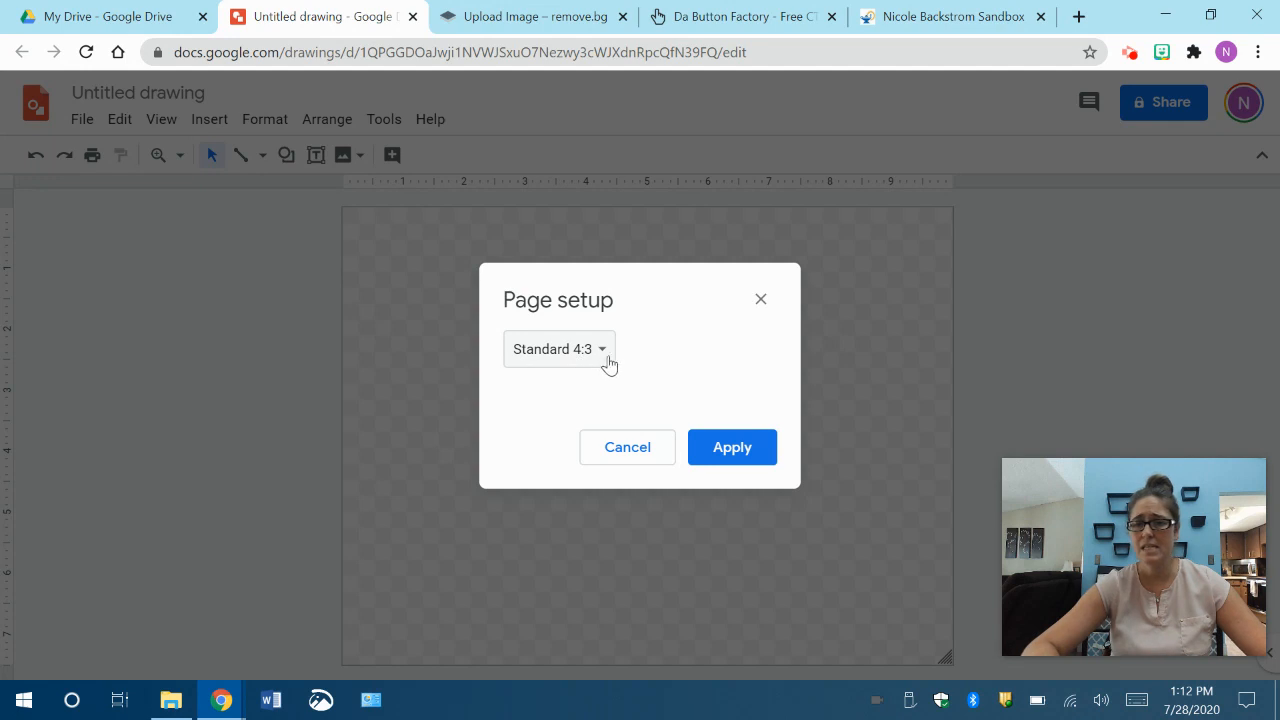
click(604, 354)
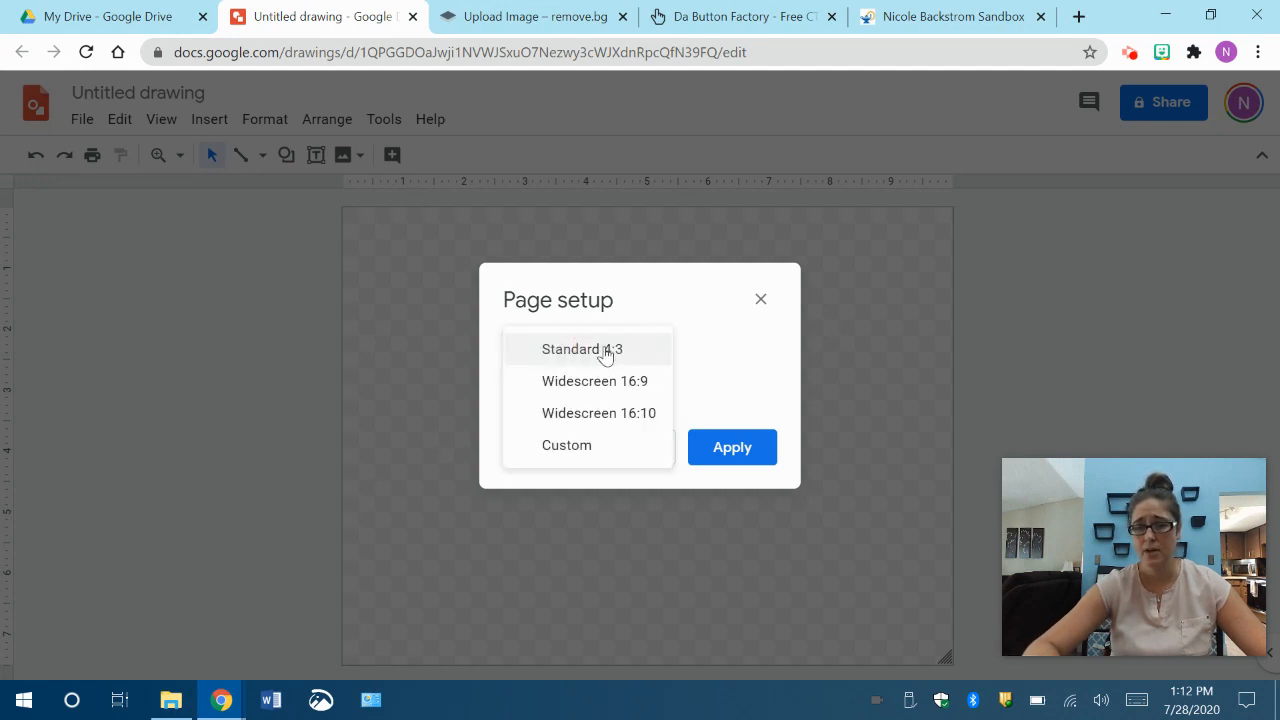
click(567, 445)
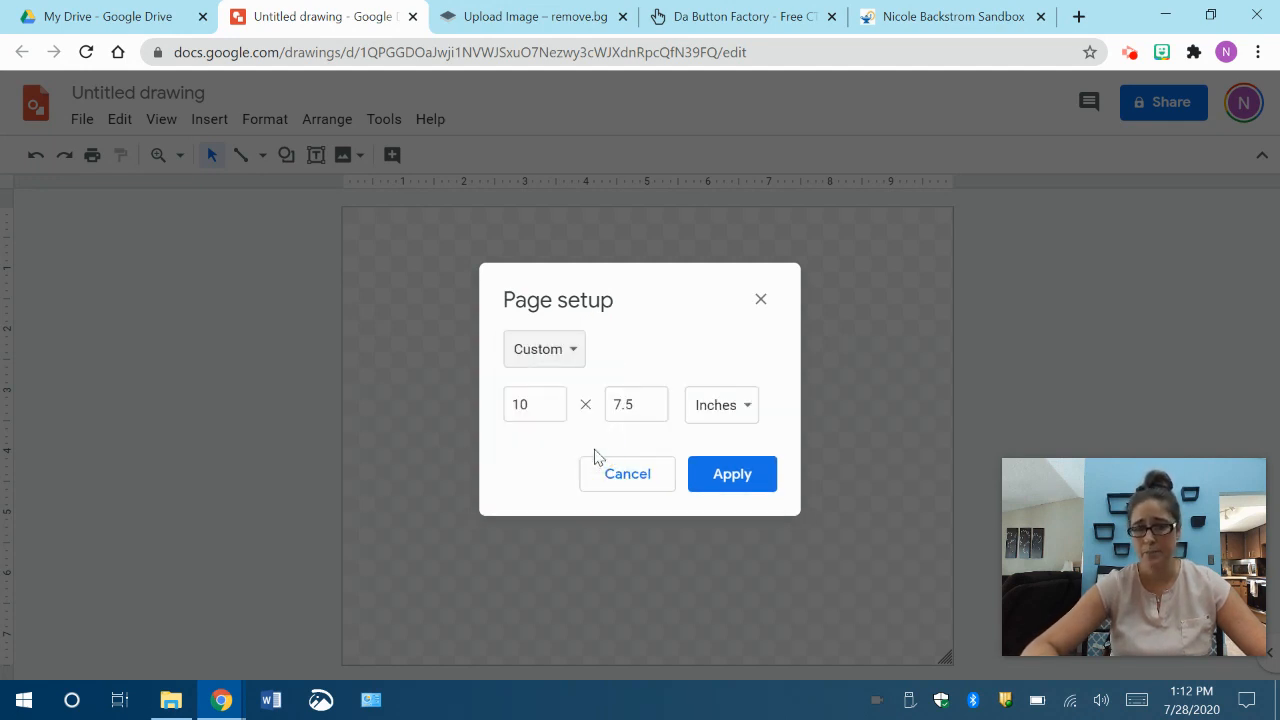
double_click(529, 403)
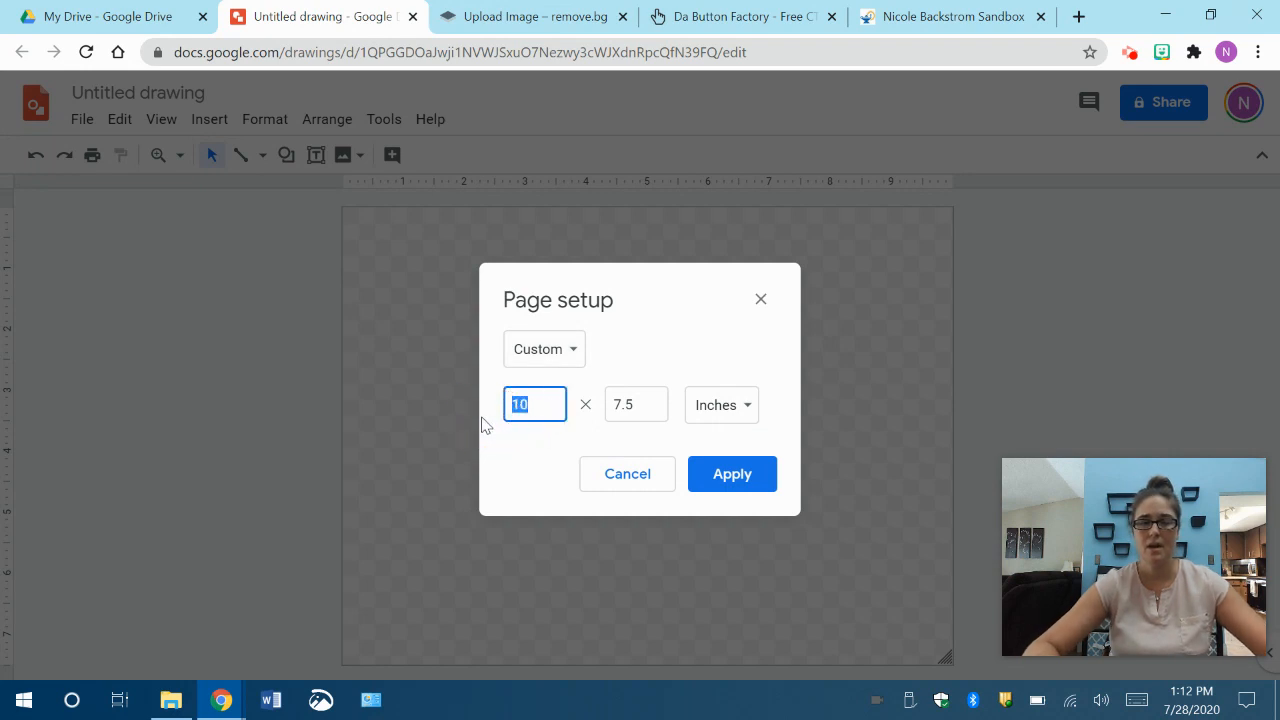
text(3)
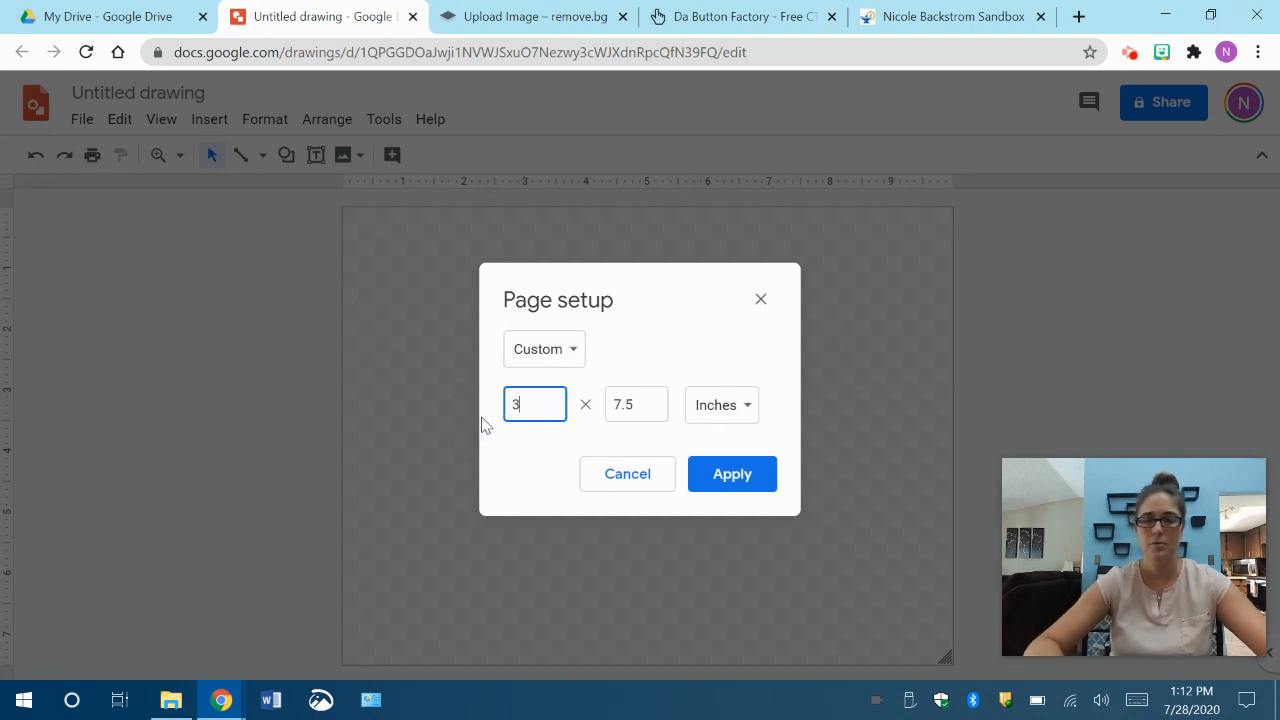
double_click(640, 404)
text(1)
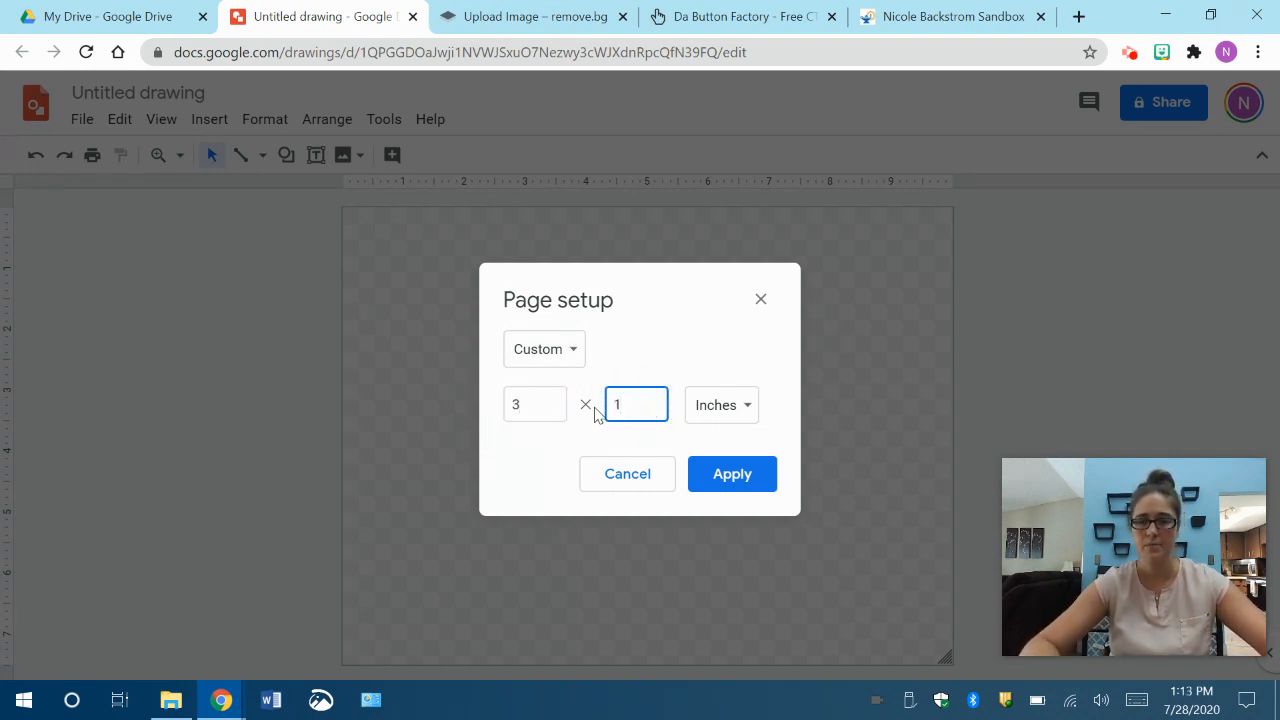
click(730, 476)
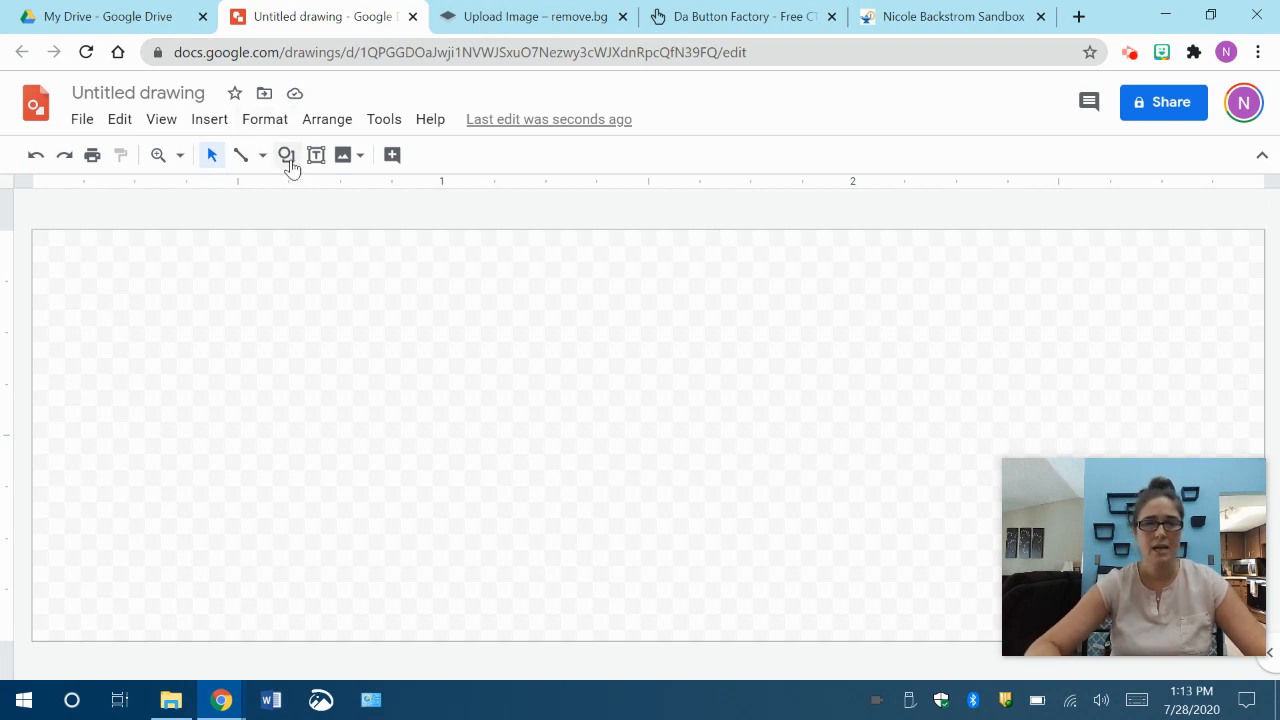
Draw a rounded rectangle that covers almost the entire canvas.
click(210, 124)
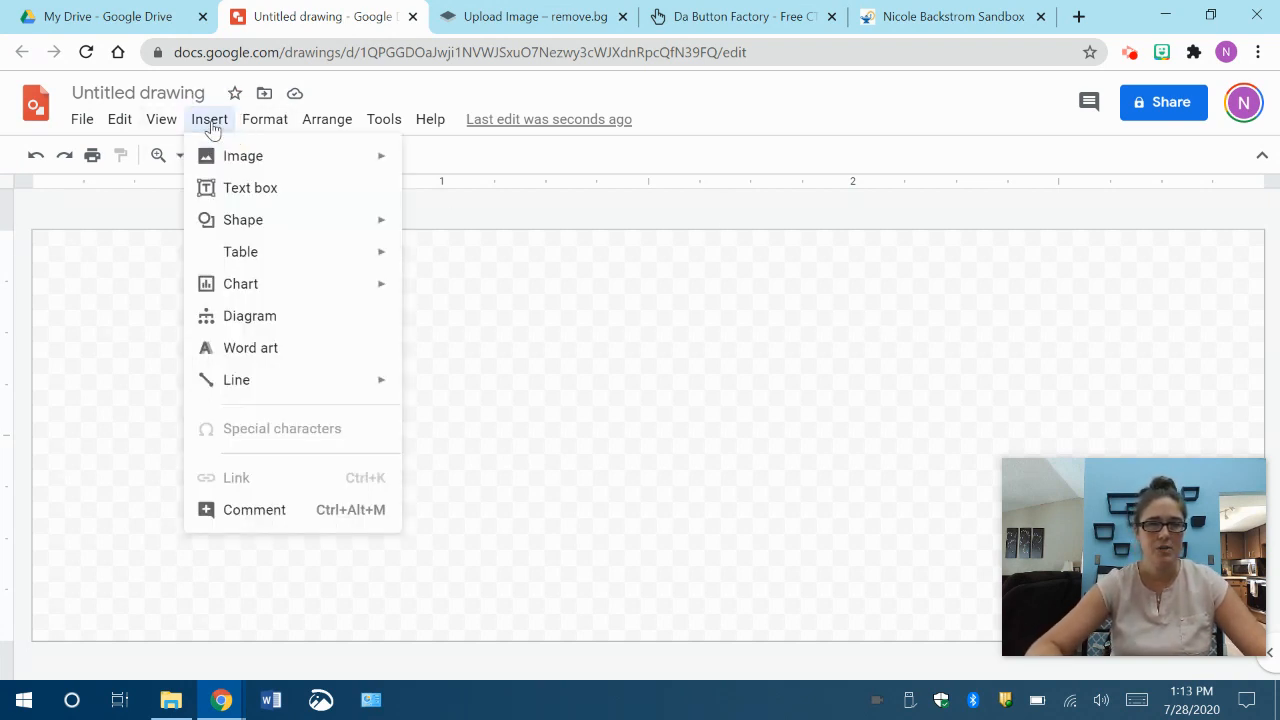
mouse_move(226, 229)
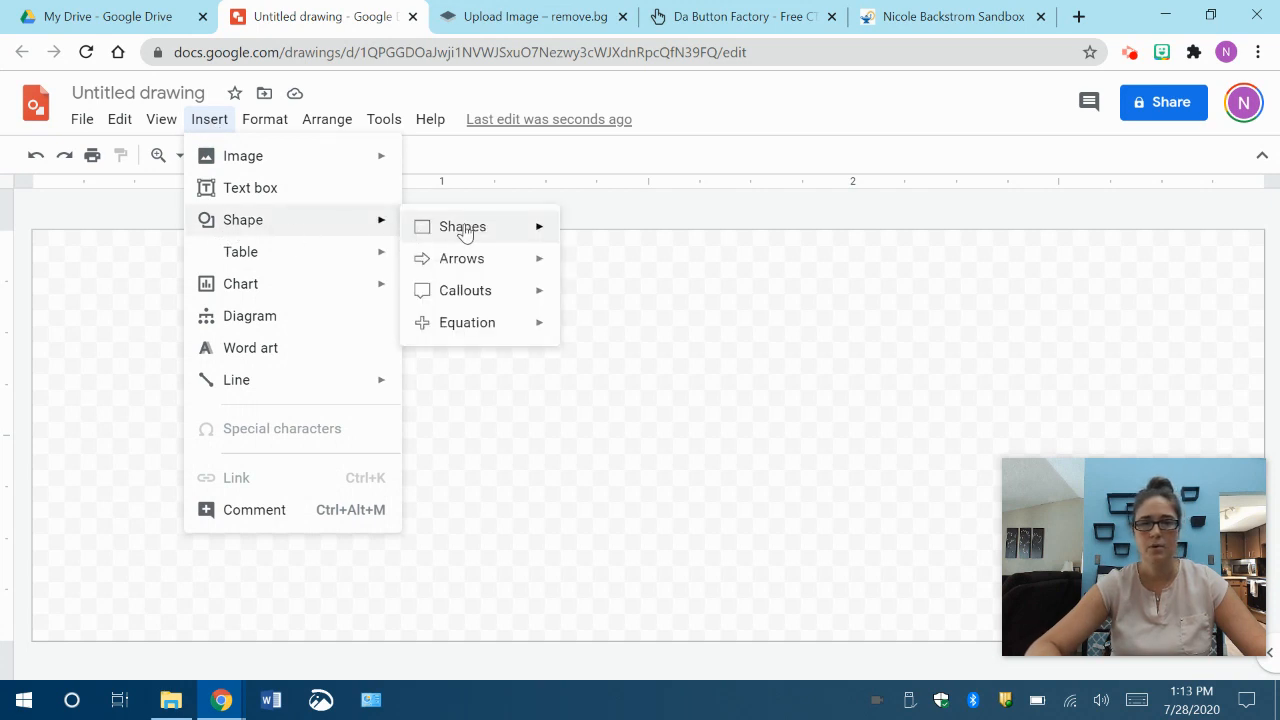
mouse_move(464, 229)
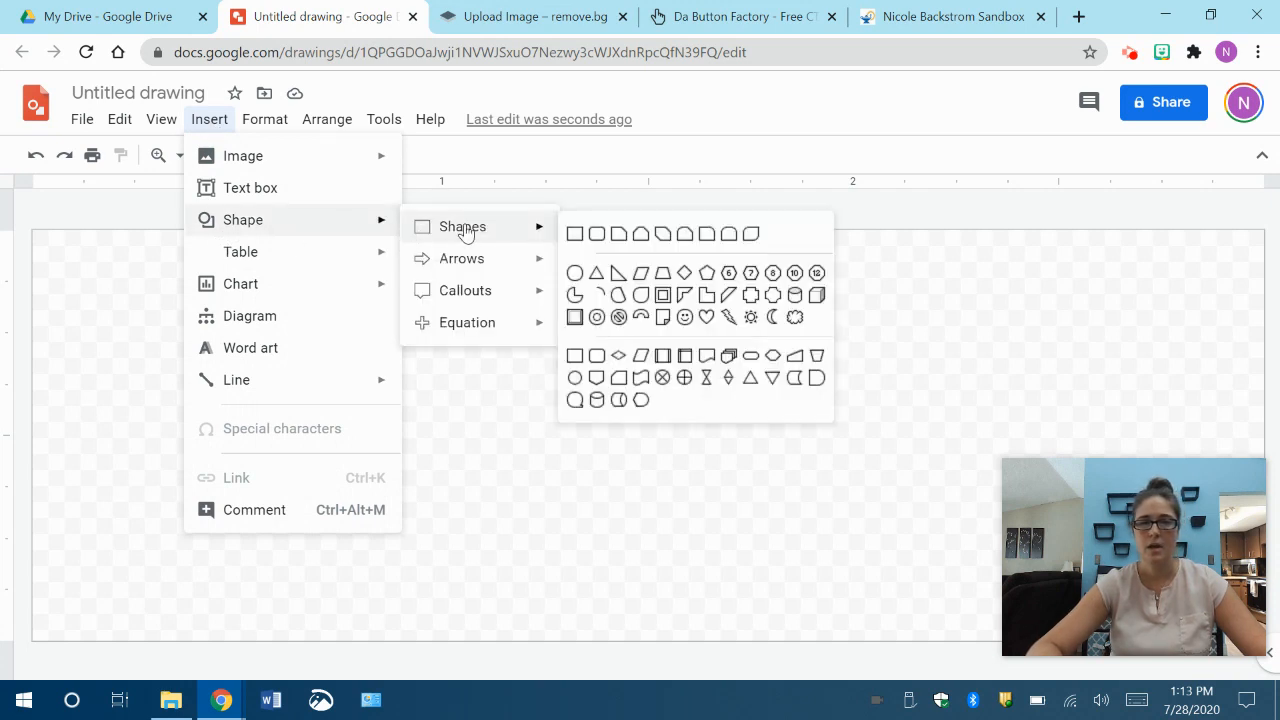
click(598, 235)
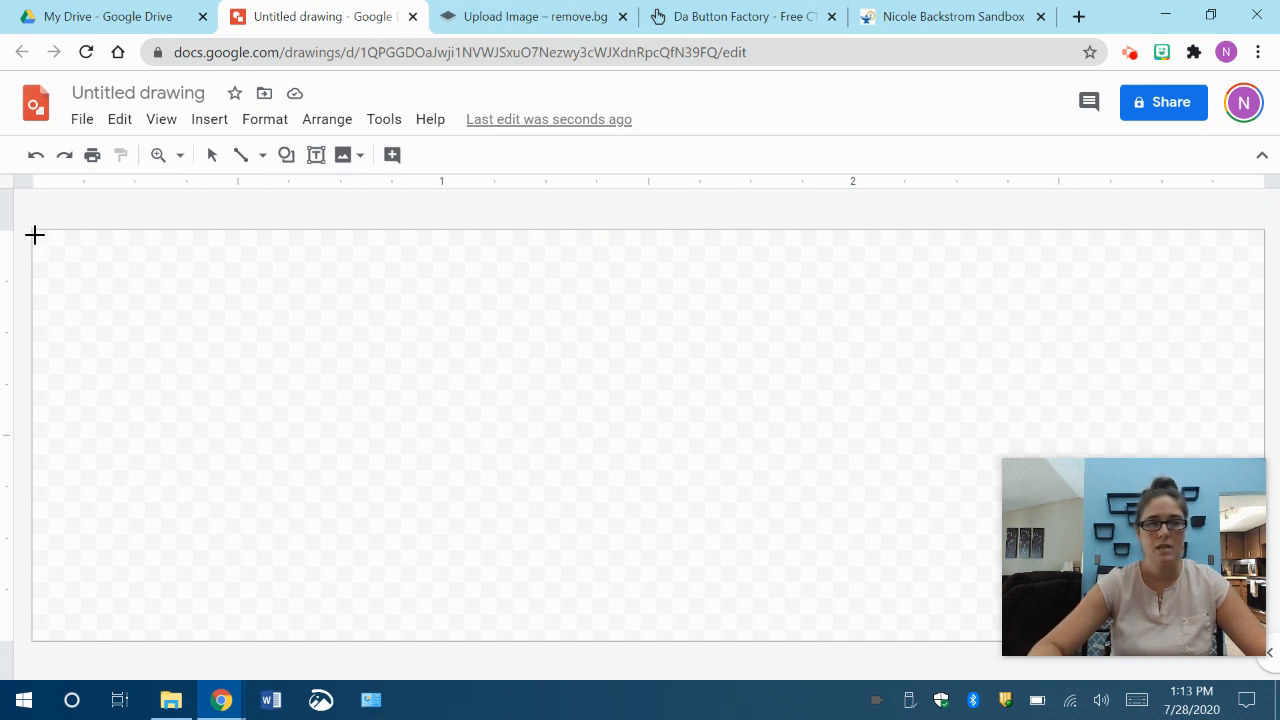
drag(34, 232, 1252, 634)
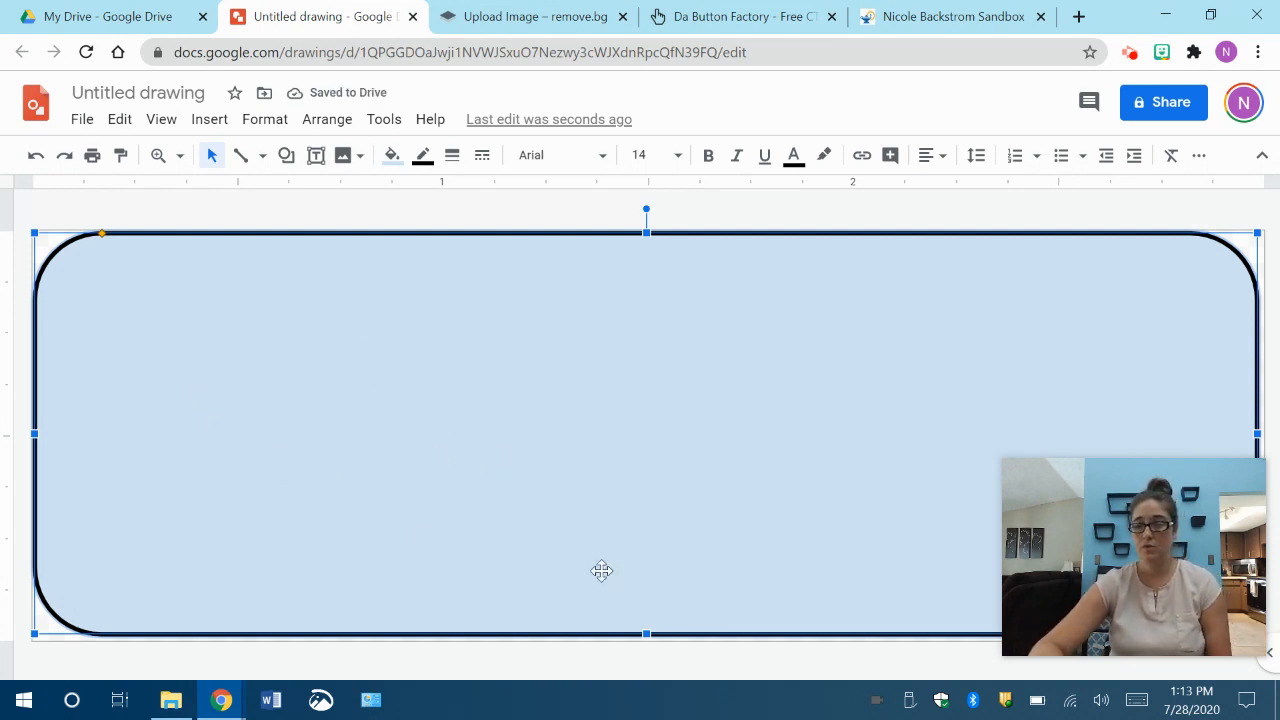
Fill the rounded rectangle with bright cyan and accept the custom colour with its transparency slider at the fully opaque end.
click(393, 160)
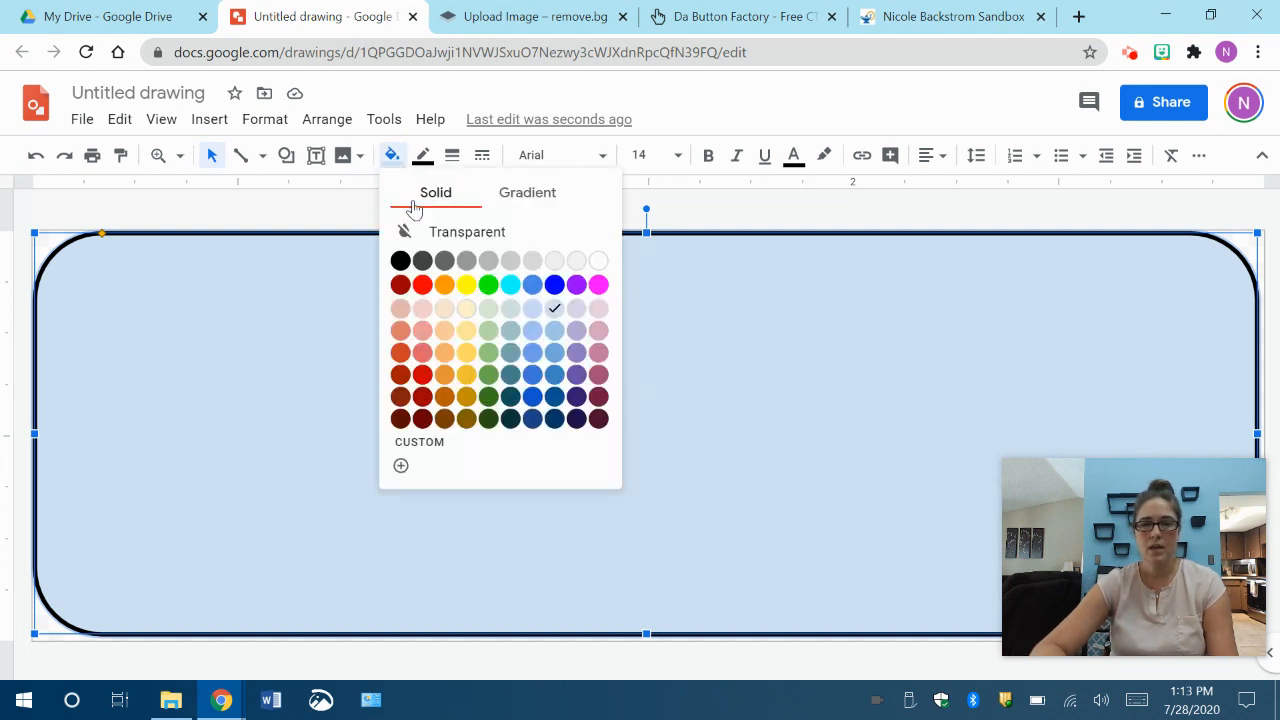
click(511, 287)
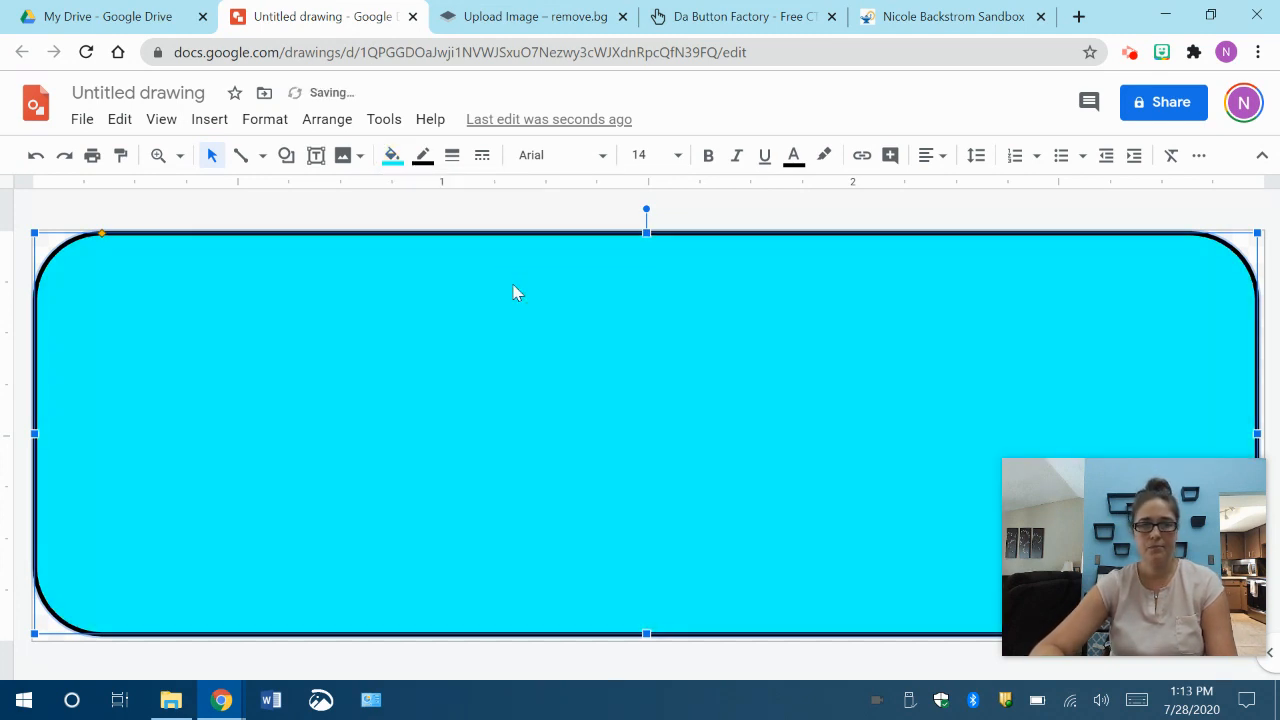
click(392, 162)
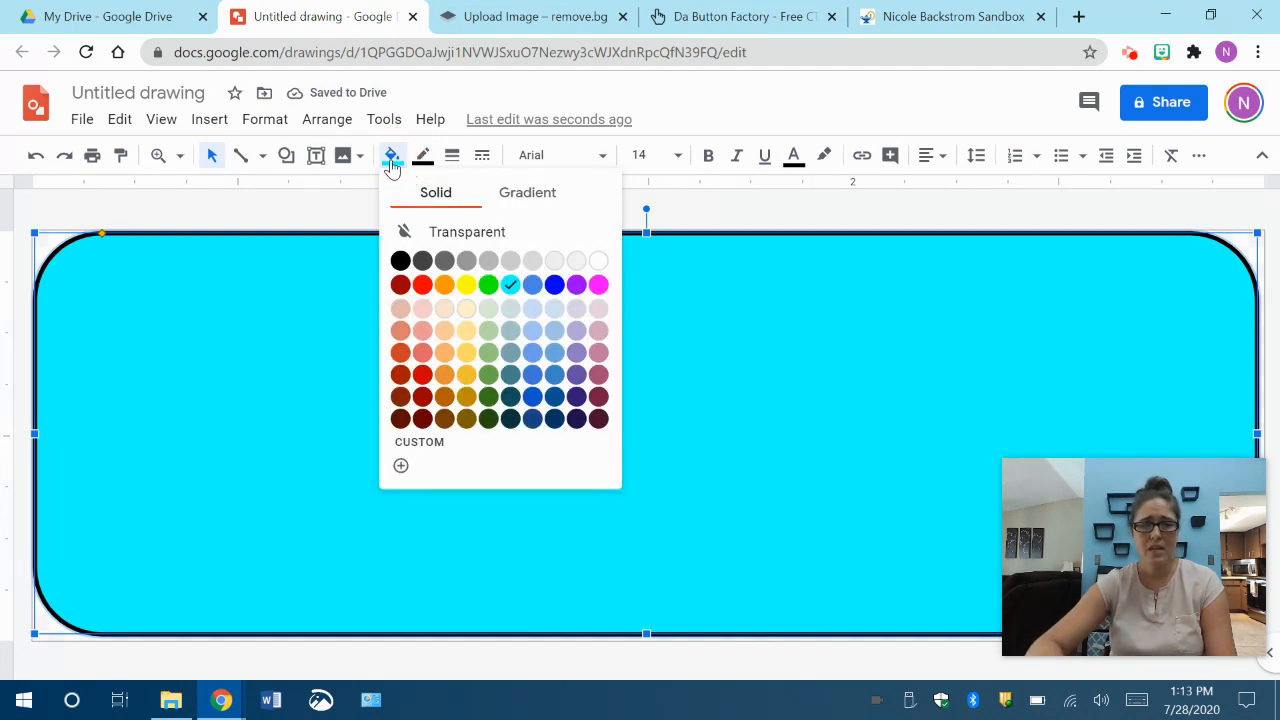
click(427, 450)
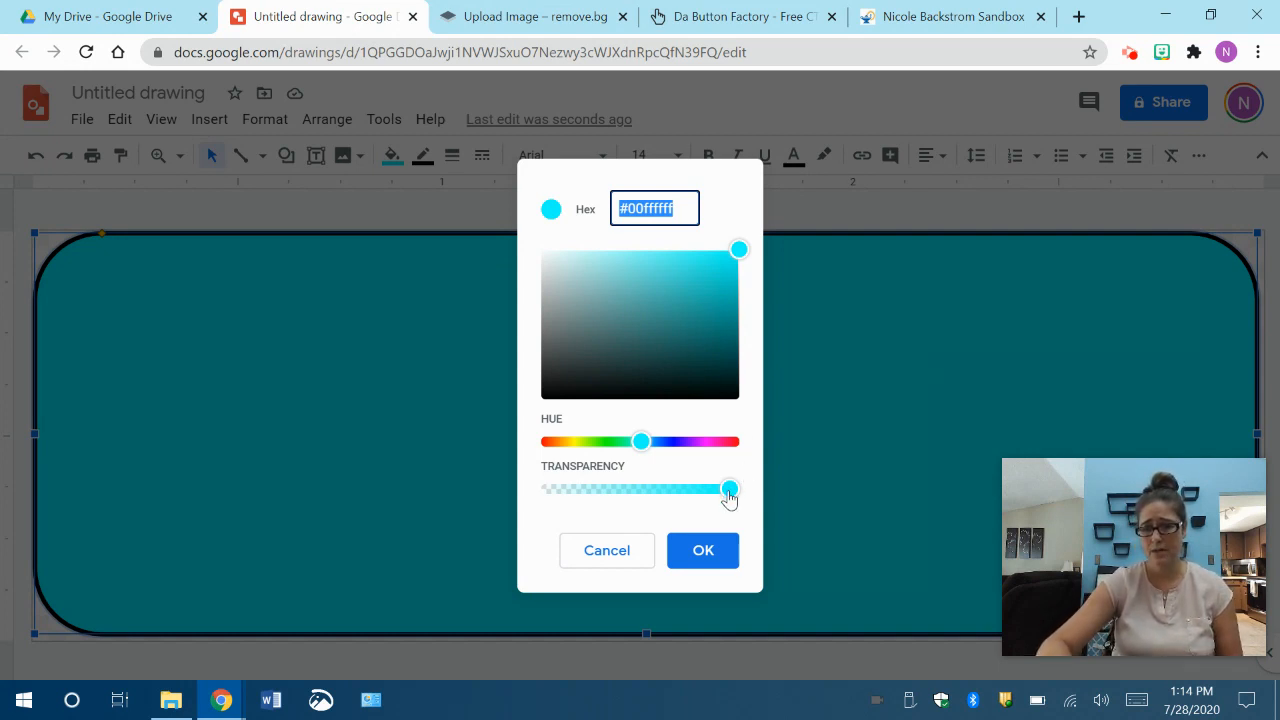
drag(729, 497, 764, 498)
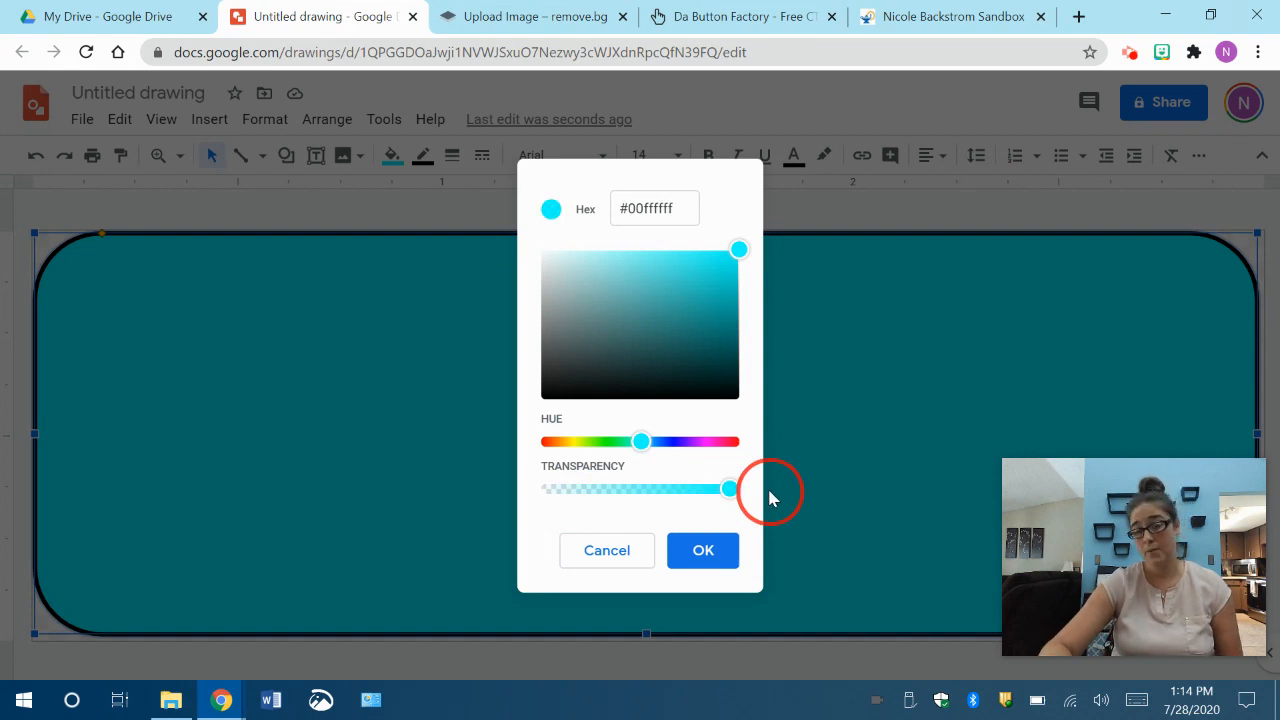
click(703, 551)
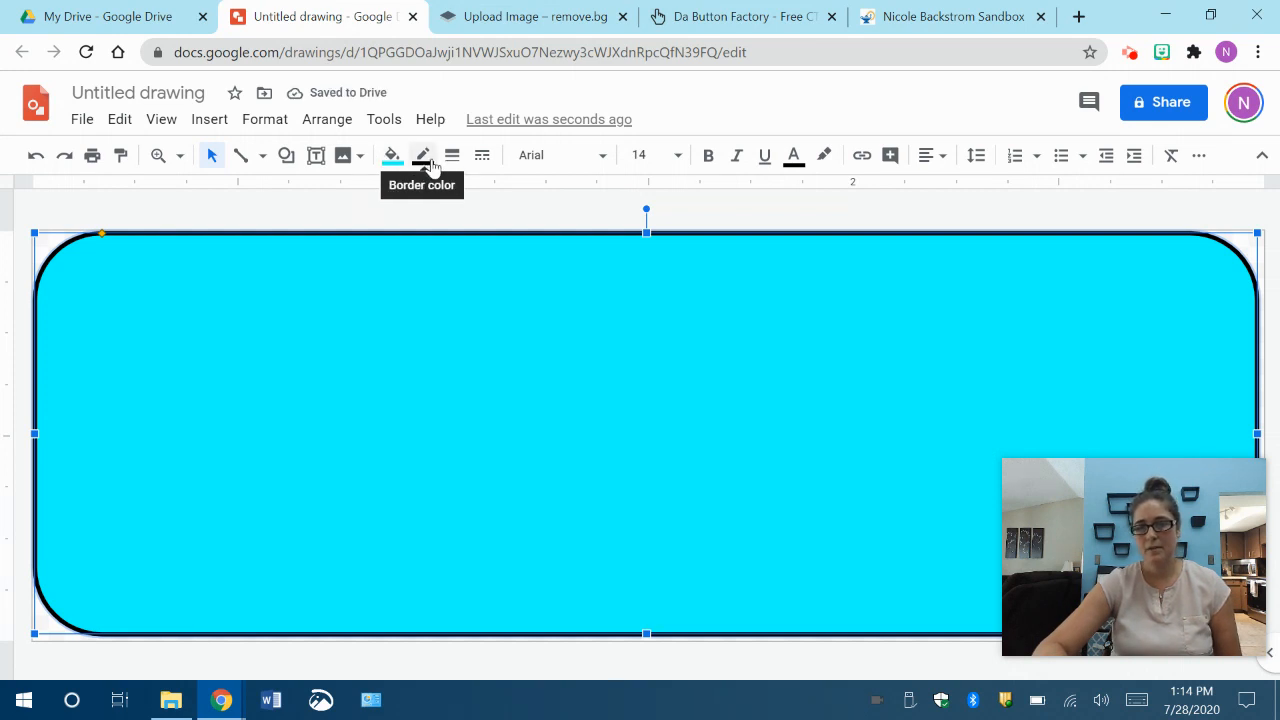
Give the rounded rectangle a bright blue border with a weight of 2px, and deselect it.
click(428, 164)
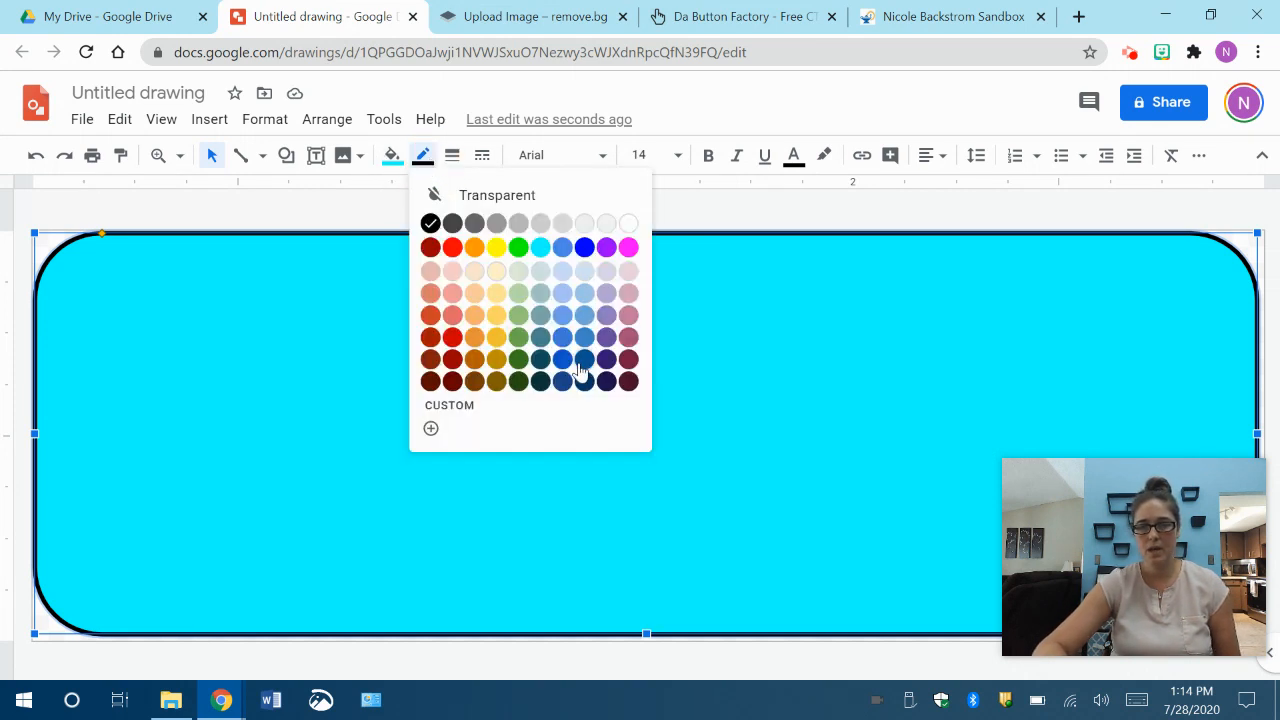
click(585, 258)
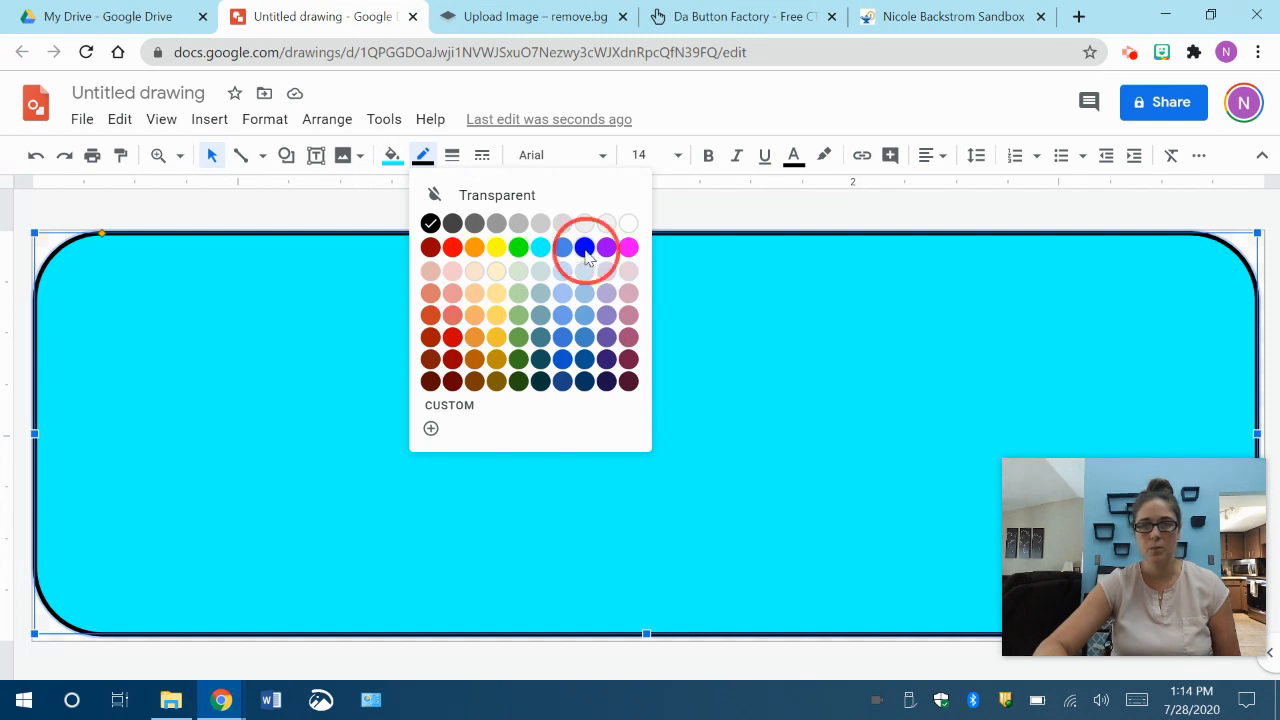
click(451, 160)
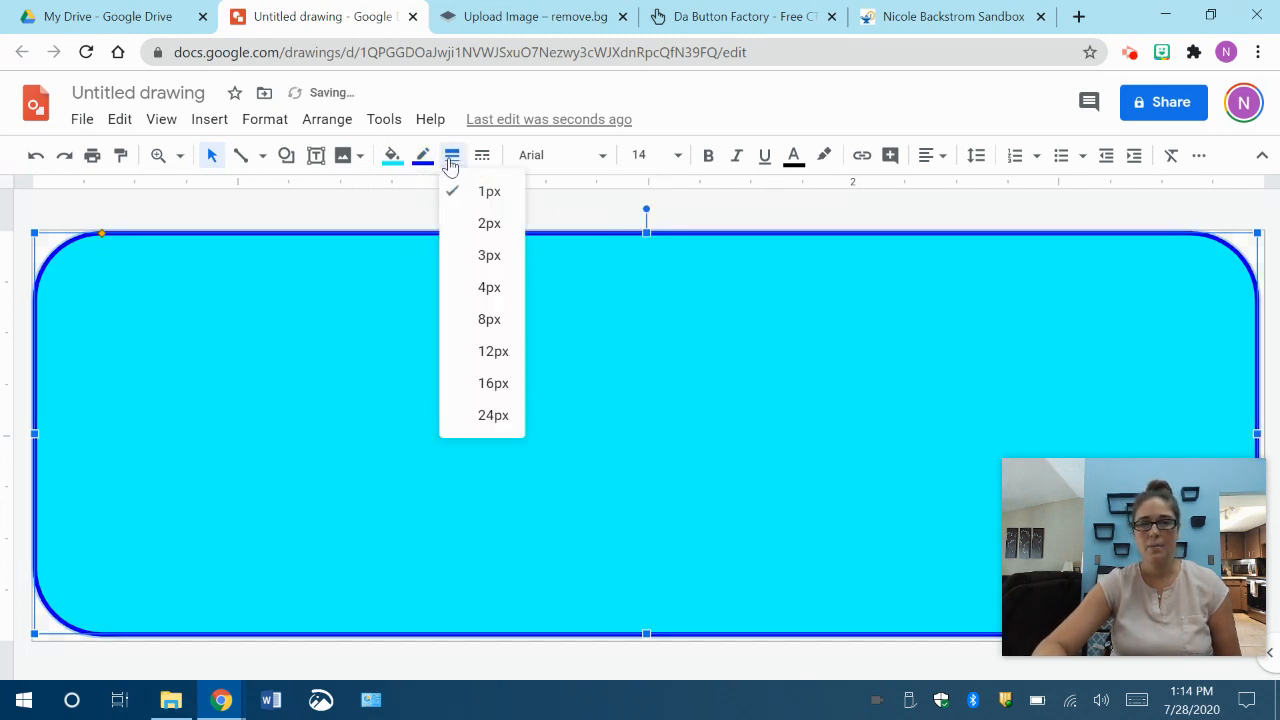
click(489, 290)
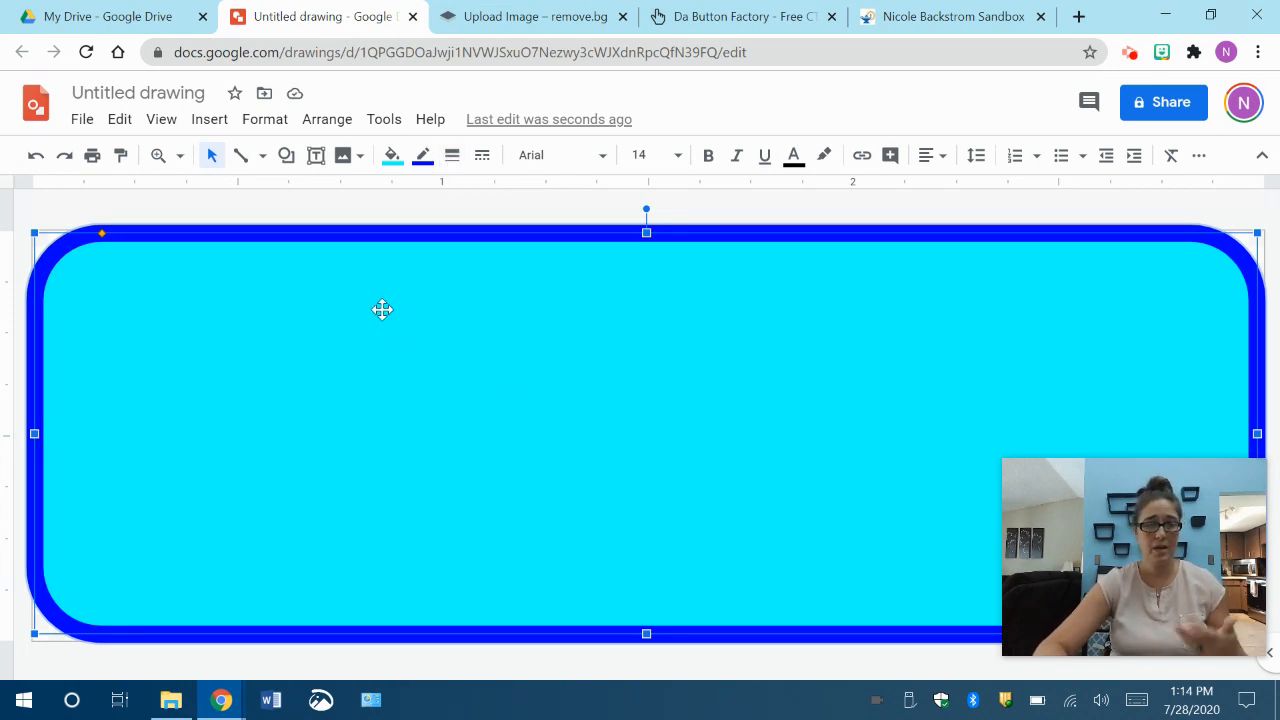
click(452, 155)
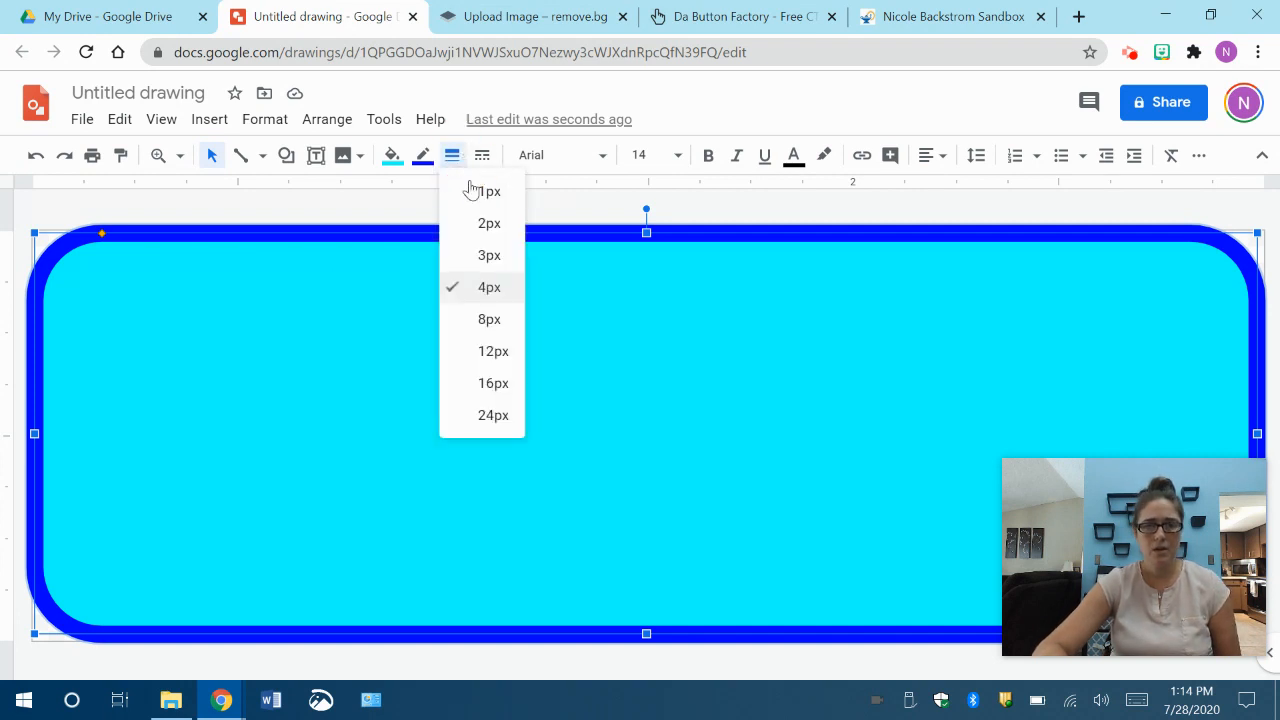
click(488, 224)
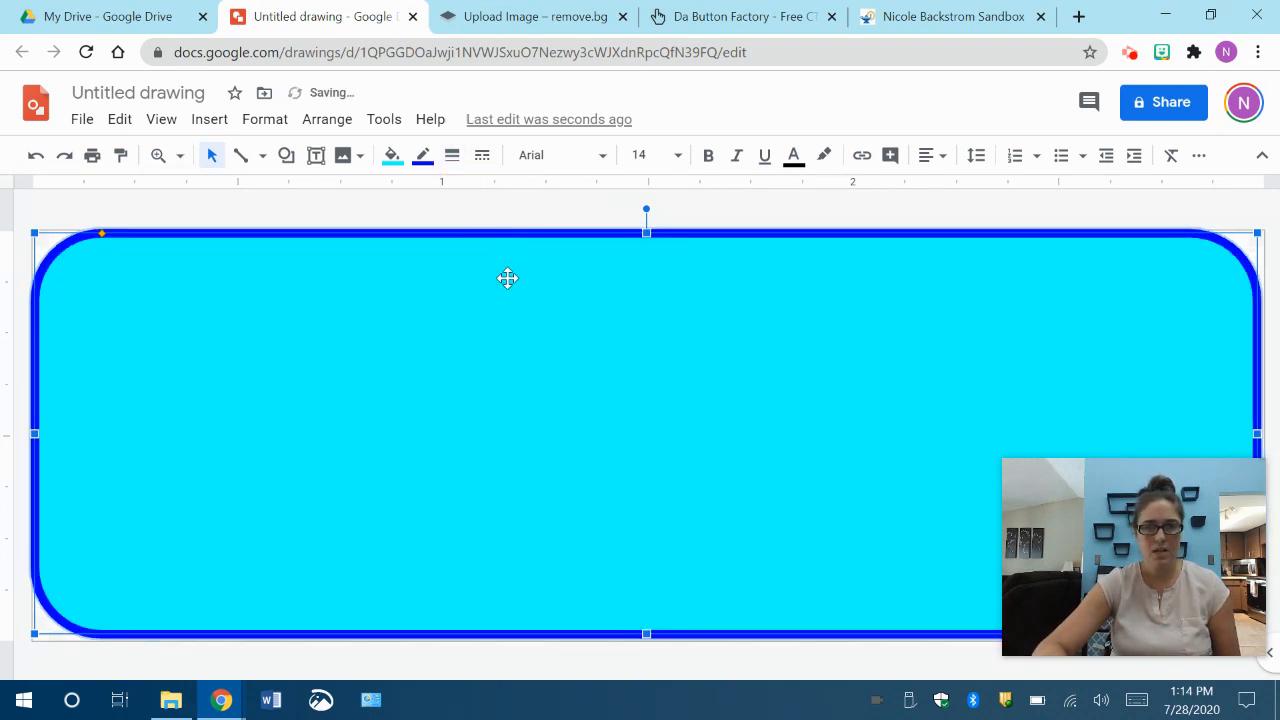
click(432, 208)
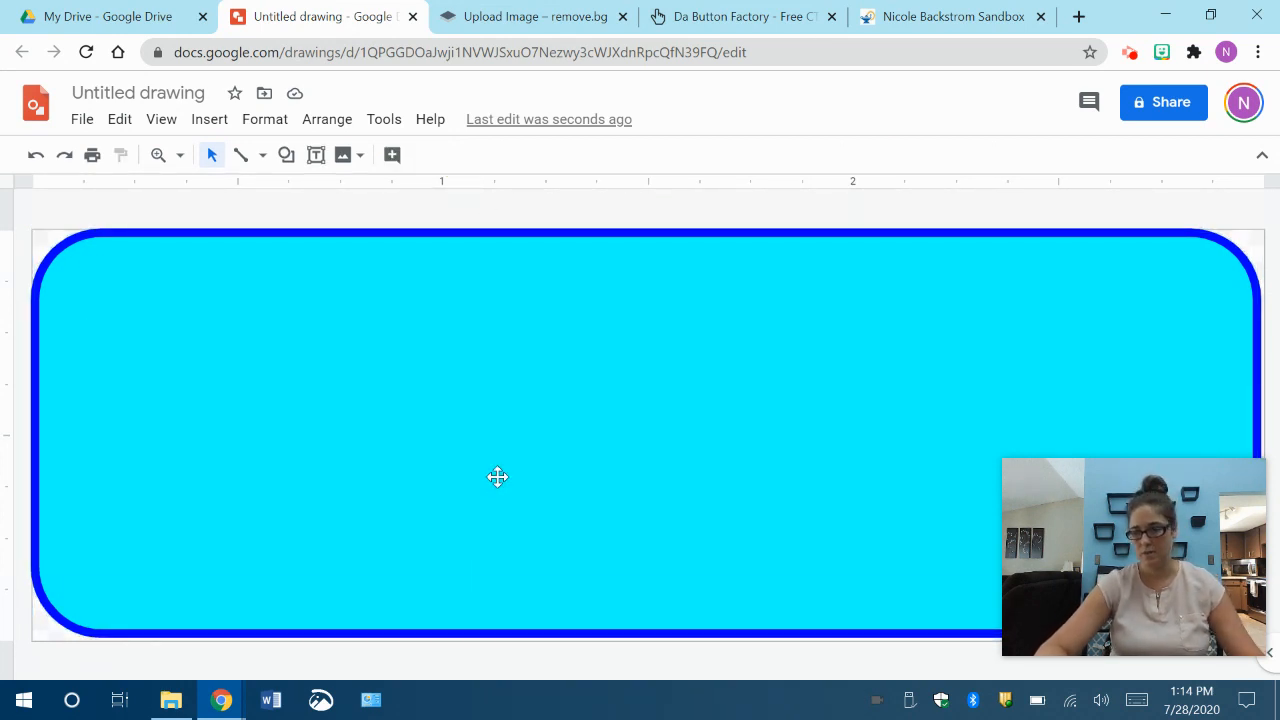
Add a text box spanning most of the rounded rectangle and enter "Monday" in it.
click(316, 157)
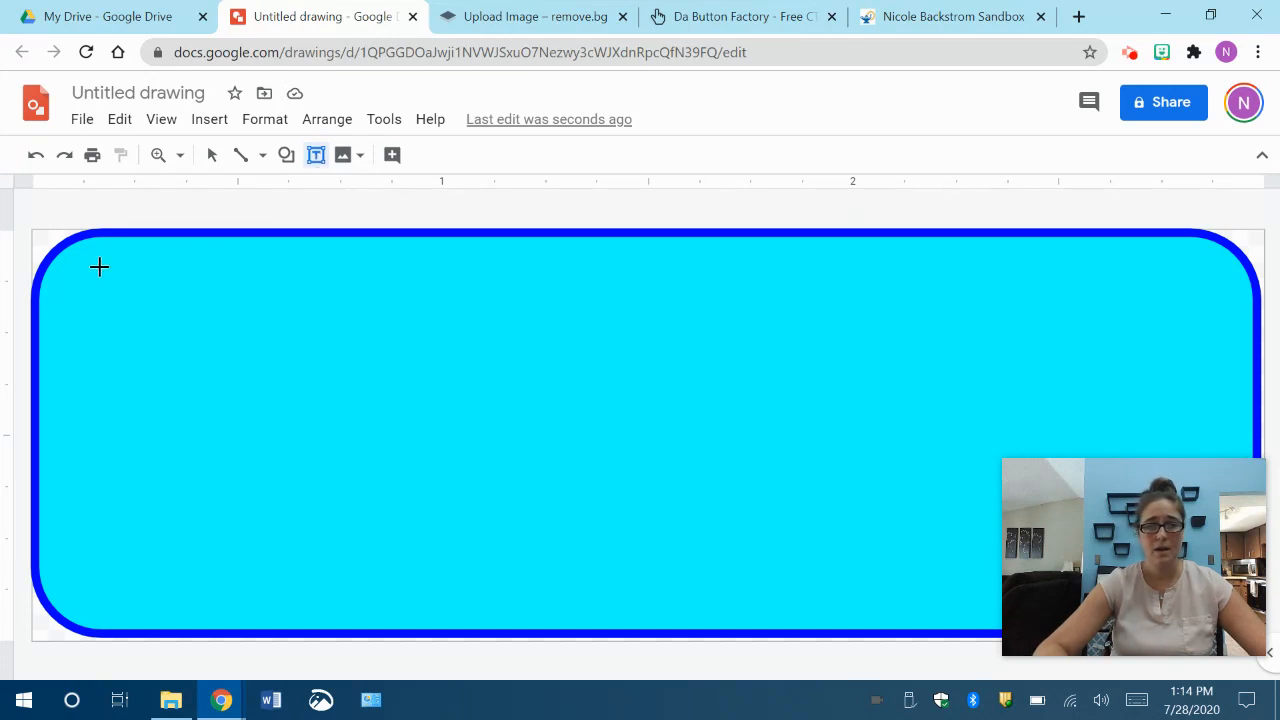
drag(79, 262, 1221, 607)
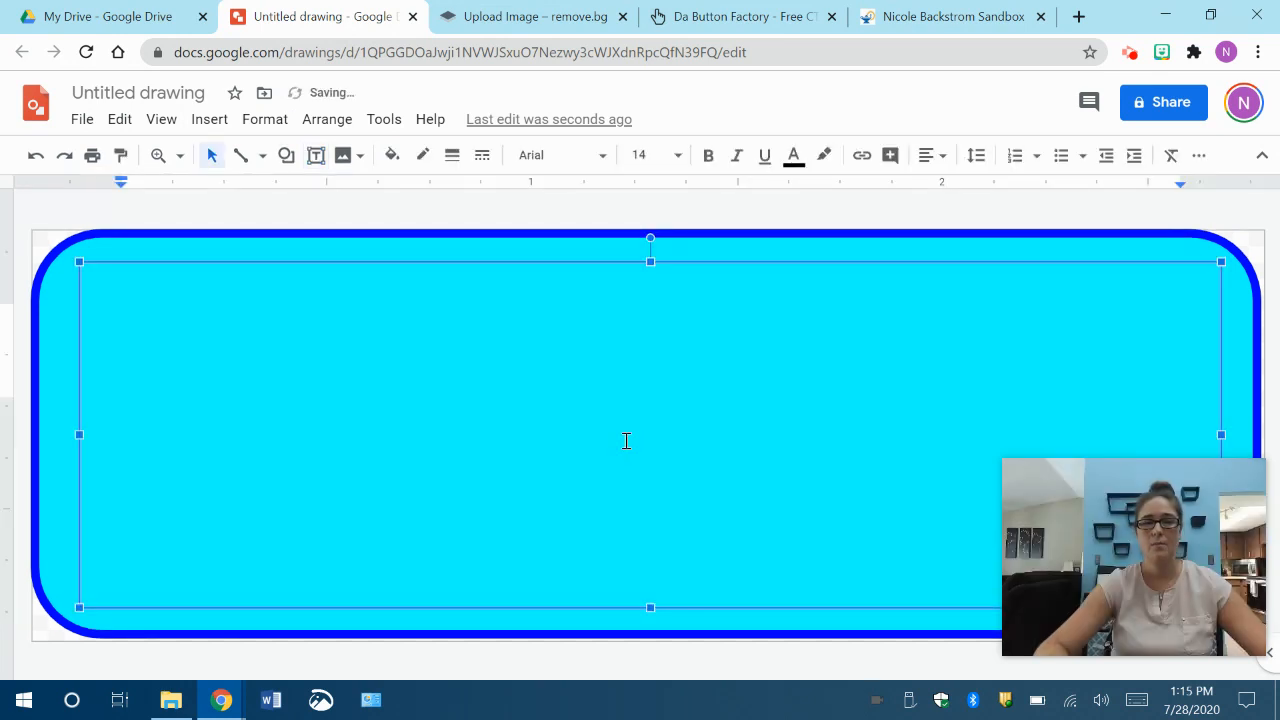
text(Mo)
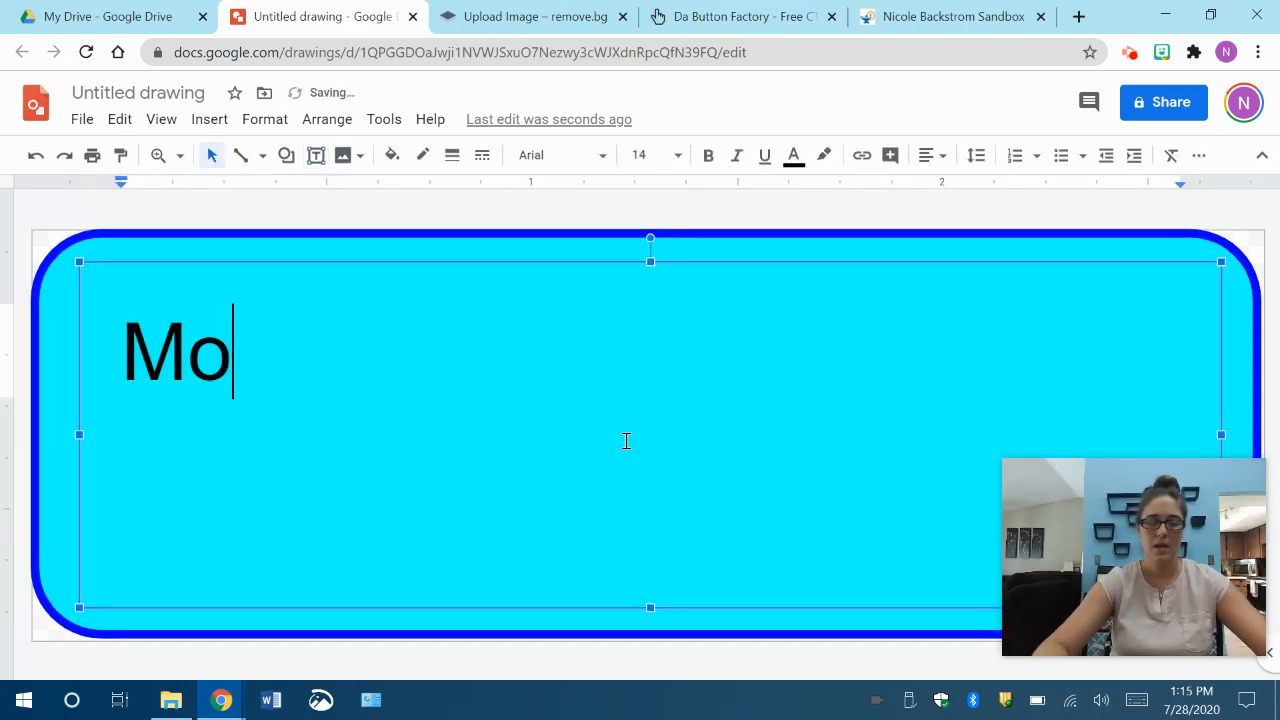
text(nday)
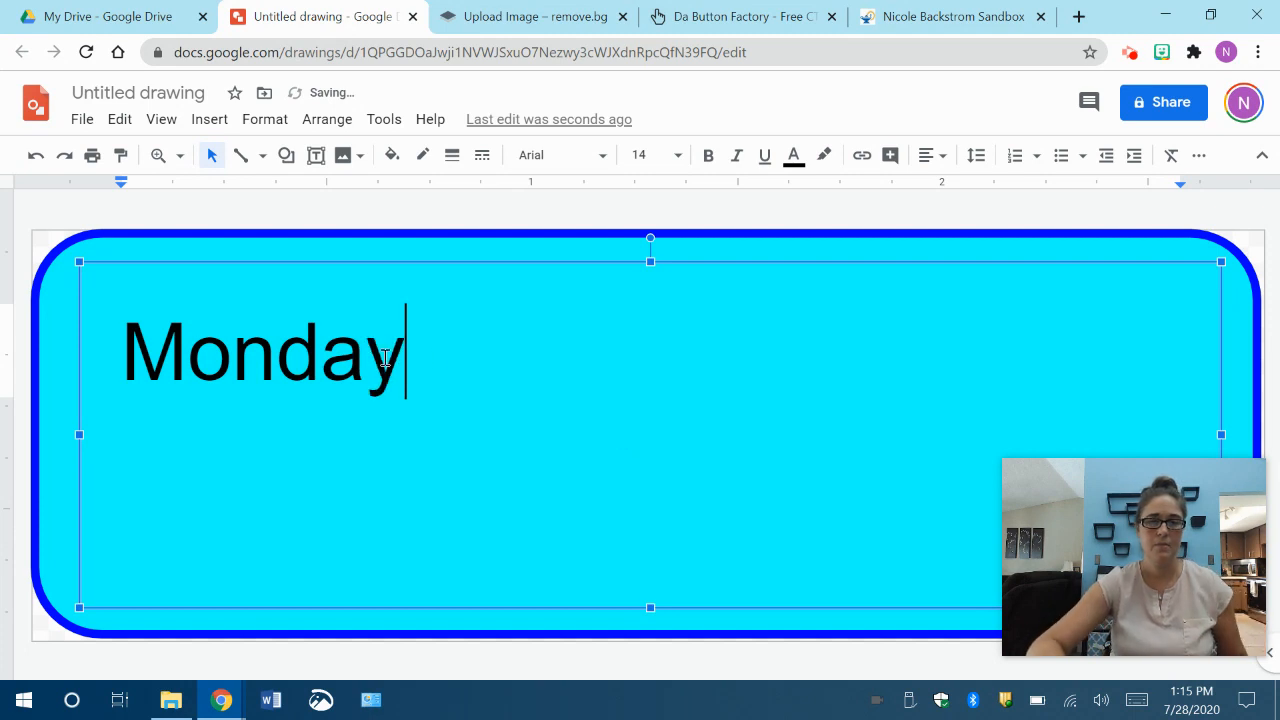
Set the font of the word Monday to Love Ya Like A Sister.
drag(411, 357, 128, 388)
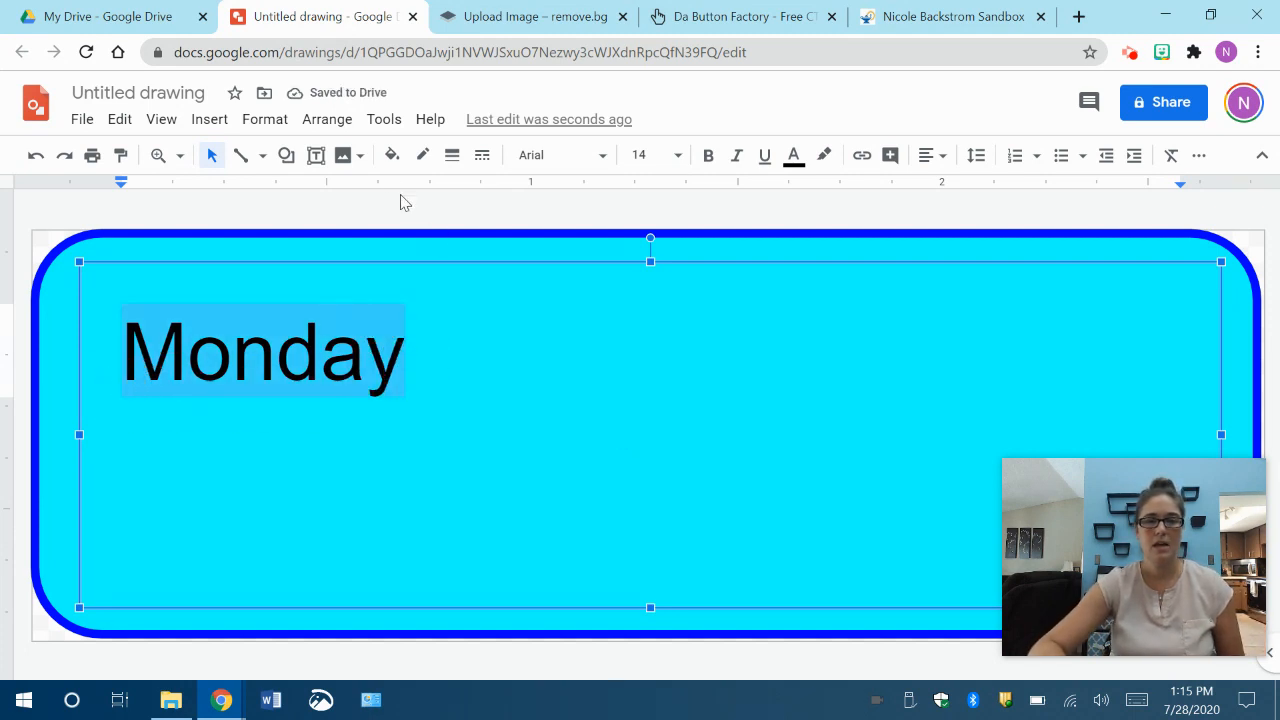
click(592, 160)
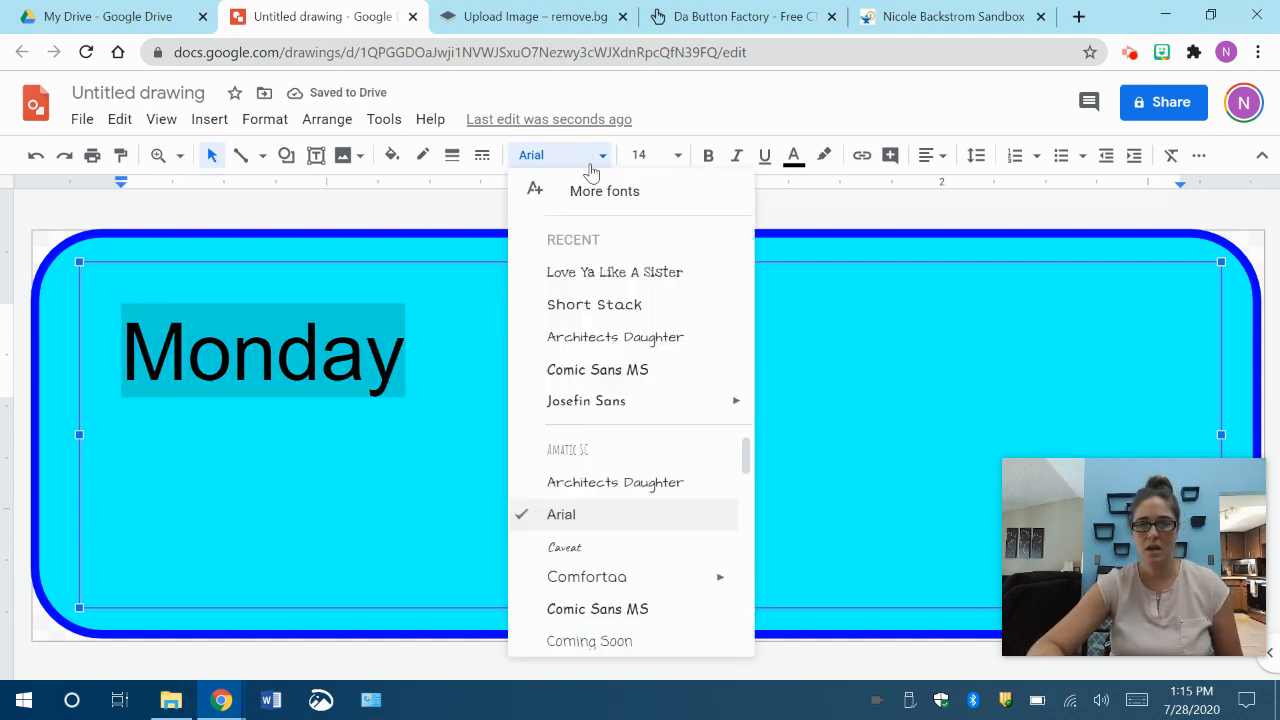
click(618, 275)
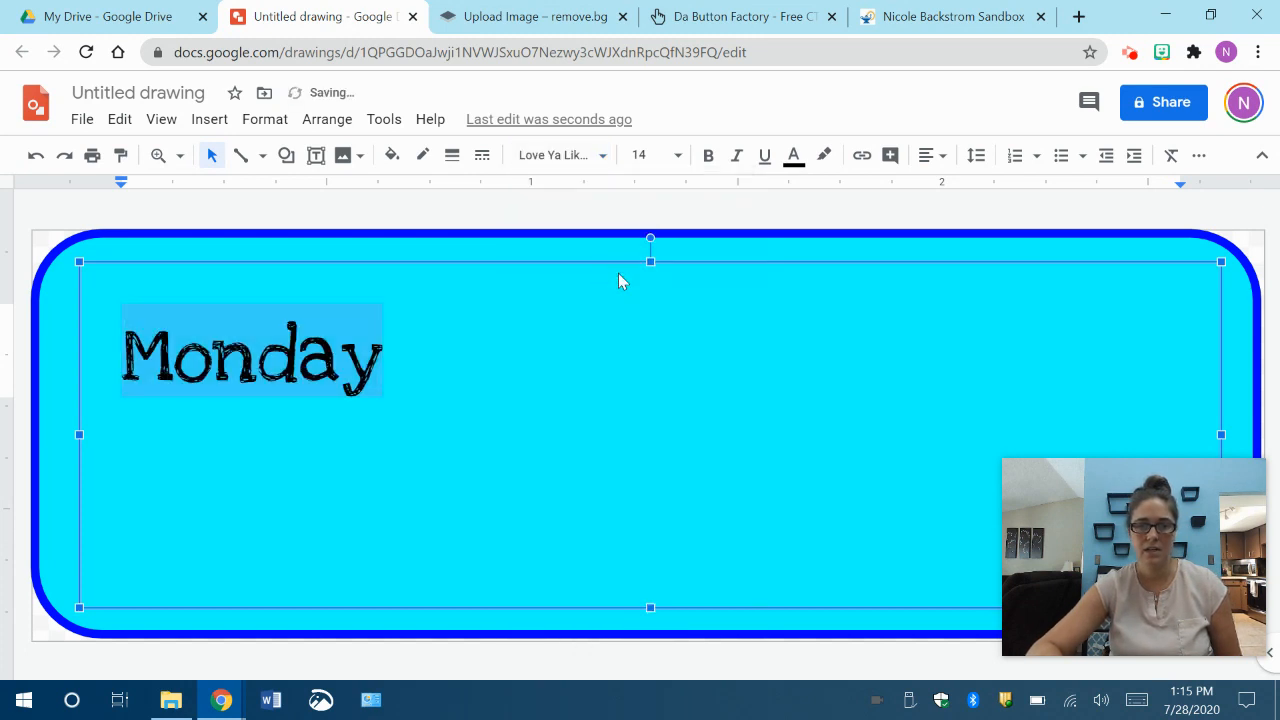
click(603, 158)
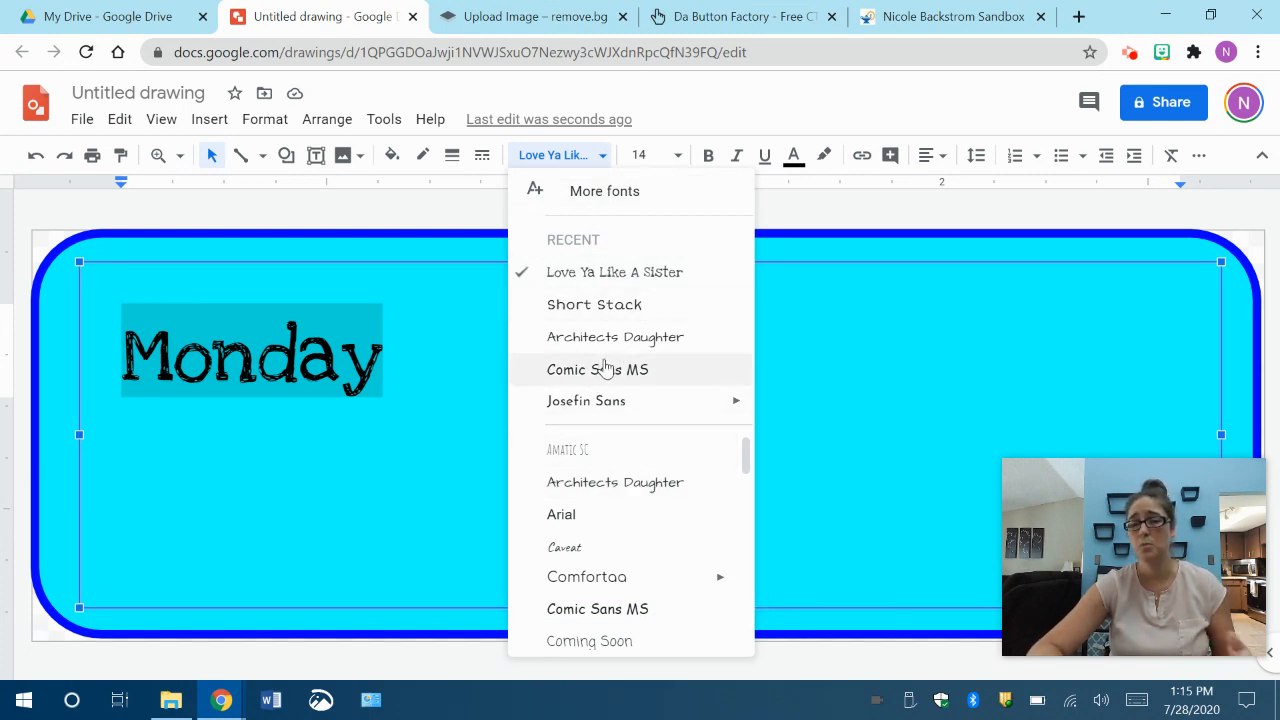
click(432, 345)
Enlarge the word Monday, trying font size 60 and settling on 50.
drag(409, 354, 127, 326)
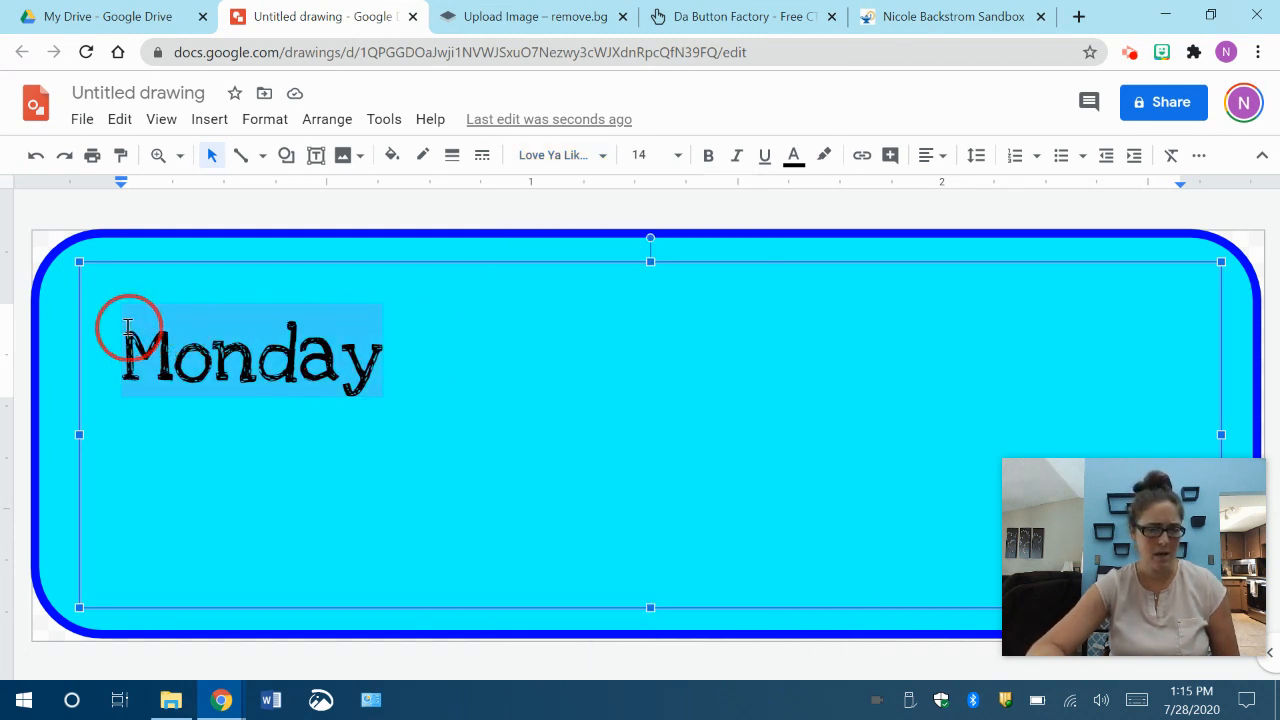
click(678, 161)
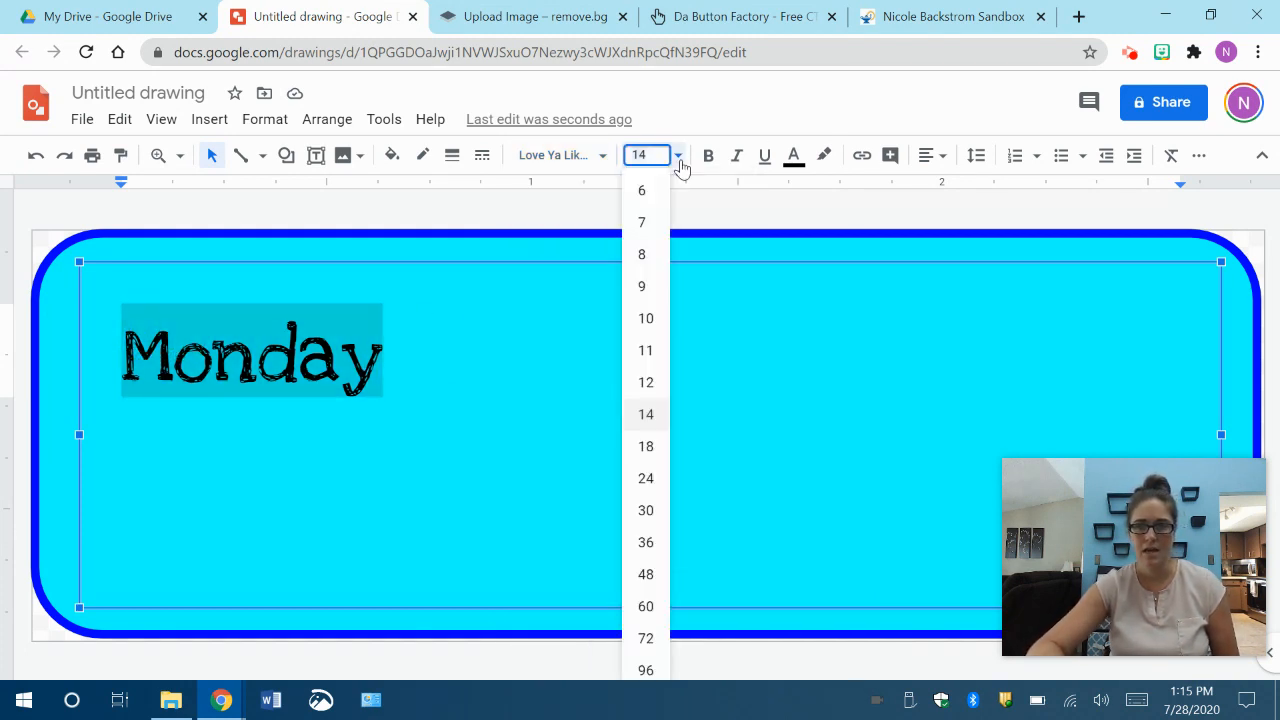
click(647, 606)
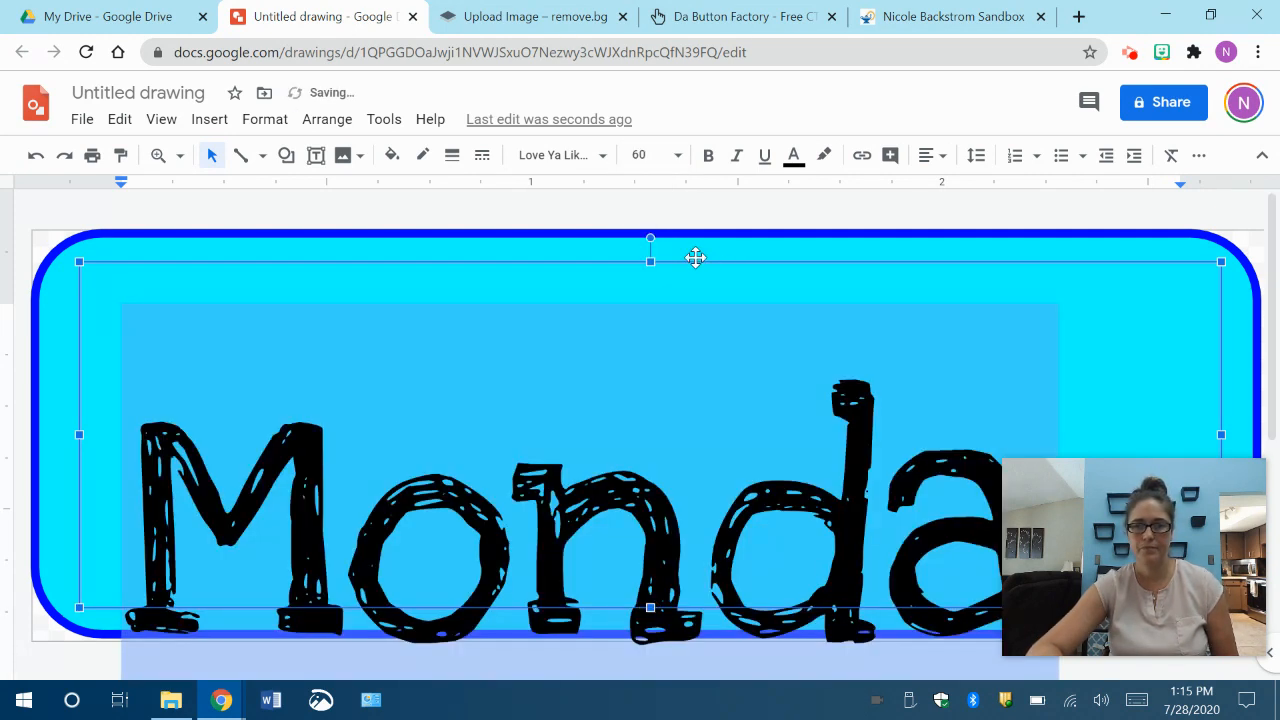
click(677, 158)
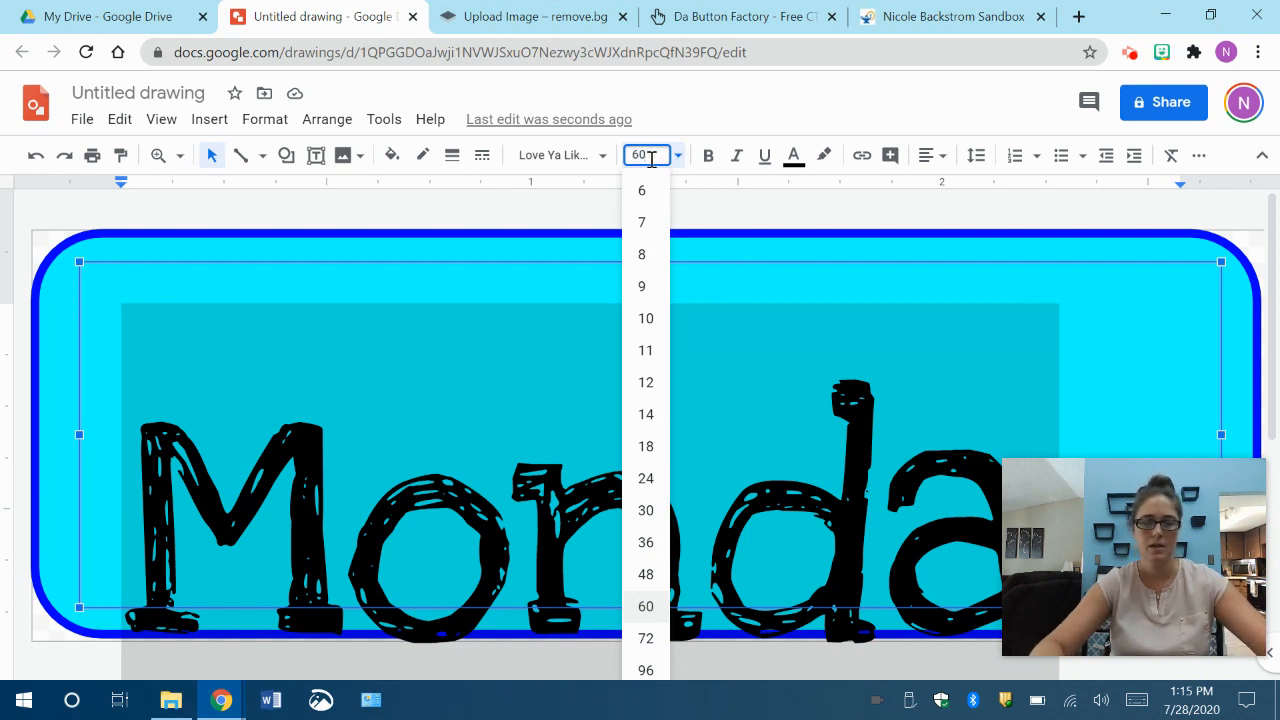
text(50)
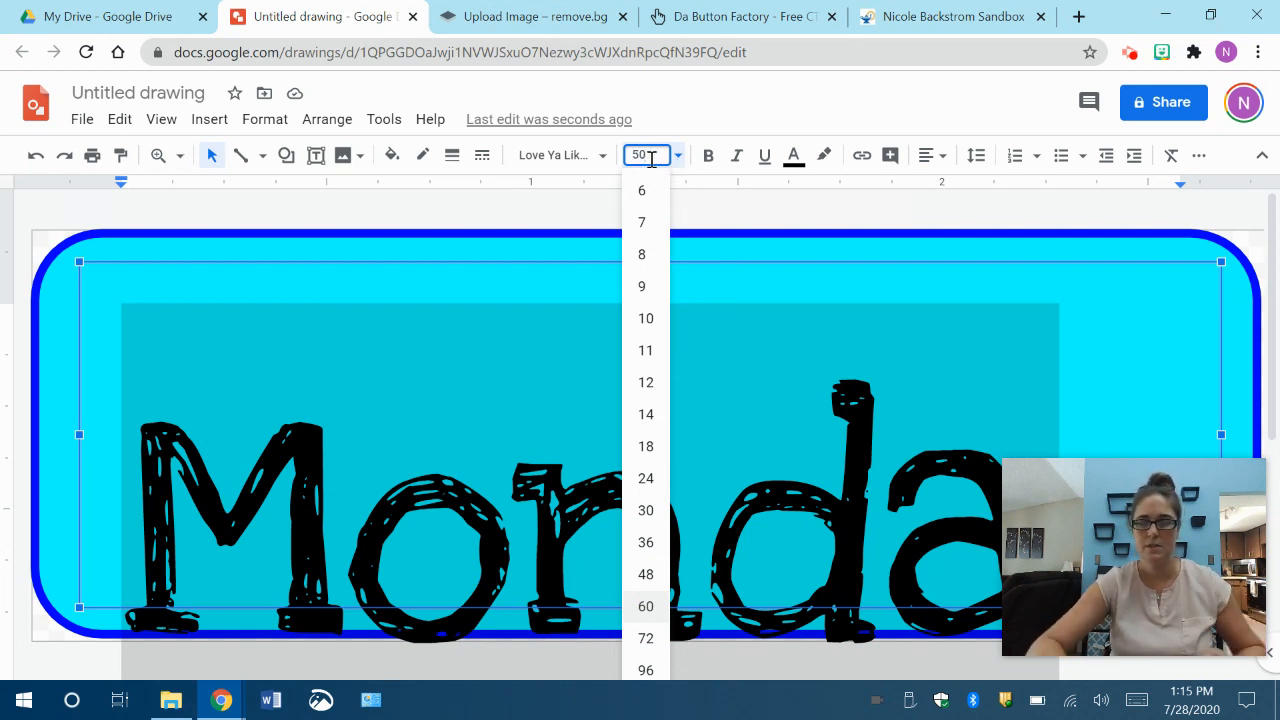
key(Return)
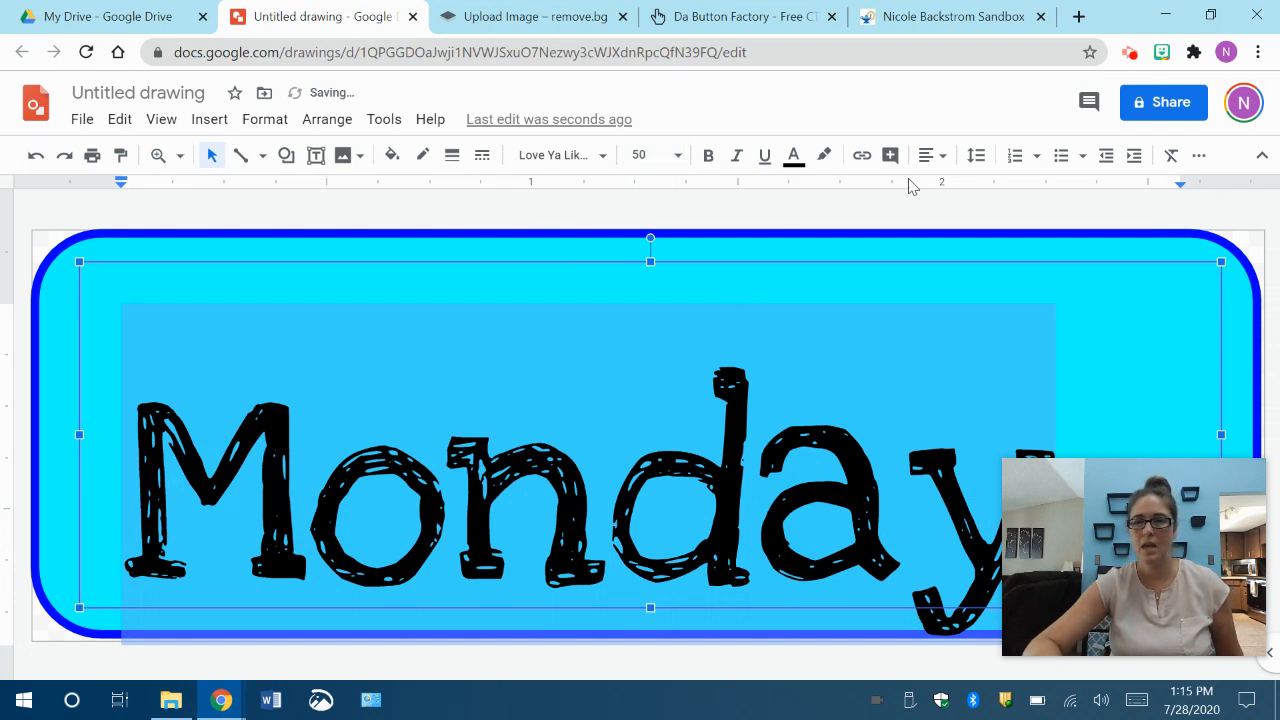
Center the word Monday horizontally in its text box, move the box up to sit better on the button, and deselect it.
click(940, 158)
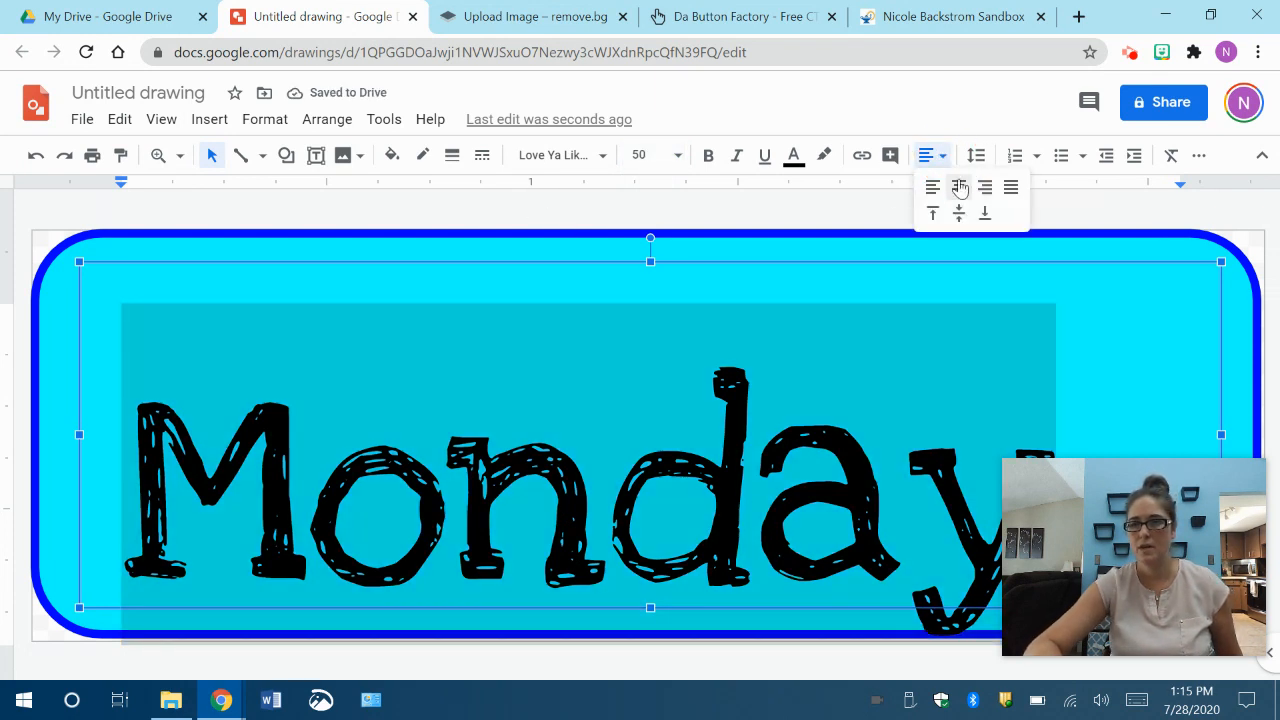
click(964, 187)
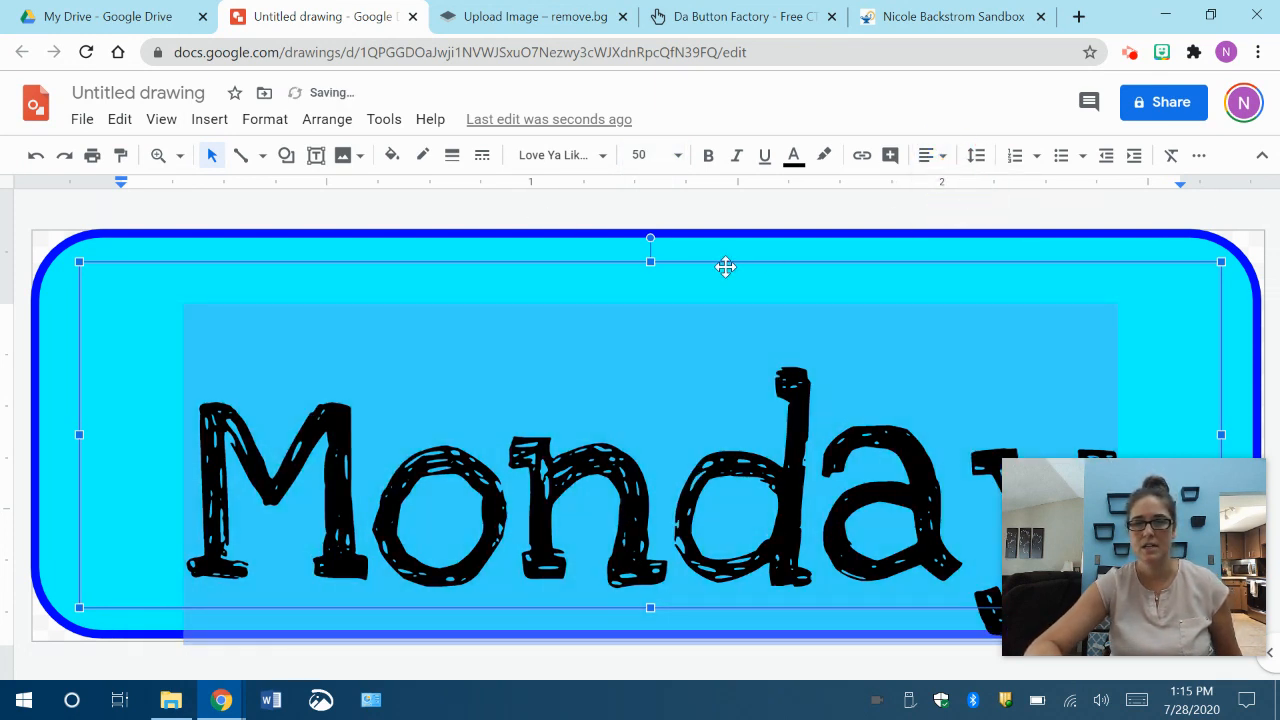
drag(725, 266, 711, 237)
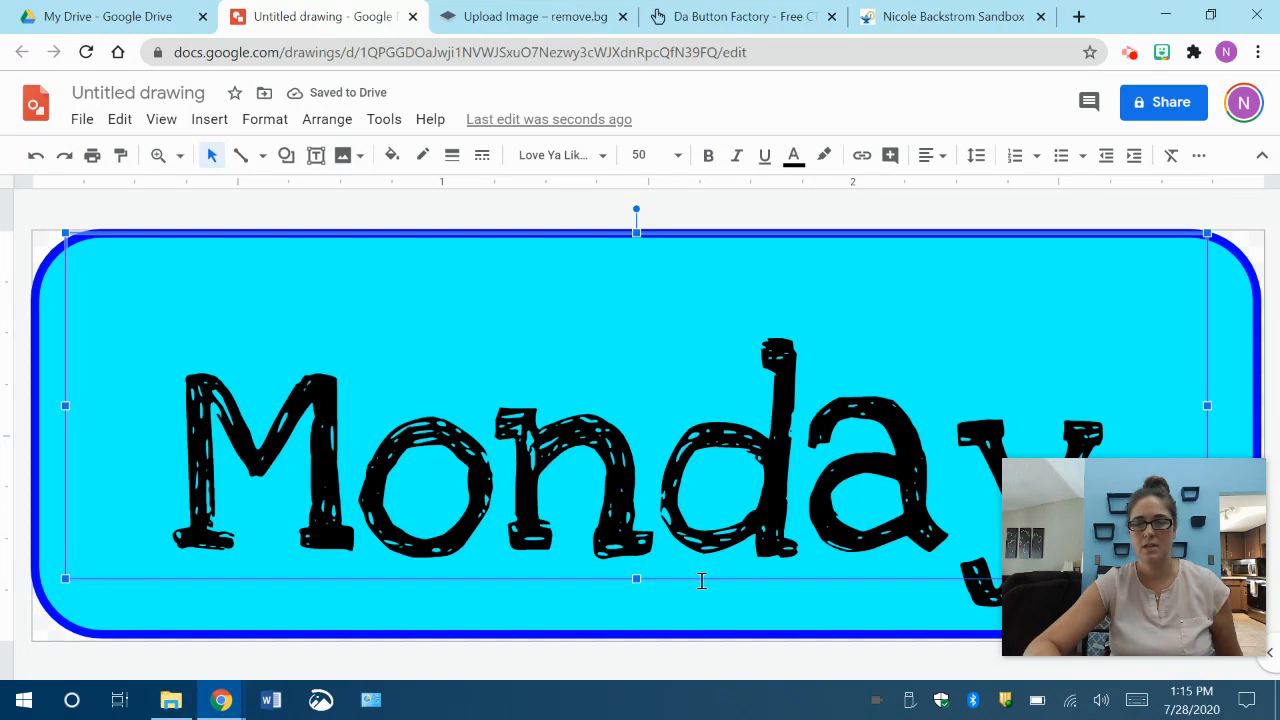
drag(697, 254, 692, 228)
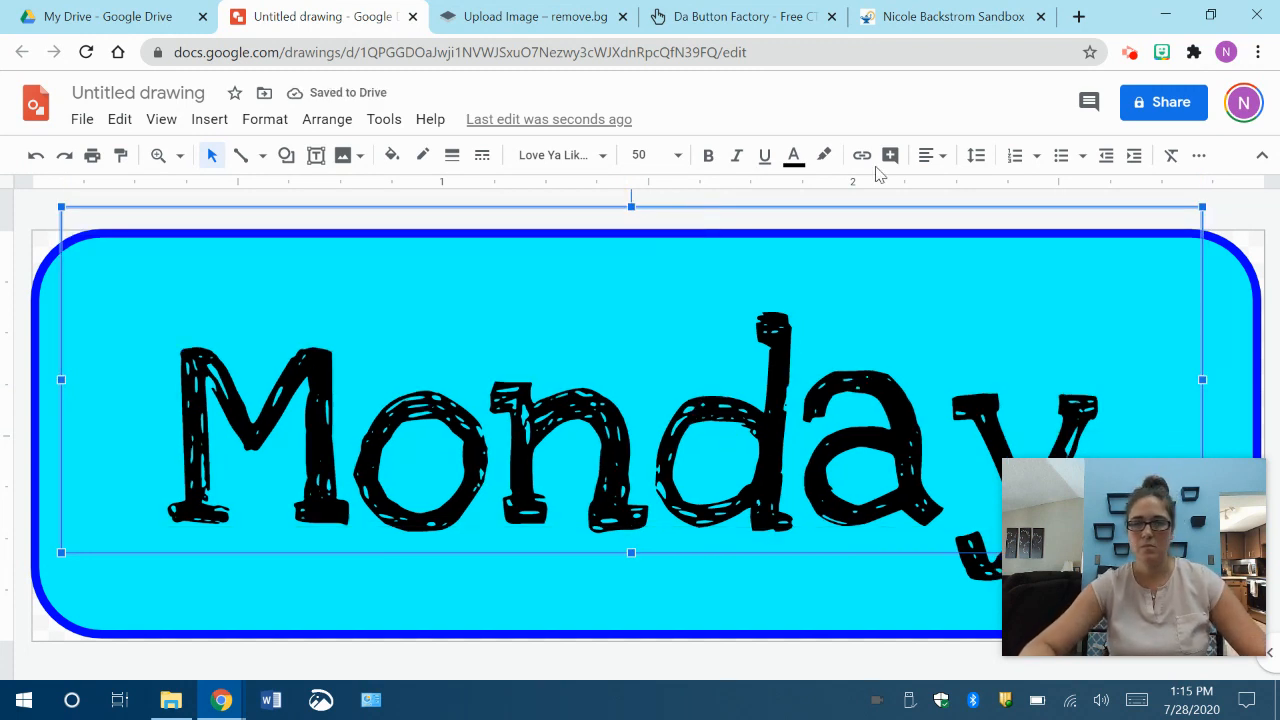
right_click(1248, 229)
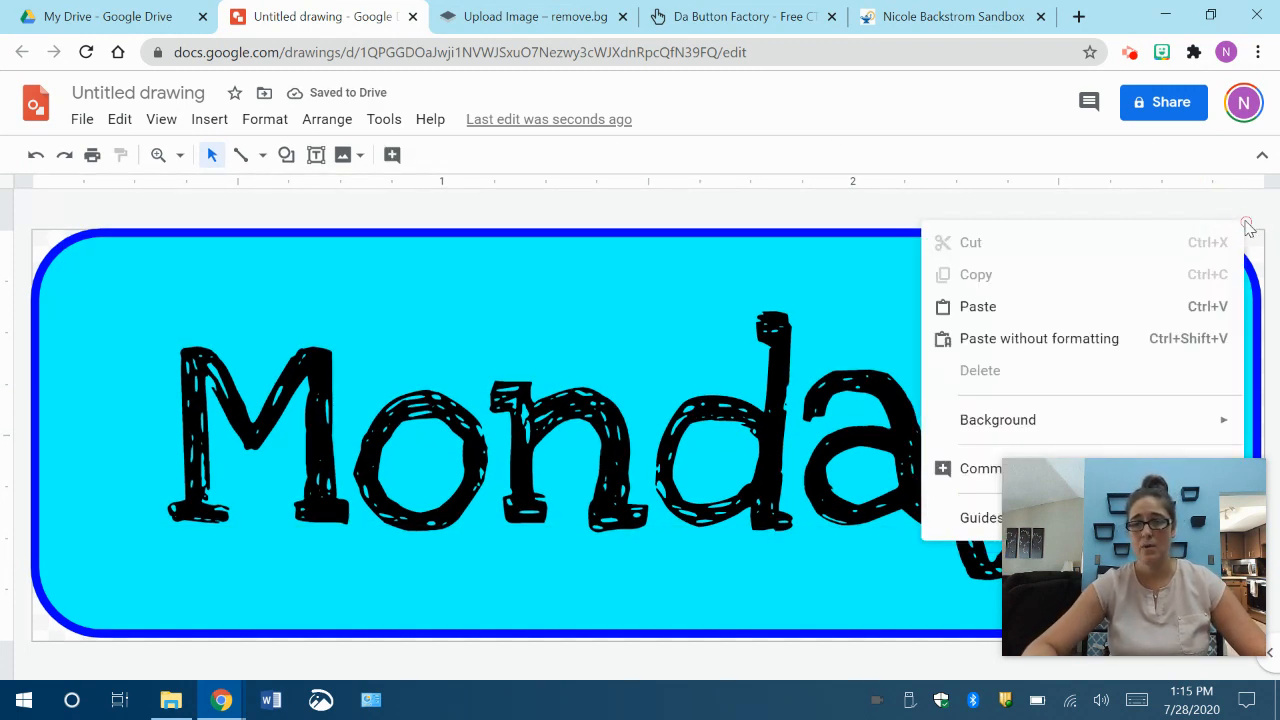
click(632, 207)
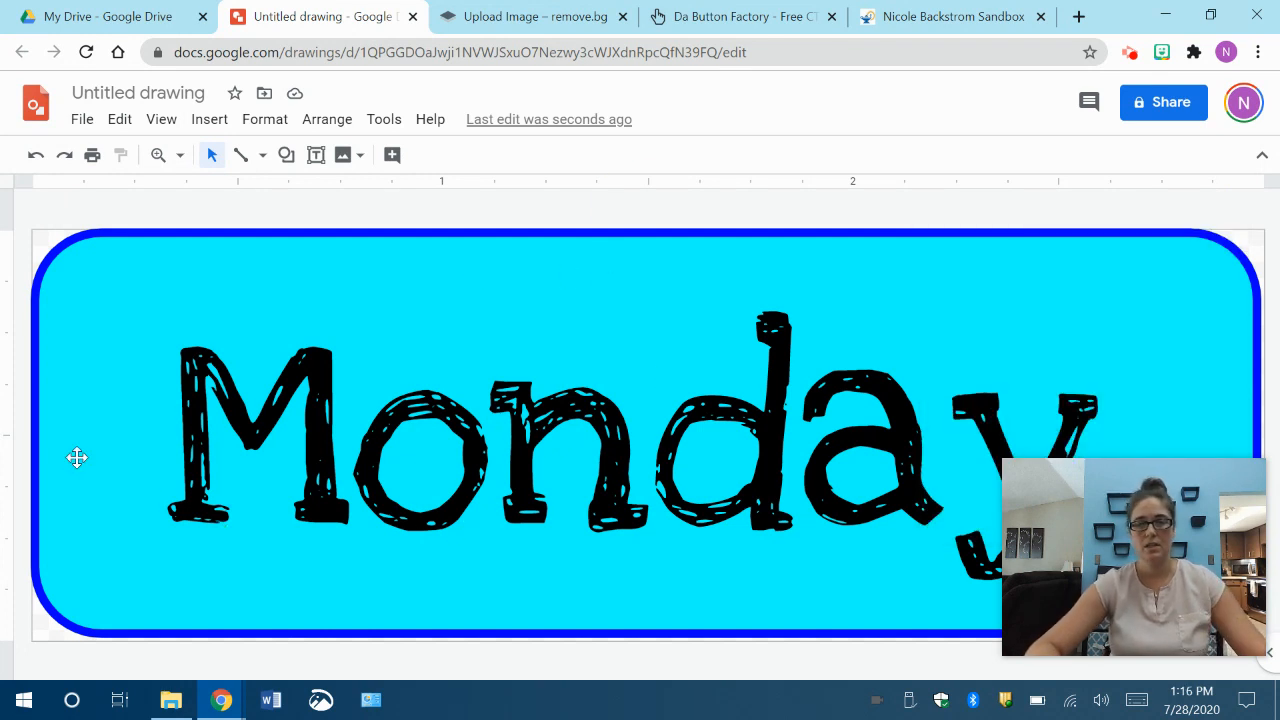
Color the letter M of Monday green and the letter o purple.
click(170, 427)
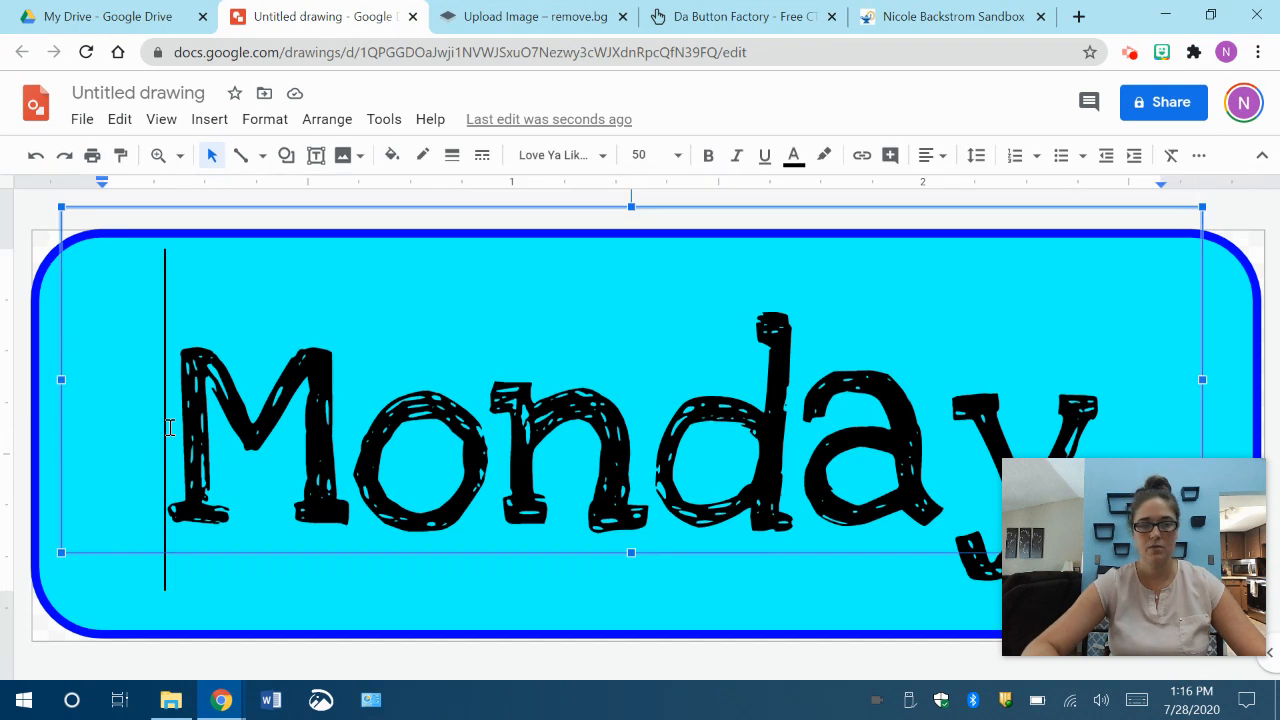
drag(170, 427, 345, 440)
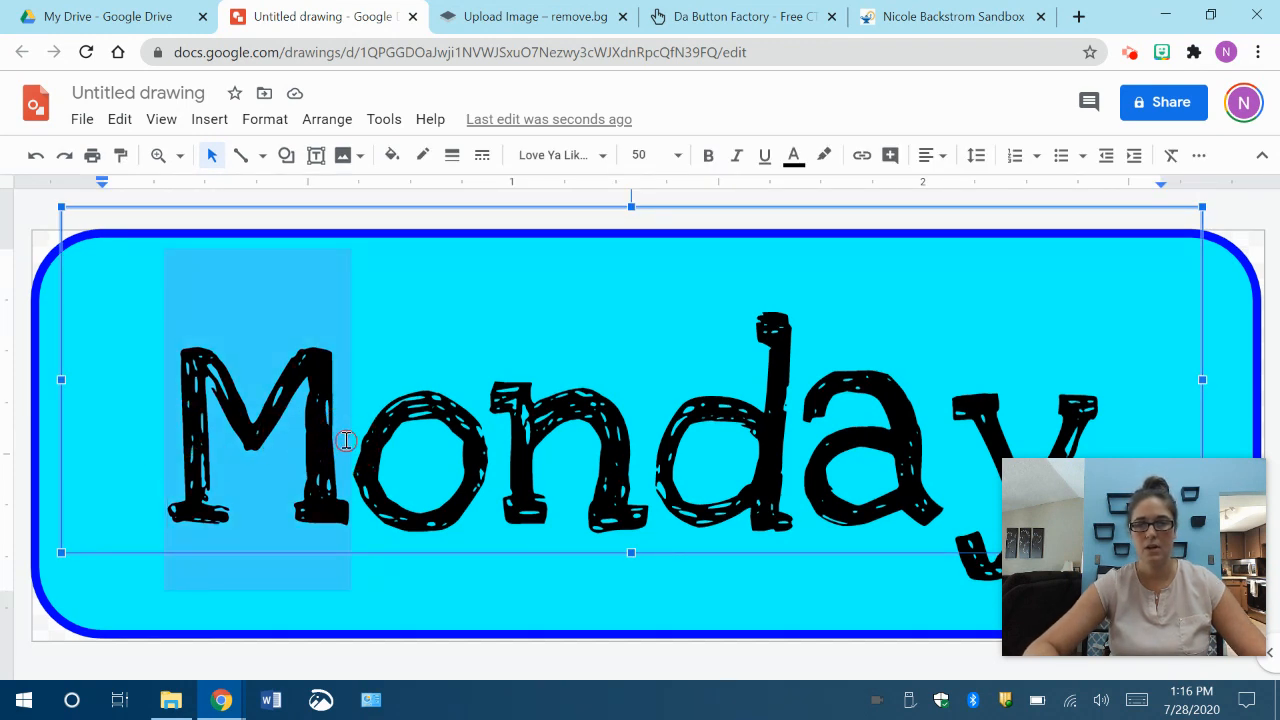
click(793, 158)
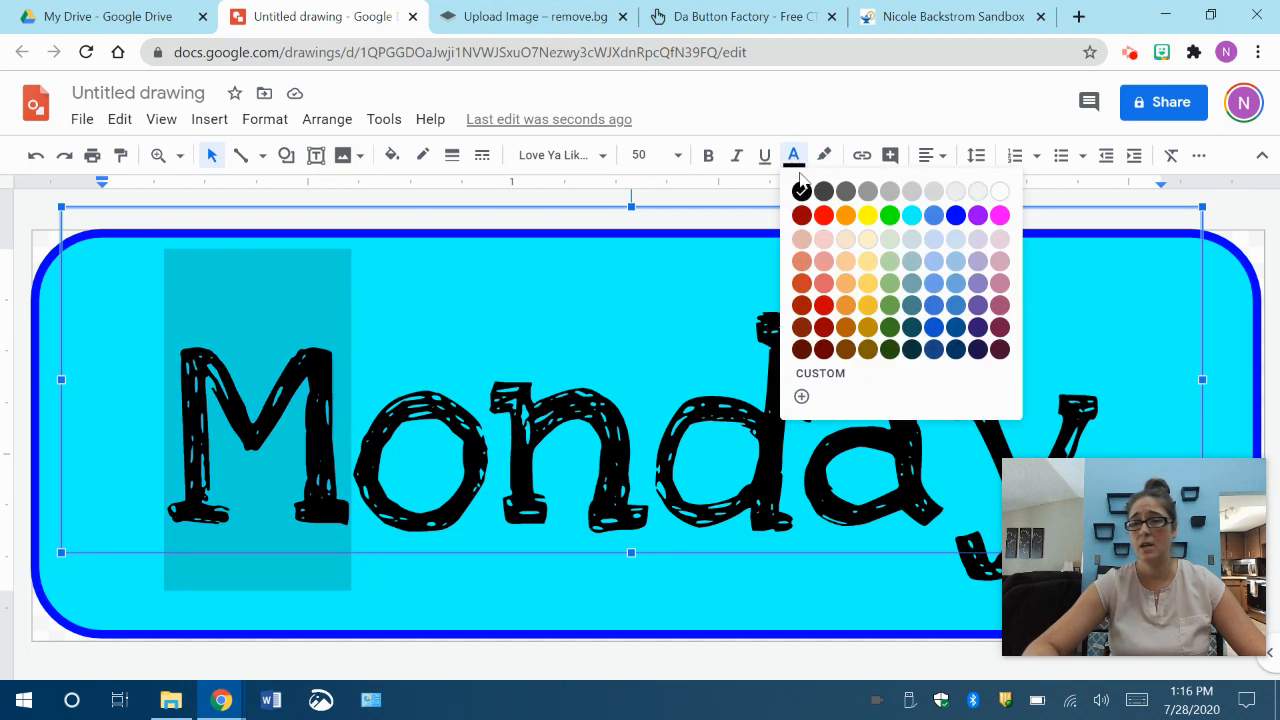
click(889, 215)
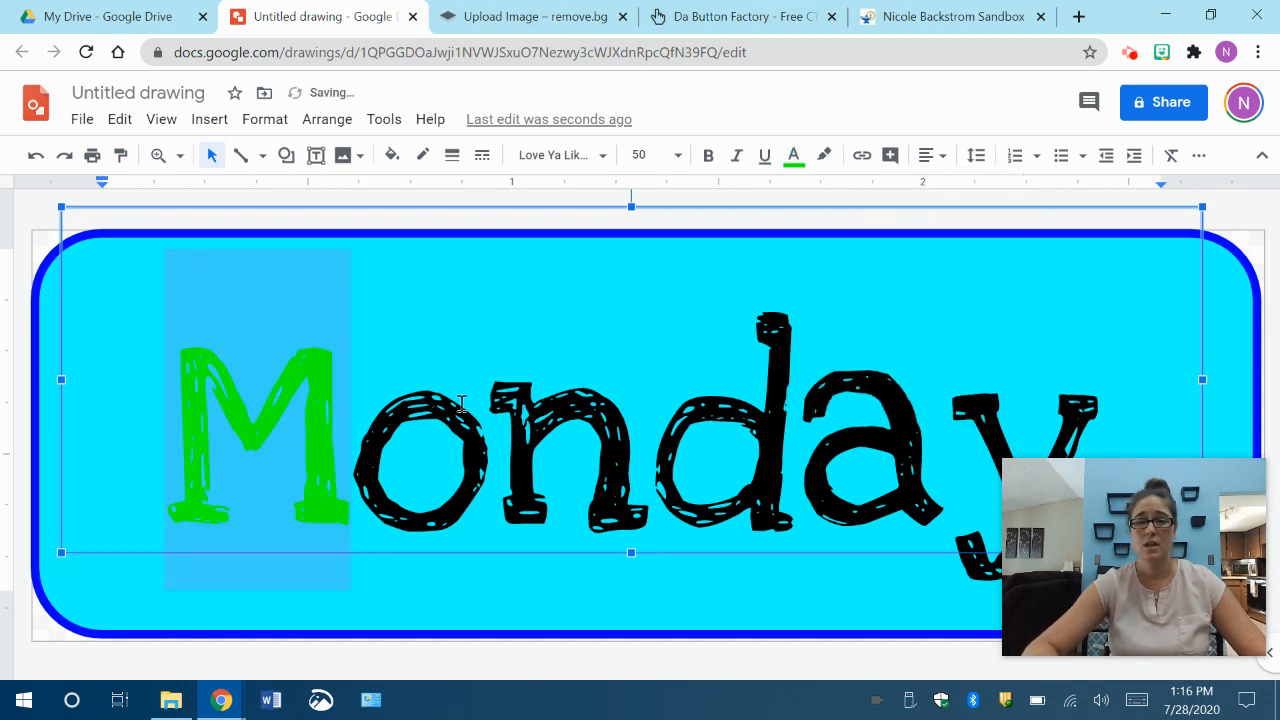
drag(369, 411, 463, 434)
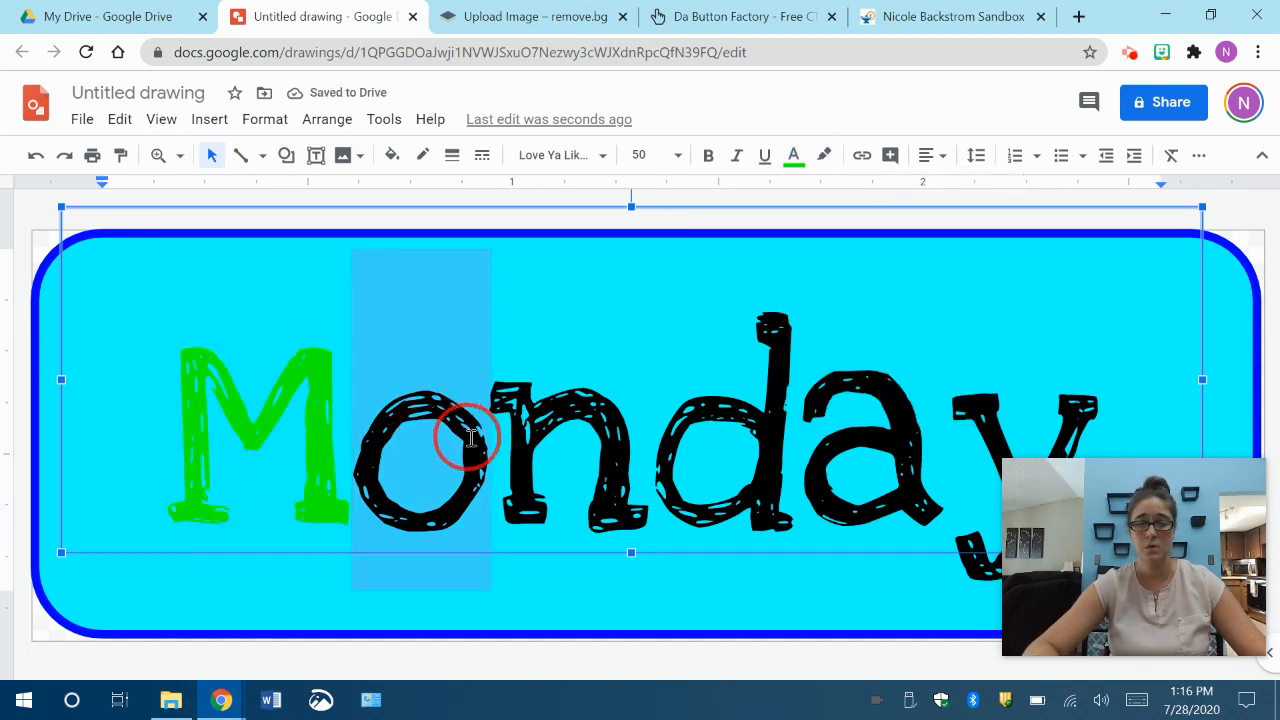
click(793, 160)
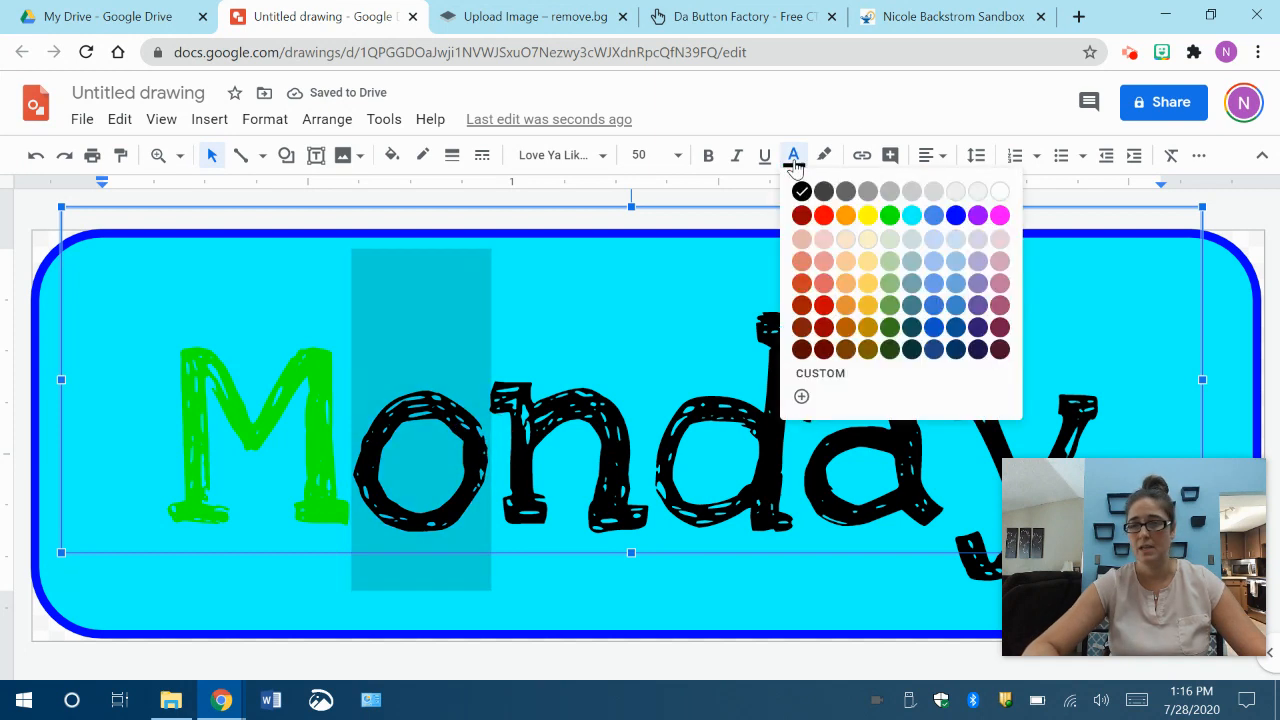
click(977, 216)
Color the letter n of Monday magenta and the letter d yellow.
drag(513, 410, 623, 423)
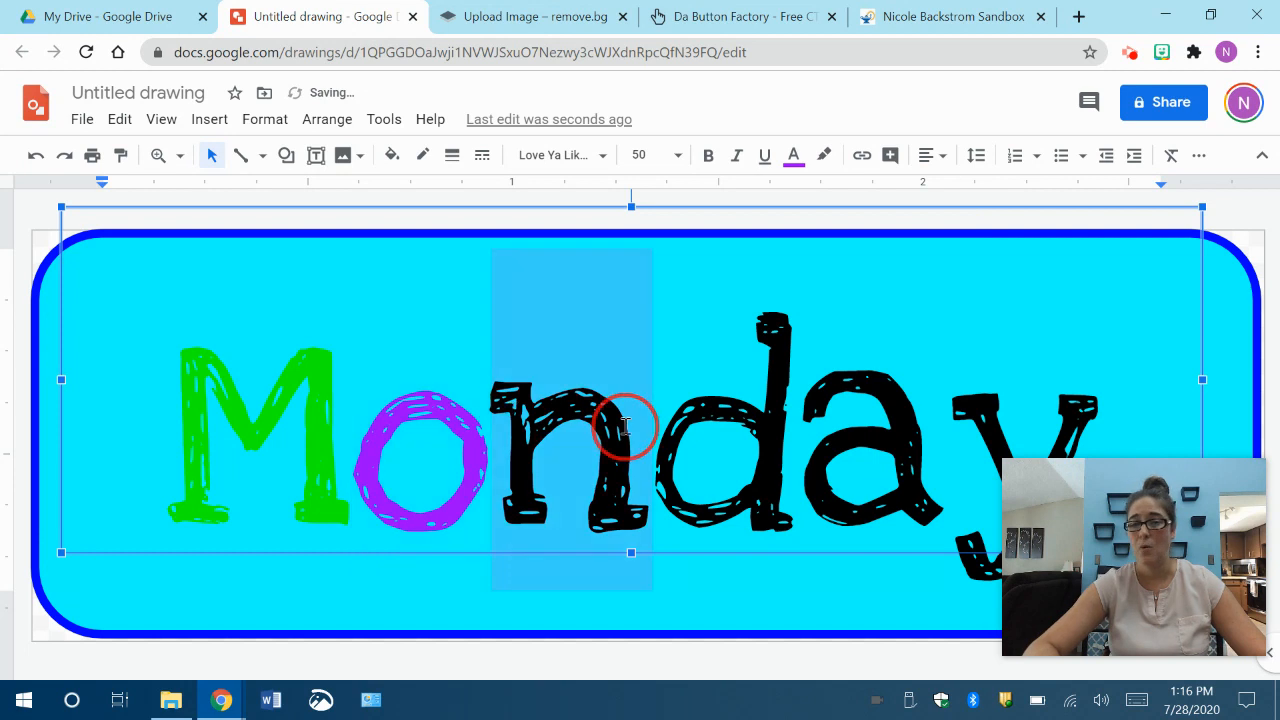
click(794, 162)
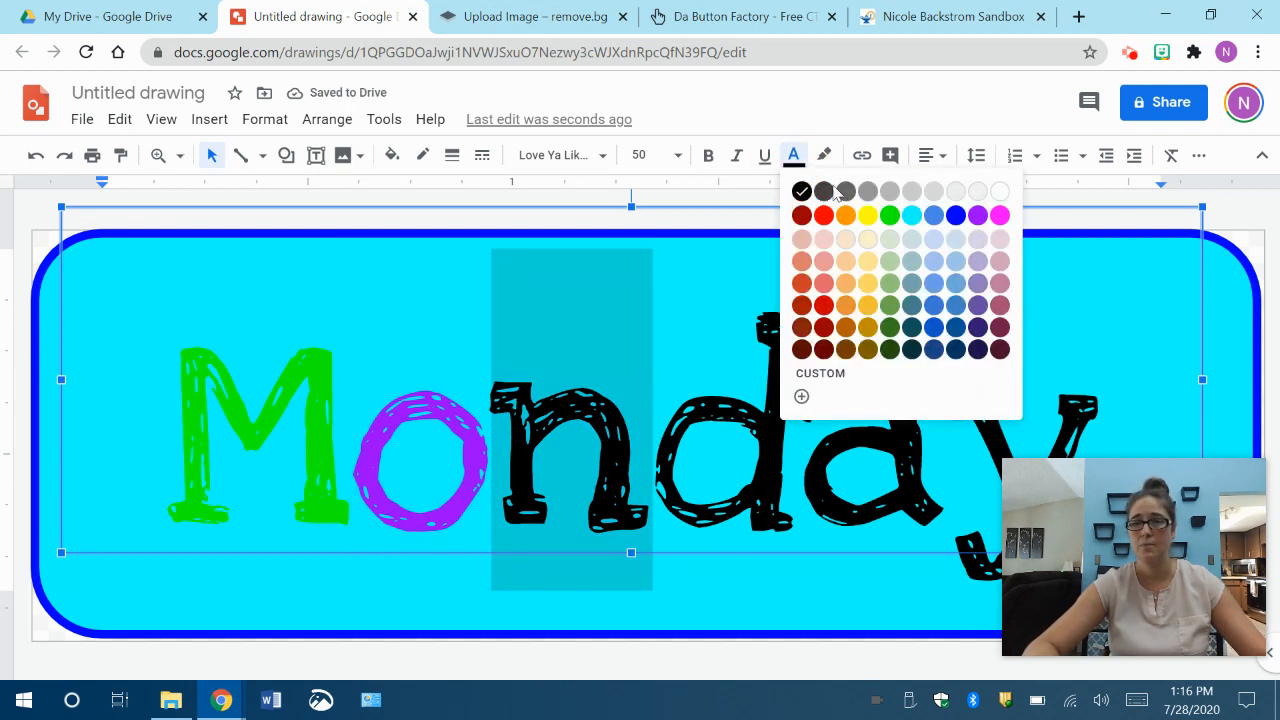
click(999, 215)
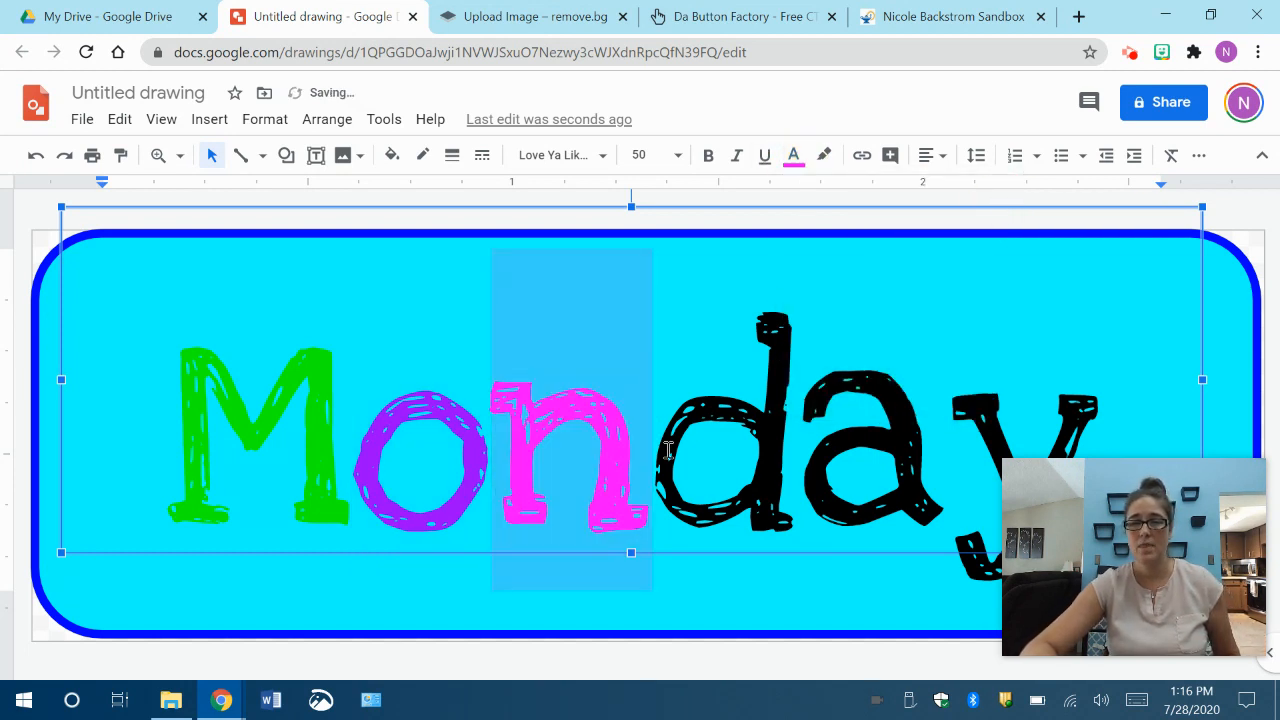
drag(658, 447, 795, 450)
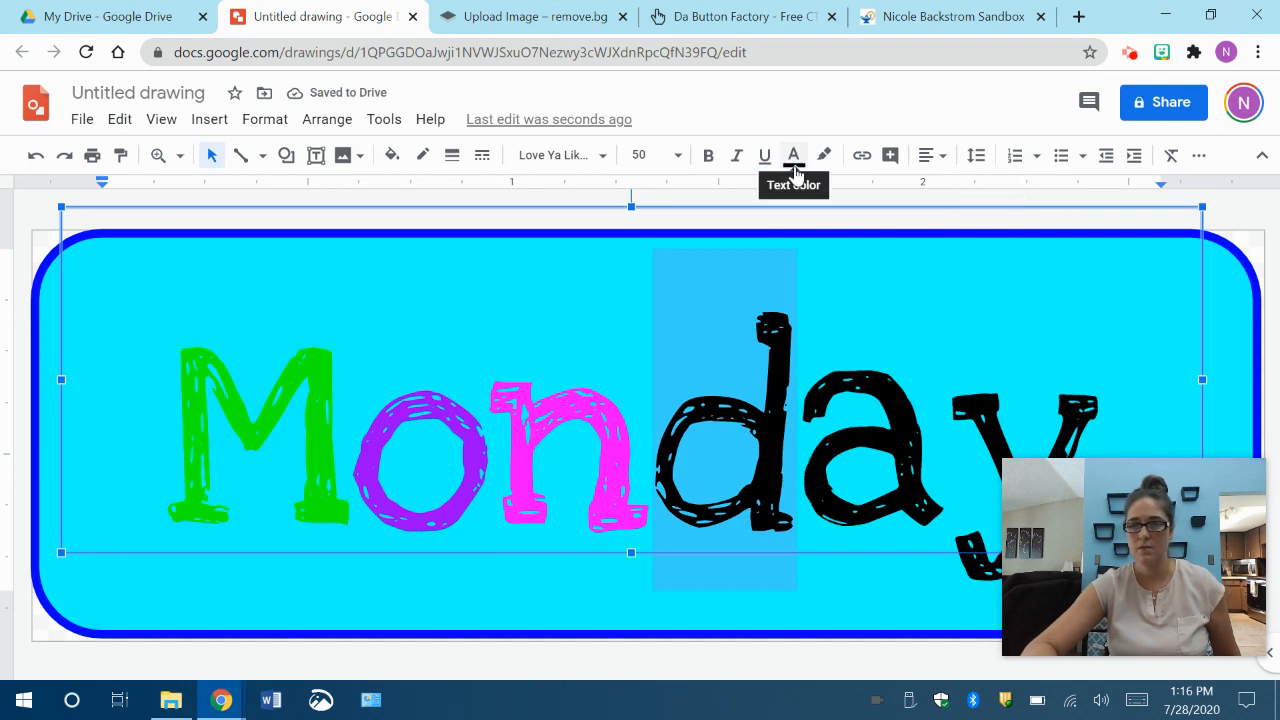
click(794, 160)
click(867, 216)
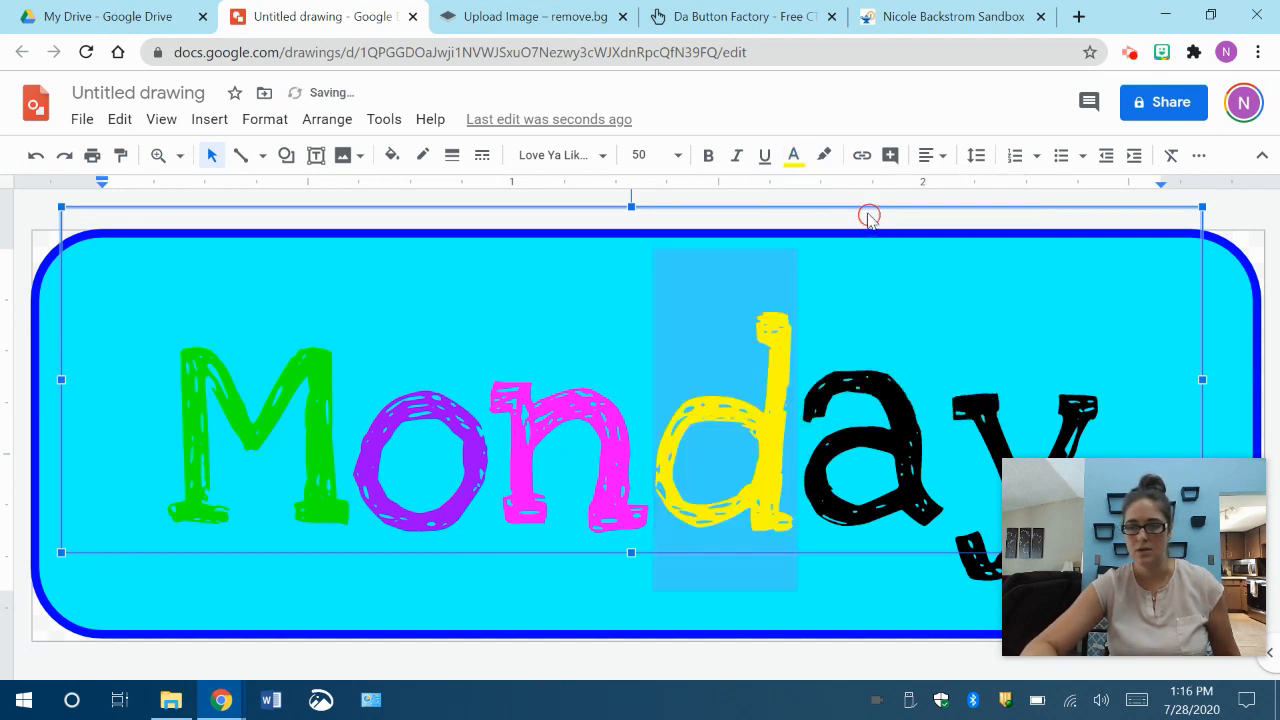
Color the letter a of Monday orange and the letter y blue.
drag(818, 397, 903, 418)
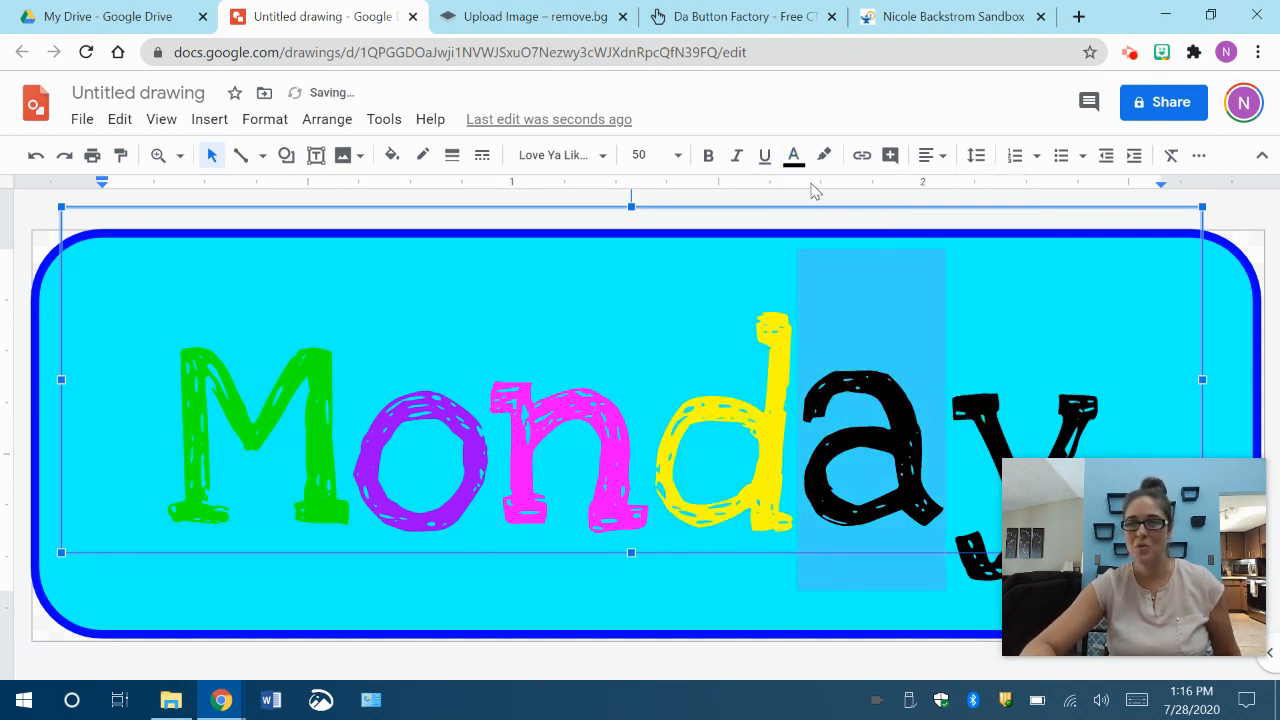
click(794, 158)
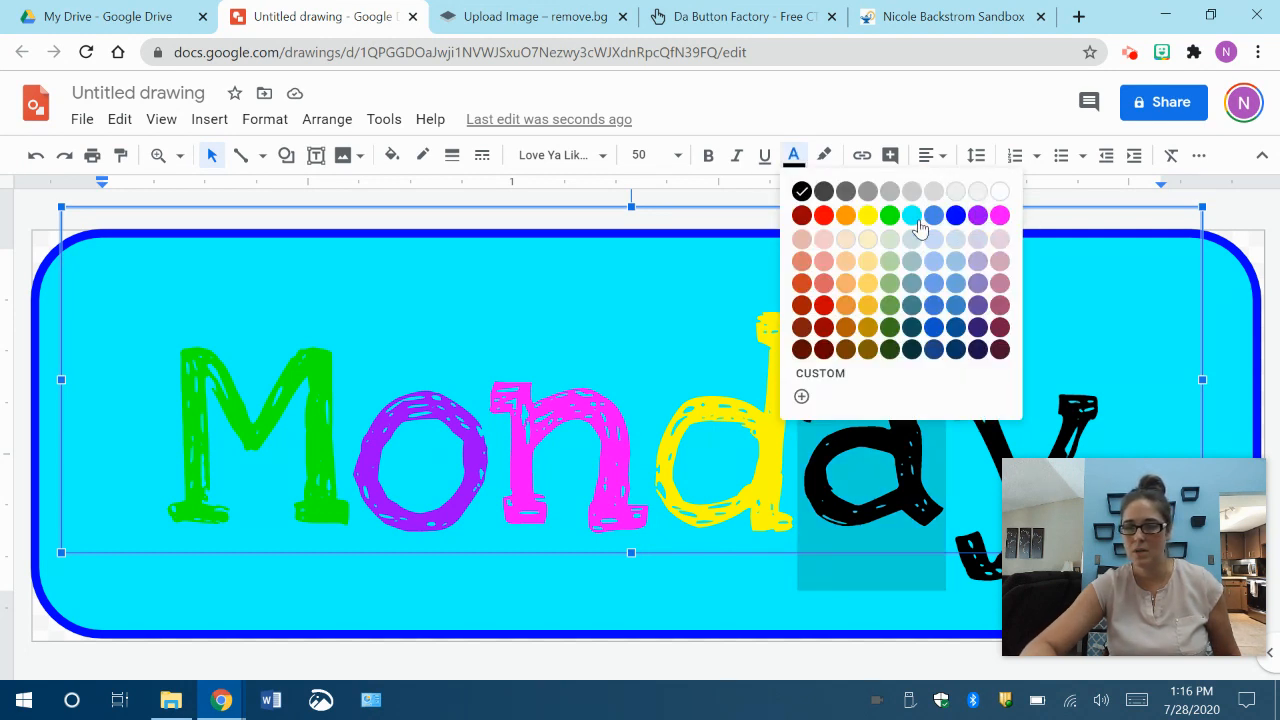
click(845, 217)
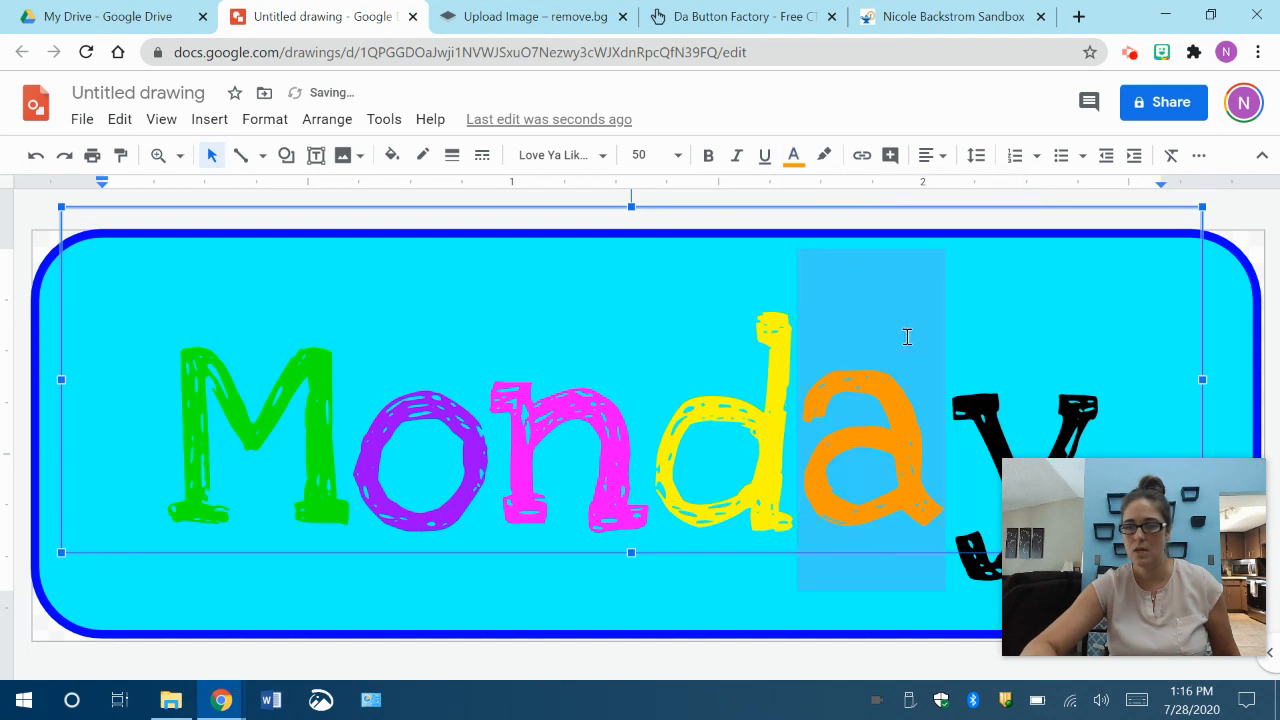
drag(955, 385, 1074, 394)
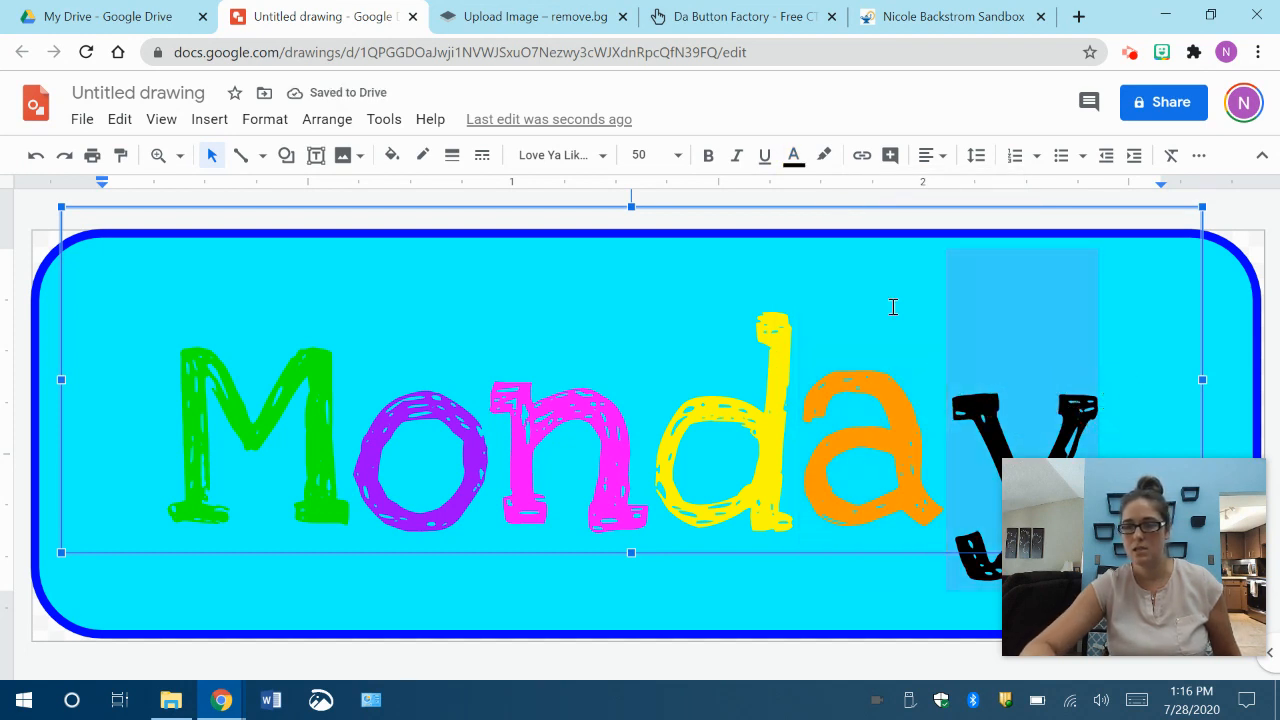
click(796, 158)
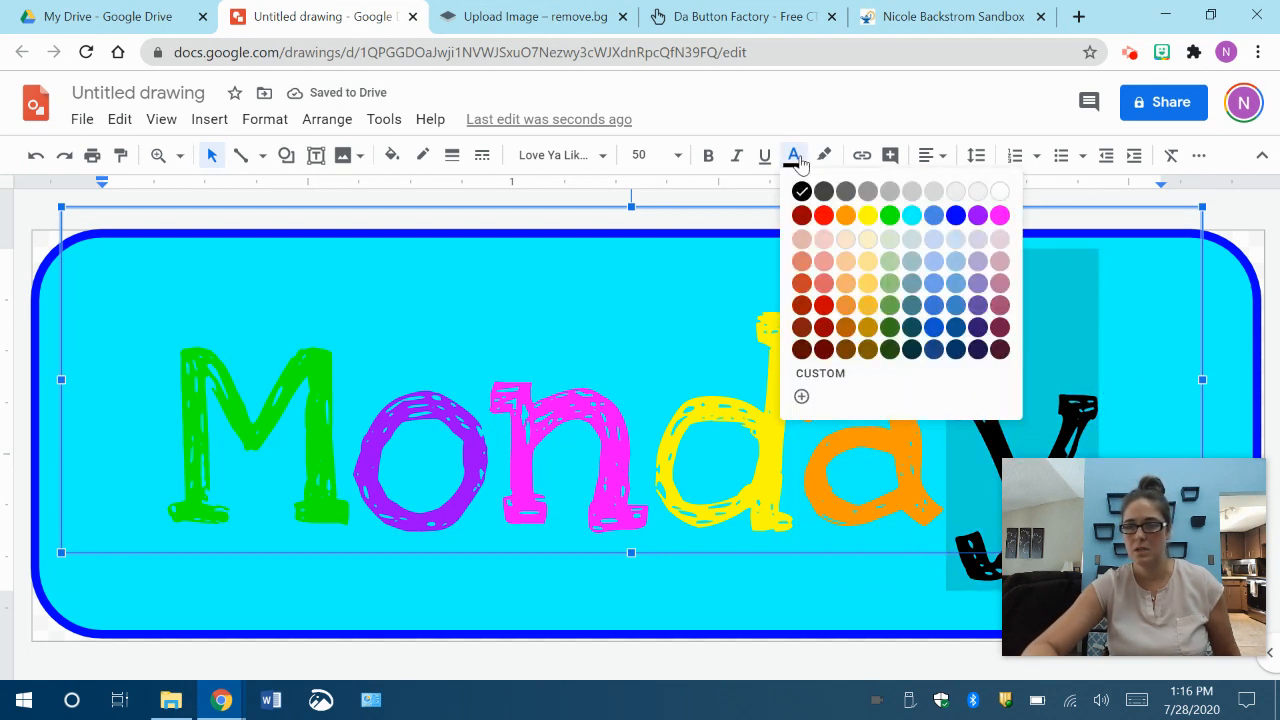
click(956, 217)
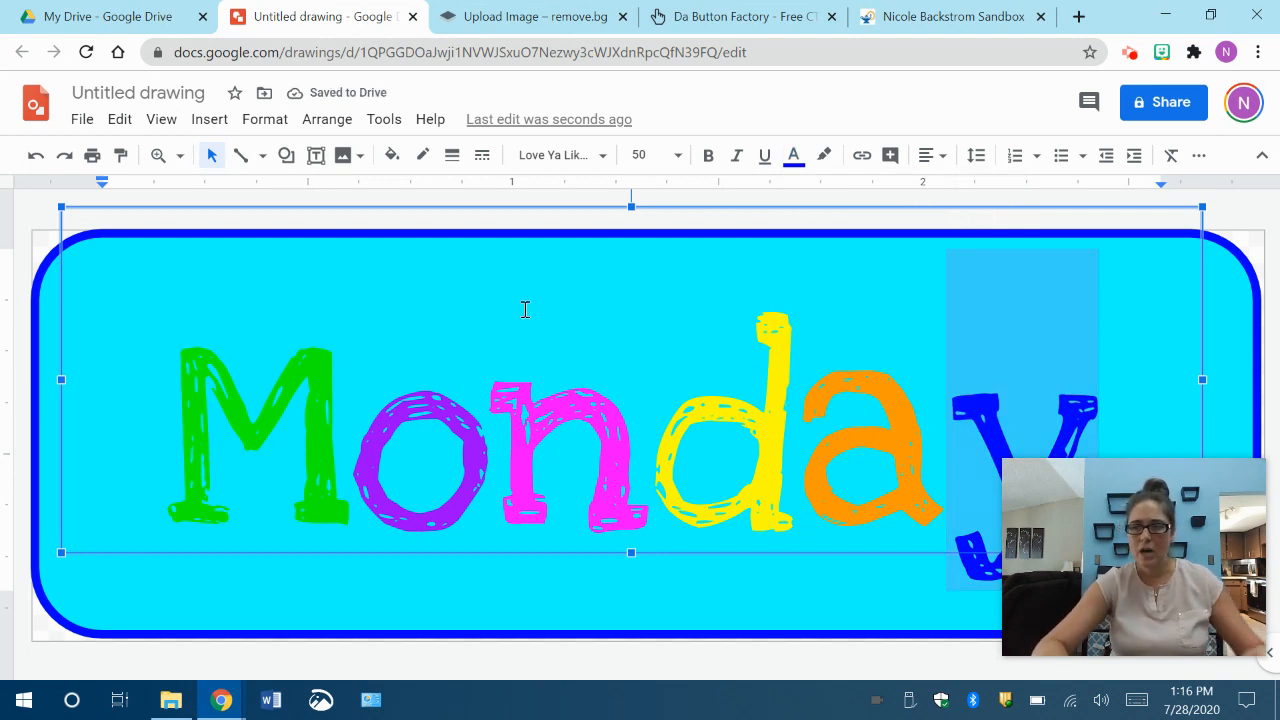
Add a drop shadow to the Monday text, deselect it and close the format options.
click(1199, 158)
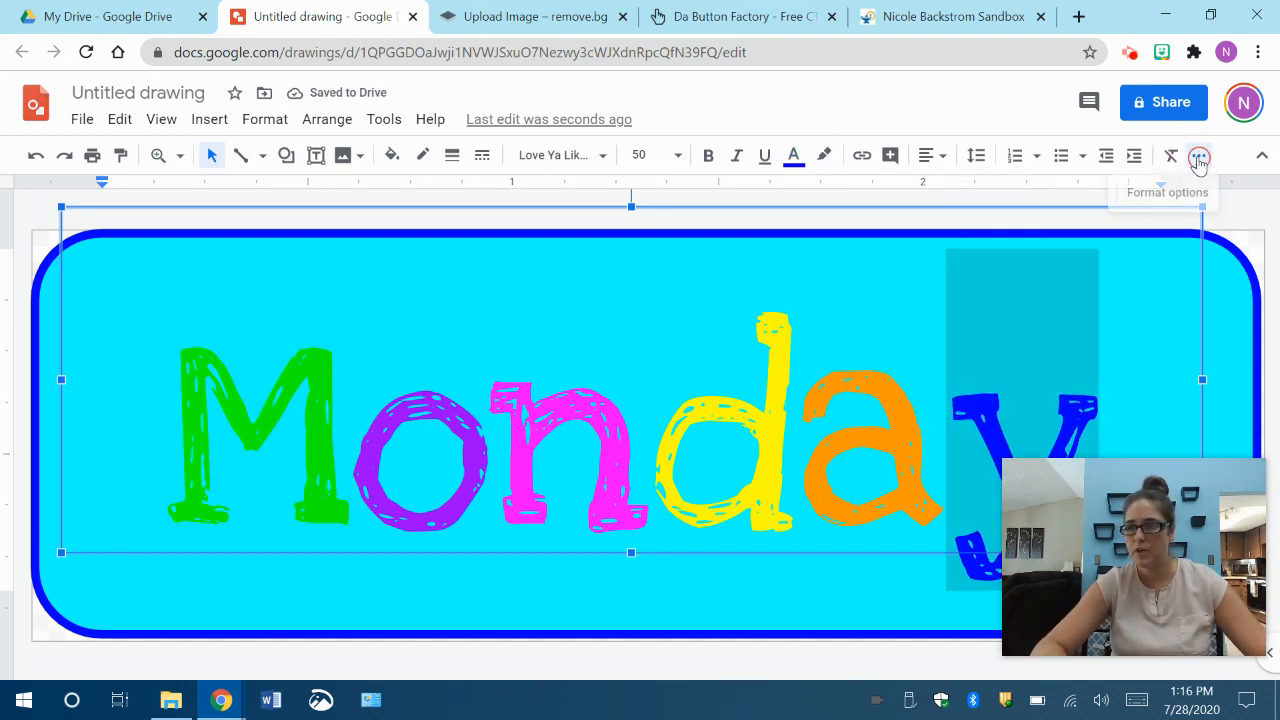
click(1188, 200)
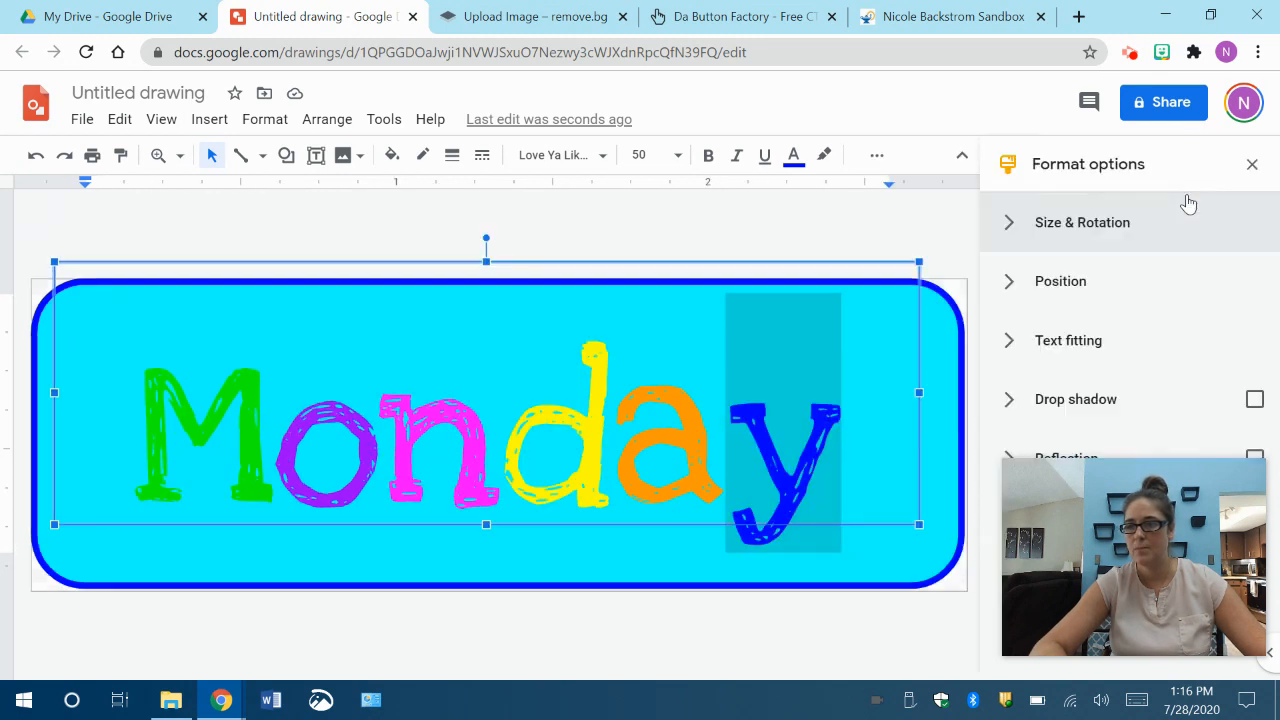
click(1143, 338)
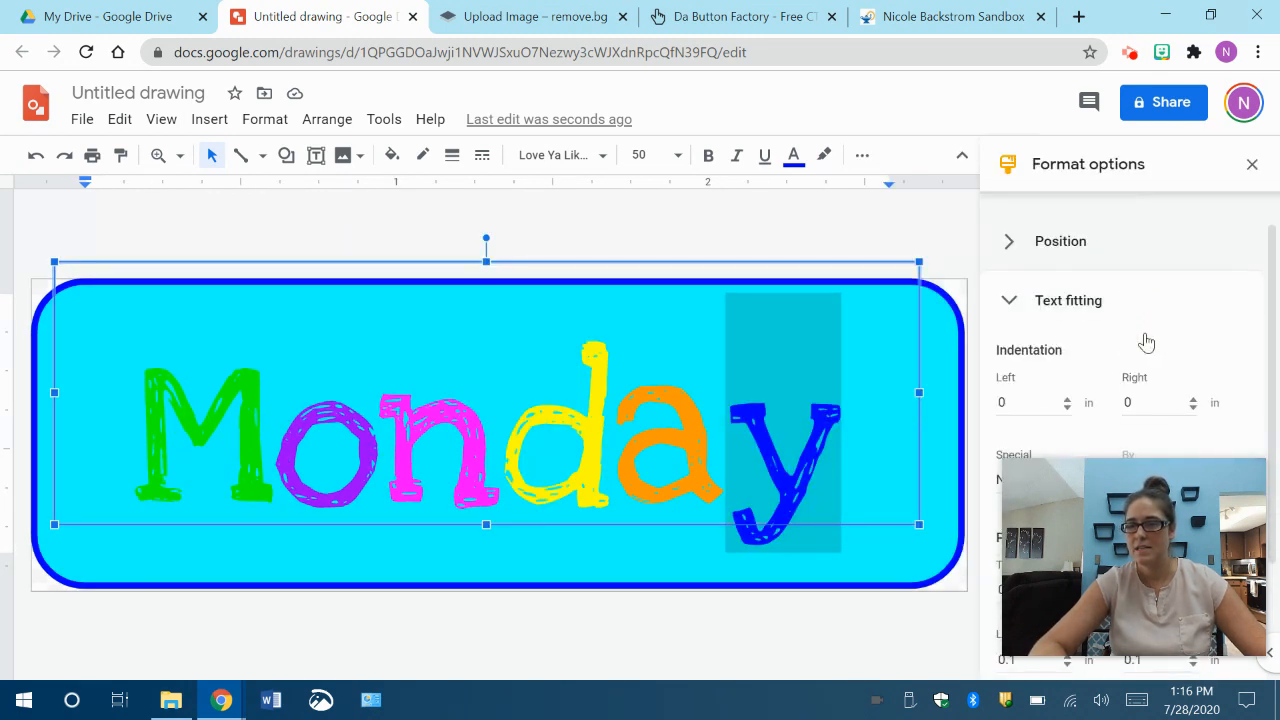
click(1012, 302)
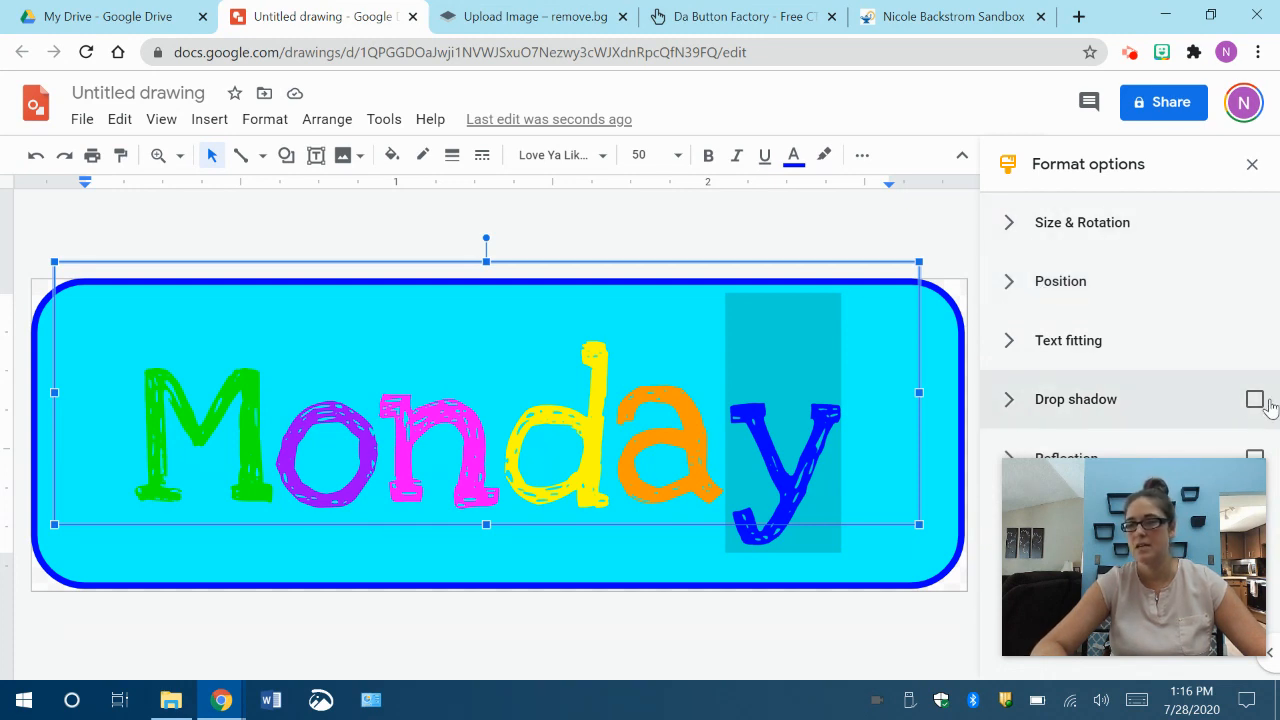
click(1253, 400)
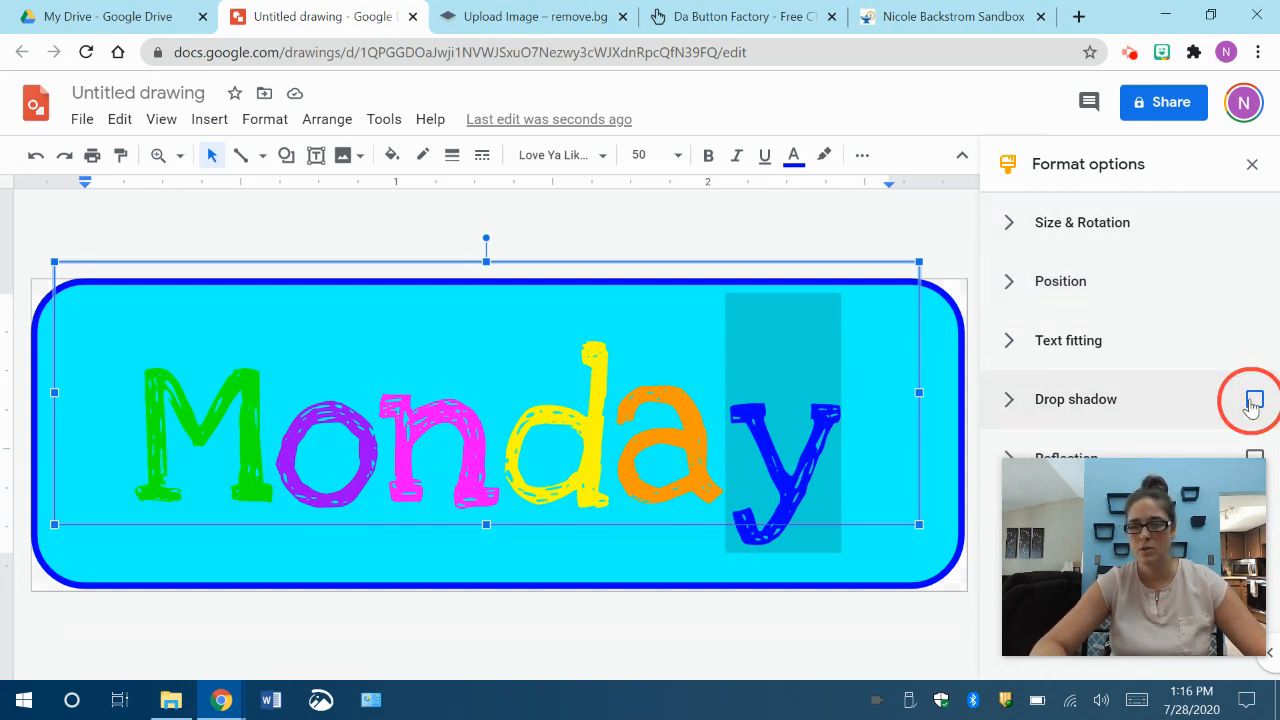
click(888, 218)
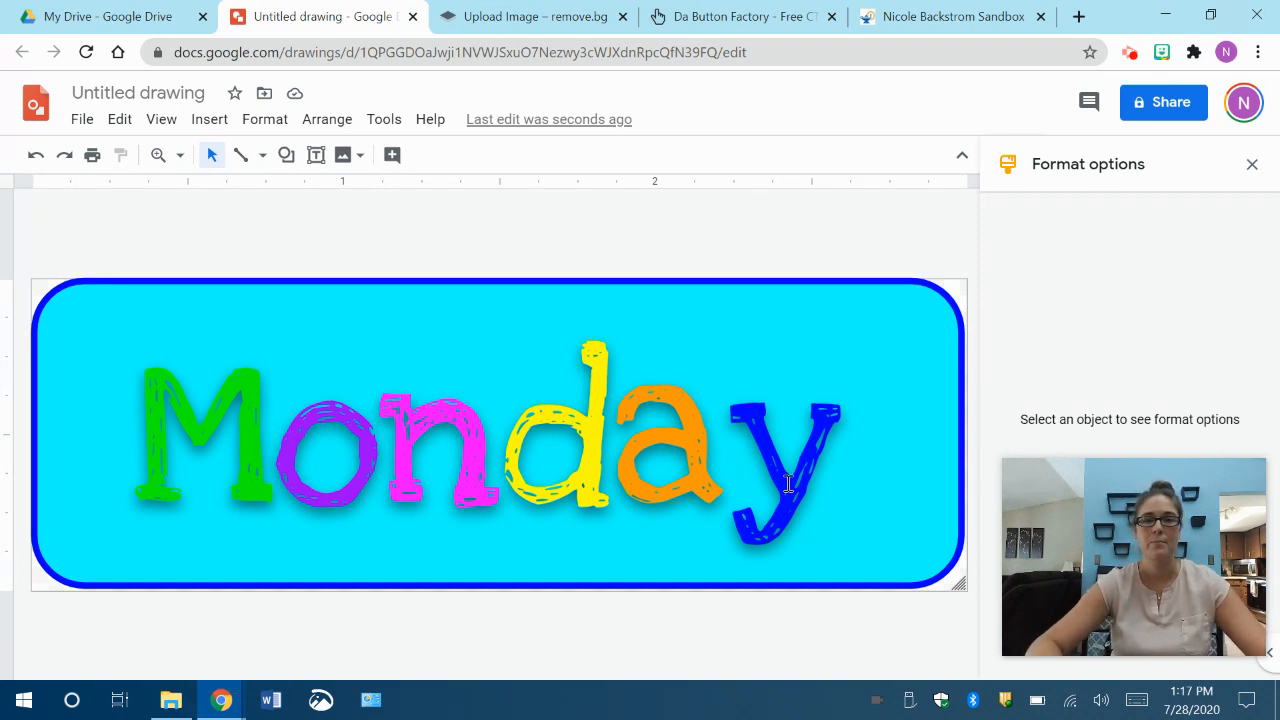
click(1251, 164)
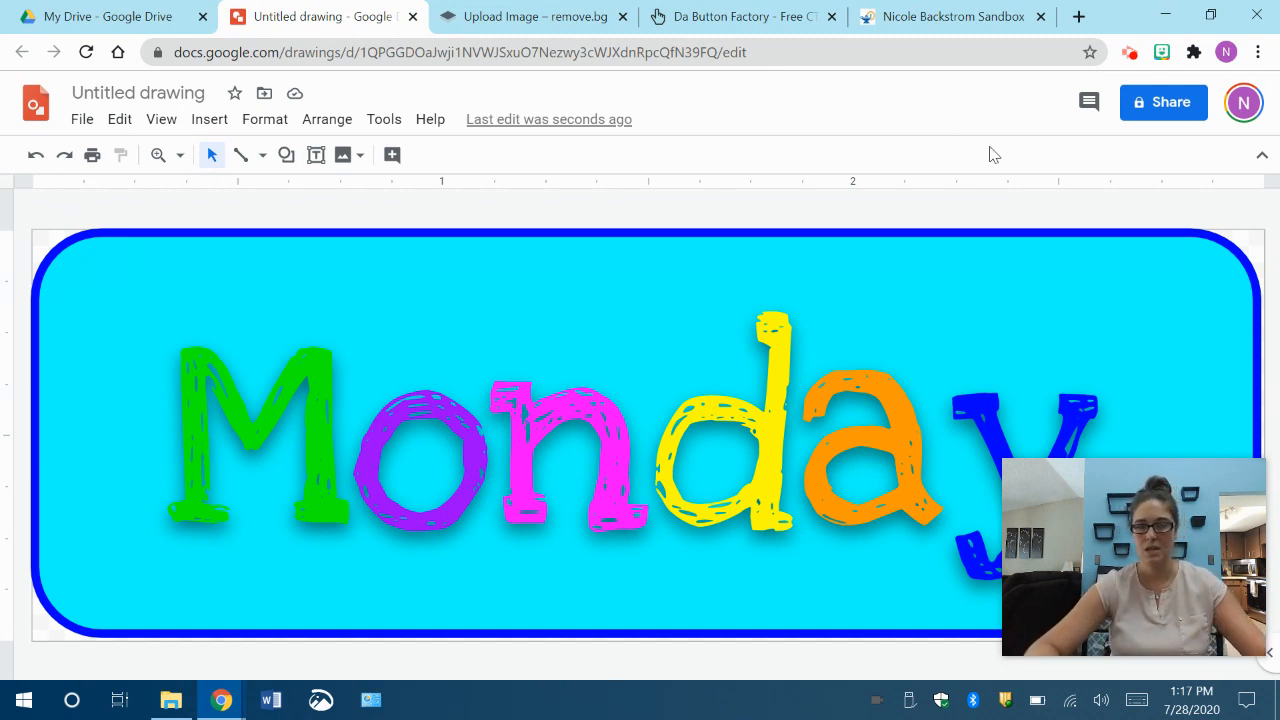
Insert the image "1 wave 2" from the Canvas Examples folder on the computer's desktop.
click(209, 121)
mouse_move(232, 158)
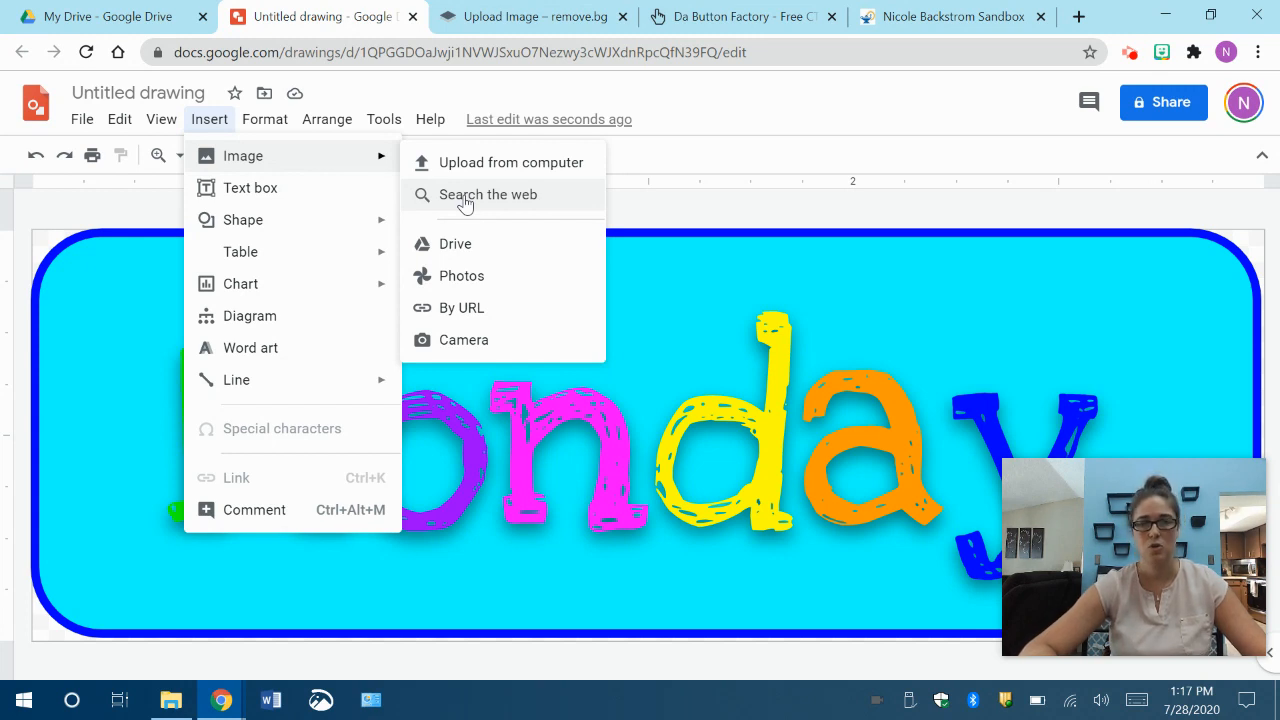
click(507, 166)
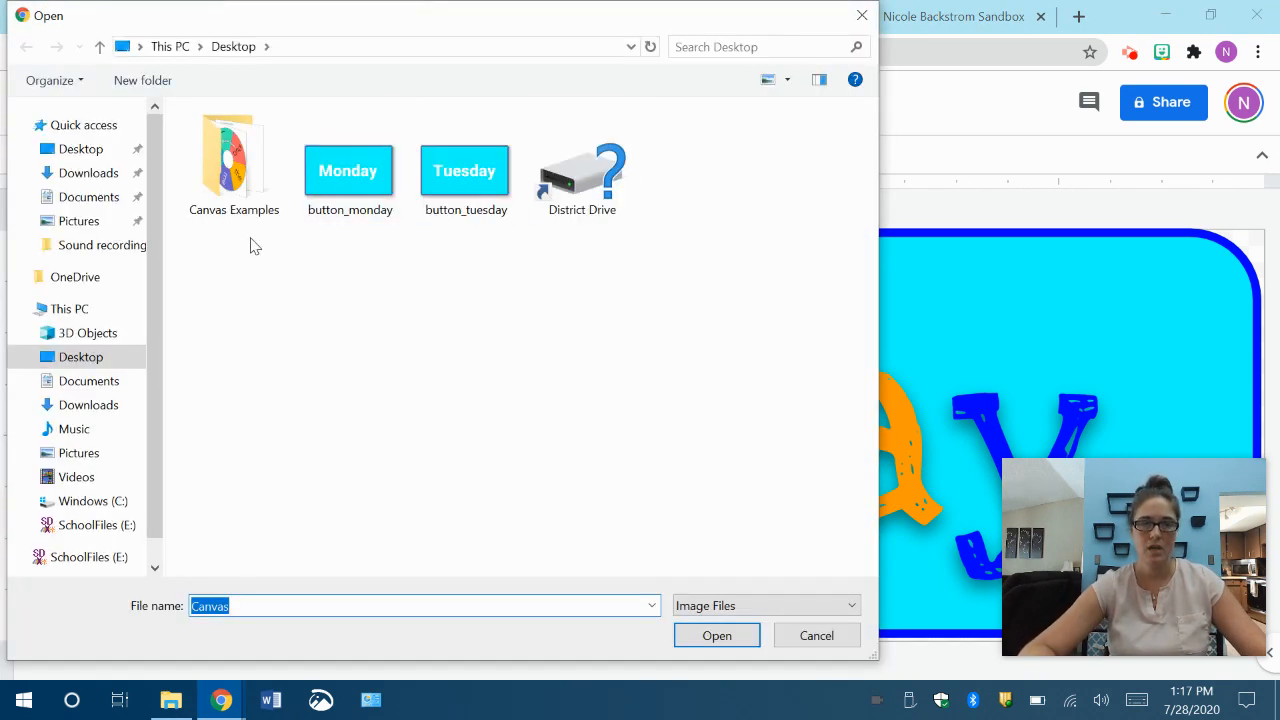
double_click(229, 172)
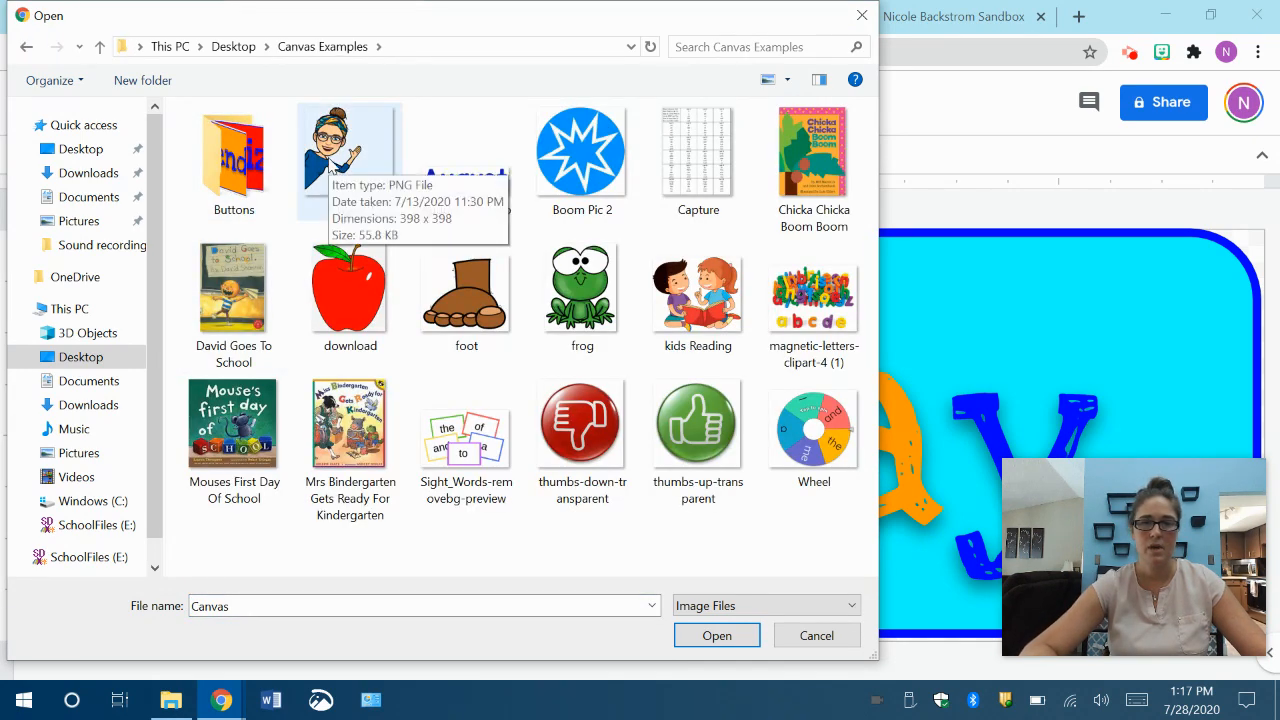
double_click(332, 168)
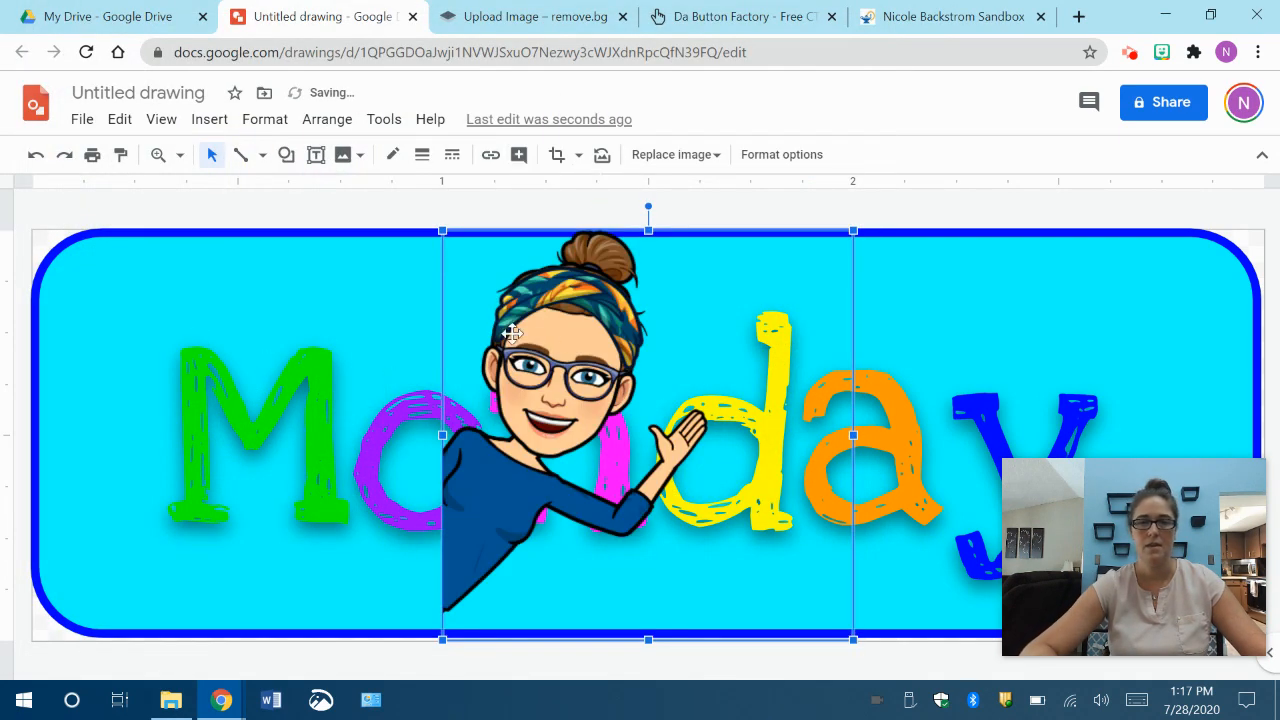
Shrink the waving avatar and place it at the button's left edge beside the letter M, then deselect it.
mouse_move(515, 332)
mouse_down()
mouse_move(314, 372)
mouse_move(129, 364)
mouse_move(105, 320)
mouse_up()
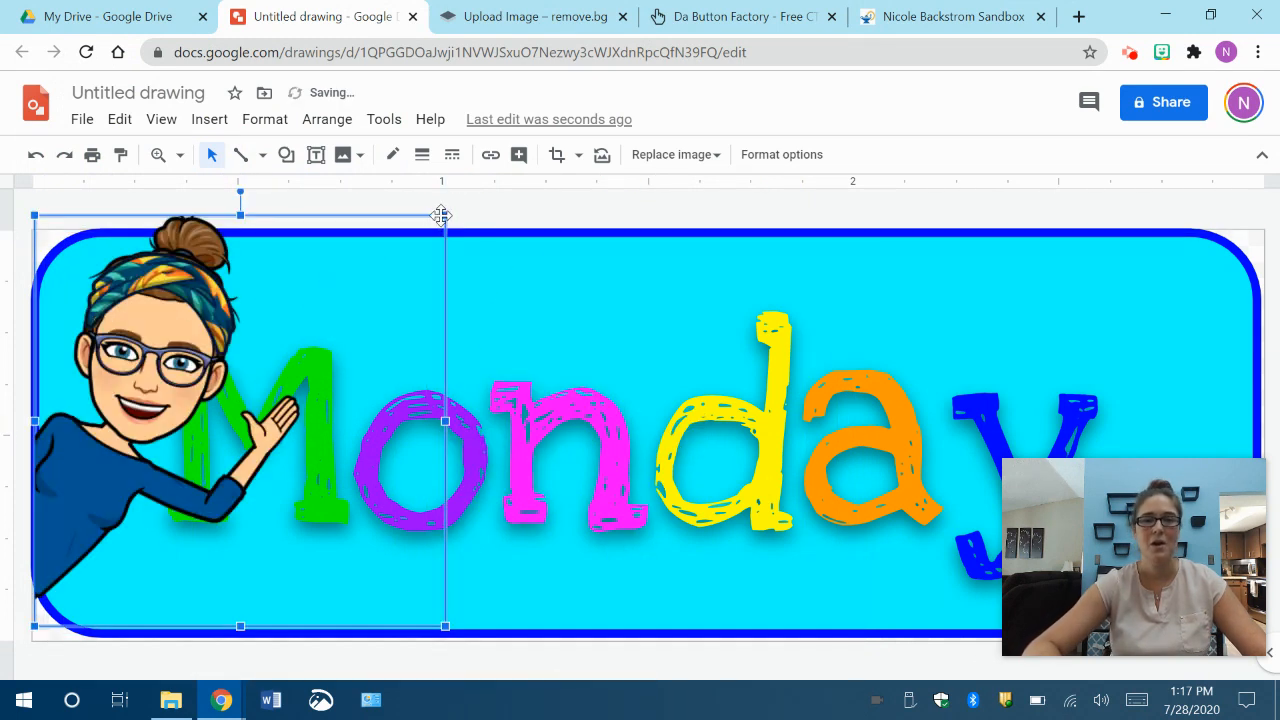
drag(445, 213, 269, 339)
drag(126, 450, 121, 408)
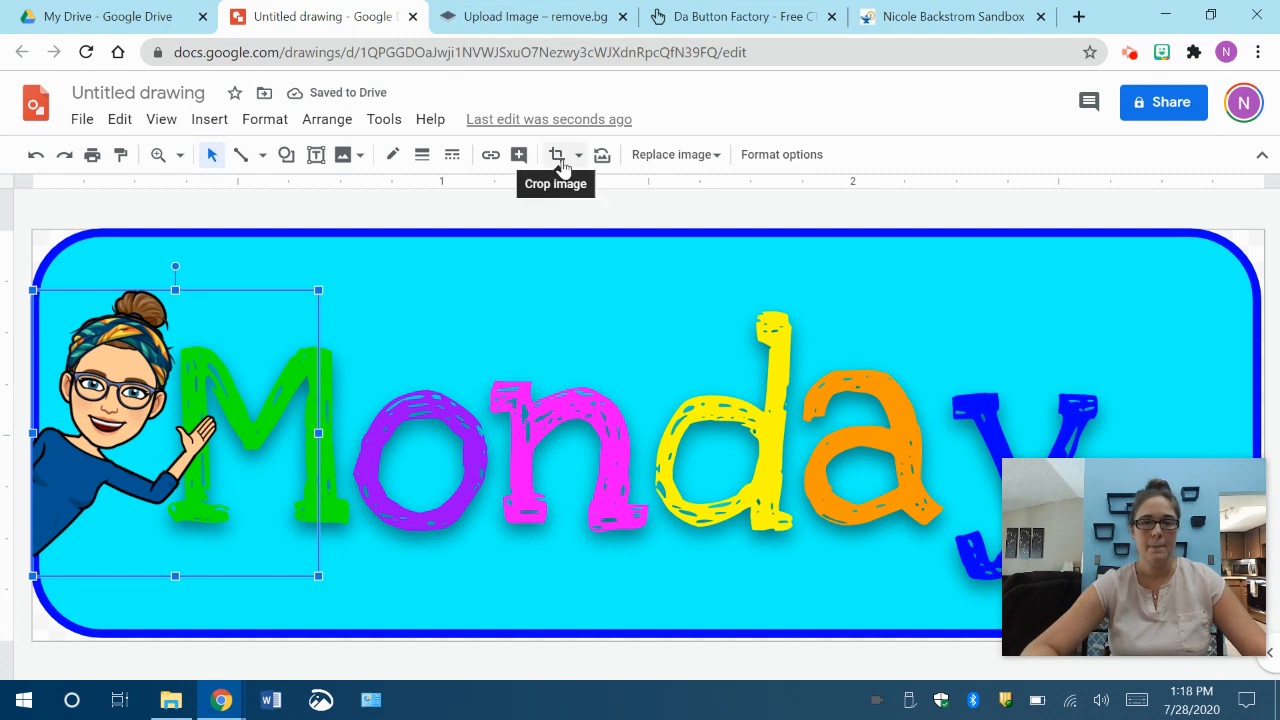
click(800, 208)
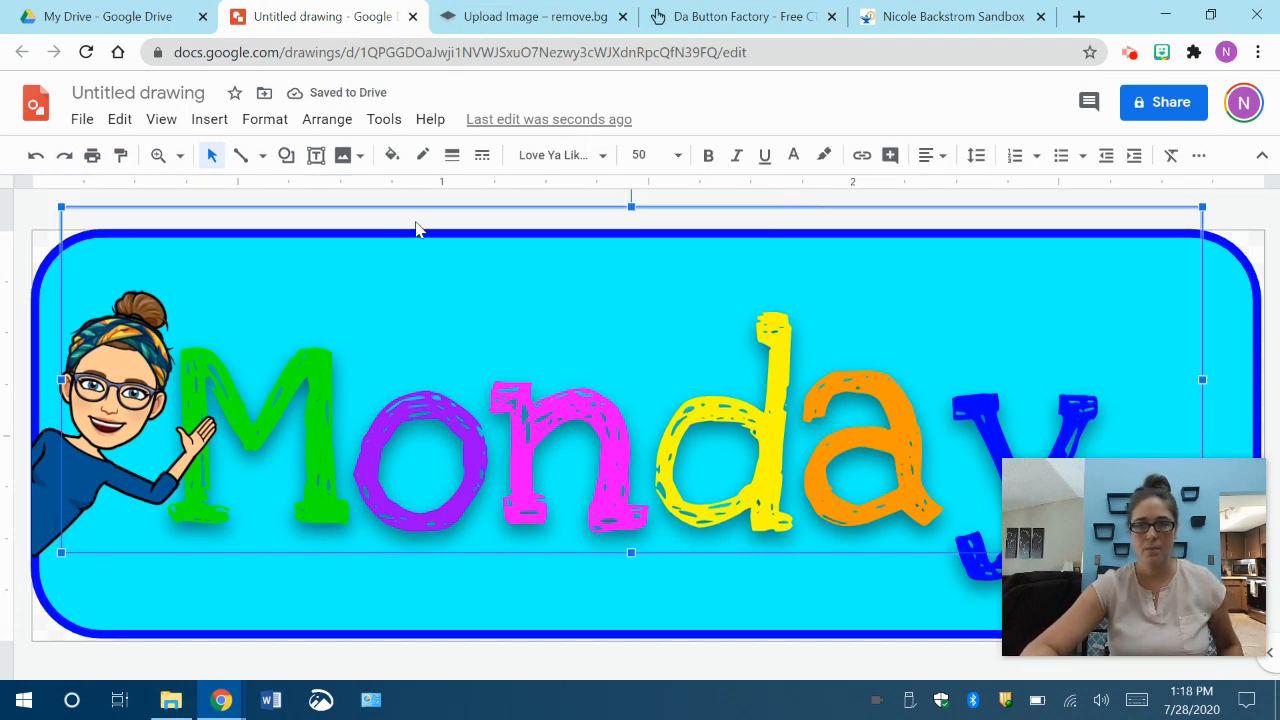
click(814, 112)
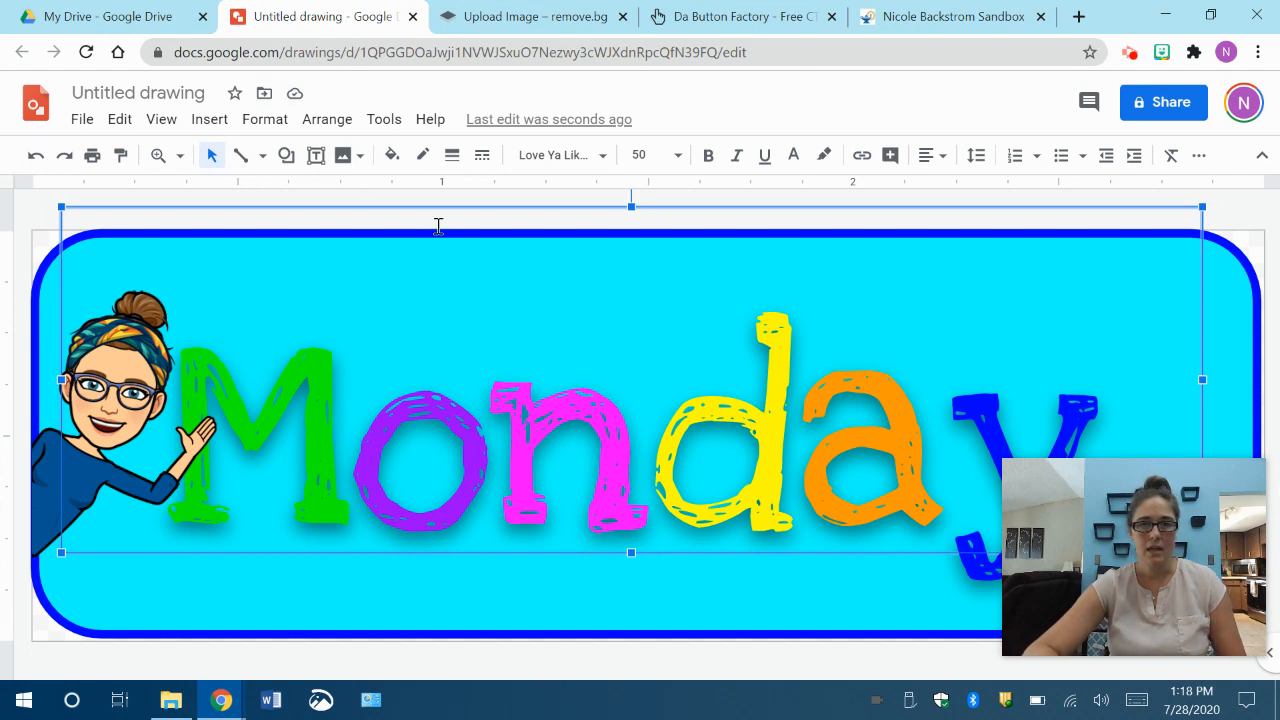
Insert the apple image "download" from the Canvas Examples folder on the computer.
click(209, 119)
mouse_move(234, 163)
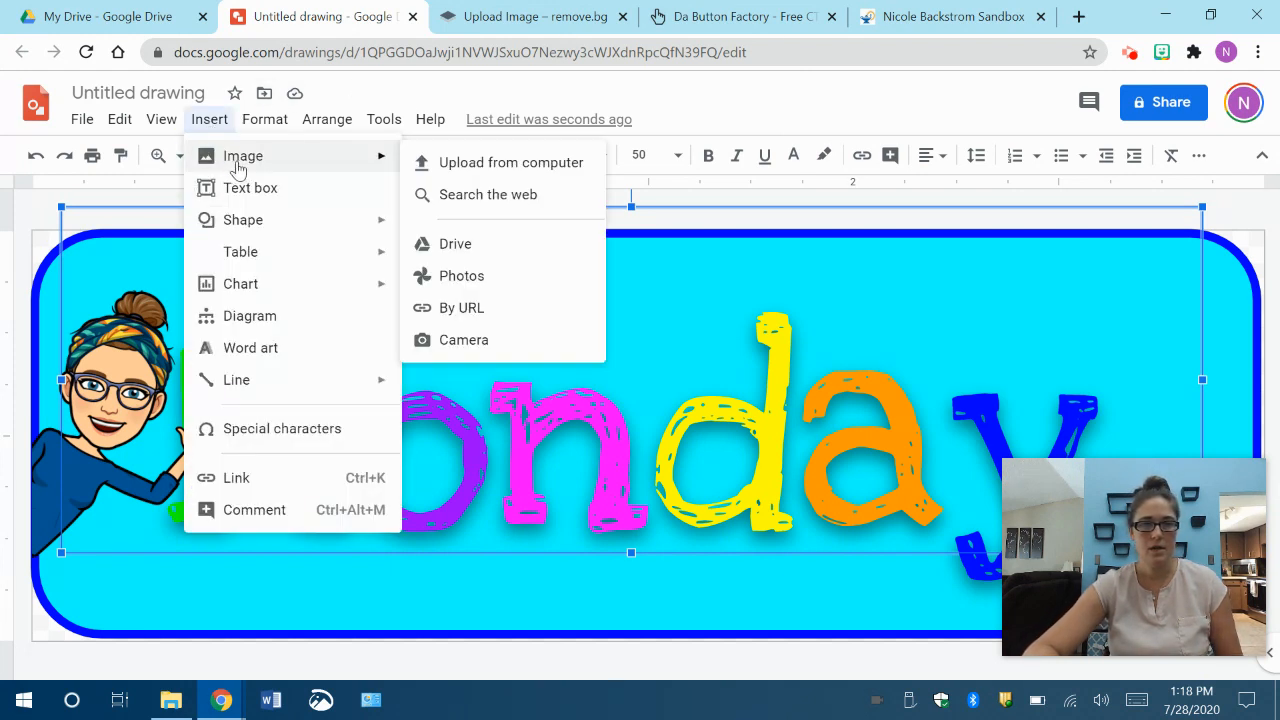
click(470, 160)
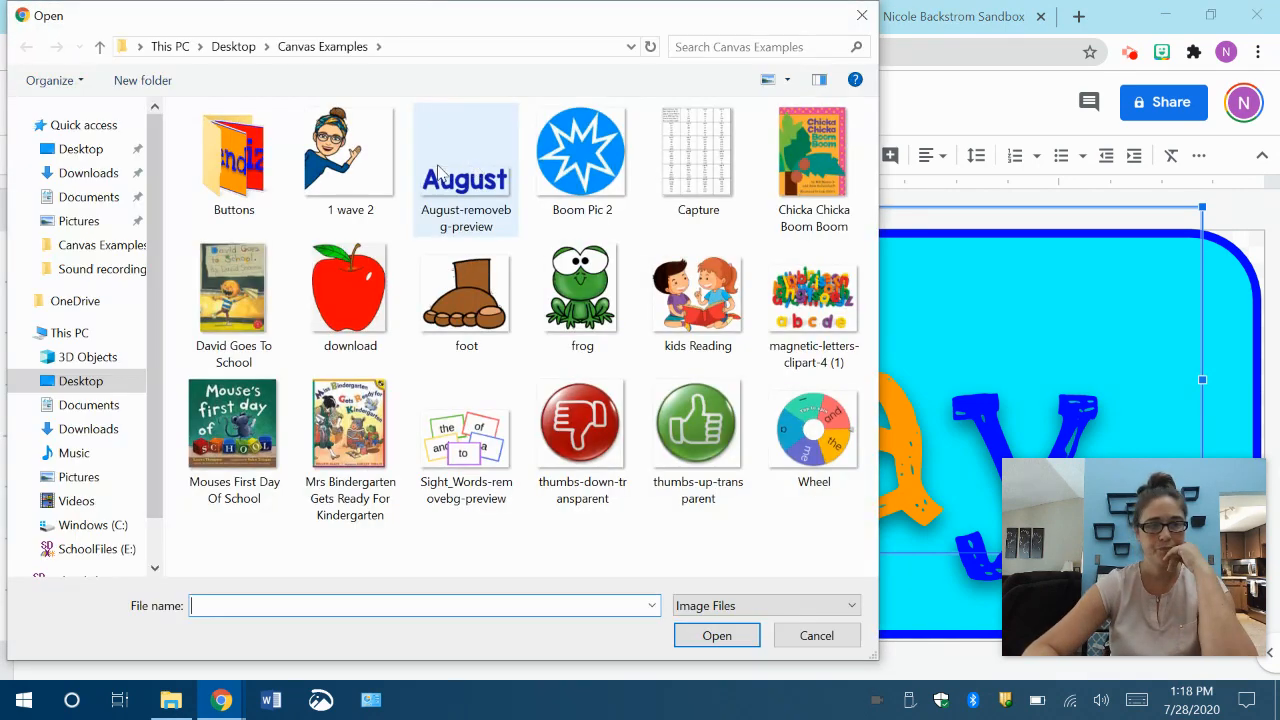
double_click(340, 295)
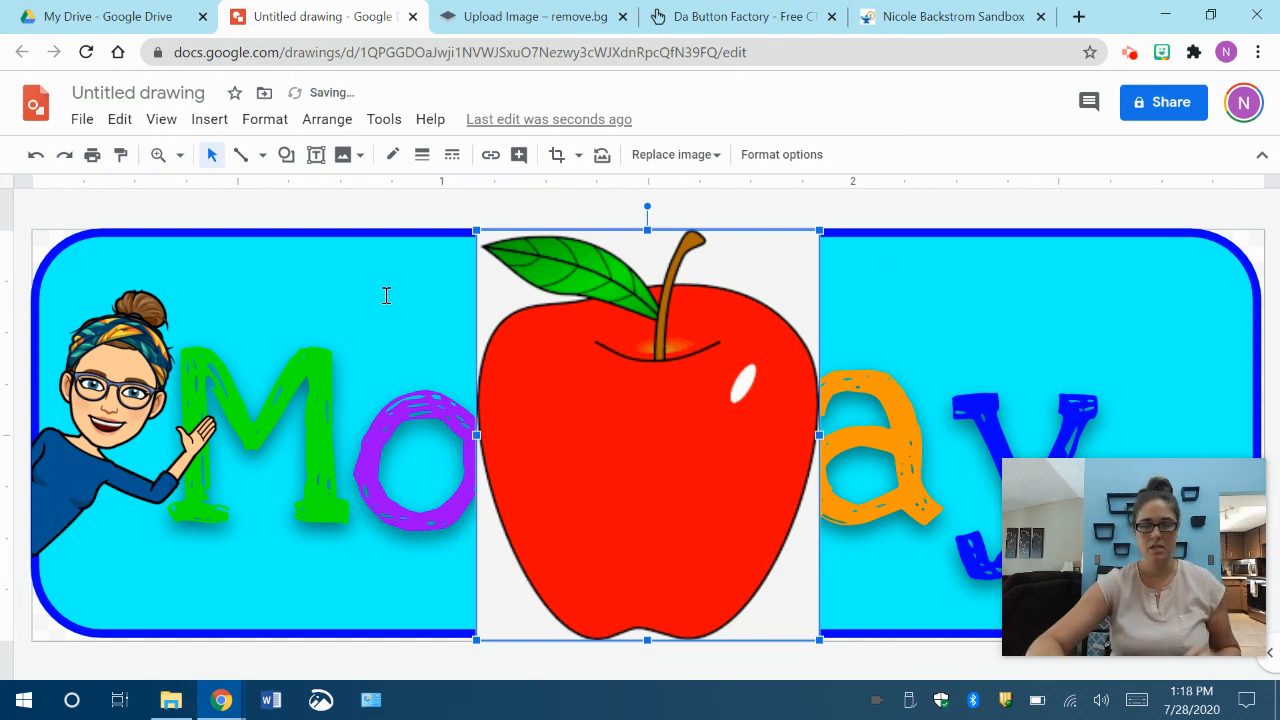
Shrink the apple image and move it left over the letters o and n.
click(475, 229)
drag(475, 229, 557, 325)
drag(587, 431, 488, 397)
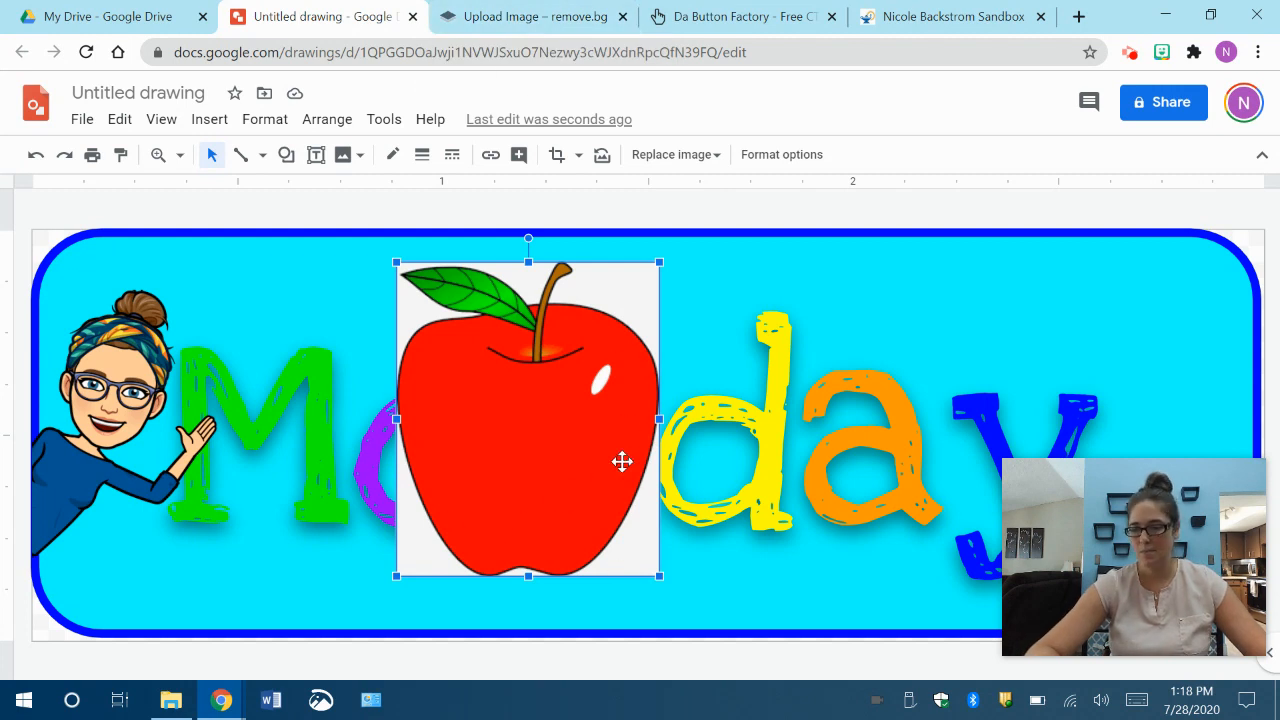
Switch to remove.bg and upload the apple image "download" from the Canvas Examples folder for background removal.
click(518, 18)
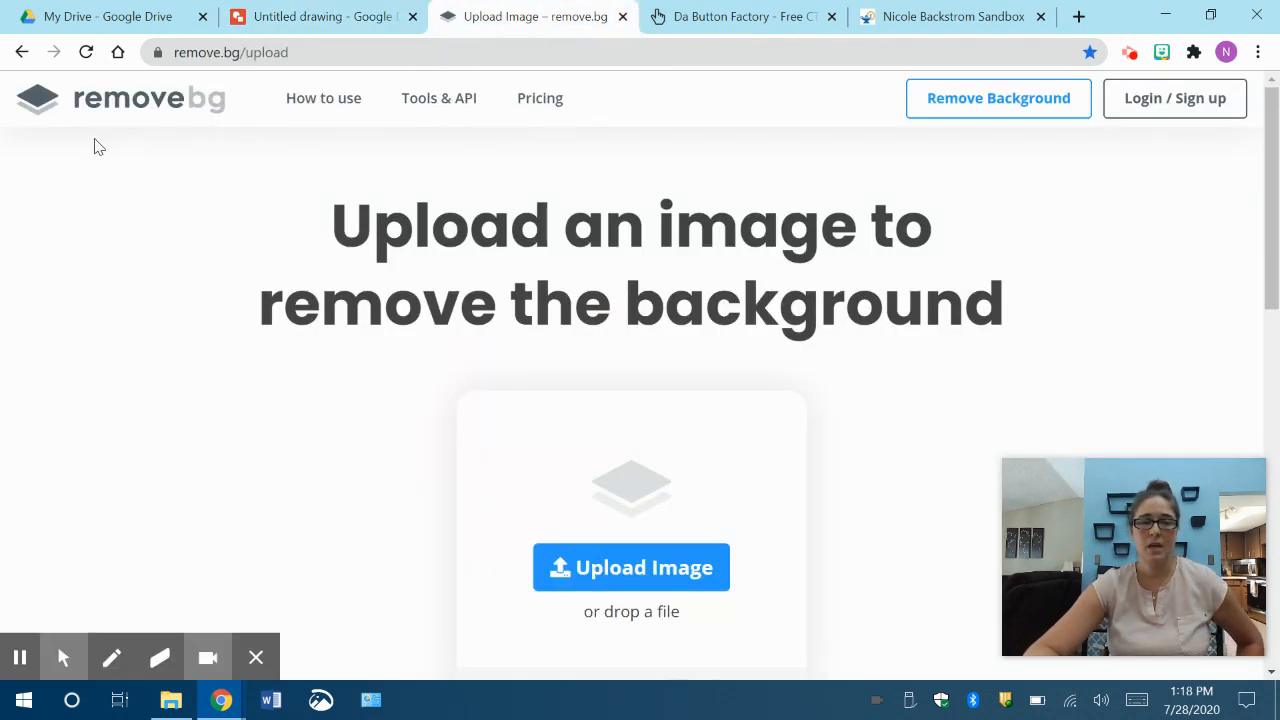
click(1212, 17)
double_click(259, 148)
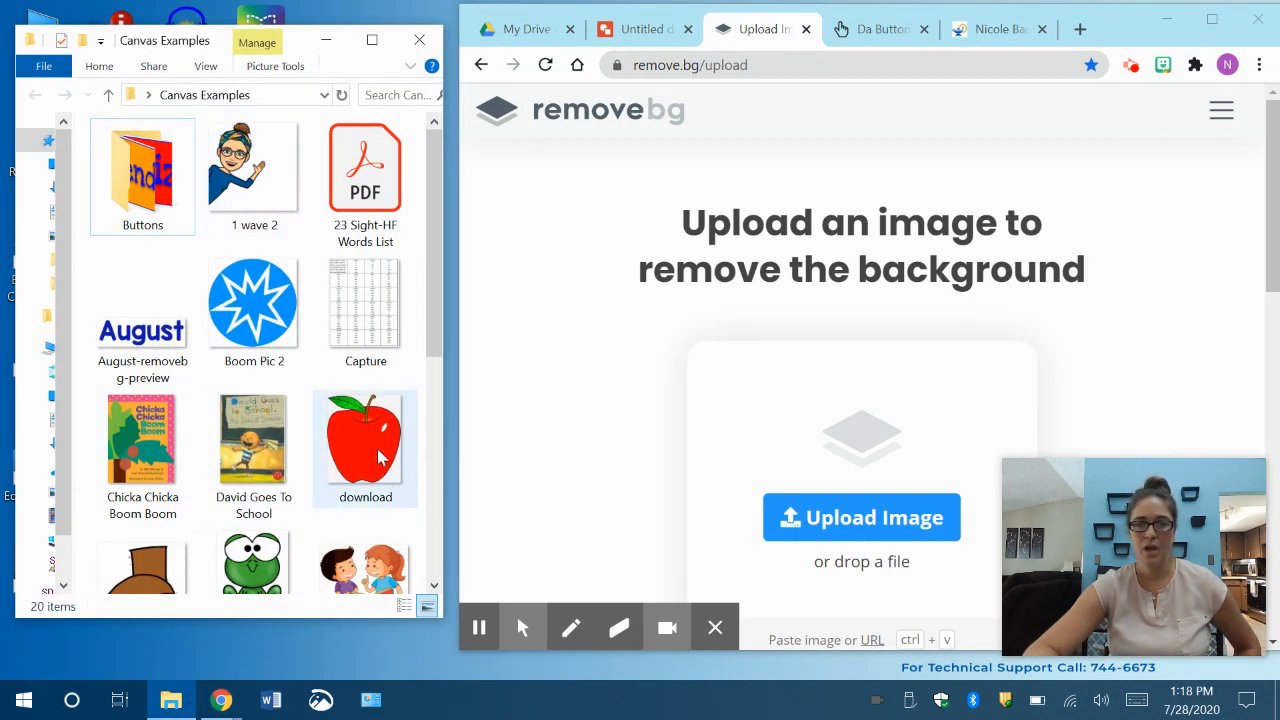
drag(366, 440, 812, 311)
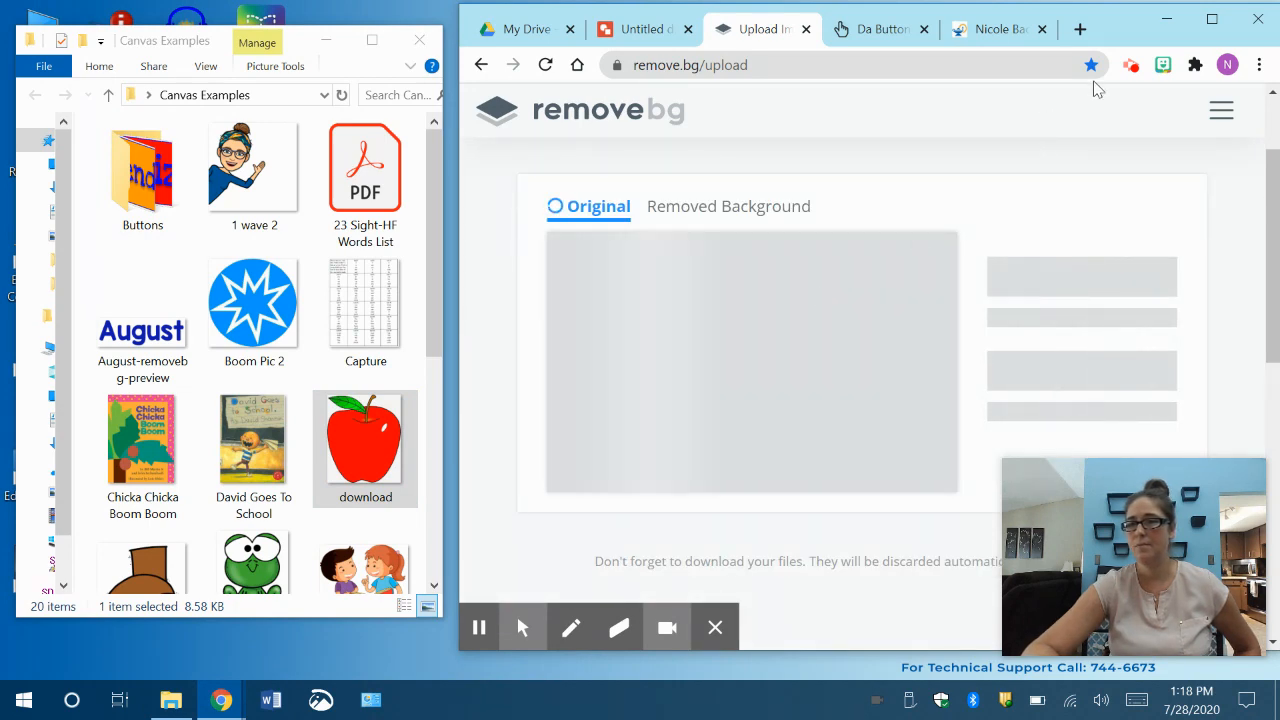
click(1211, 19)
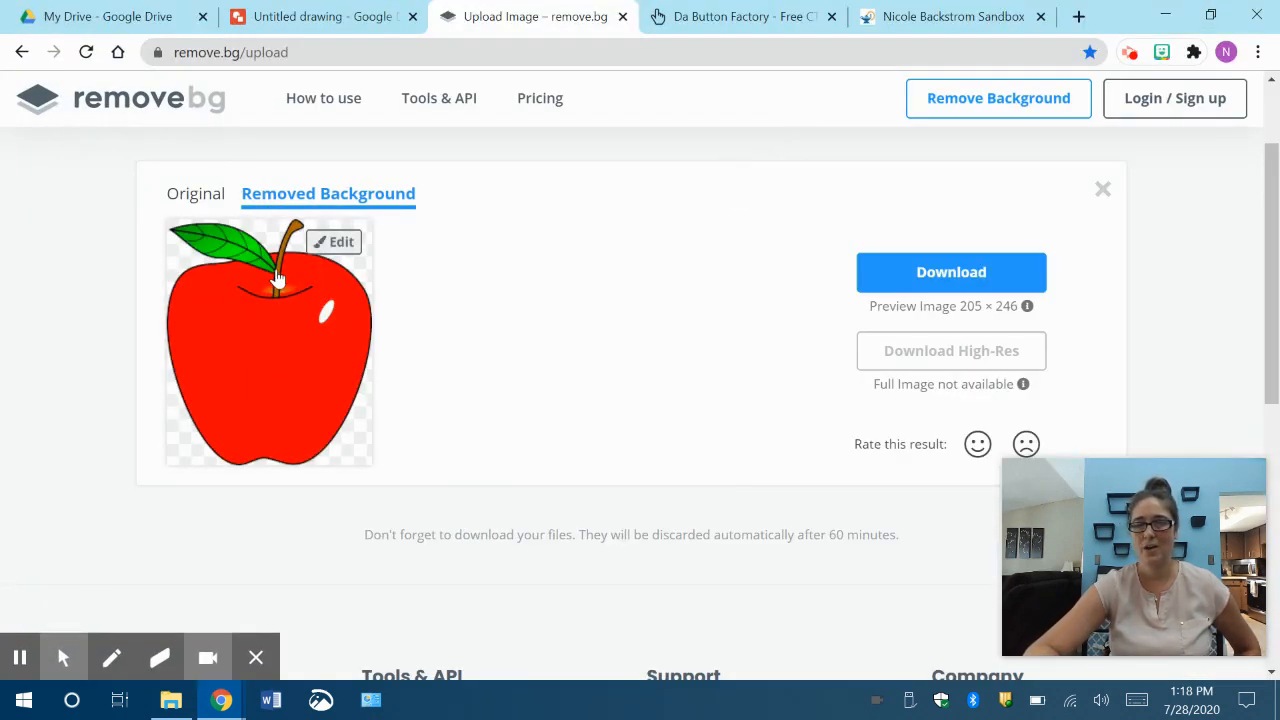
Examine the Erase and Restore tools in the cut-out apple's editor, then close the editor.
click(342, 246)
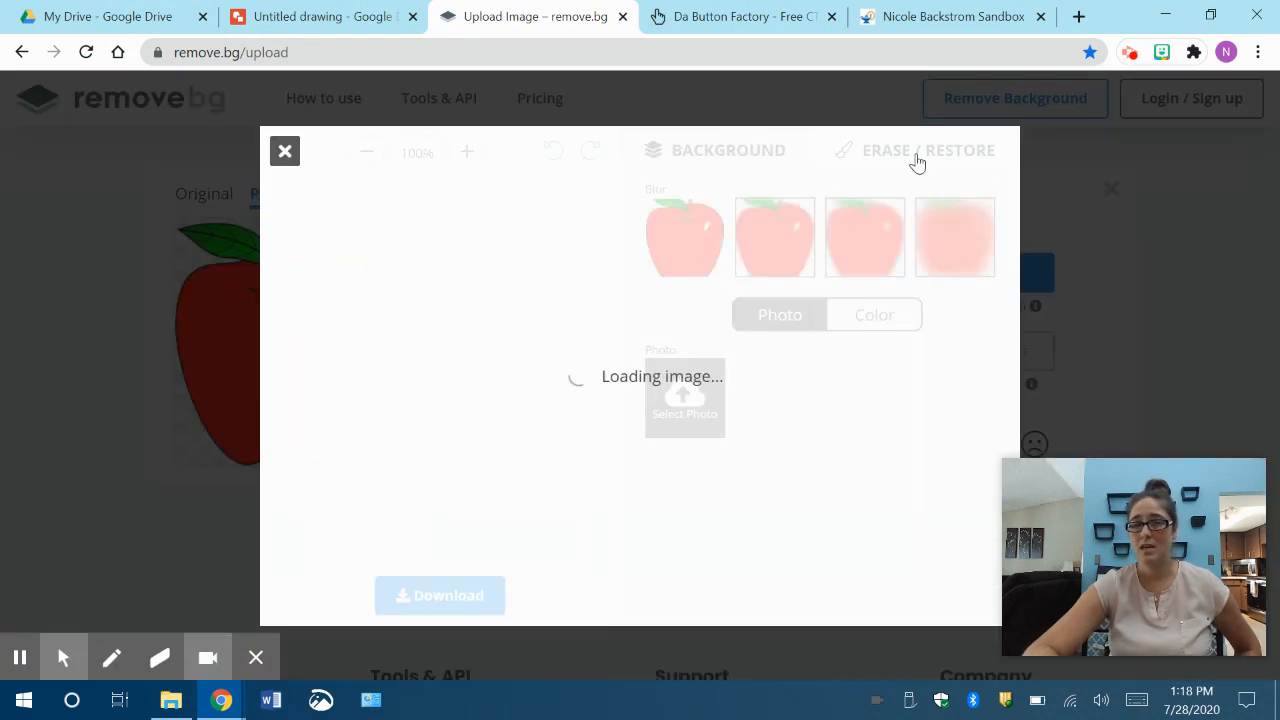
click(912, 161)
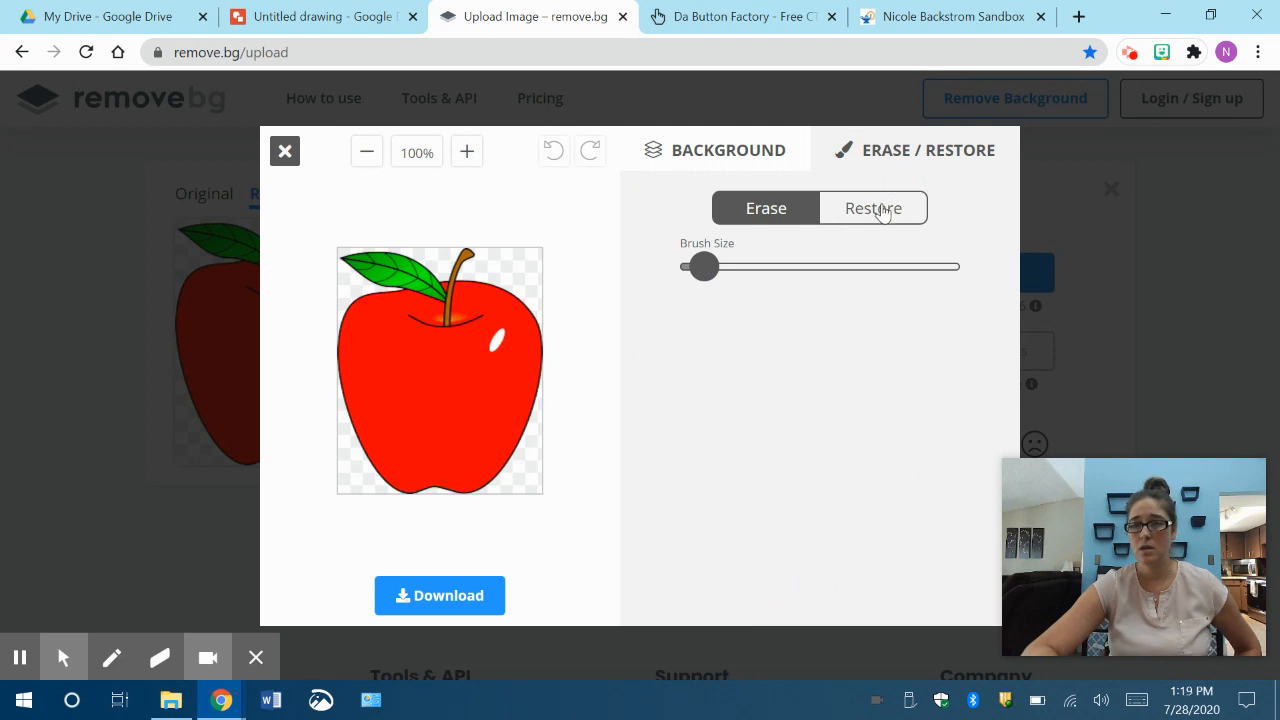
click(881, 210)
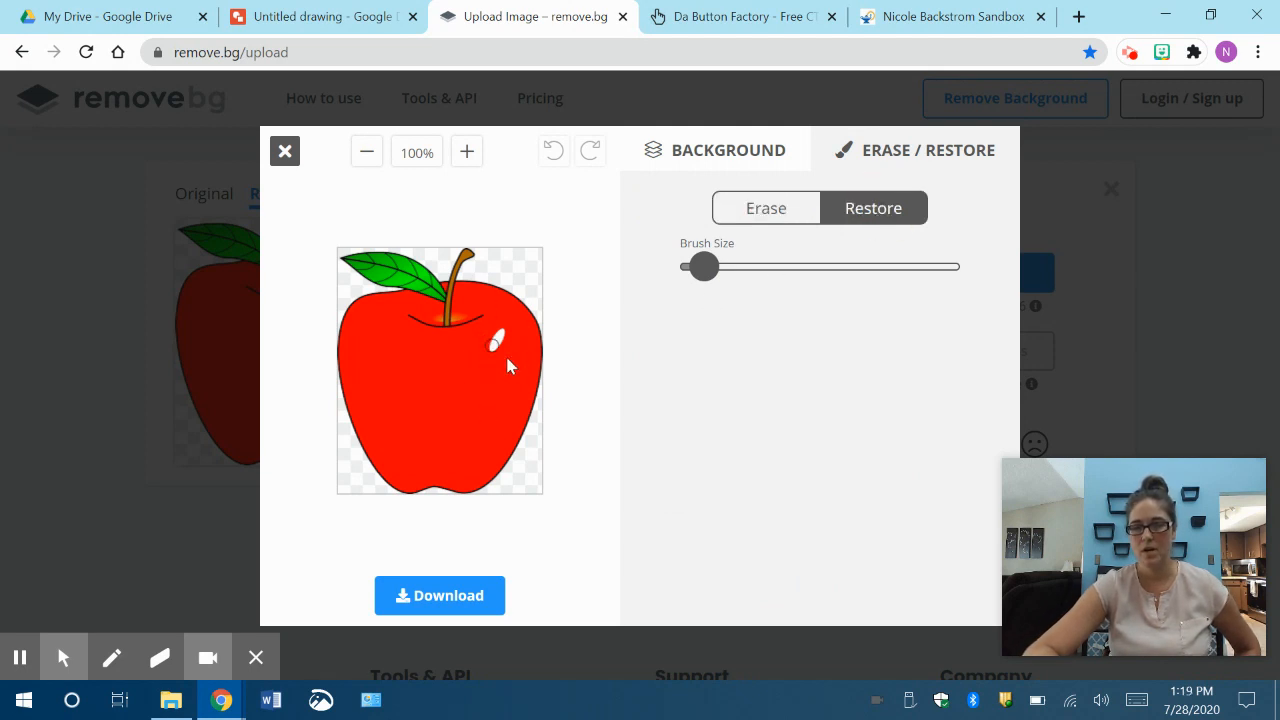
click(751, 214)
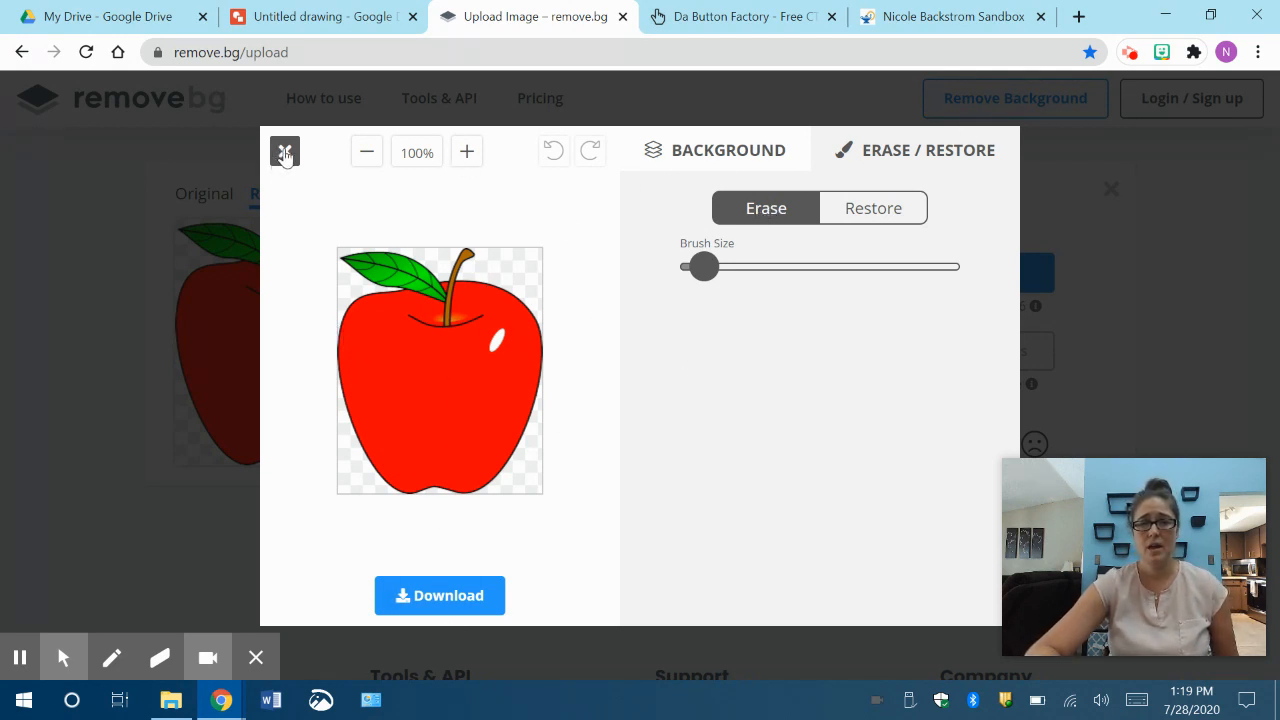
click(285, 152)
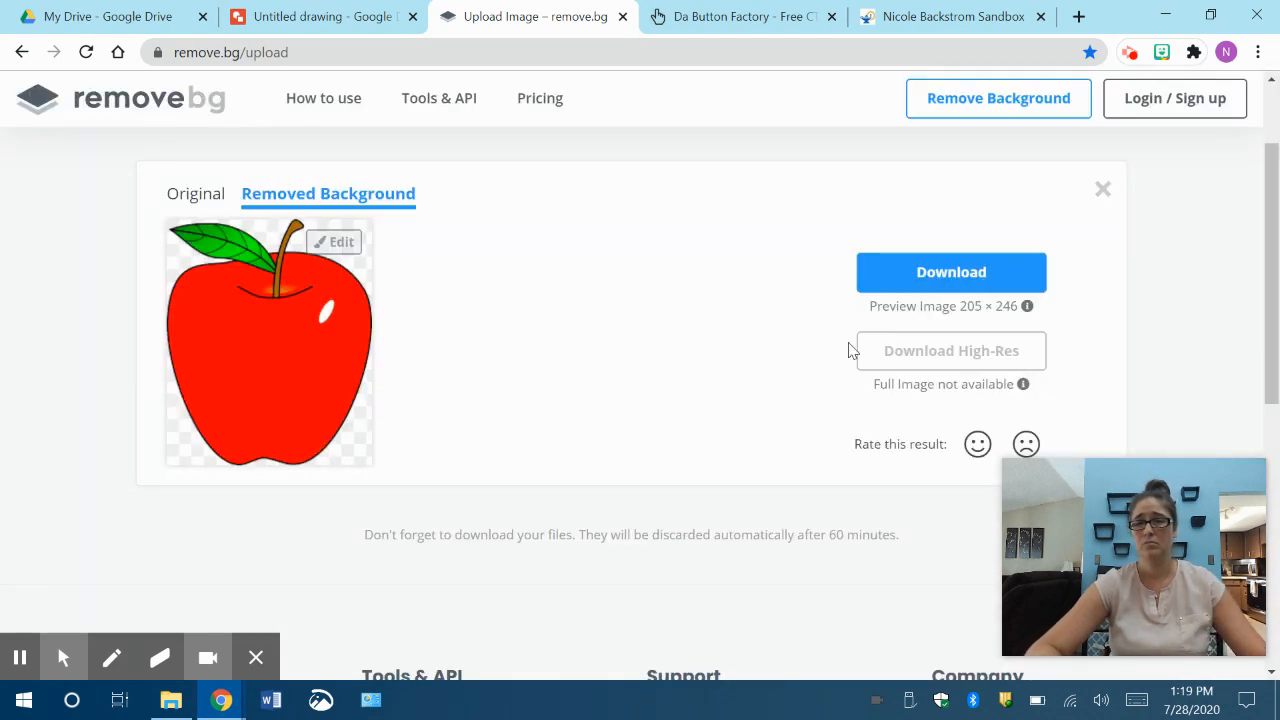
Download the apple image with its background removed as a preview-size PNG.
click(1008, 287)
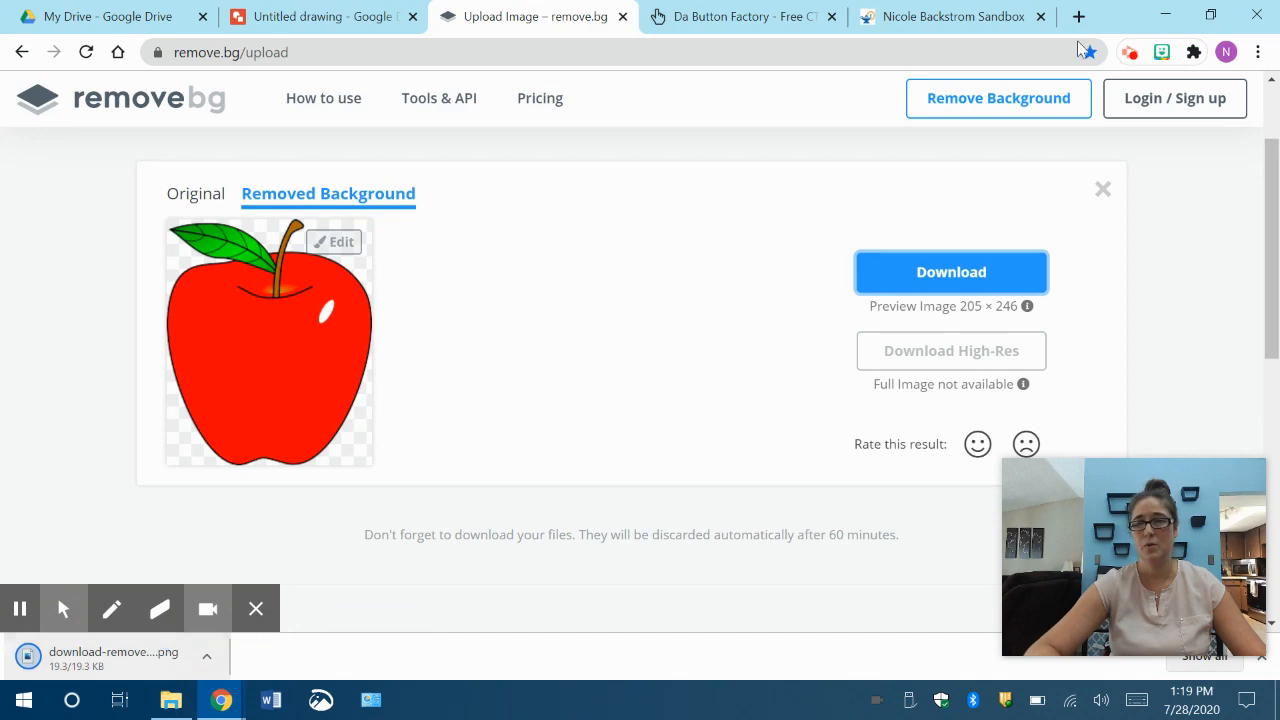
Shrink the browser window, close the Canvas Examples folder window, and copy the downloaded transparent apple PNG to the desktop.
click(1211, 16)
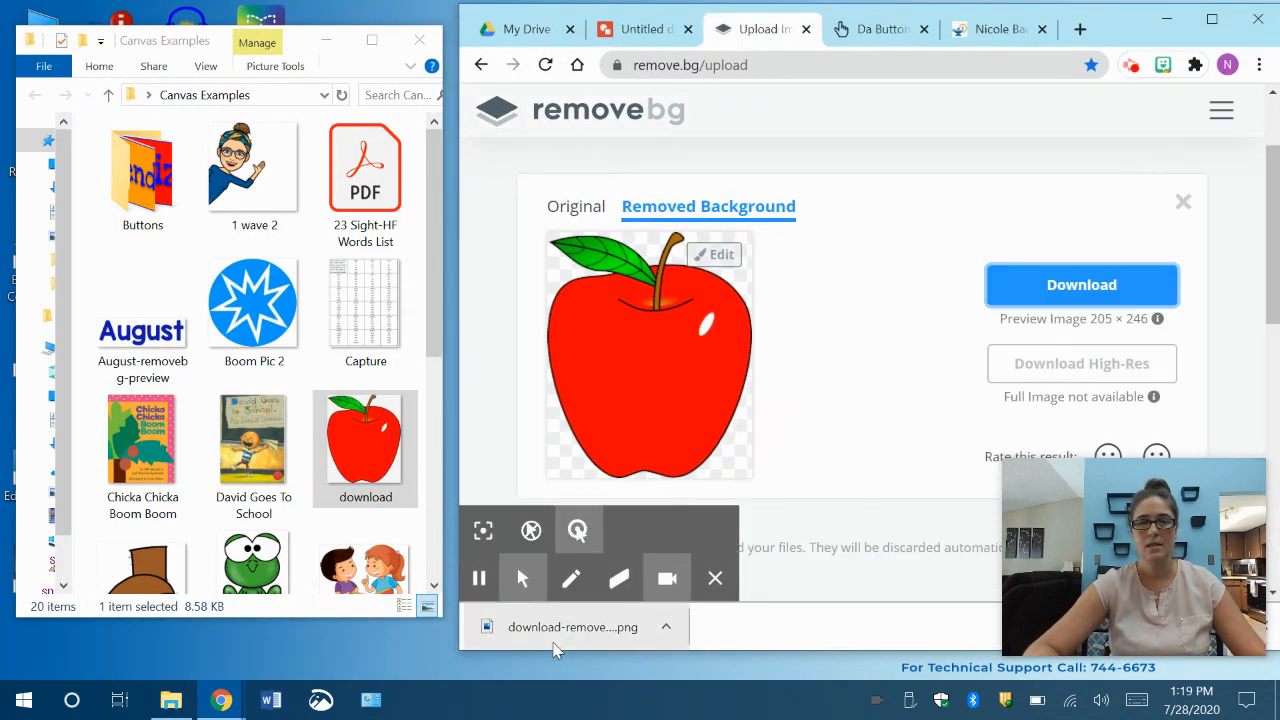
click(419, 44)
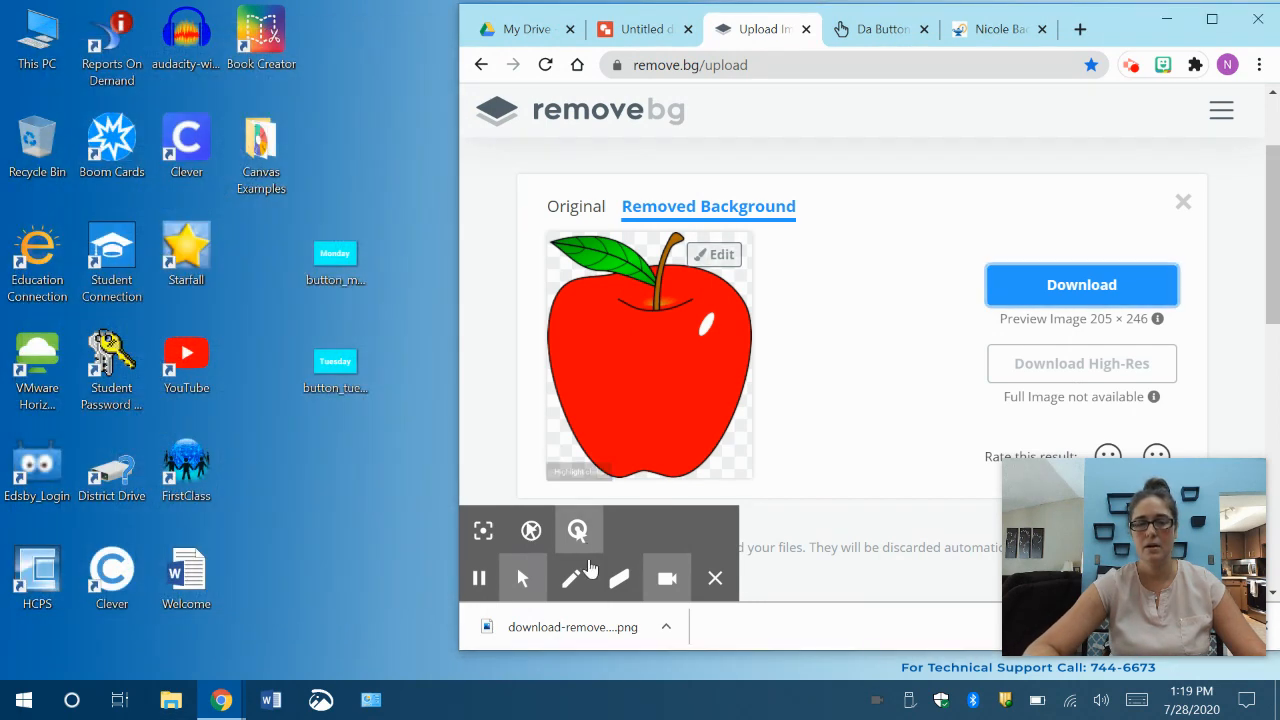
drag(583, 625, 338, 482)
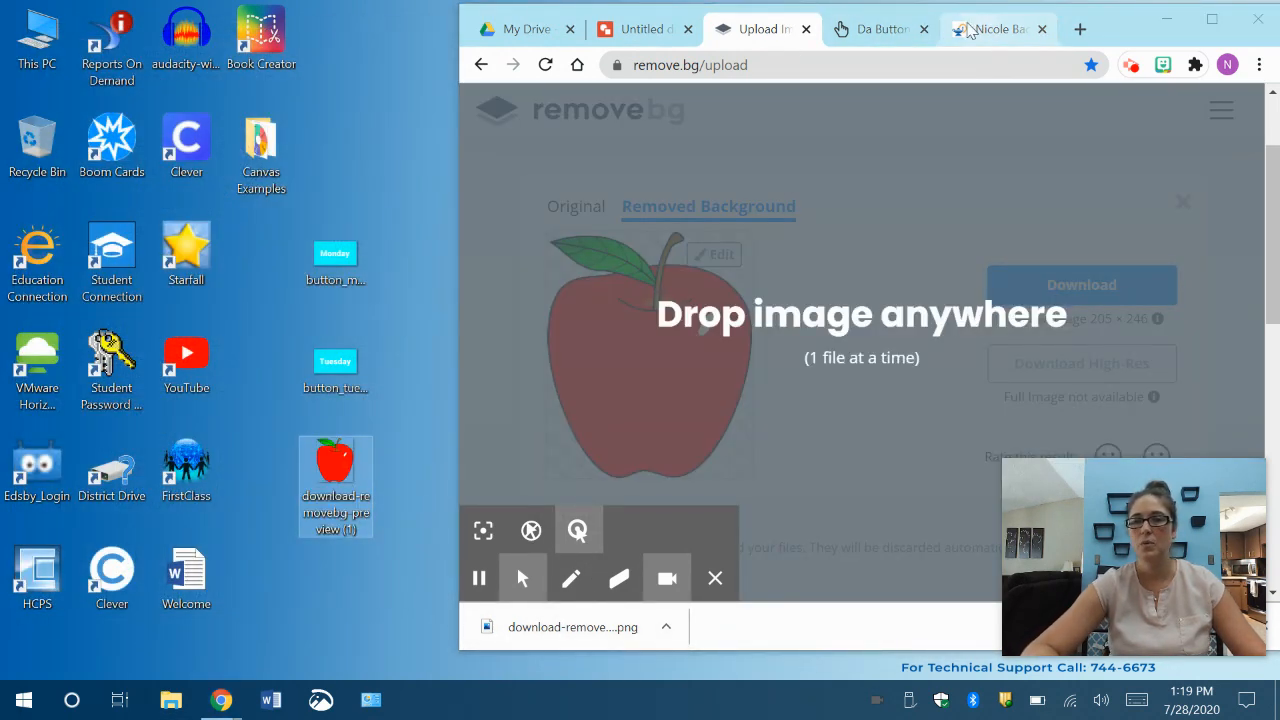
Switch to the Untitled drawing and insert the transparent apple image from the desktop beside the existing apple.
click(537, 40)
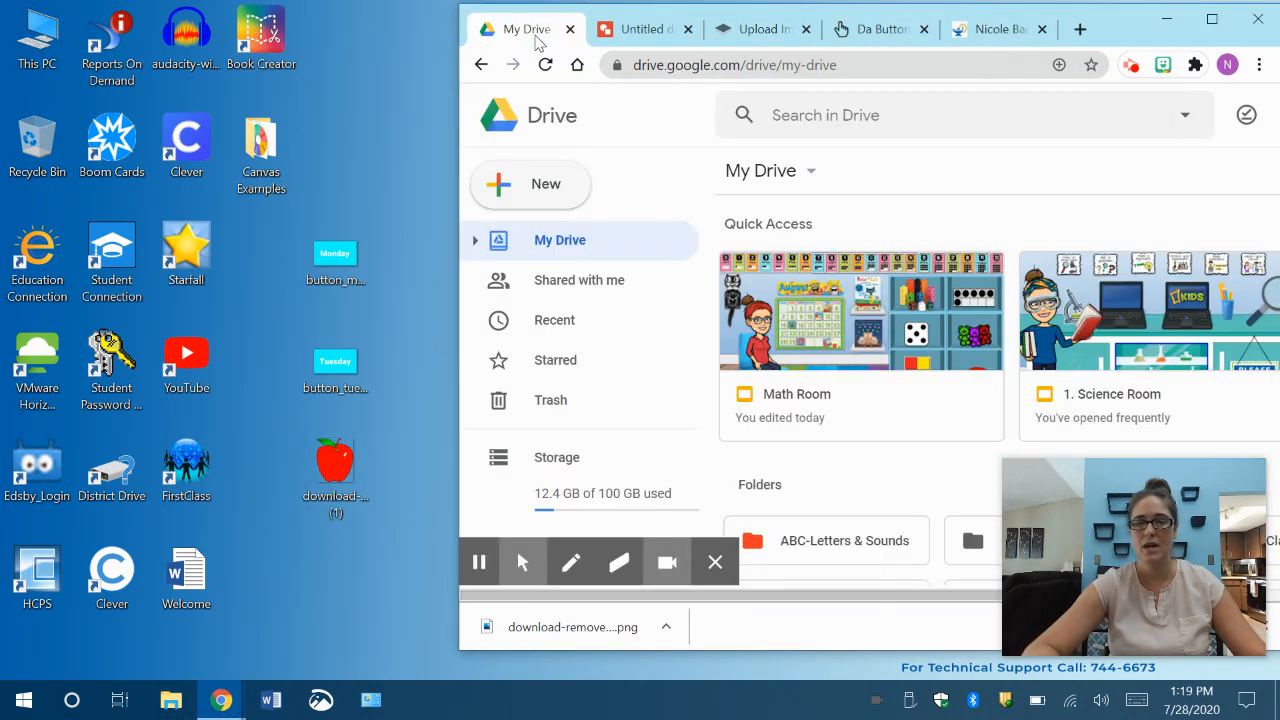
click(661, 37)
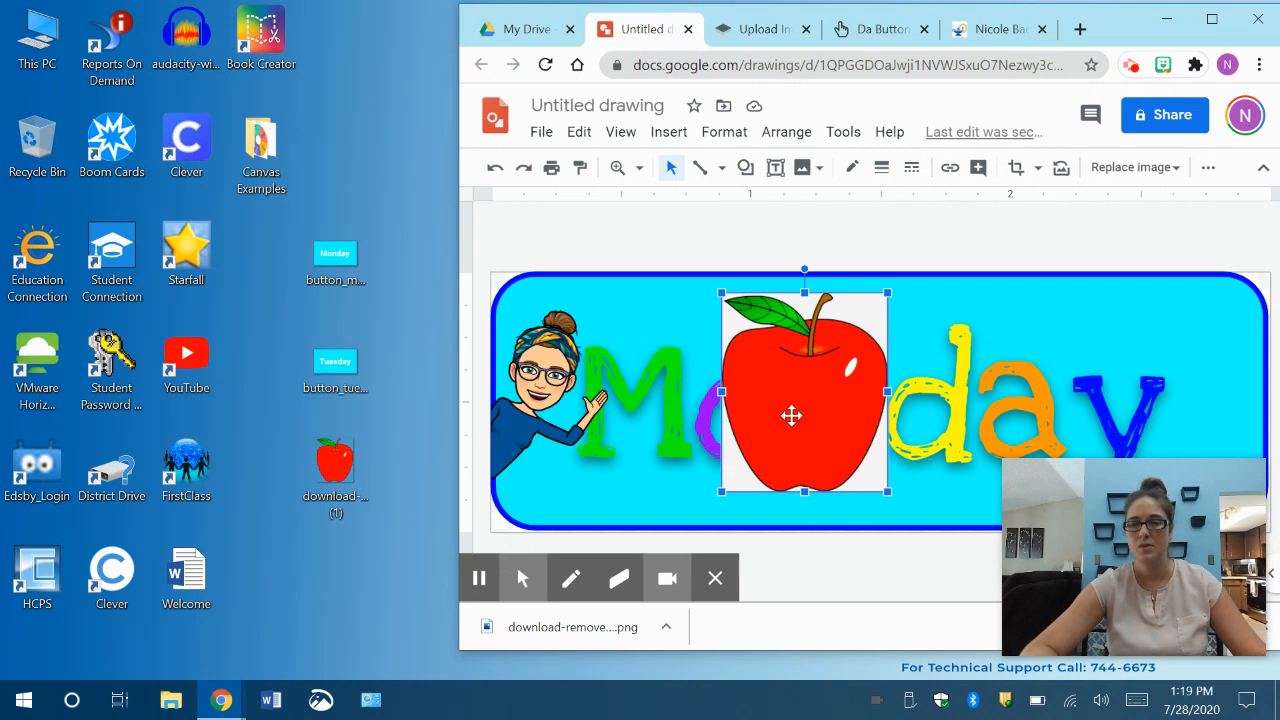
mouse_move(336, 460)
mouse_down()
mouse_move(372, 460)
mouse_move(755, 335)
mouse_move(623, 333)
mouse_up()
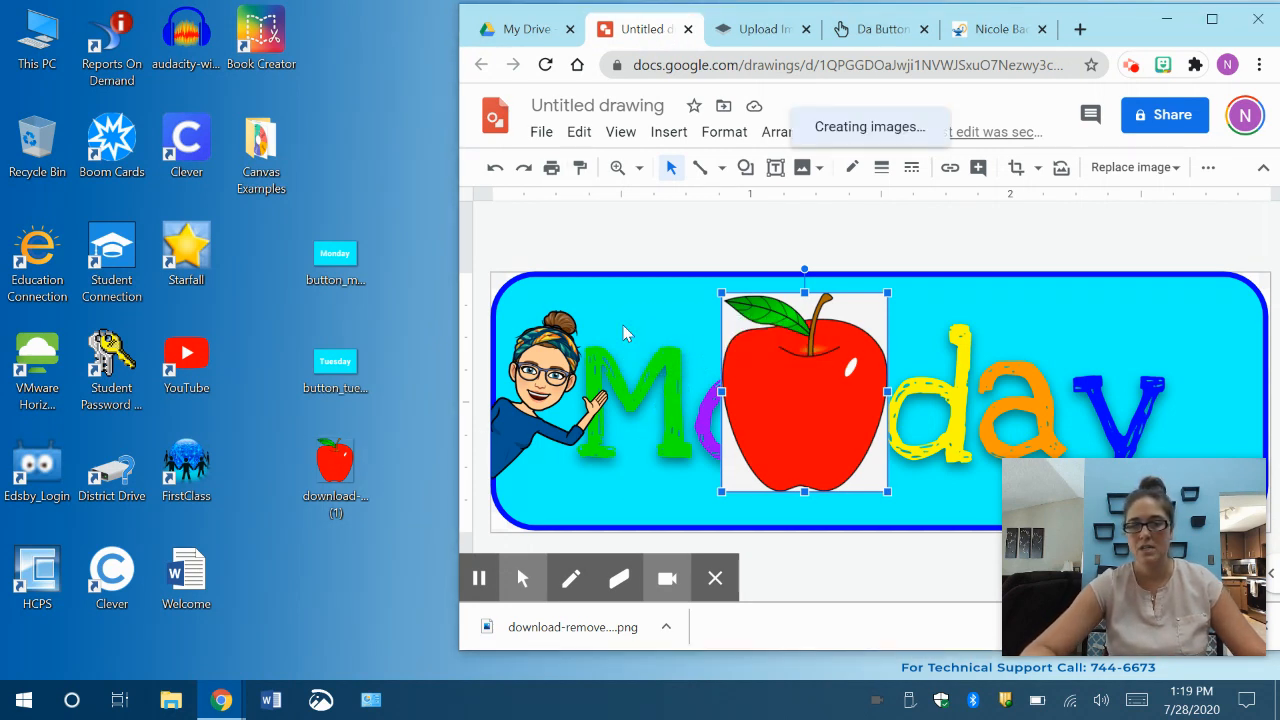
drag(631, 289, 619, 371)
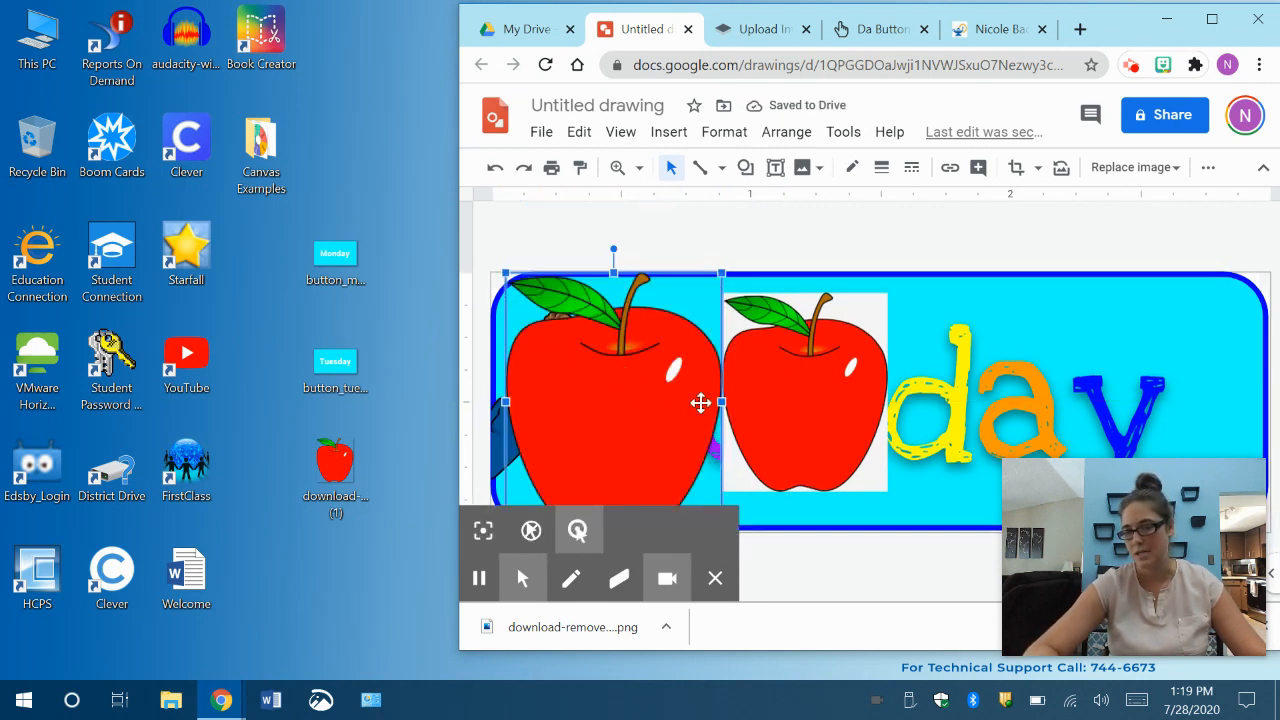
Delete the white-background apple, the transparent apple and the waving avatar from the Monday button.
click(809, 345)
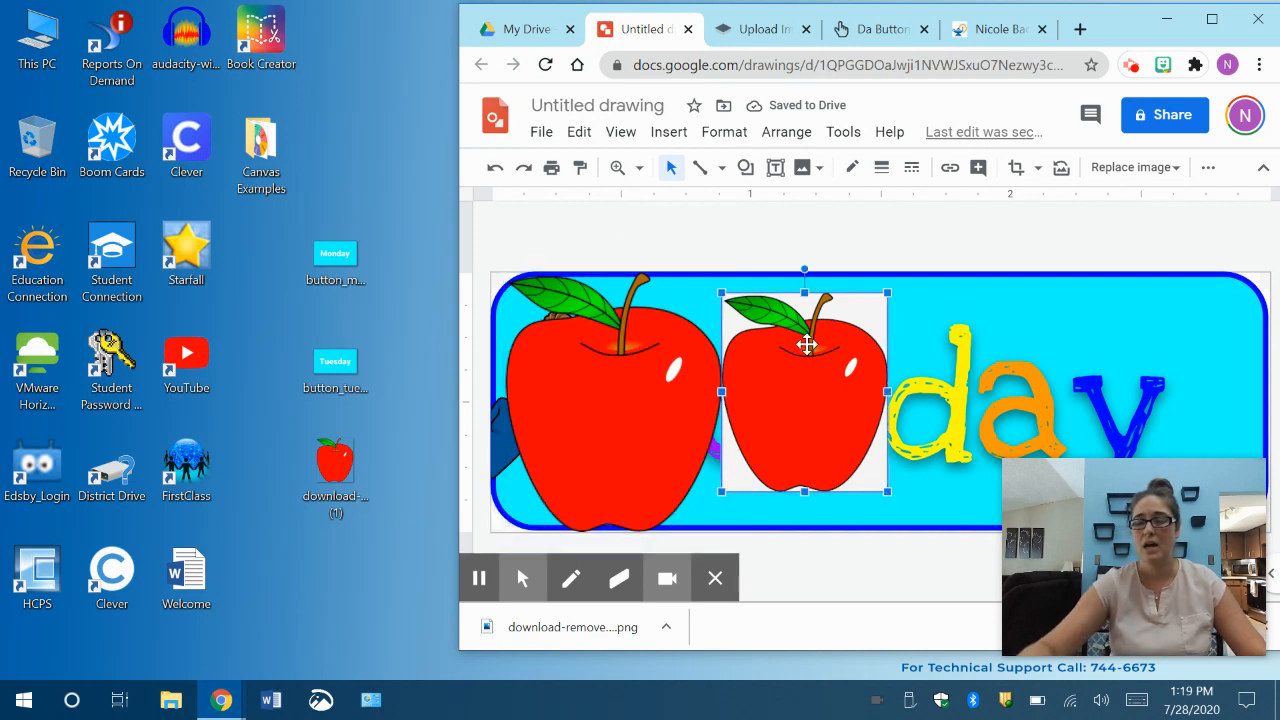
key(Delete)
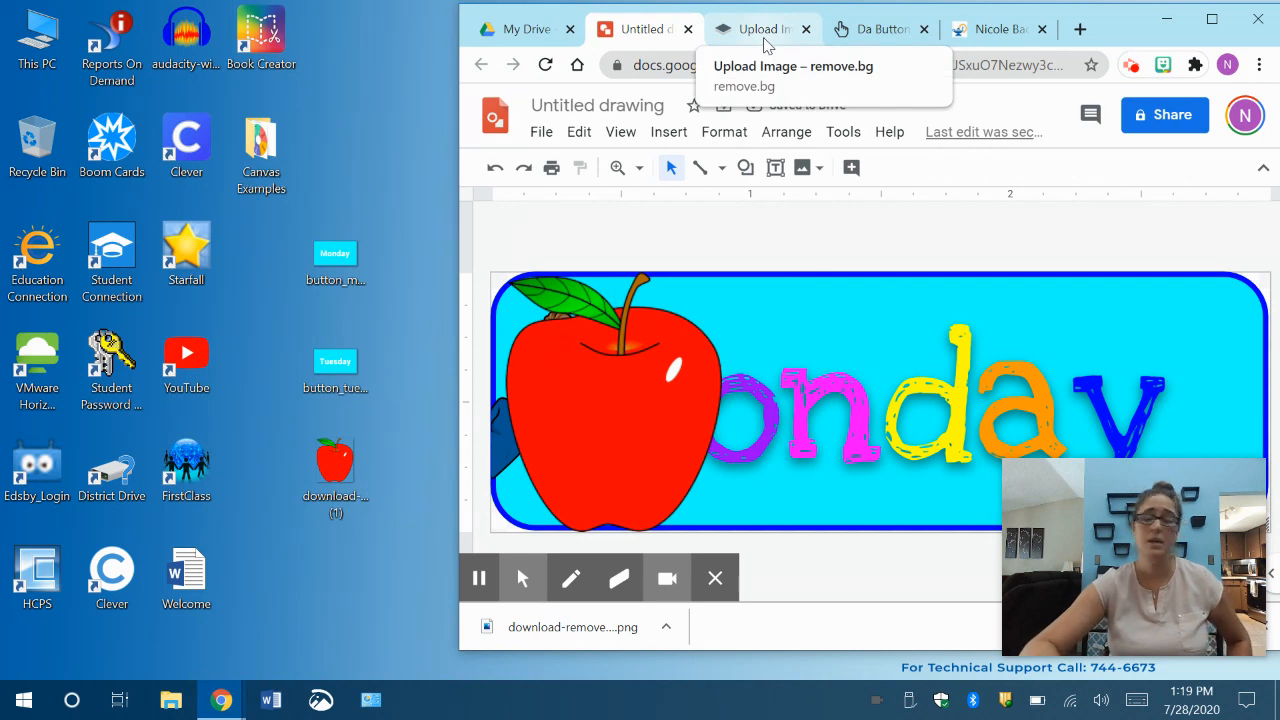
click(657, 364)
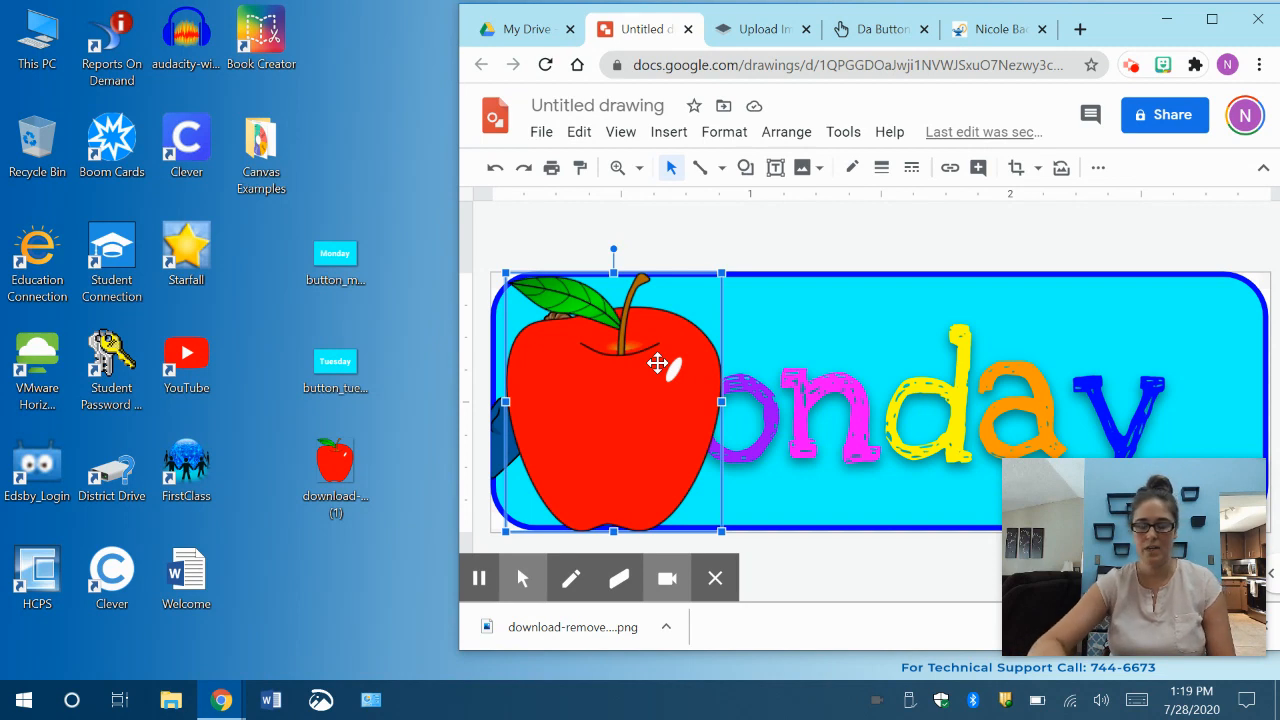
key(Delete)
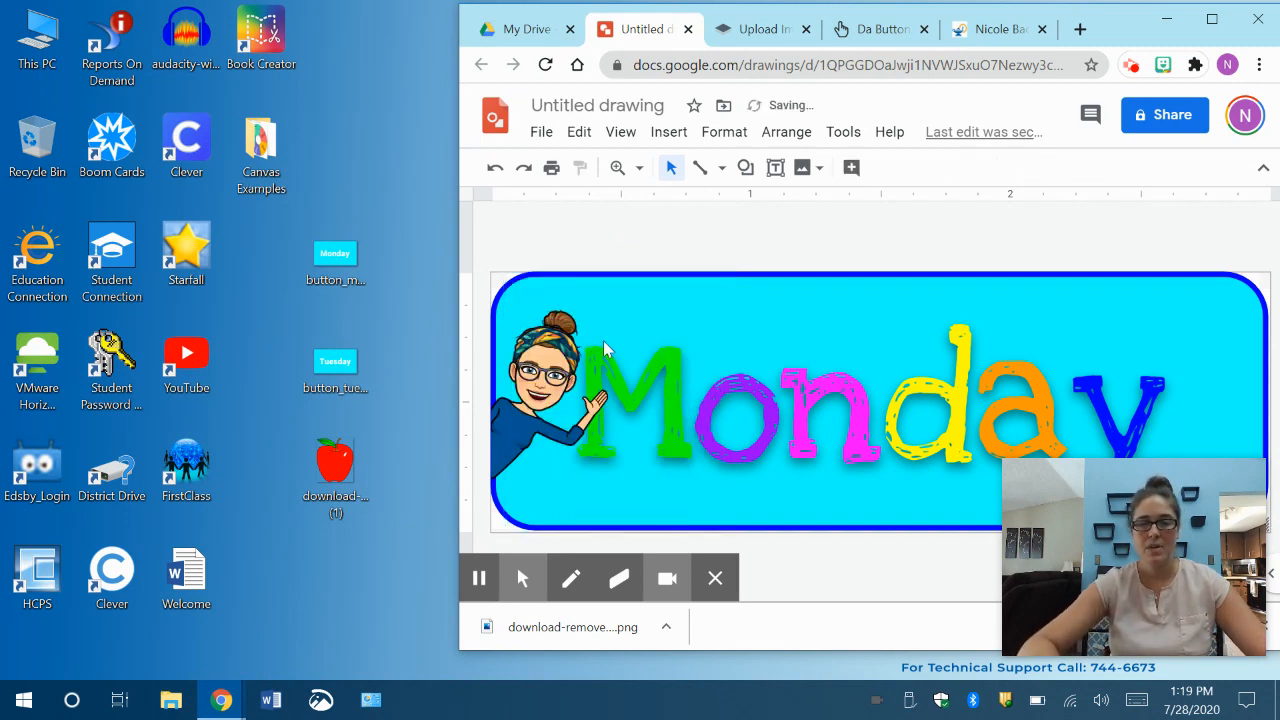
click(536, 362)
key(Delete)
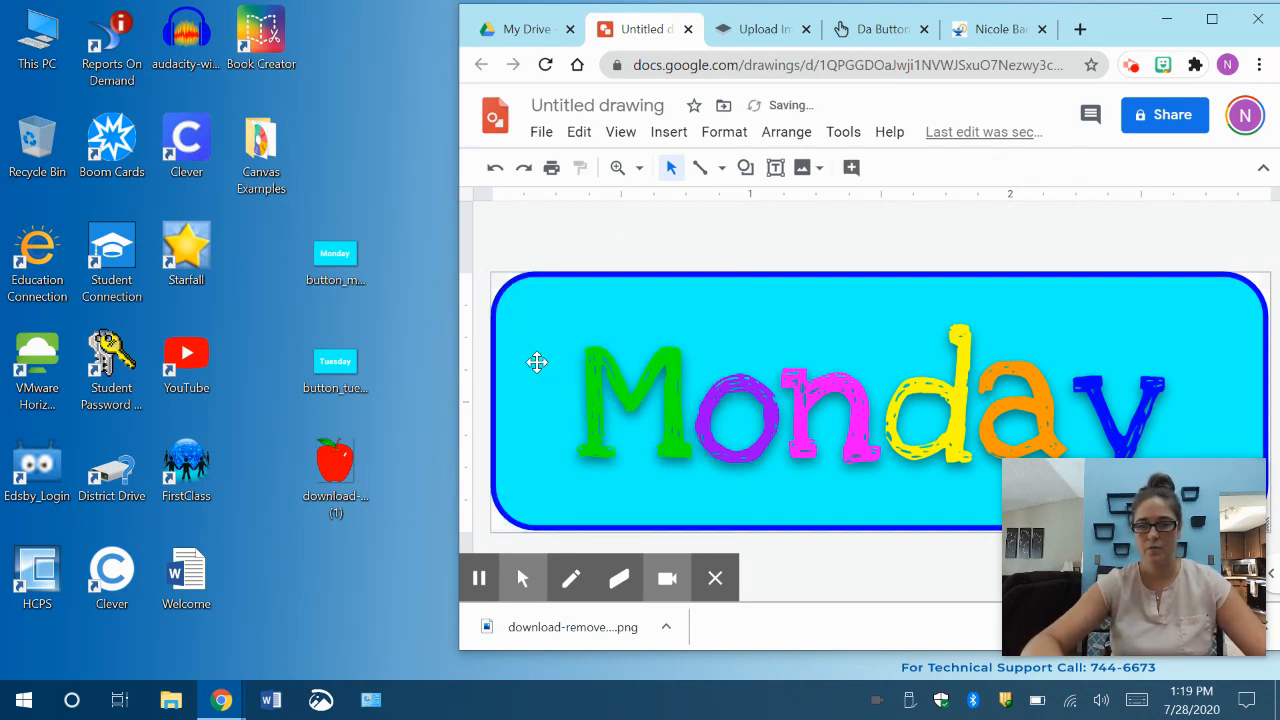
Maximize the browser window, dismiss the downloads bar, and rename the drawing as Monday.
click(1211, 19)
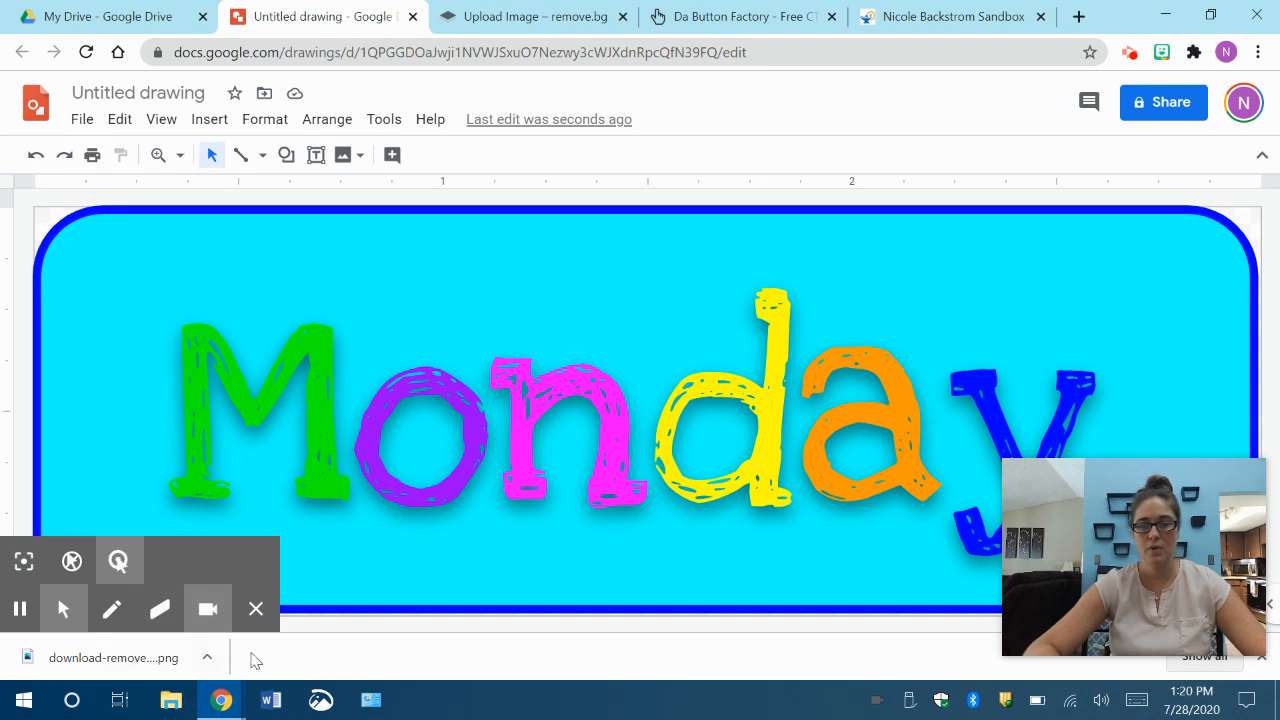
click(258, 612)
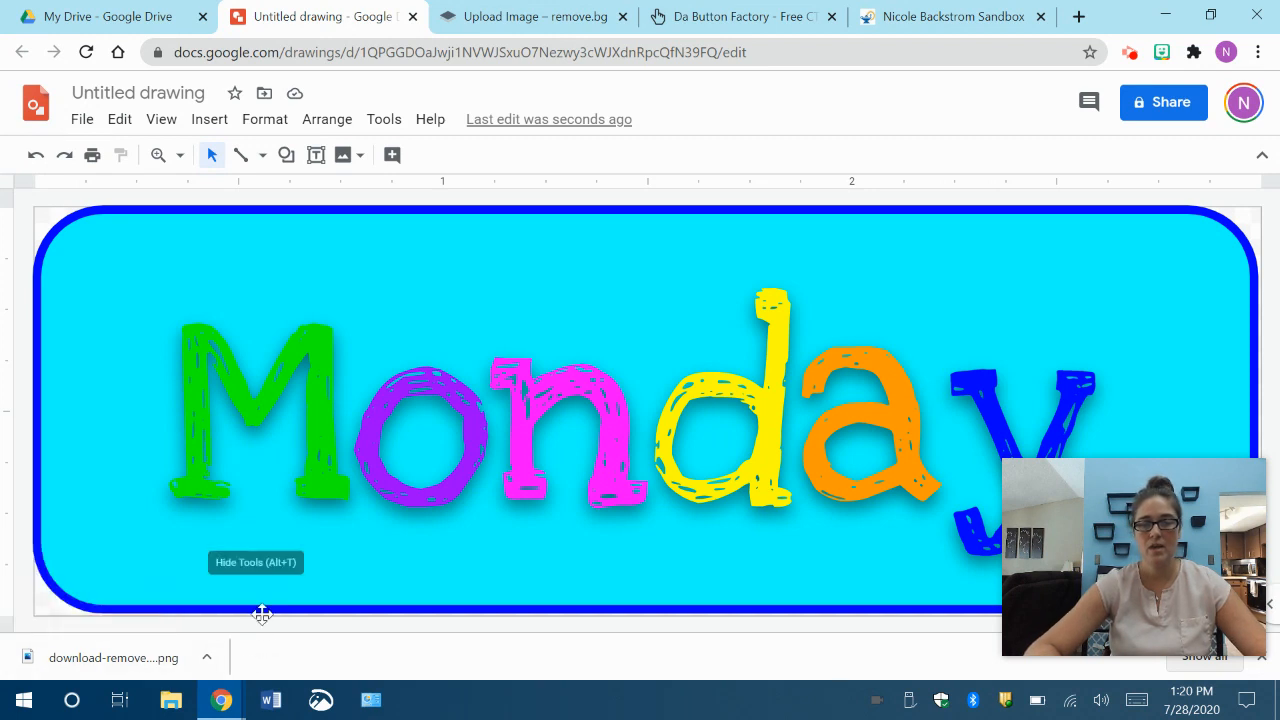
click(1263, 659)
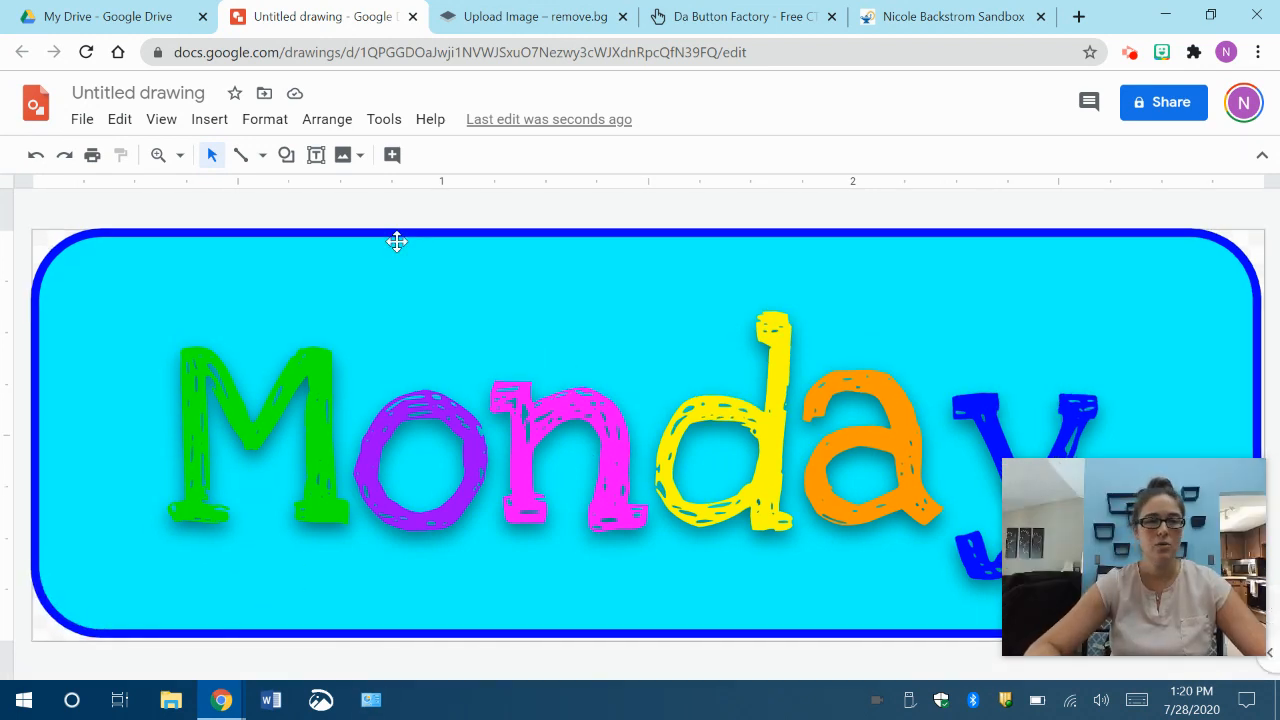
click(108, 94)
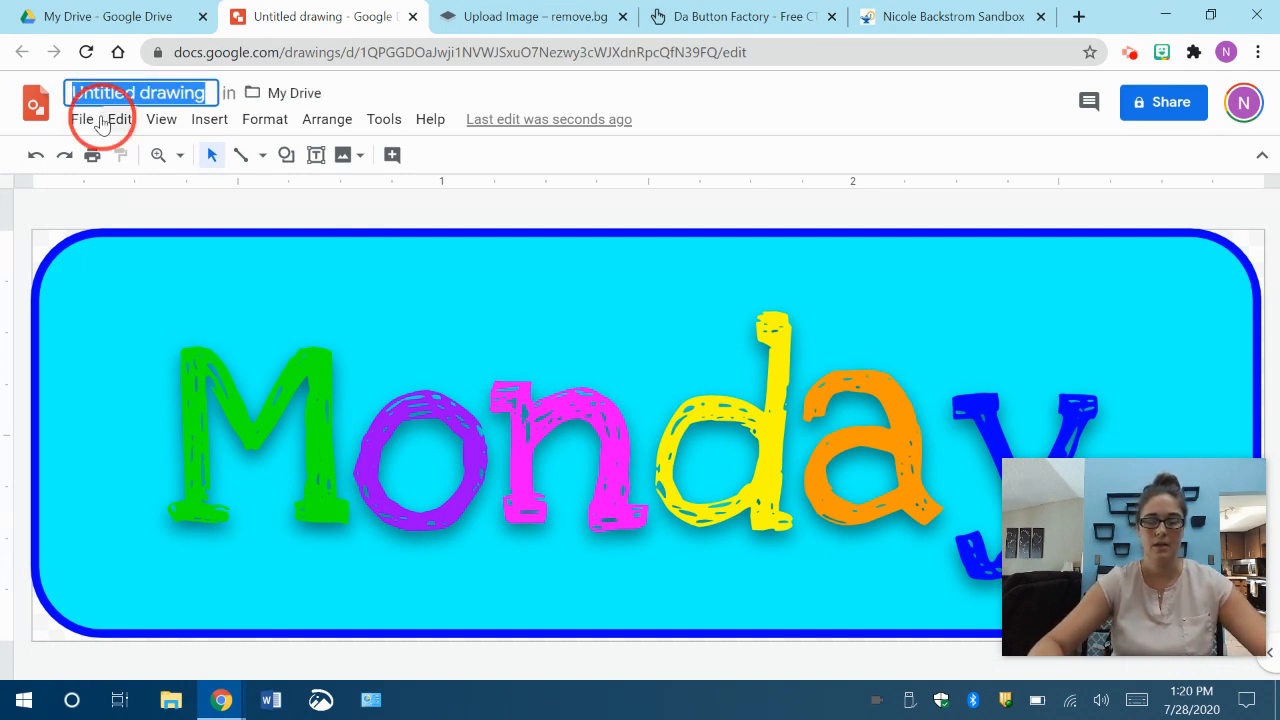
text(Monday)
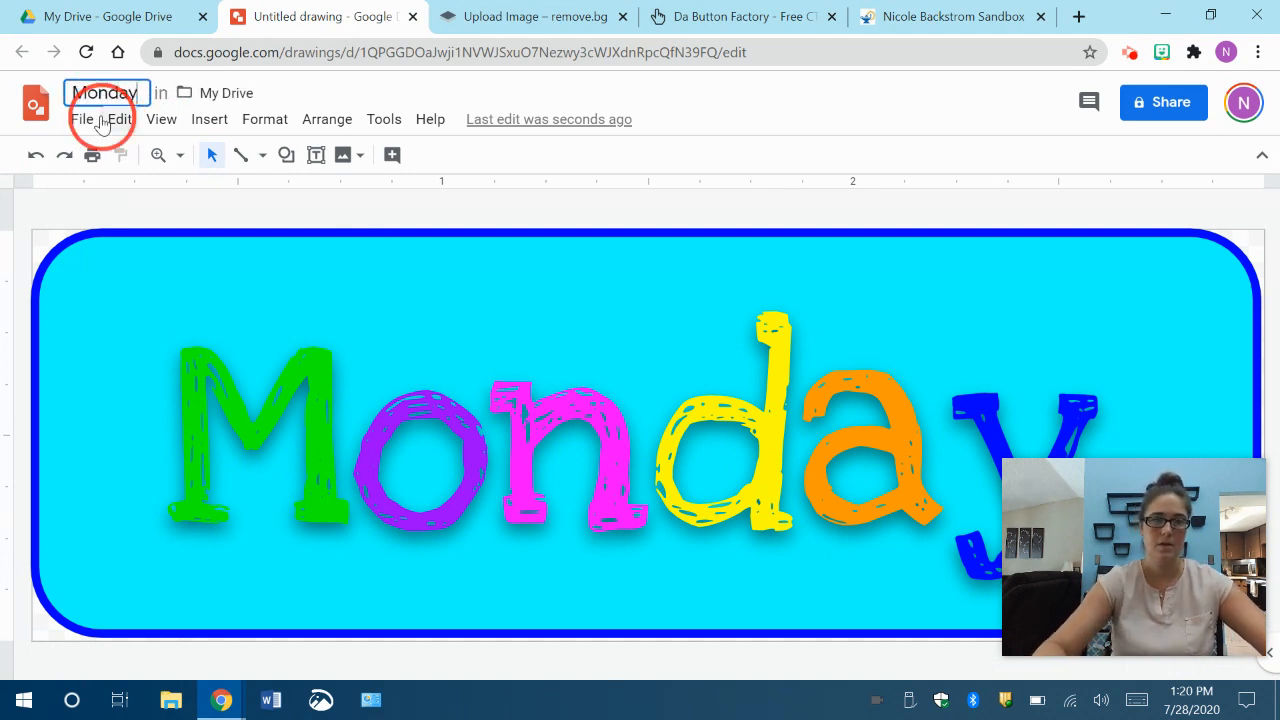
Download the drawing as a PNG image and copy Monday.png to the desktop.
click(101, 120)
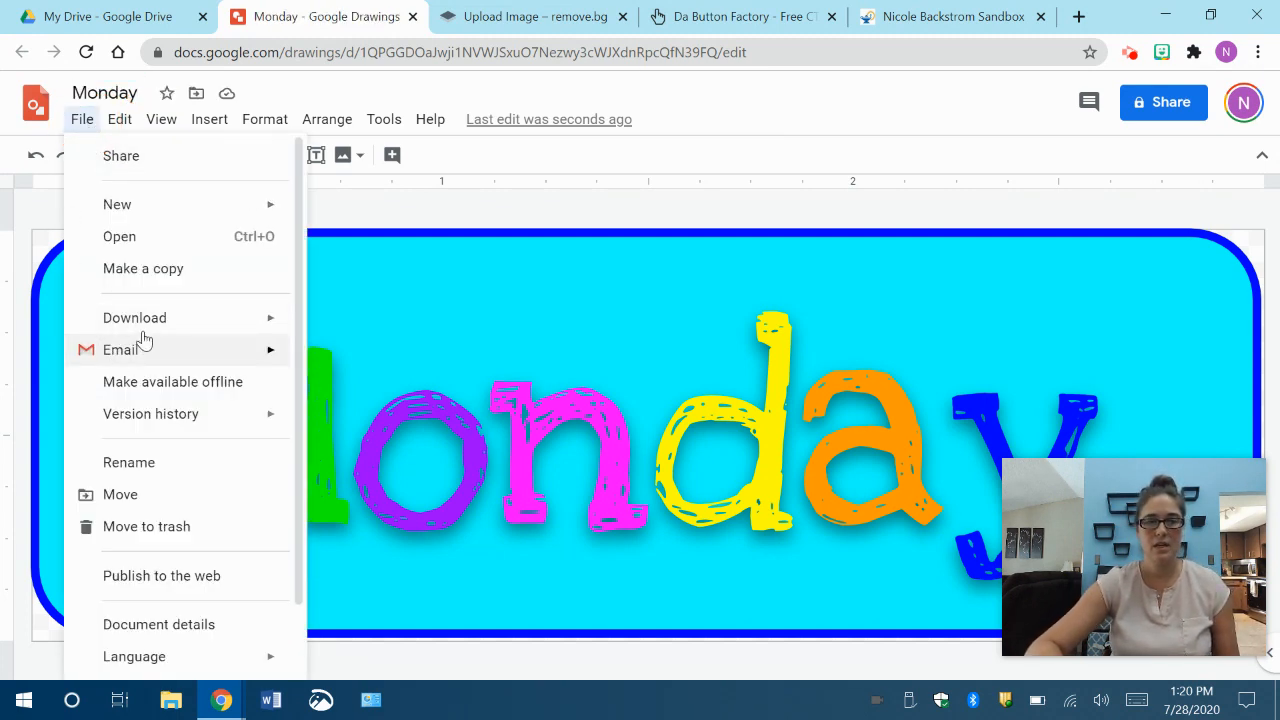
mouse_move(155, 330)
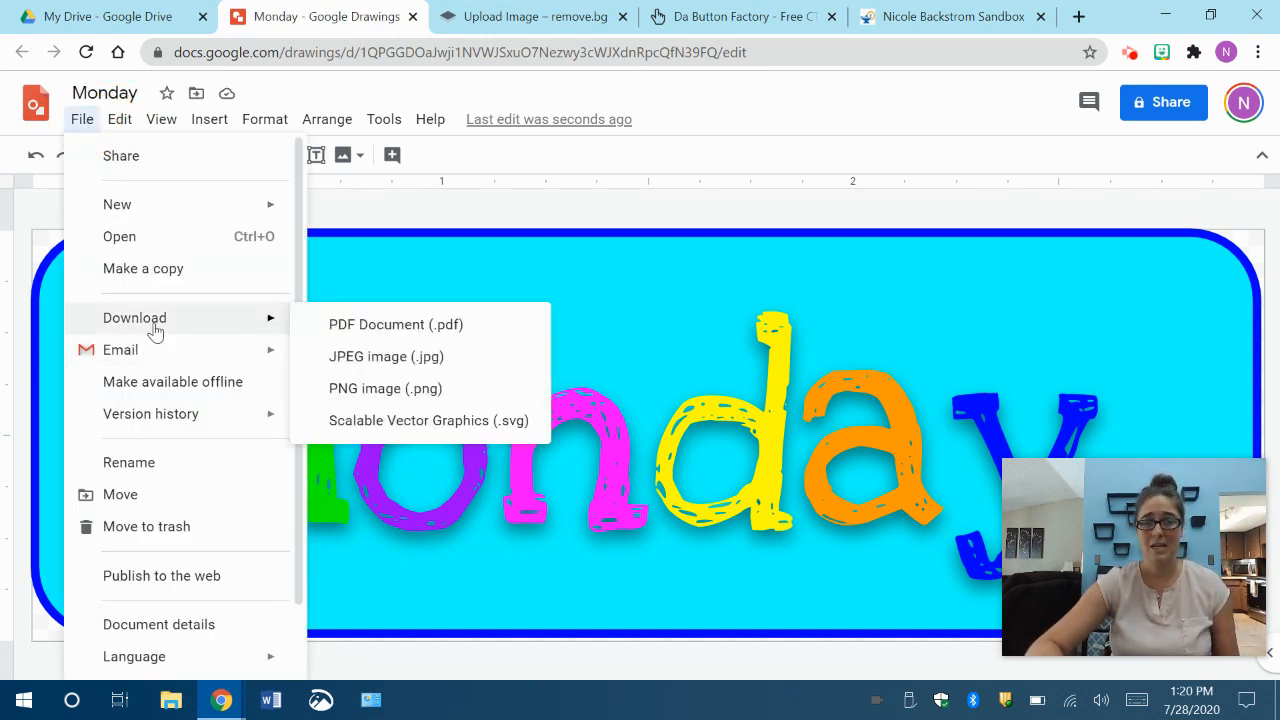
click(398, 390)
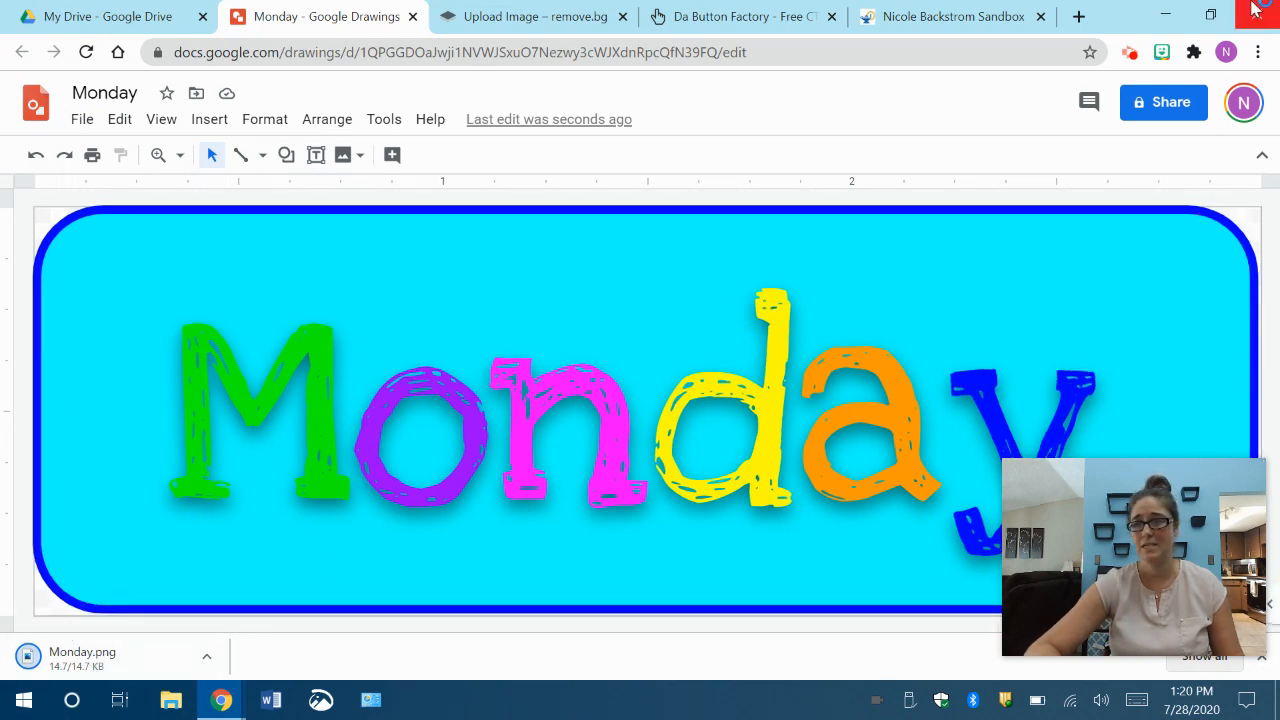
click(1211, 14)
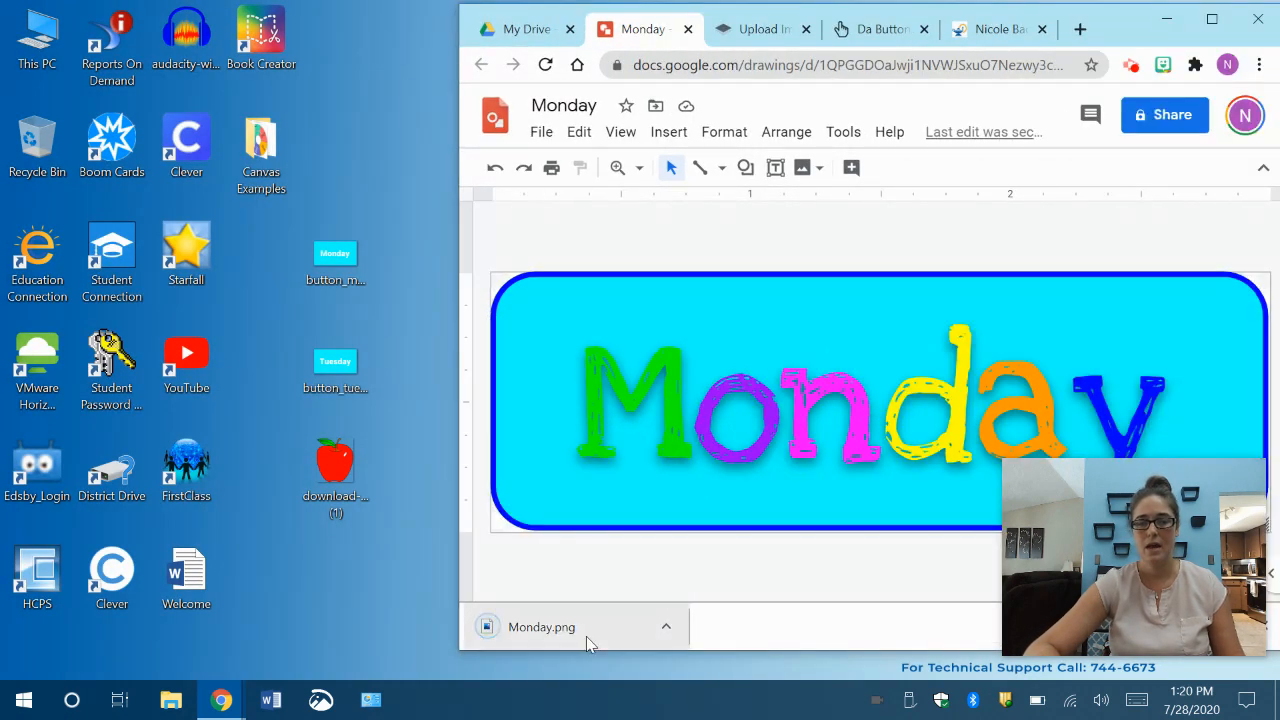
drag(584, 636, 336, 148)
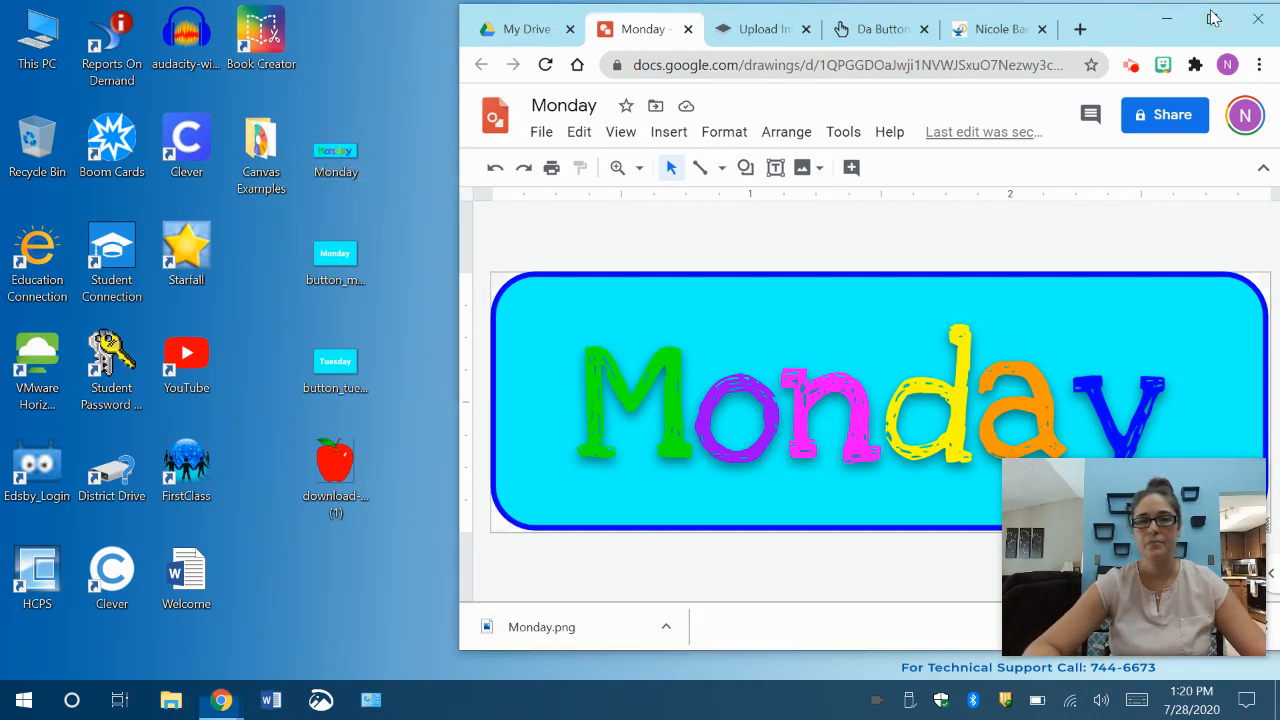
click(1213, 18)
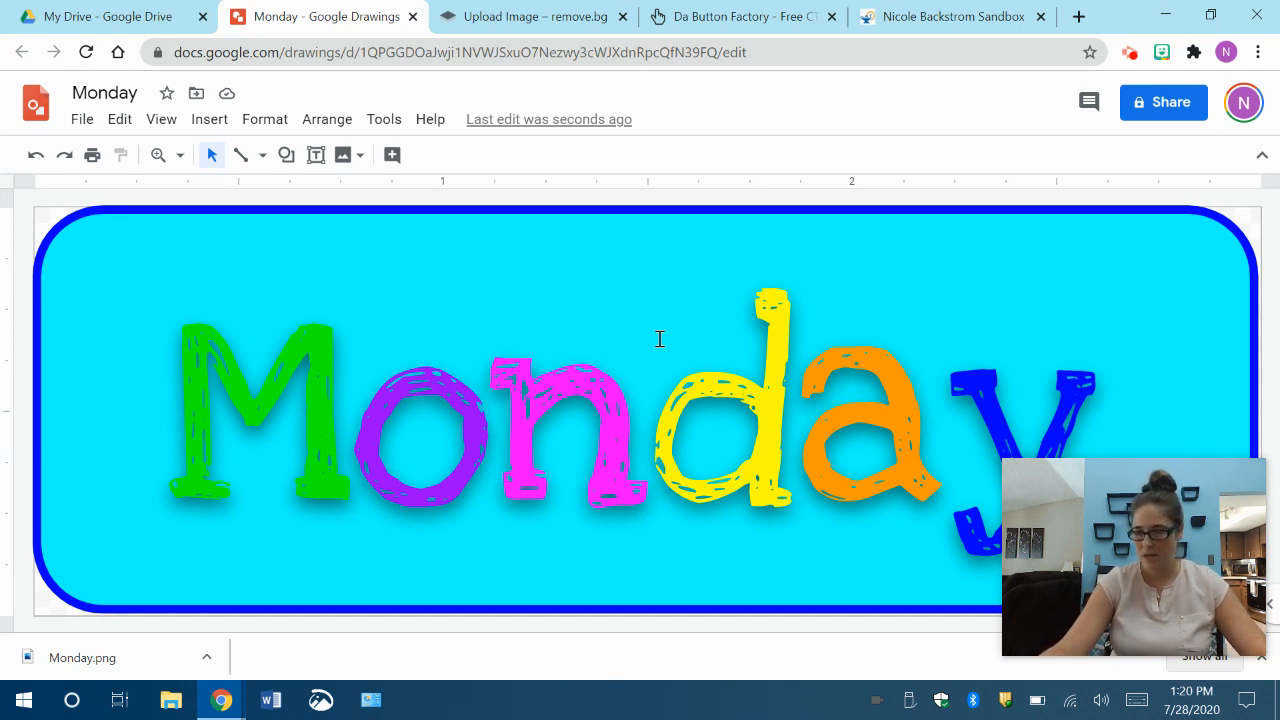
Examine the custom page dimensions and size presets in the drawing's page setup, and cancel the dialog.
click(82, 120)
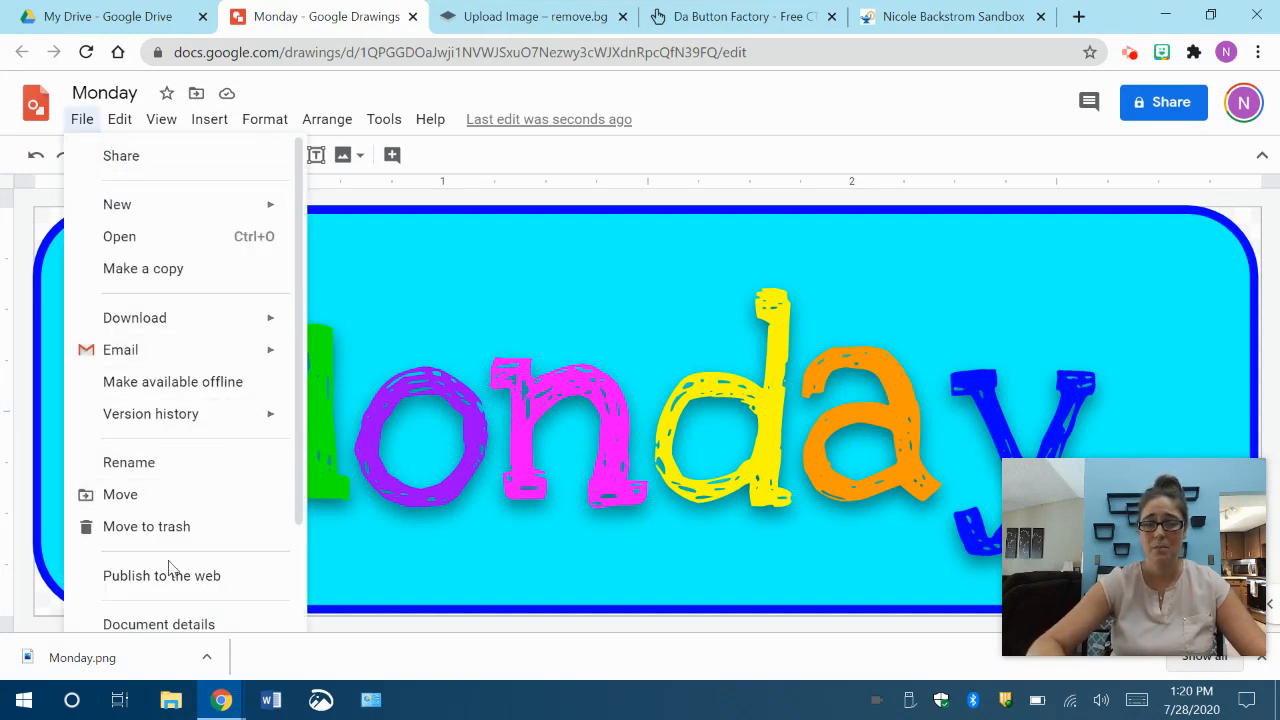
mouse_move(124, 212)
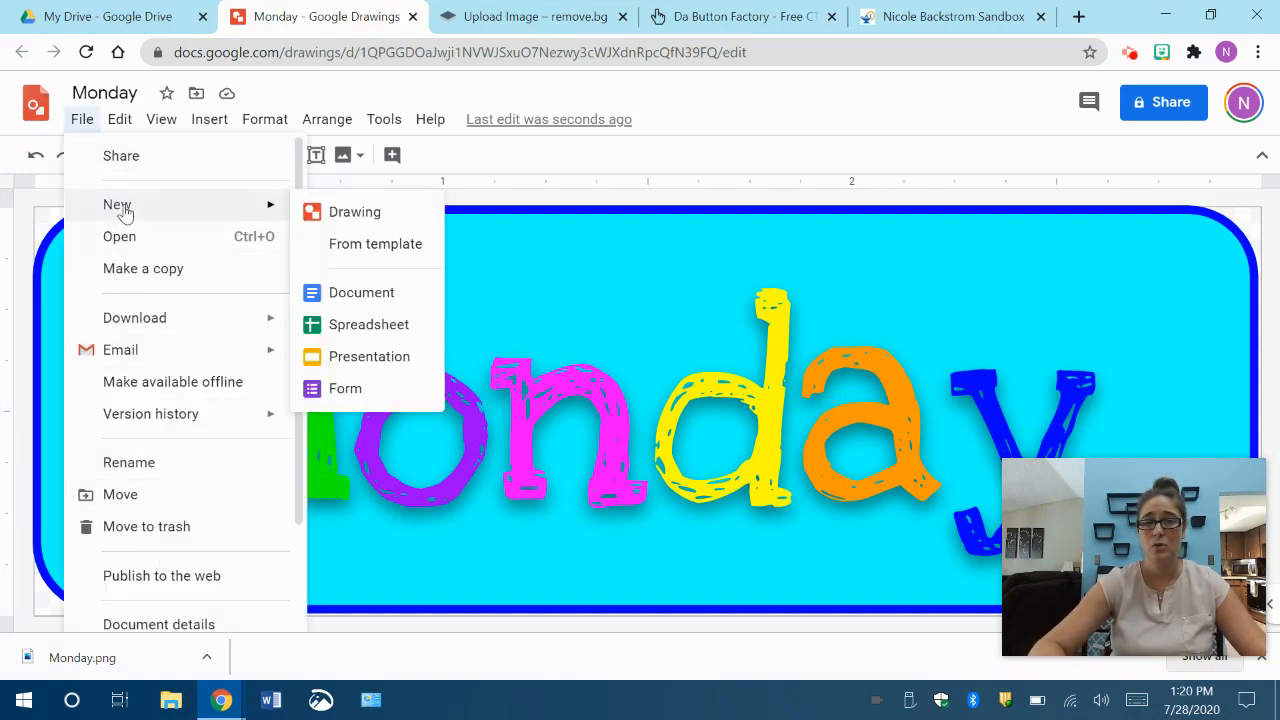
scroll(183, 591, down, 2)
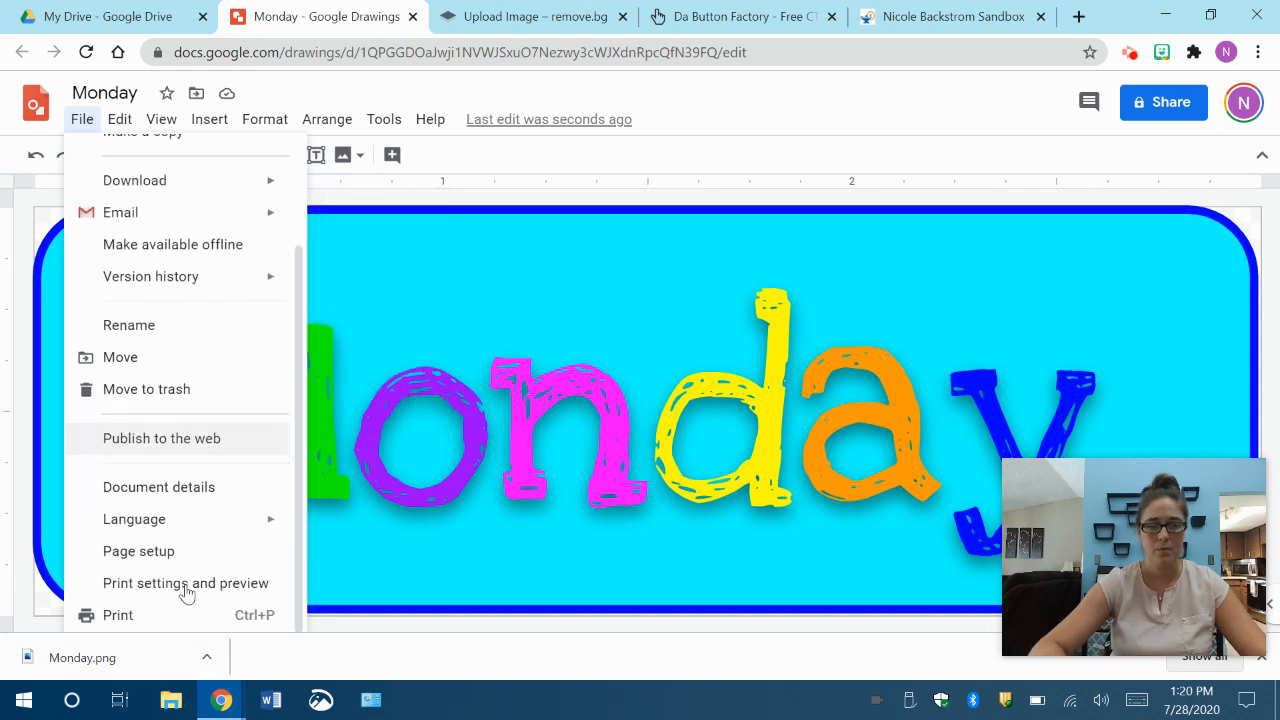
click(177, 554)
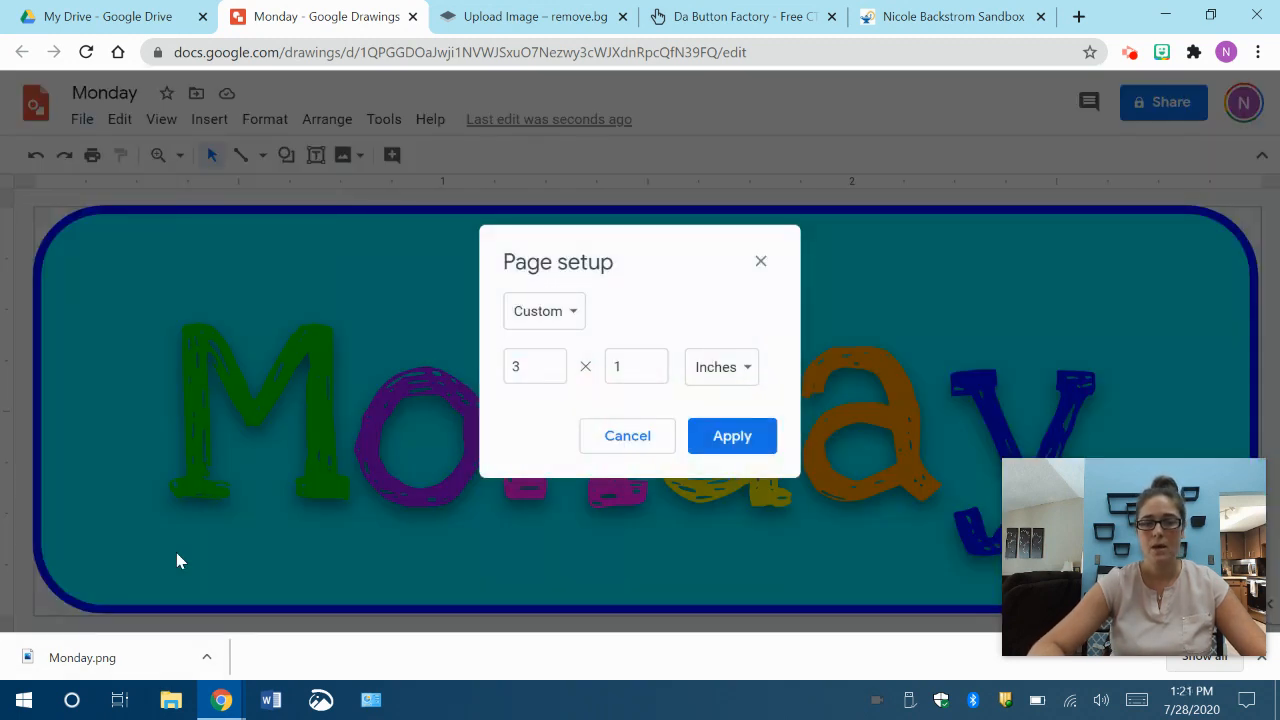
click(568, 312)
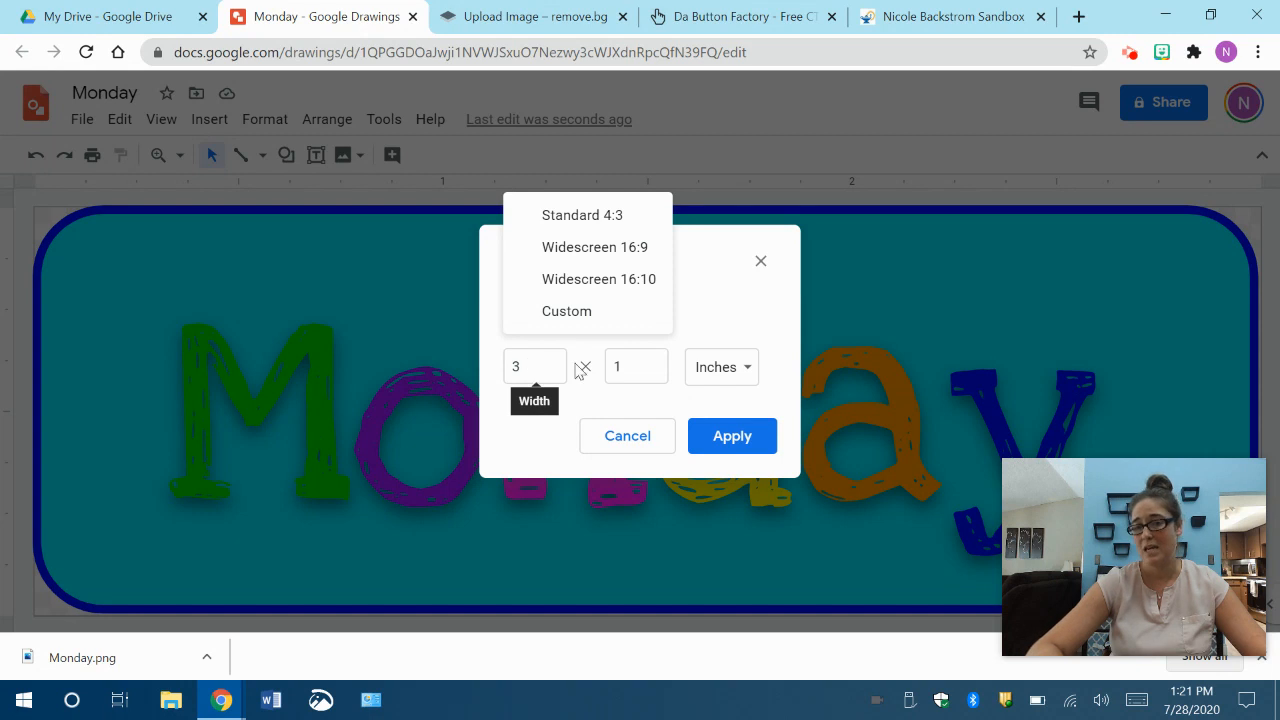
click(660, 445)
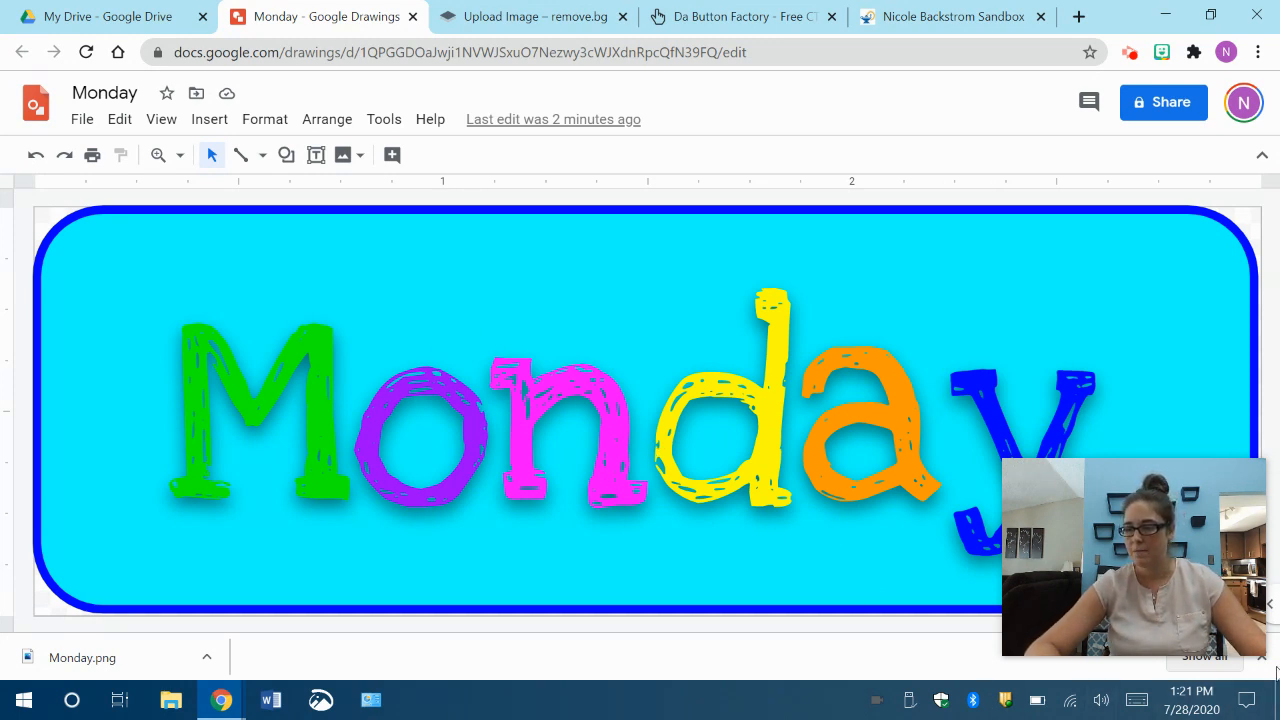
click(1260, 658)
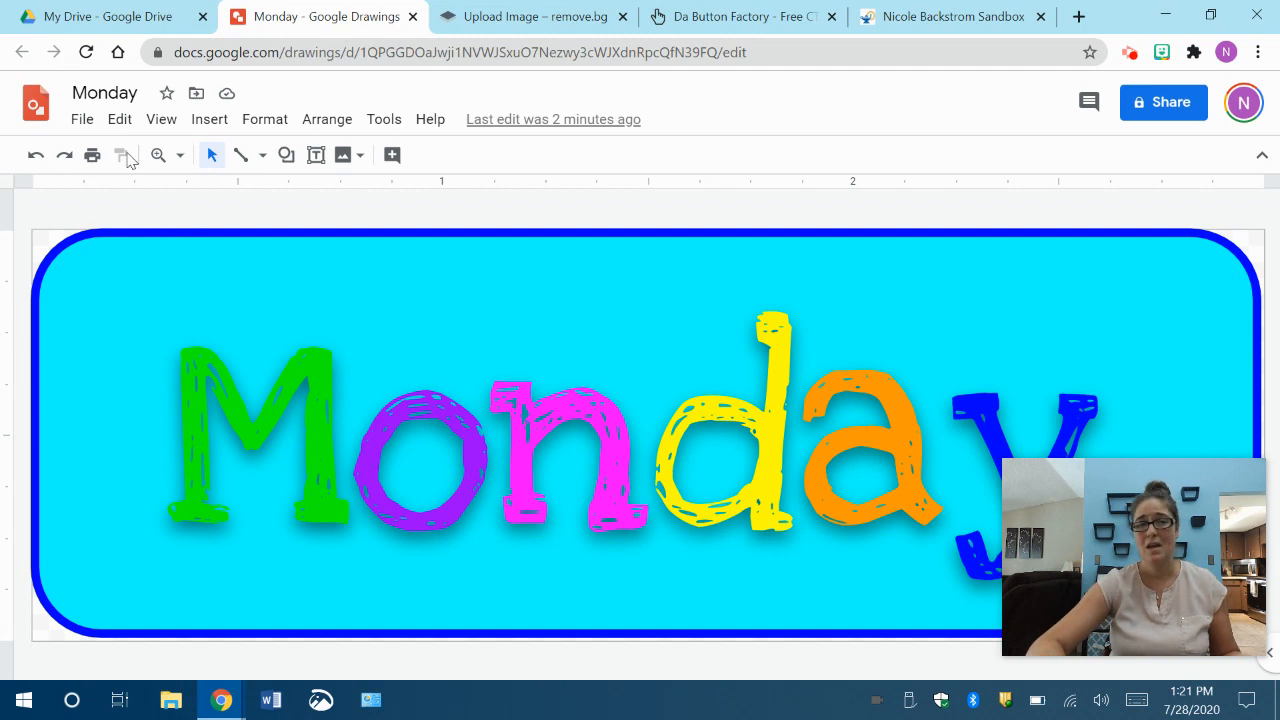
click(84, 120)
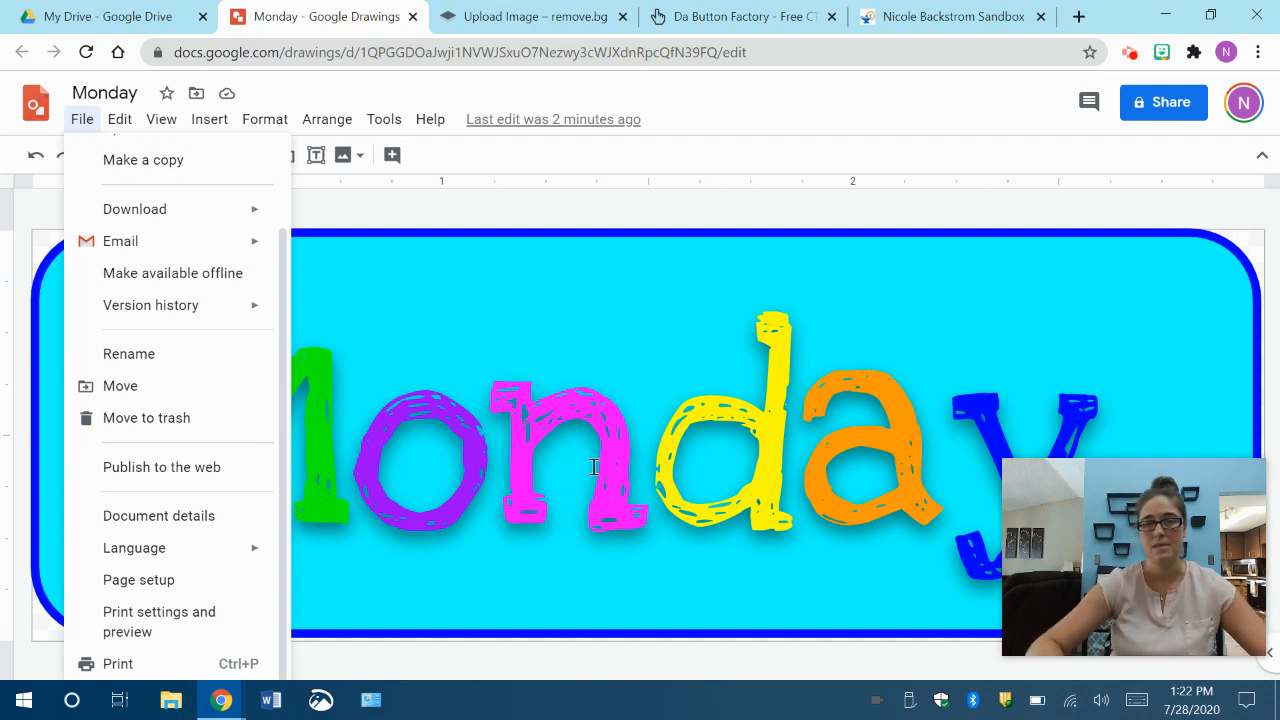
click(718, 206)
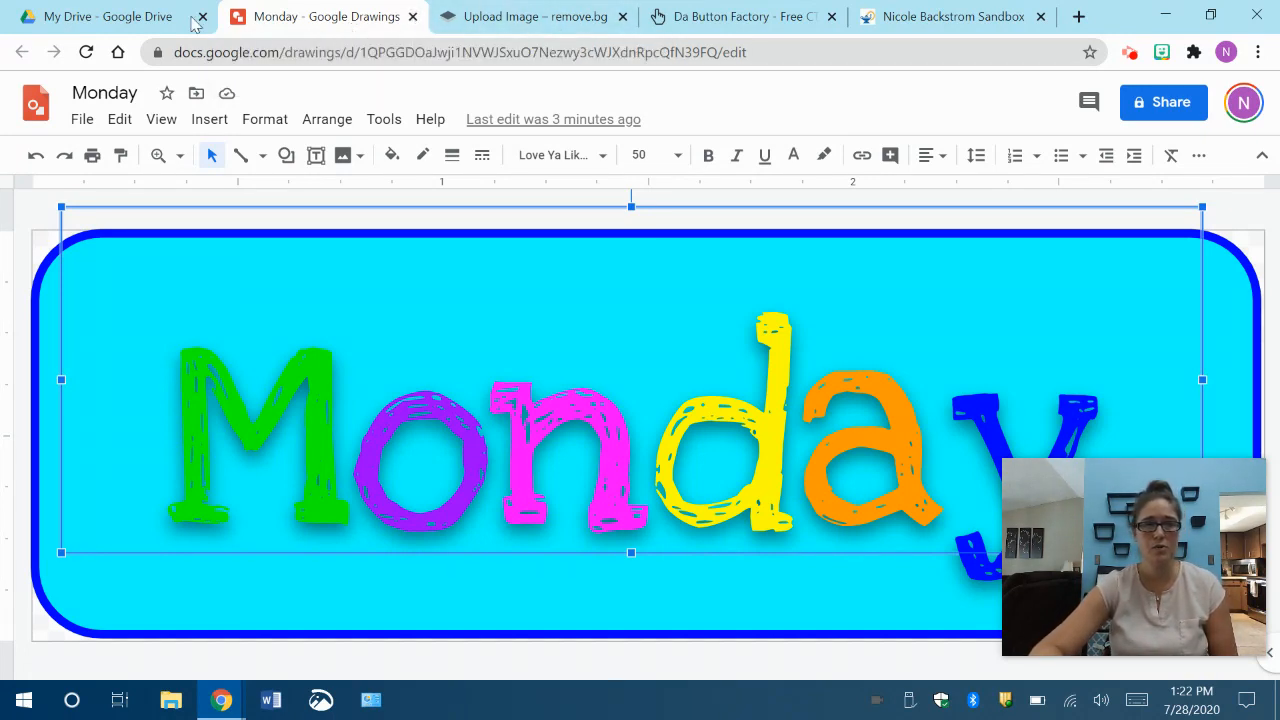
Switch to the Canvas sandbox course and examine the grid of image buttons on its home page.
click(963, 20)
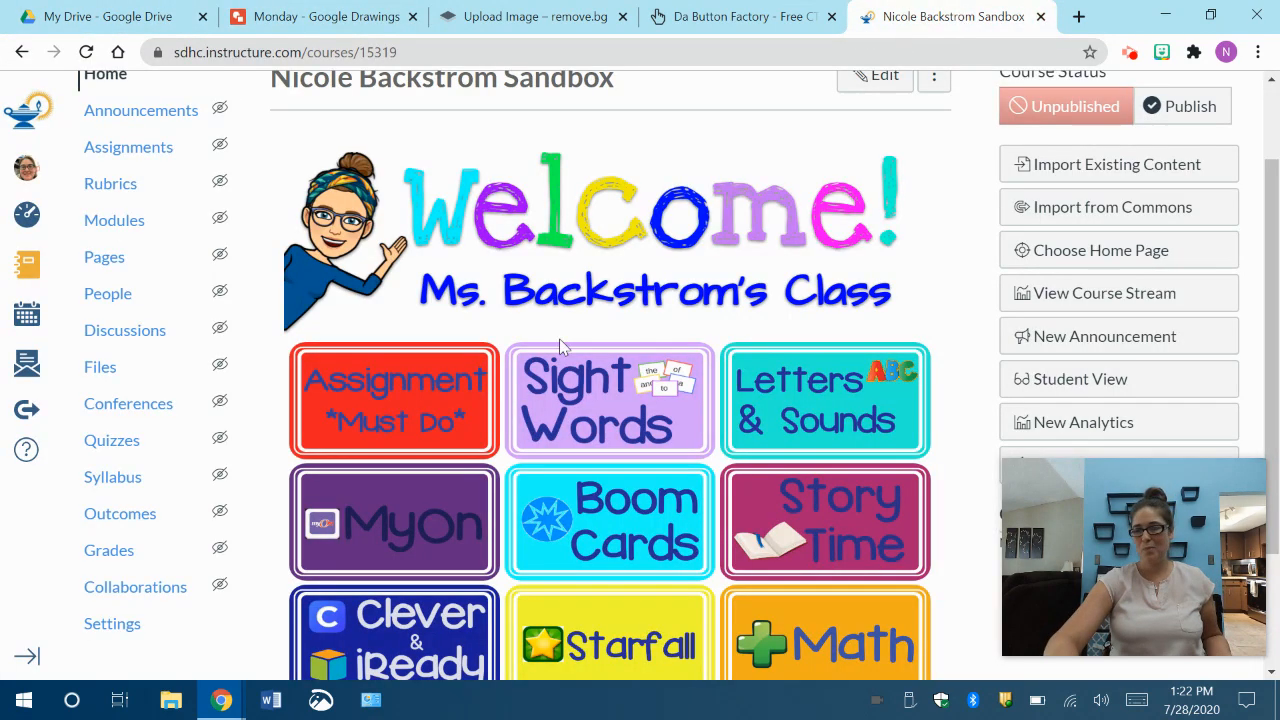
scroll(707, 565, down, 2)
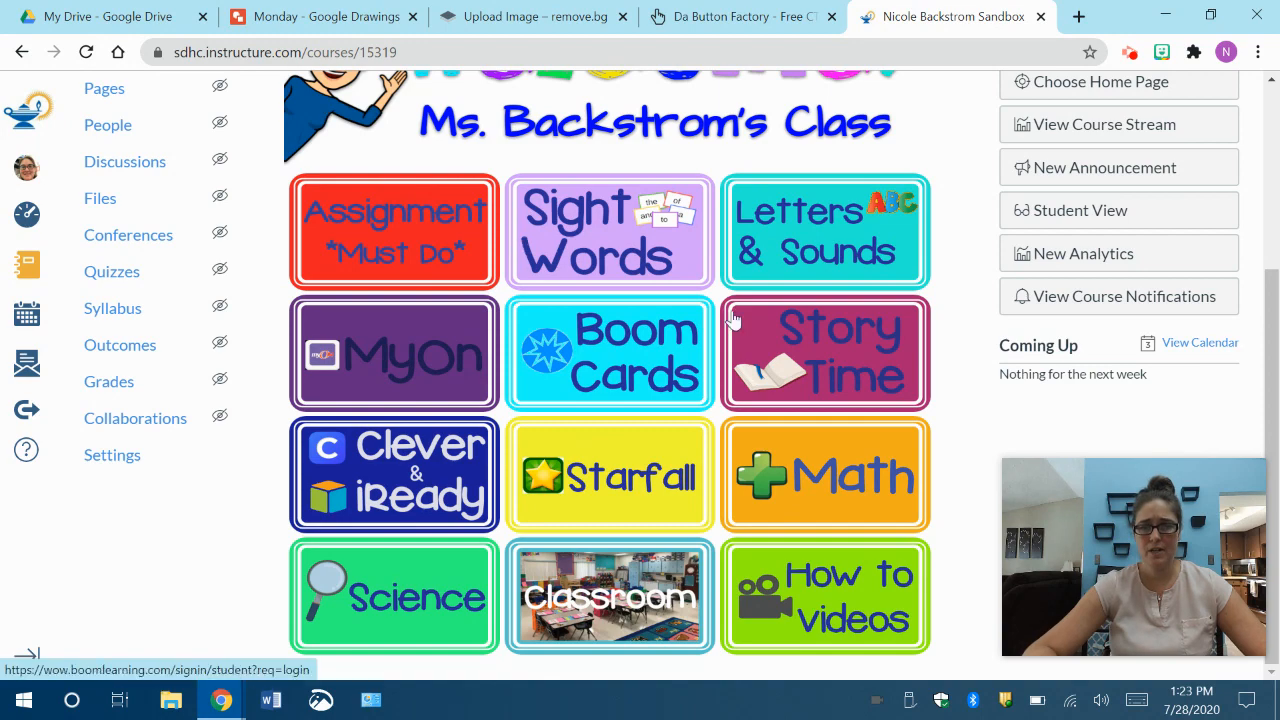
scroll(793, 290, up, 1)
scroll(793, 290, down, 1)
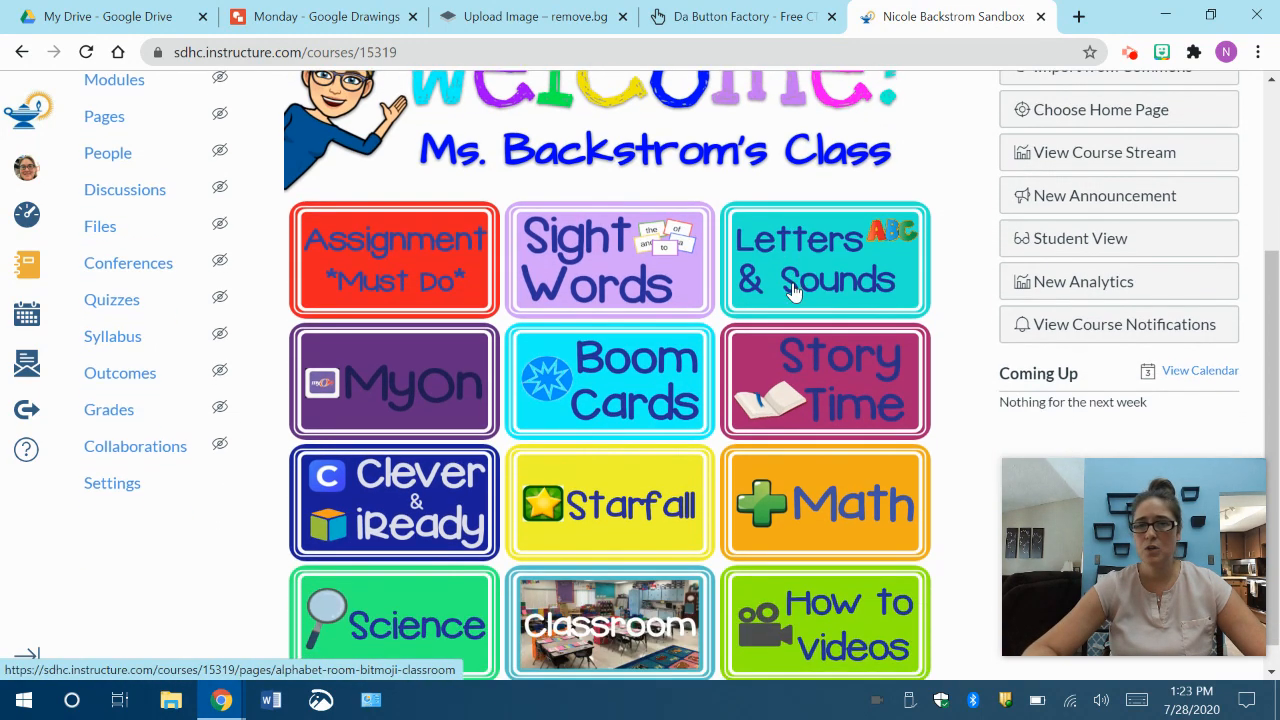
Examine the welcome banner and the image buttons on the sandbox course's home page.
scroll(793, 290, up, 2)
scroll(793, 290, down, 1)
scroll(793, 290, down, 1)
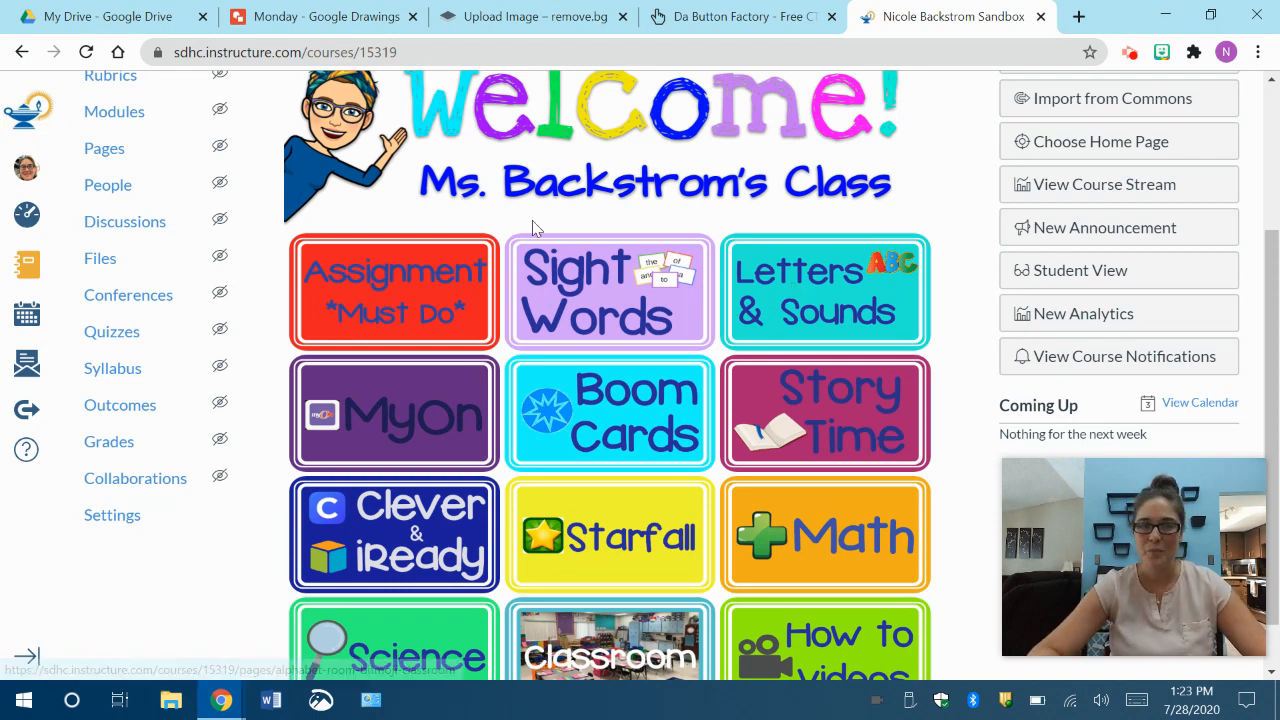
scroll(568, 238, up, 2)
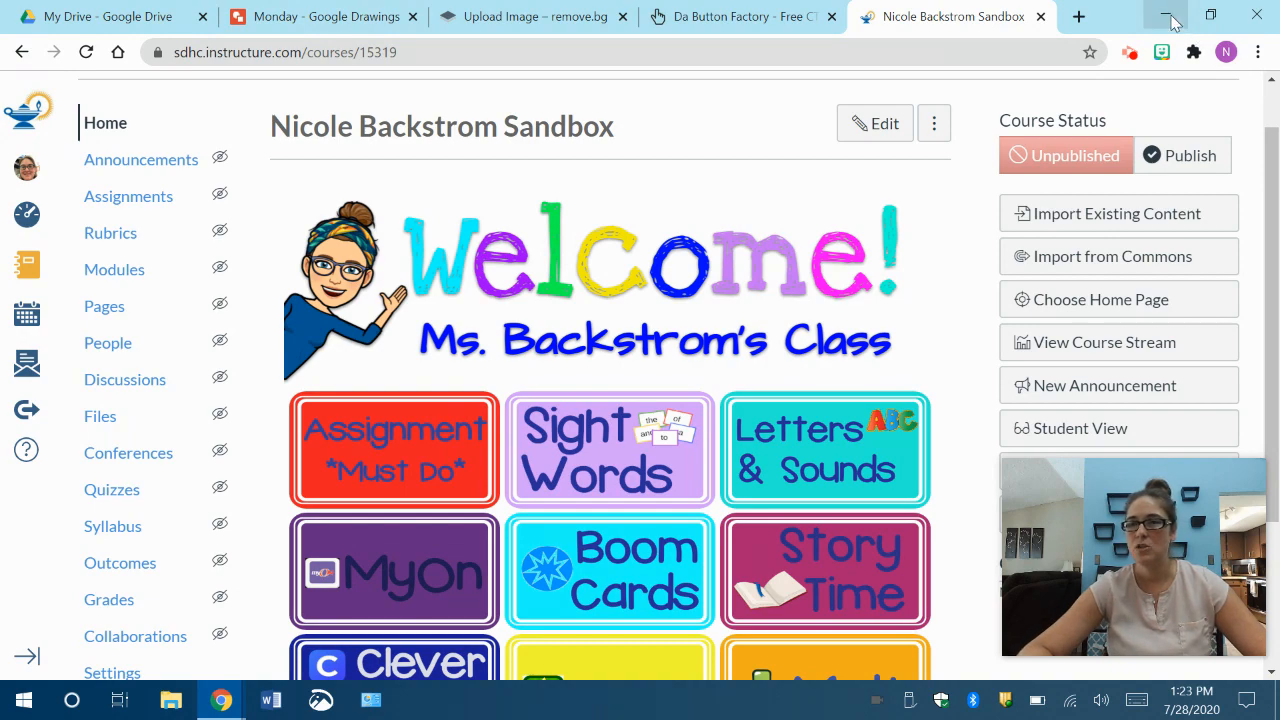
Minimize the browser, open the Welcome Word document from the desktop, and add a blank line after the Welcome! heading.
click(1166, 16)
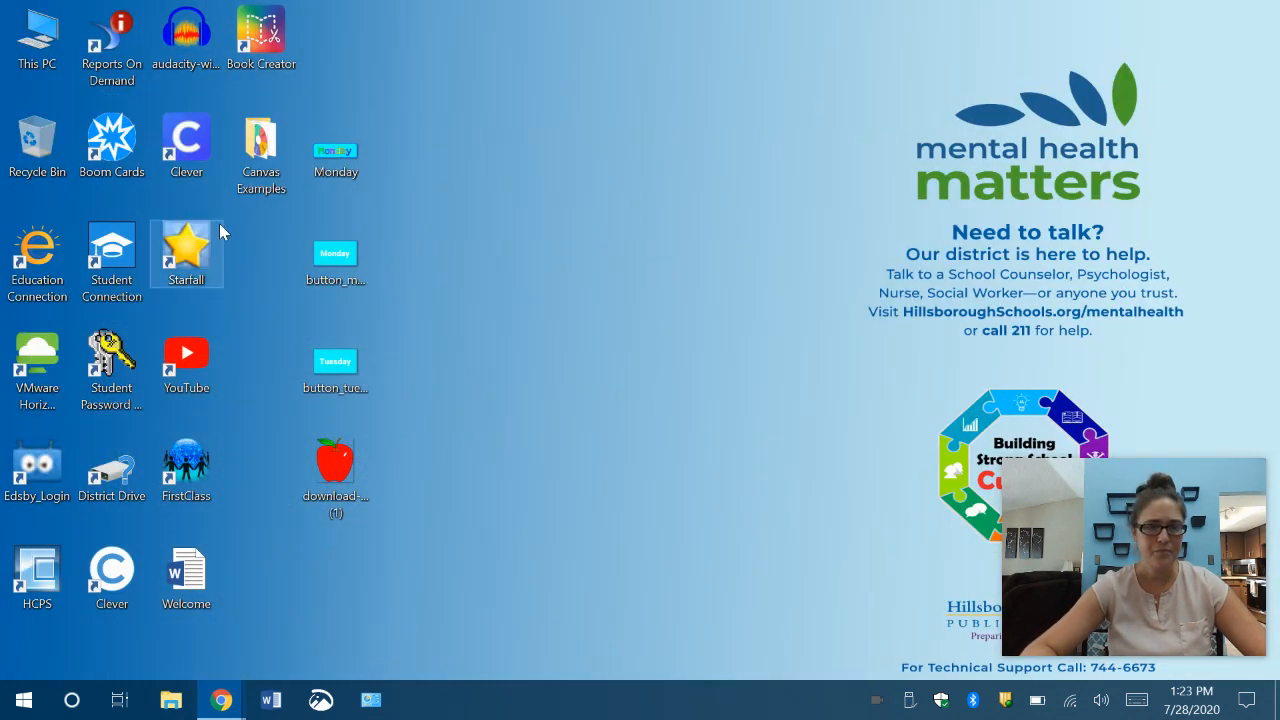
double_click(263, 147)
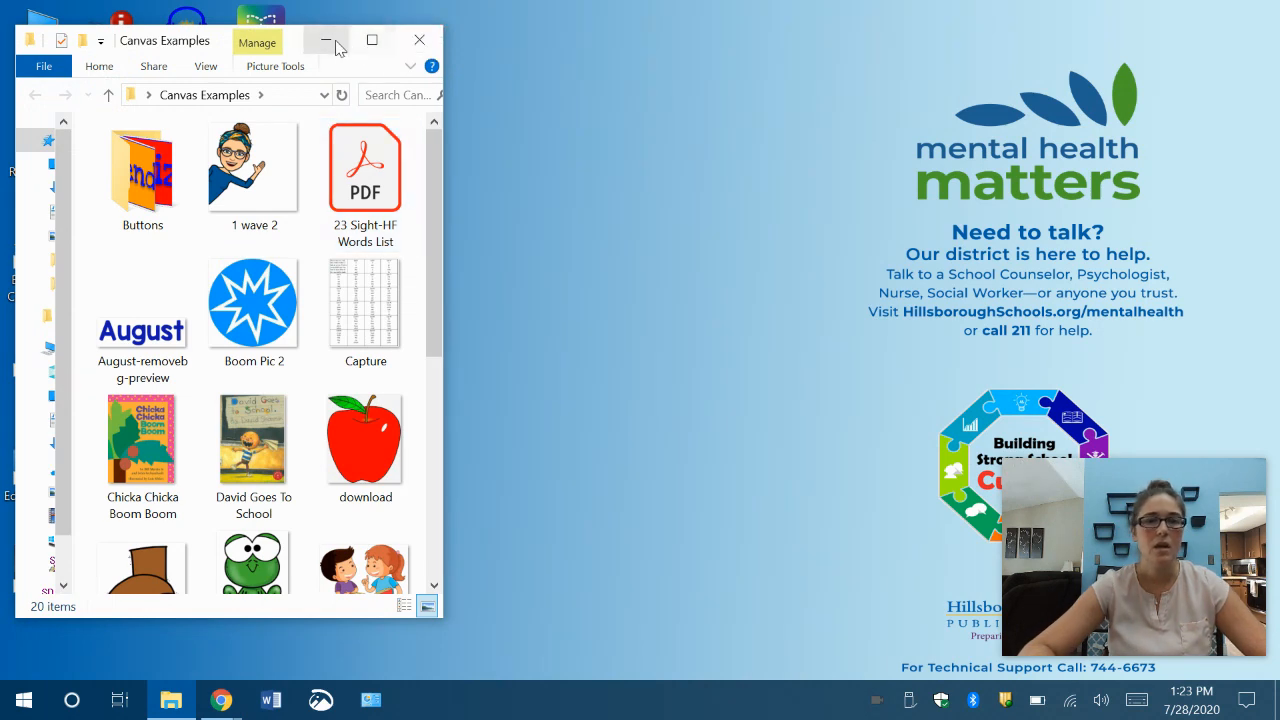
click(428, 42)
double_click(213, 568)
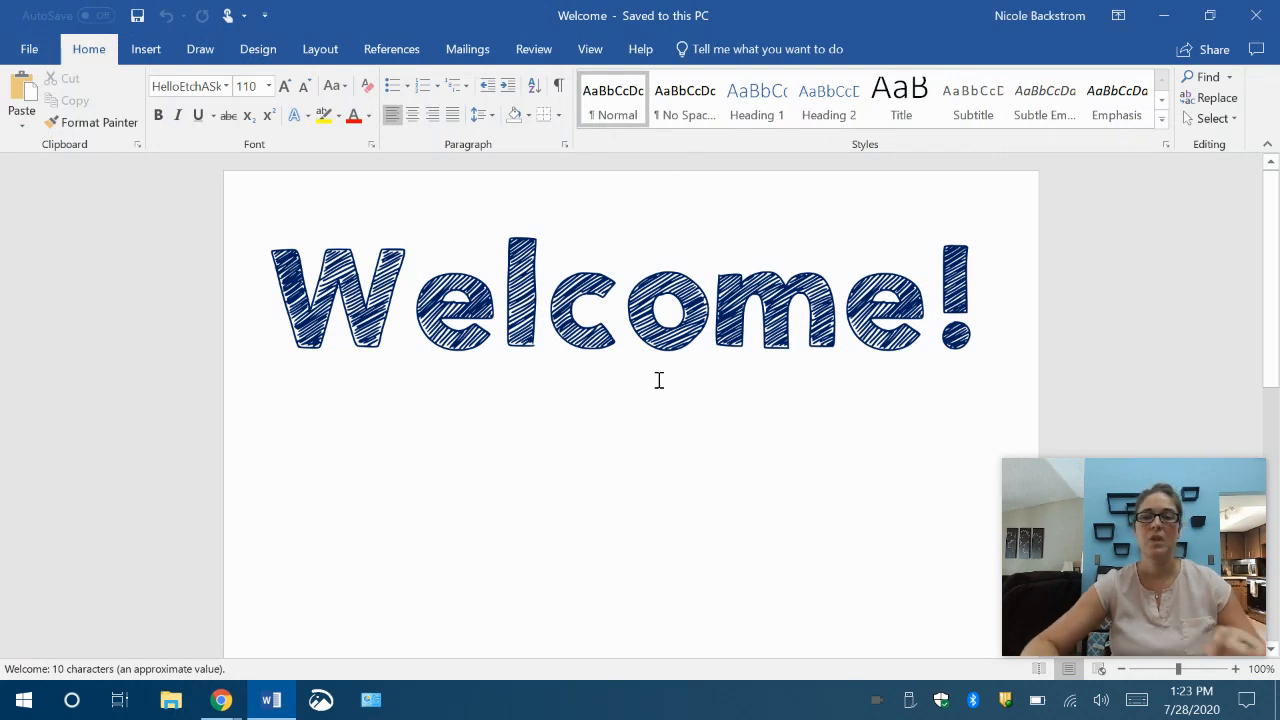
click(980, 323)
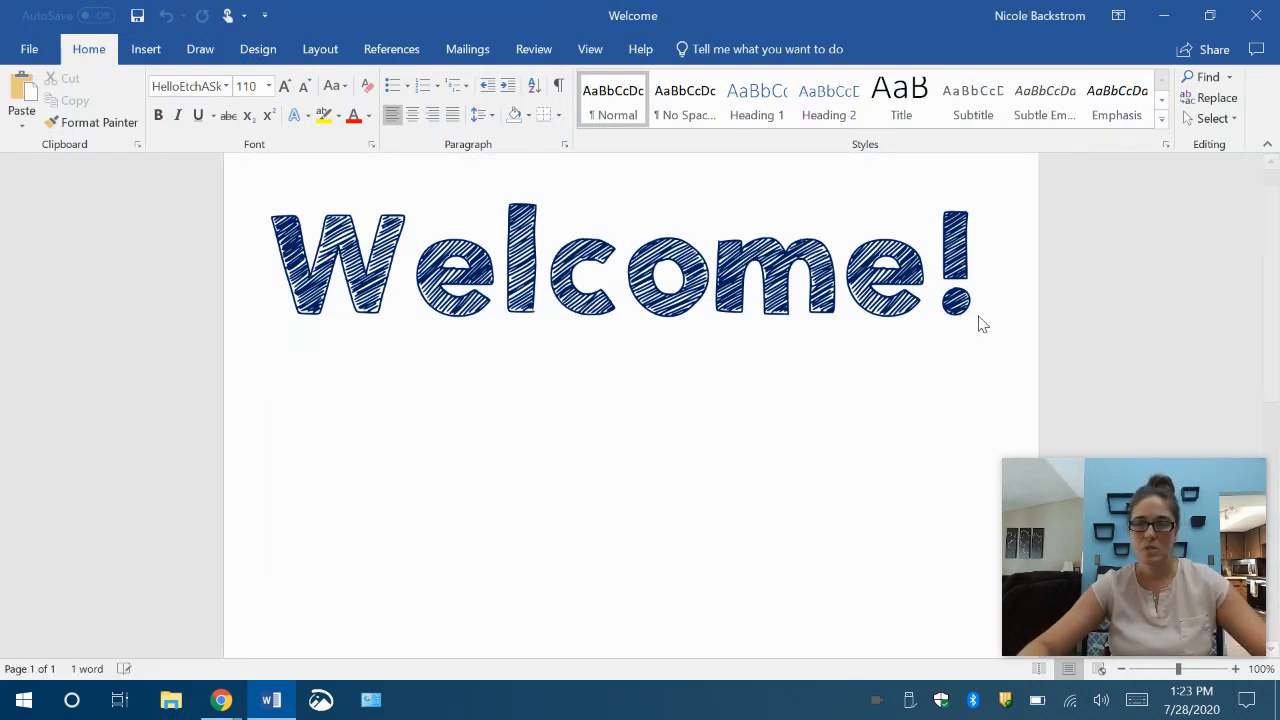
key(Return)
scroll(957, 221, up, 2)
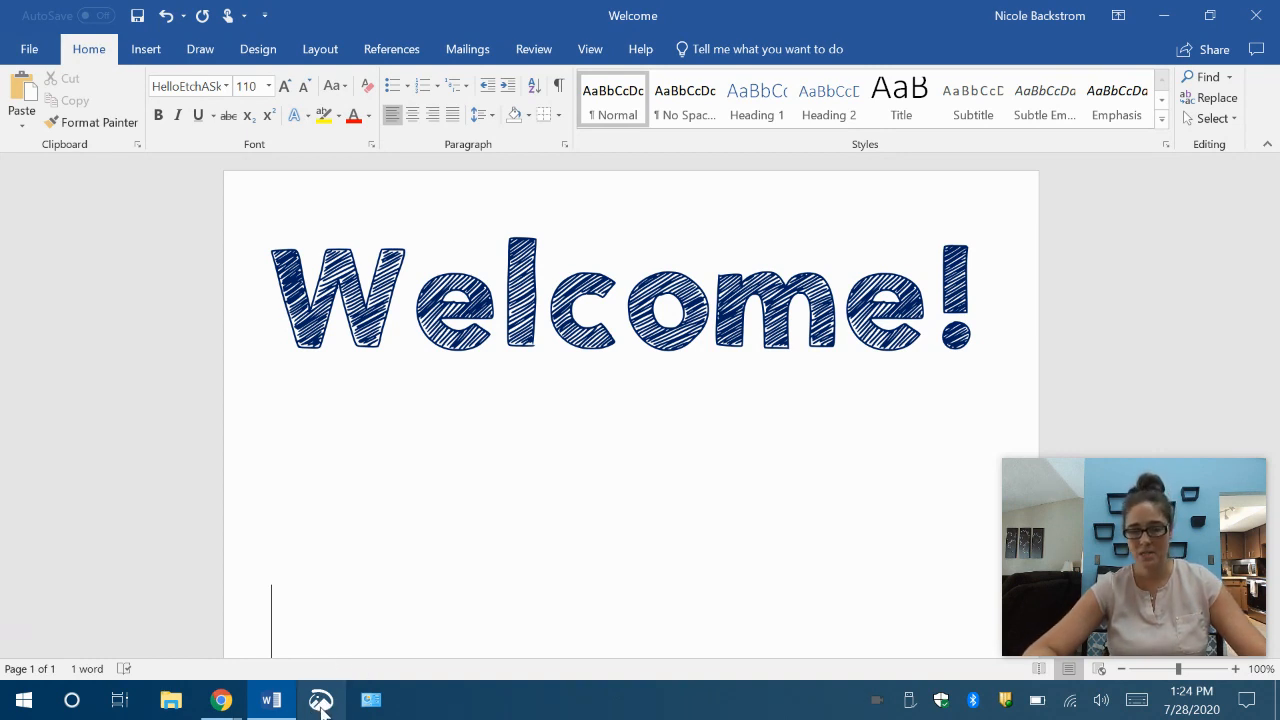
Locate Snip & Sketch in the list of installed apps and close the list without launching anything.
click(30, 706)
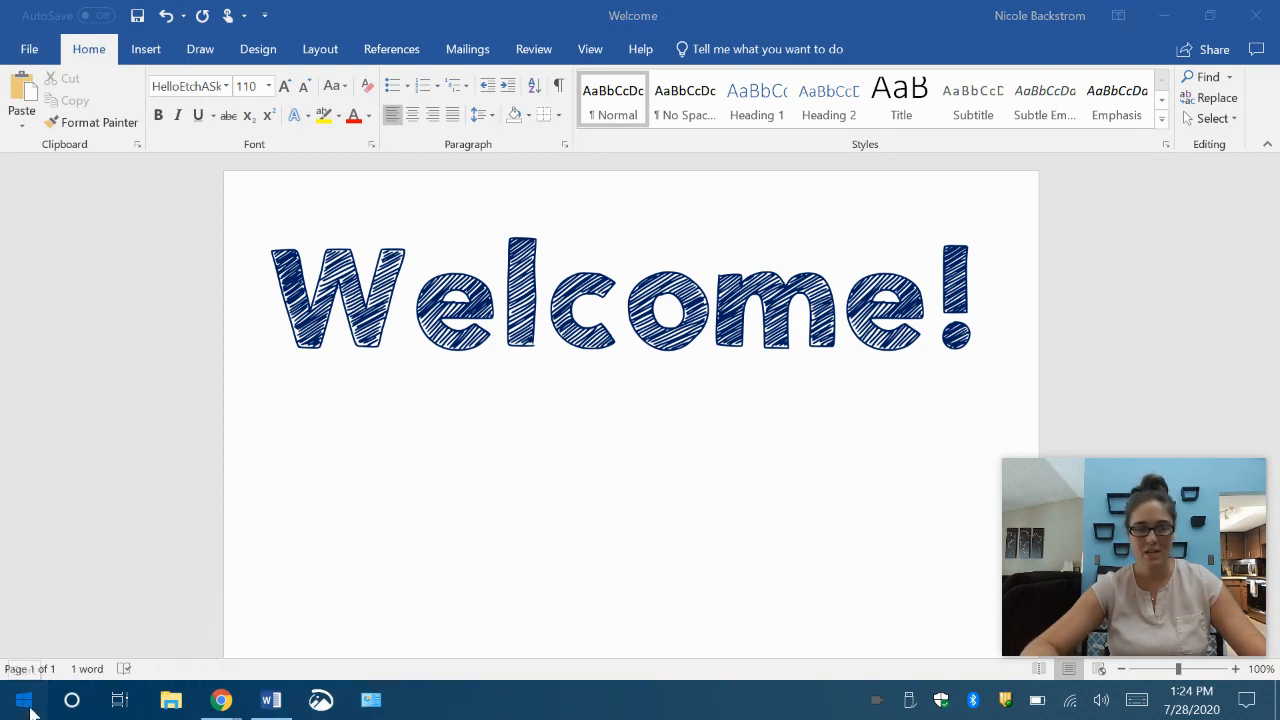
scroll(168, 589, down, 10)
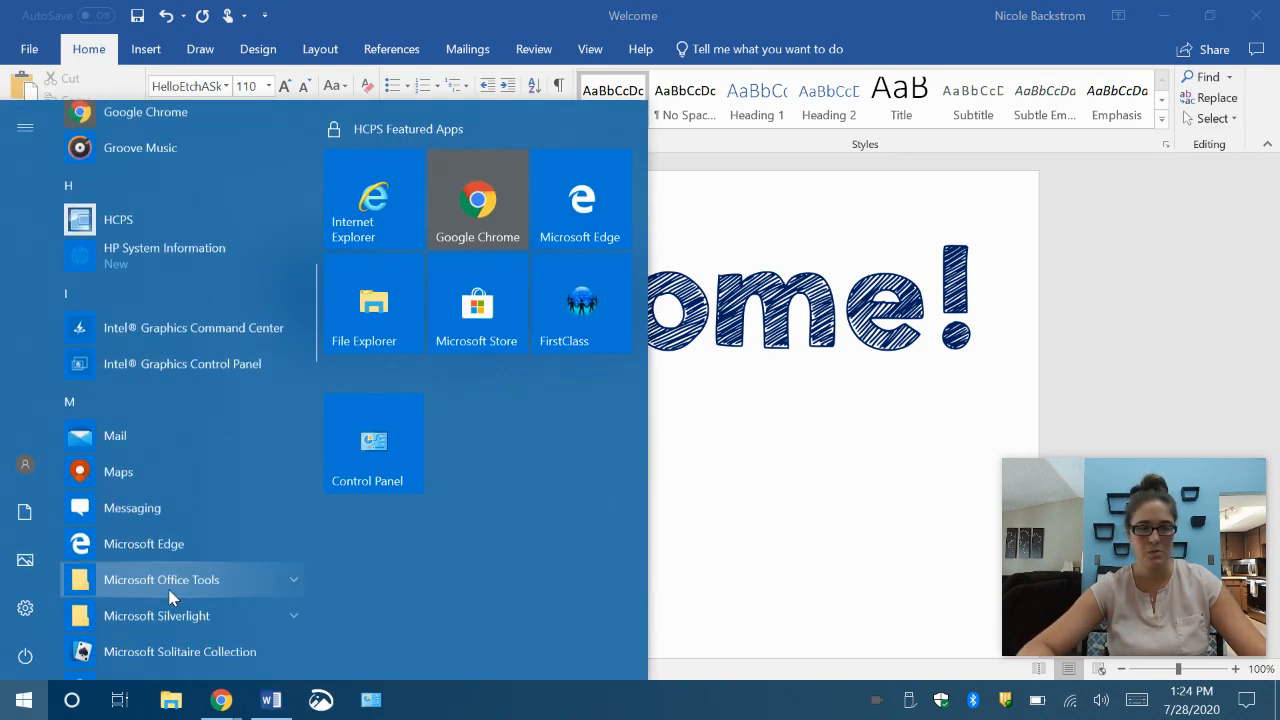
scroll(168, 597, down, 15)
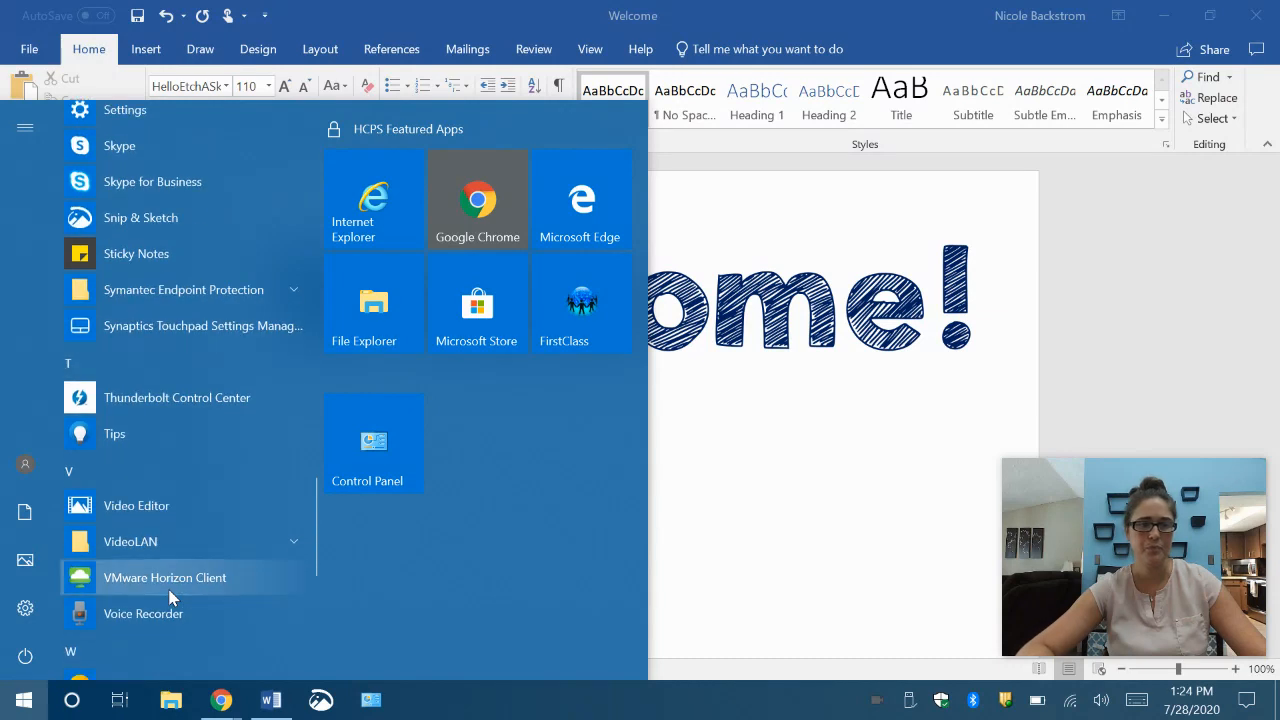
scroll(169, 597, down, 3)
scroll(169, 597, up, 5)
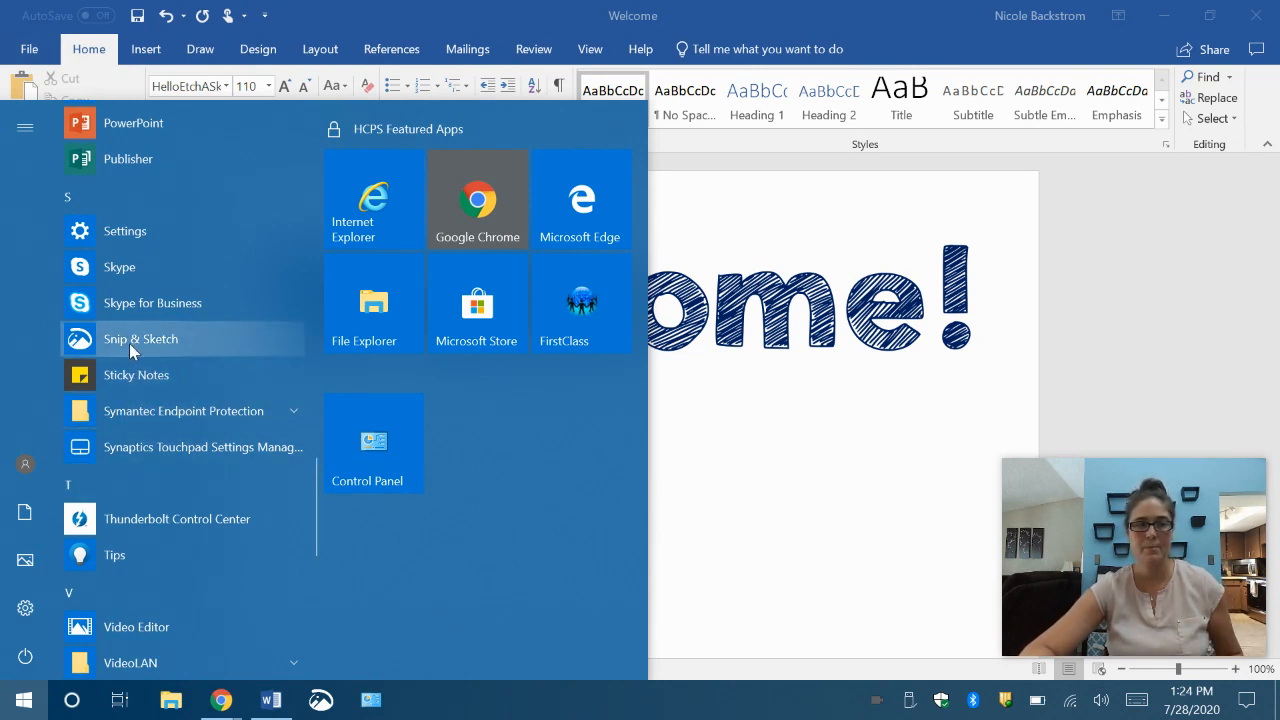
click(715, 483)
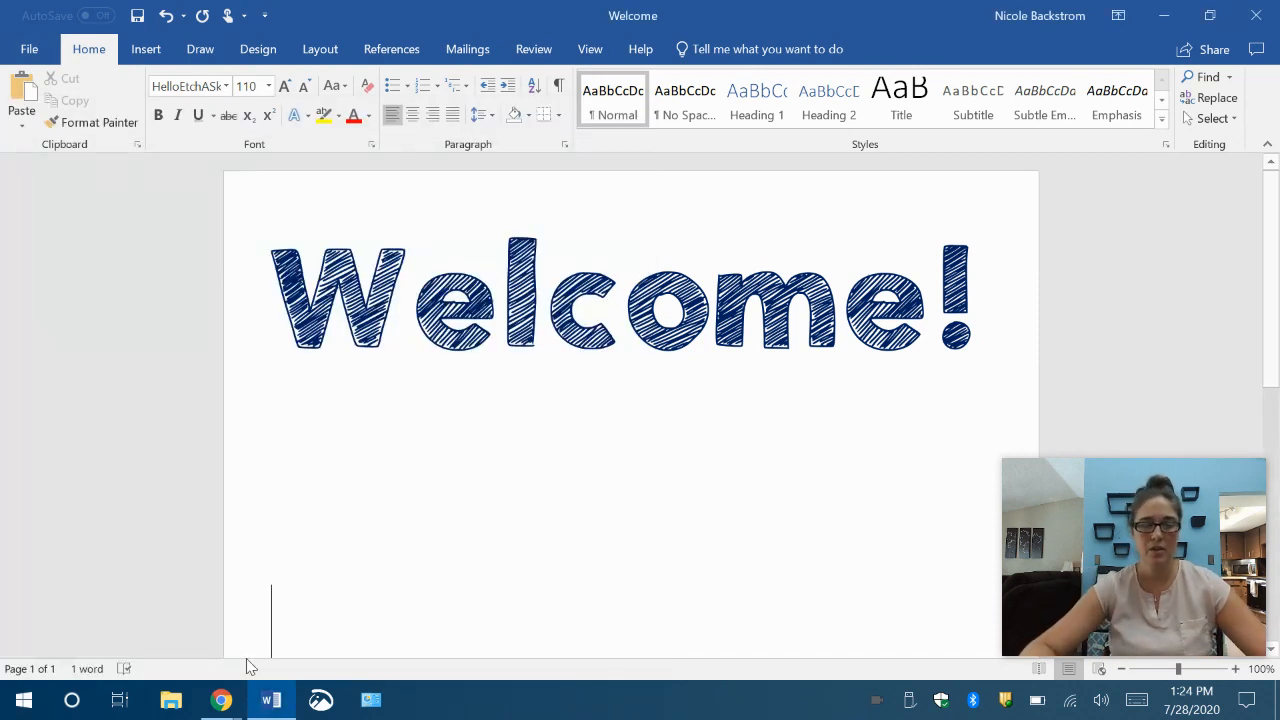
Capture a rectangular snip tightly around the Welcome! heading with Snip & Sketch.
click(321, 701)
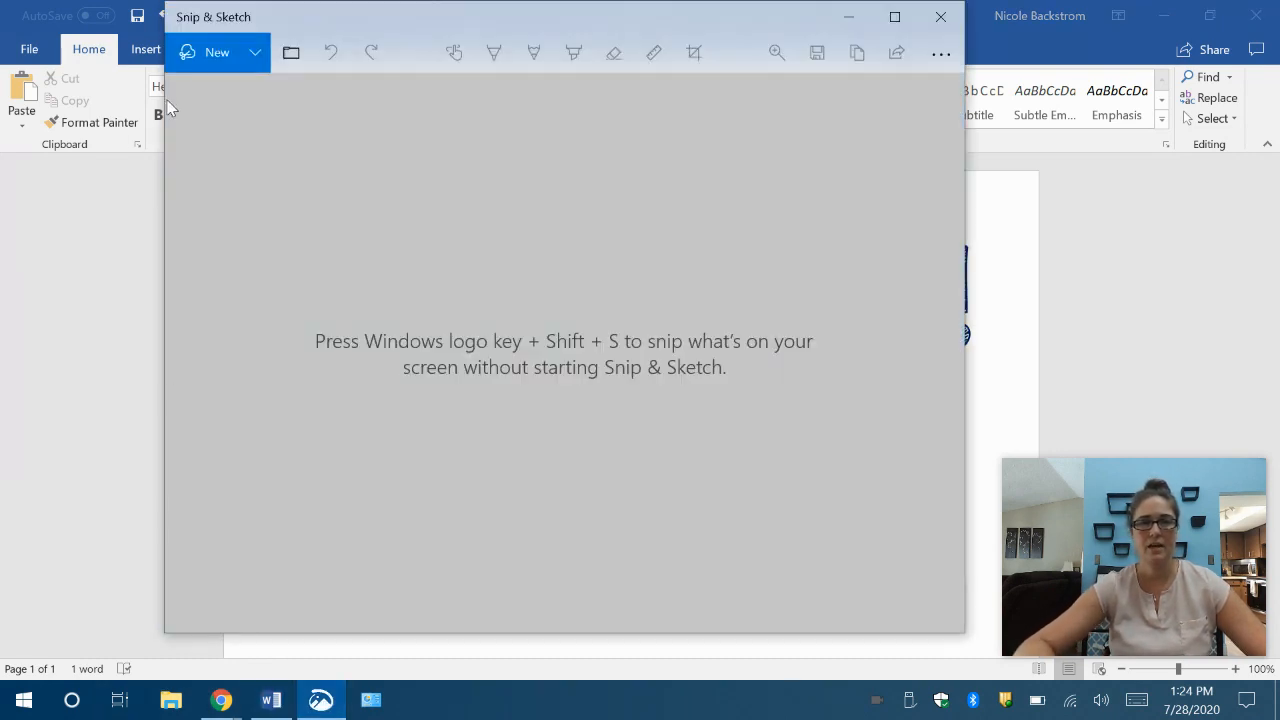
click(220, 60)
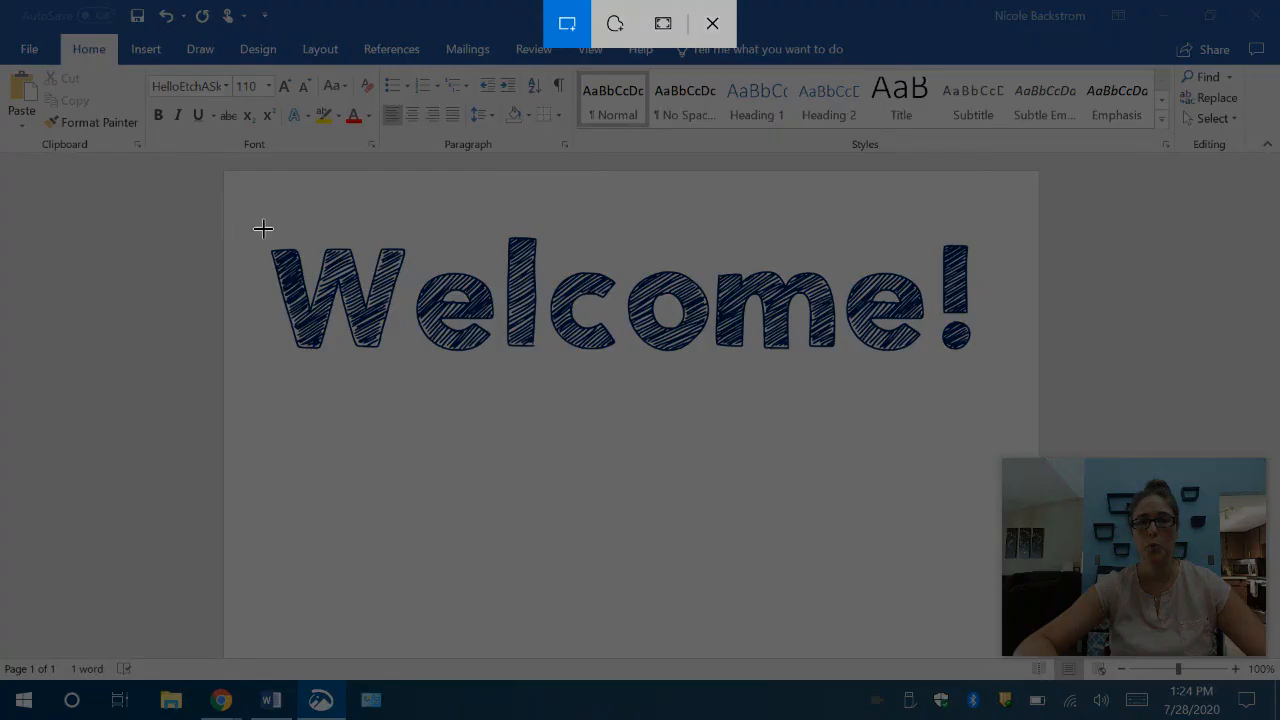
mouse_move(260, 238)
mouse_down()
mouse_move(563, 277)
mouse_move(920, 386)
mouse_move(995, 372)
mouse_move(980, 359)
mouse_up()
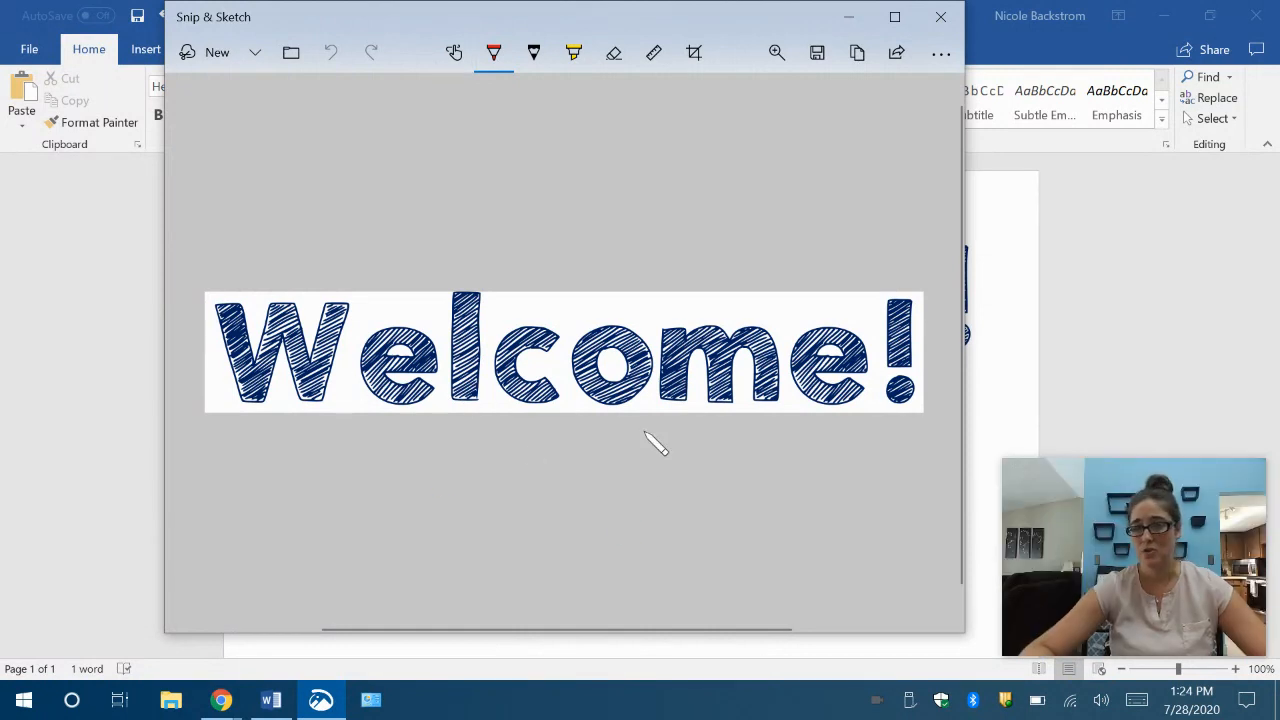
Save the snip to the desktop as a PNG named Welcome.
click(818, 53)
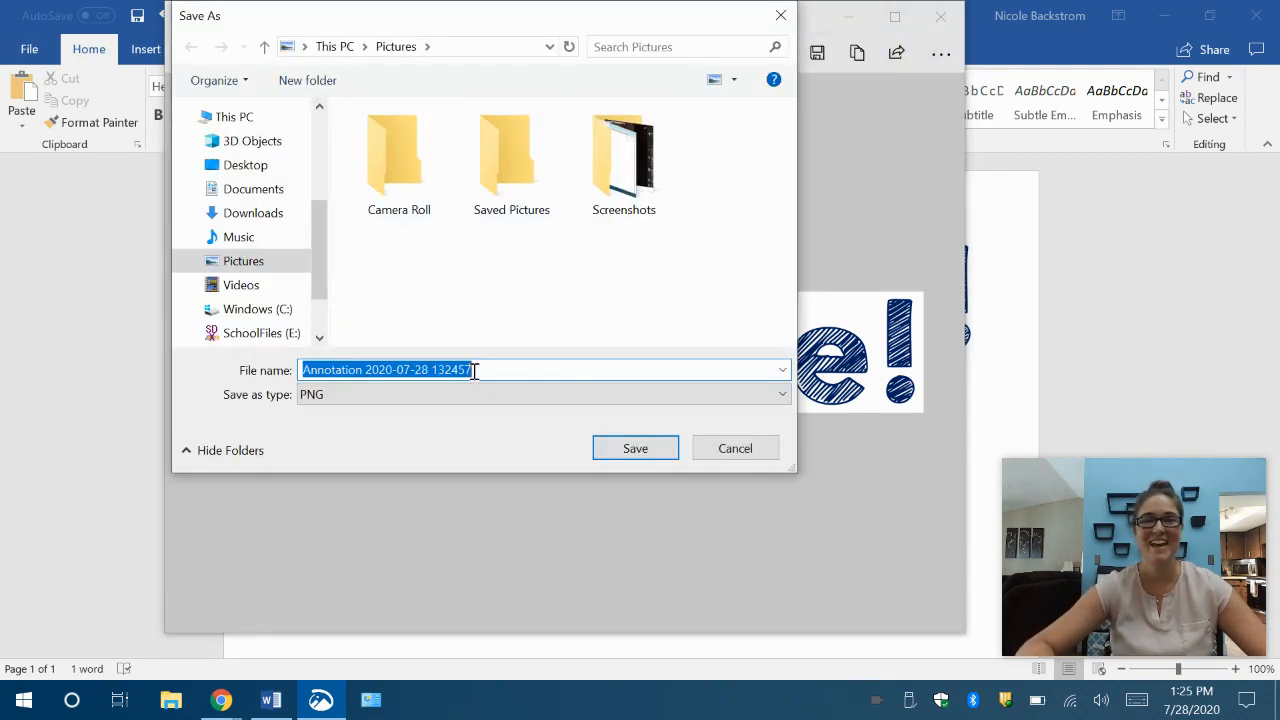
click(245, 165)
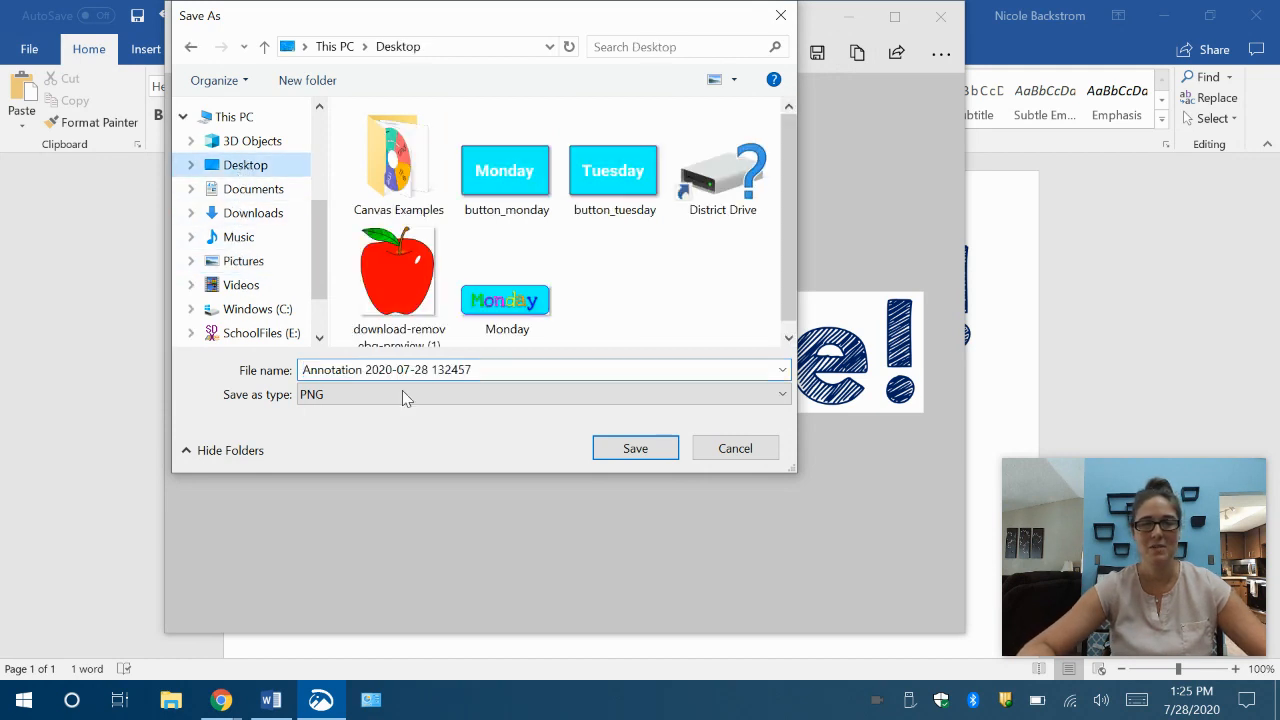
click(475, 371)
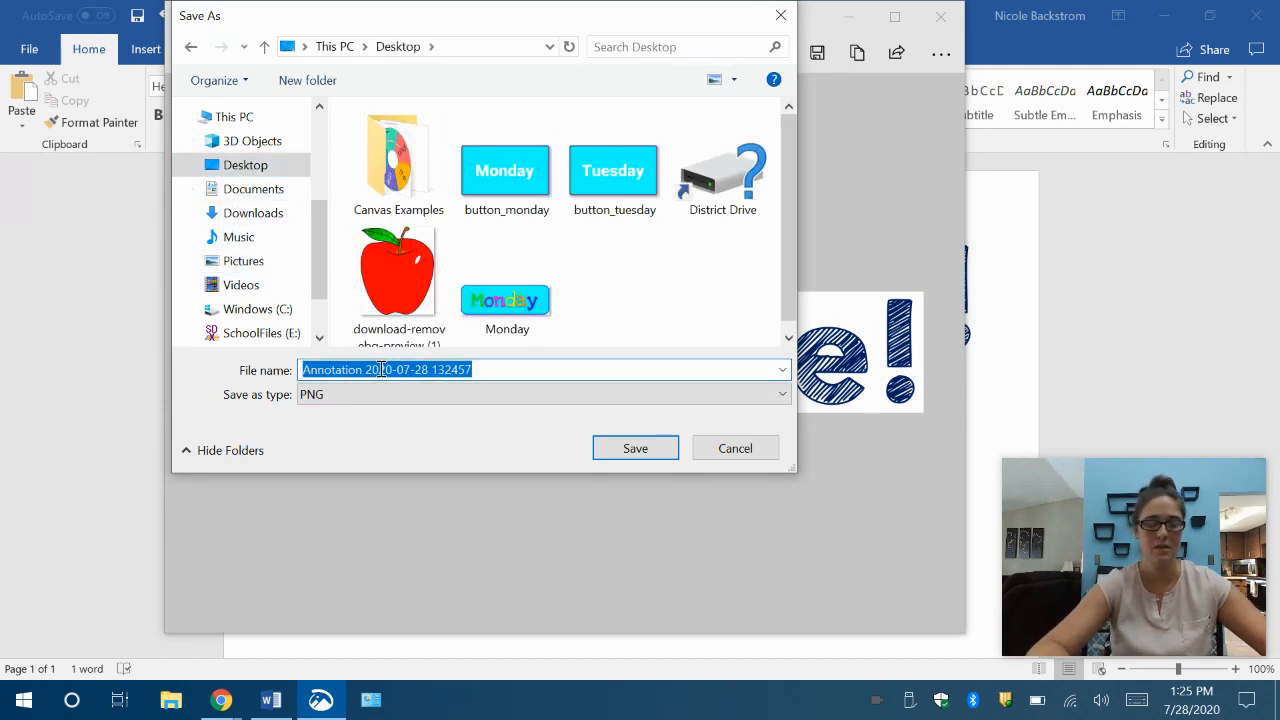
text(Welcome)
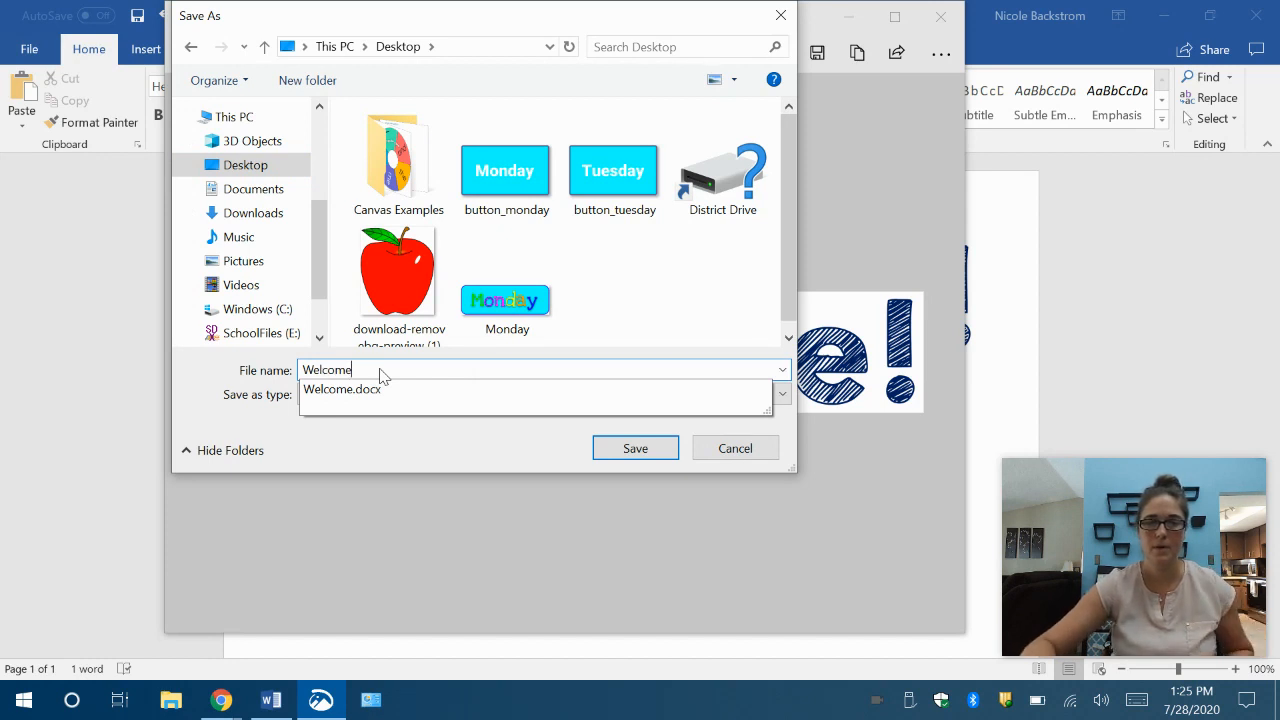
key(Return)
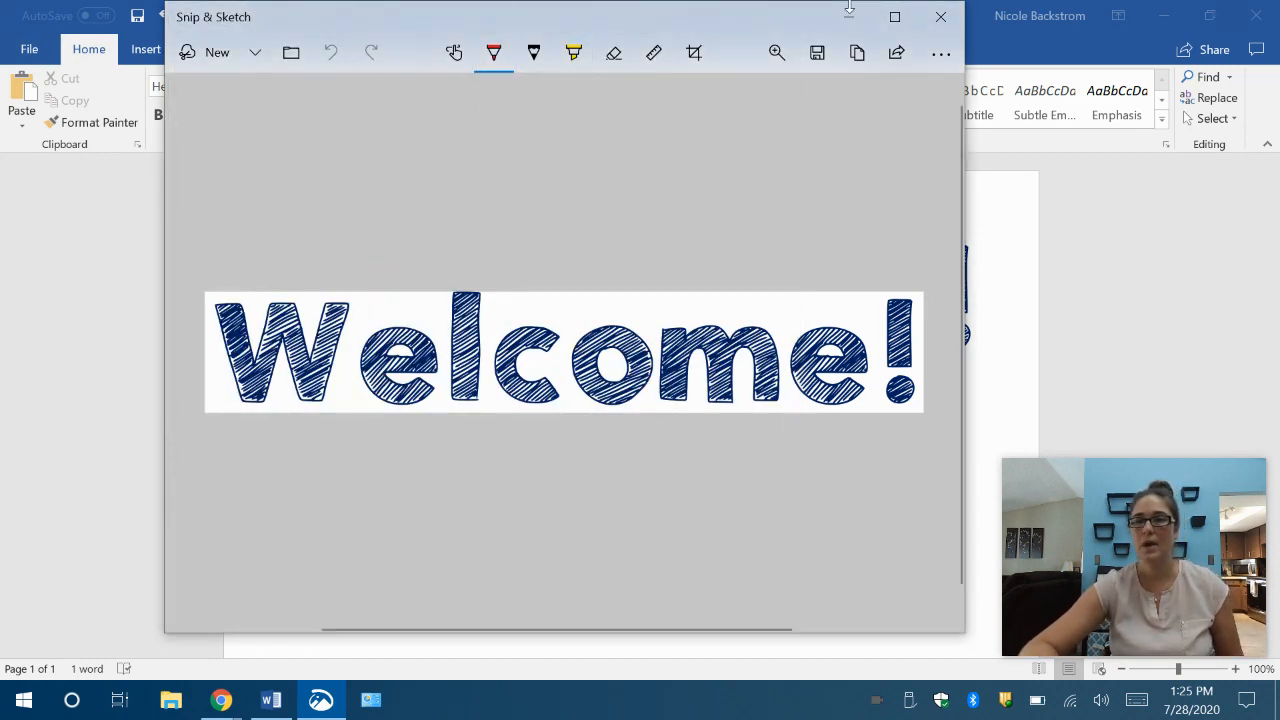
Close Snip & Sketch, minimize Word, and view the saved Welcome image from the desktop.
click(941, 17)
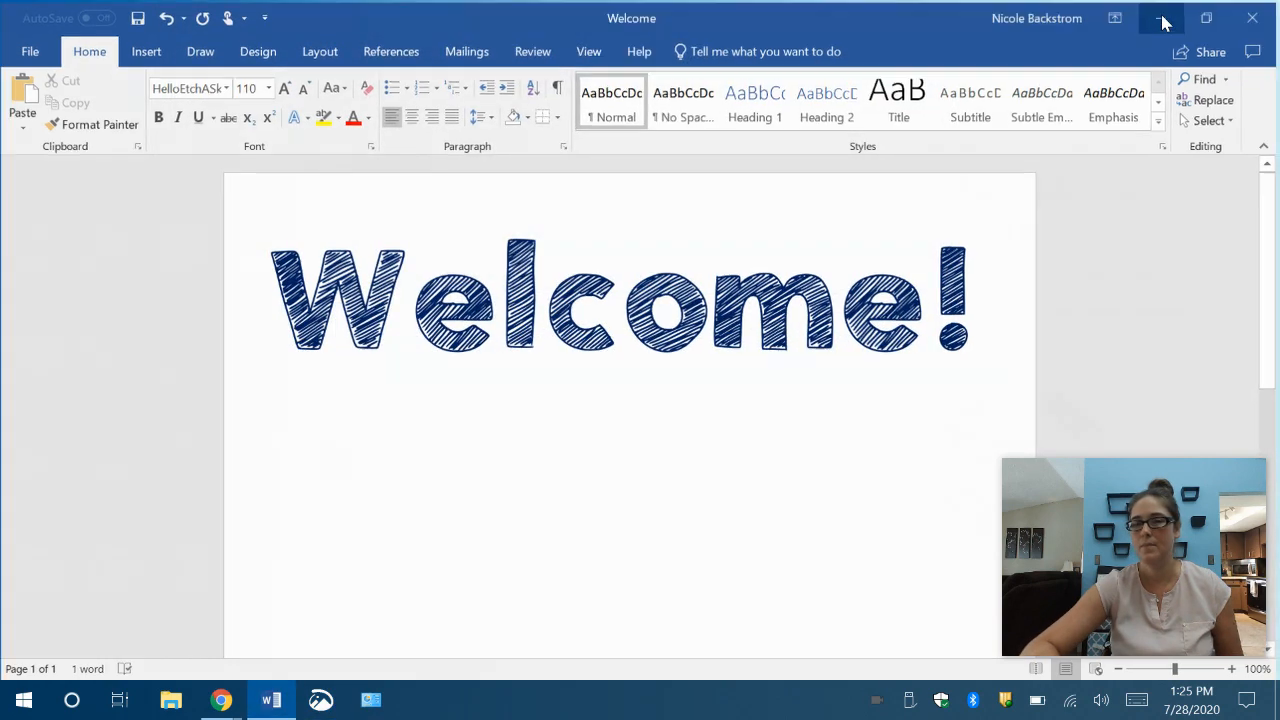
click(1165, 17)
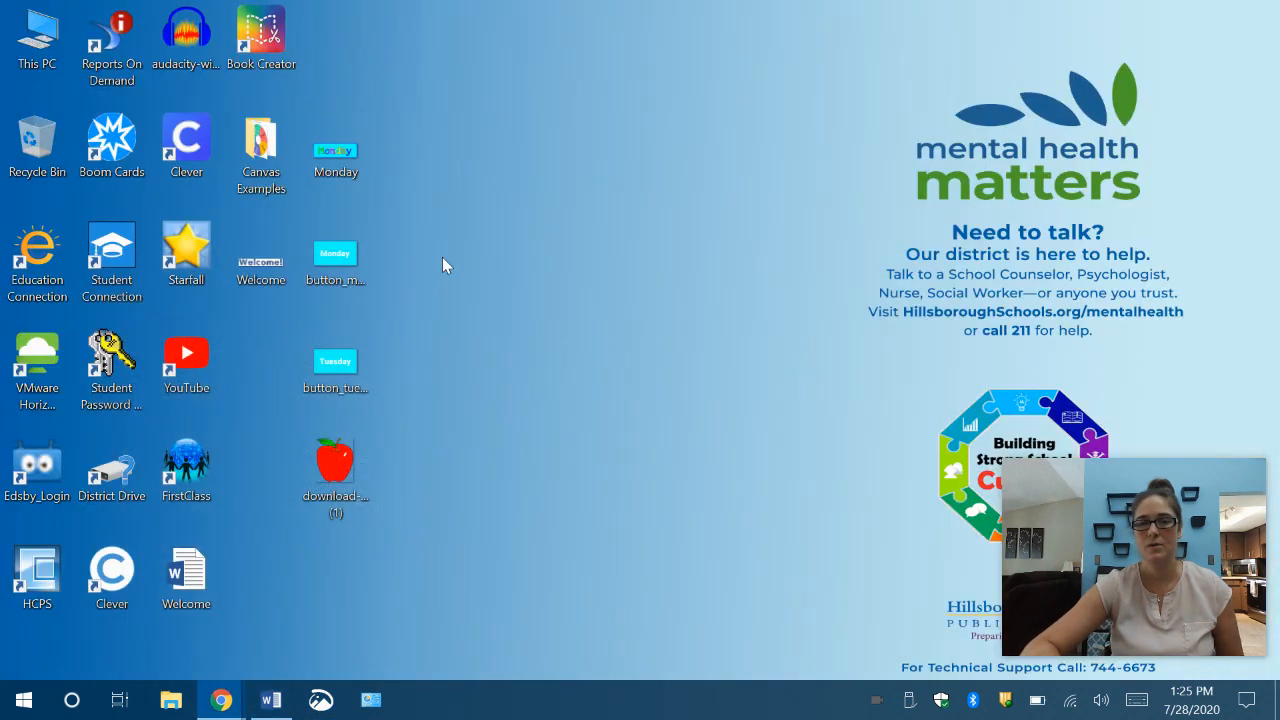
double_click(268, 261)
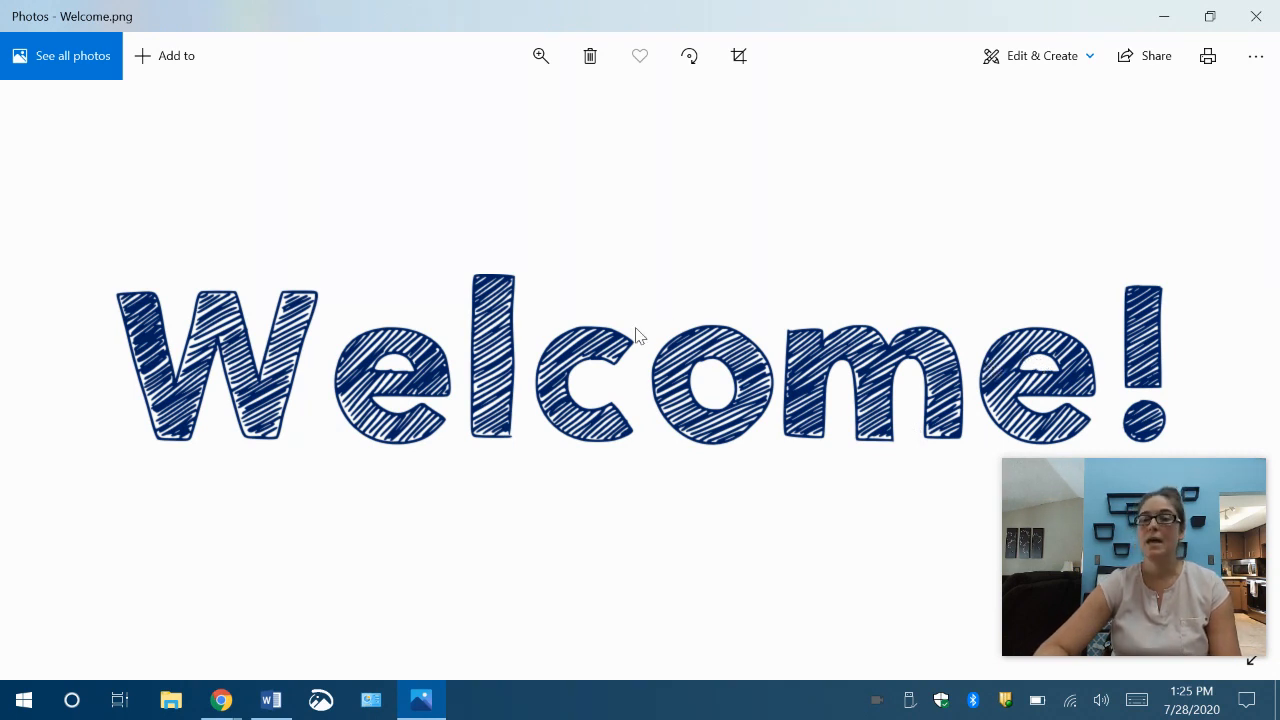
click(1256, 16)
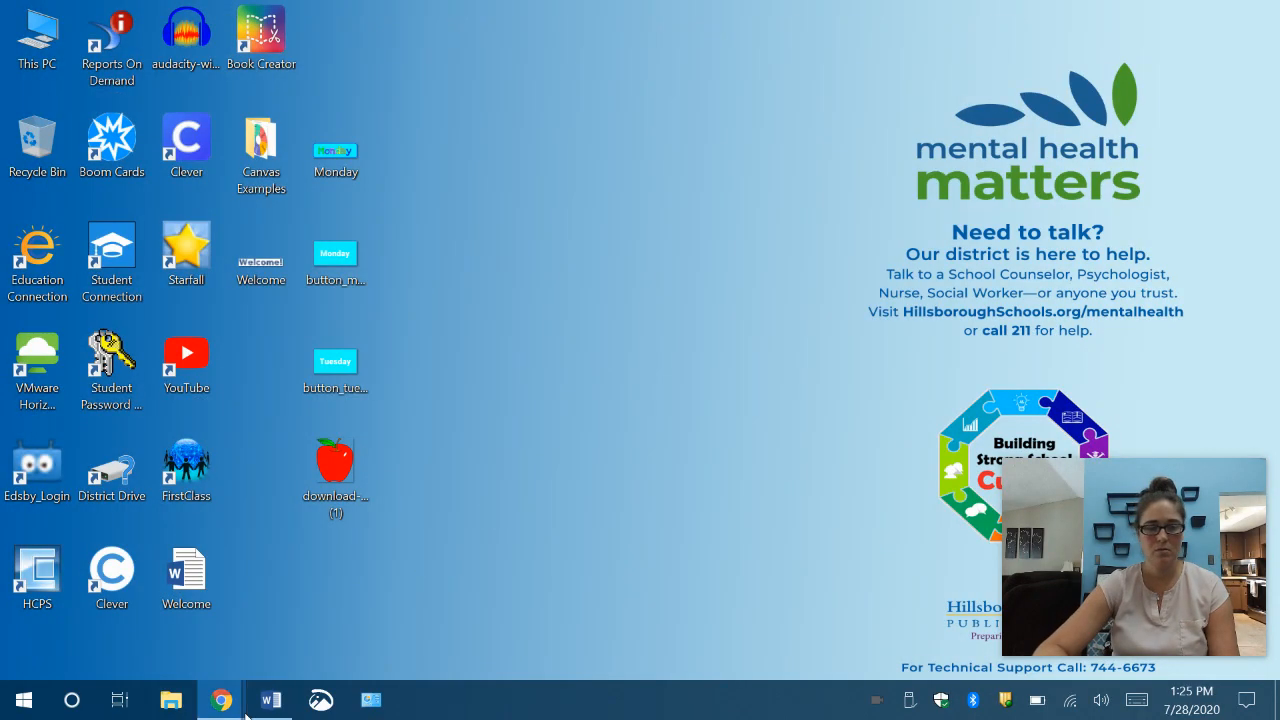
Switch to remove.bg in Chrome, shrink the window to expose the desktop, and upload the Welcome image for background removal.
mouse_move(226, 716)
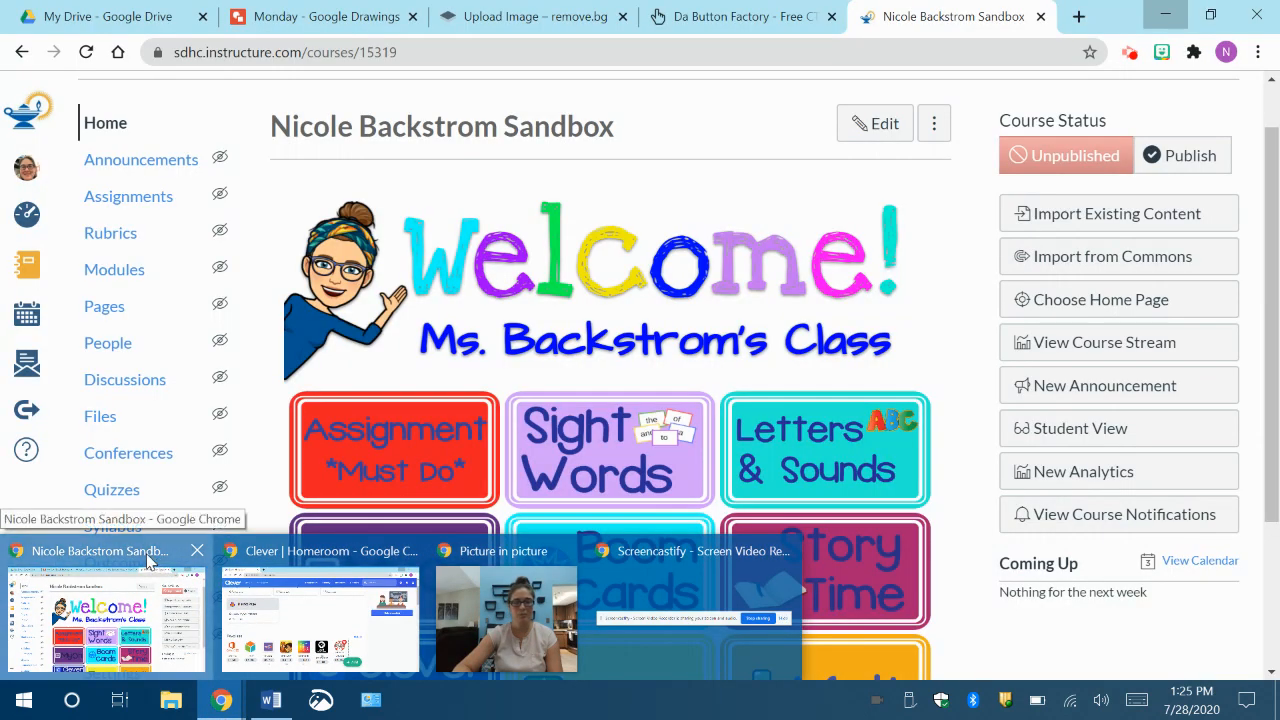
click(150, 570)
drag(762, 234, 792, 288)
drag(1190, 148, 1207, 17)
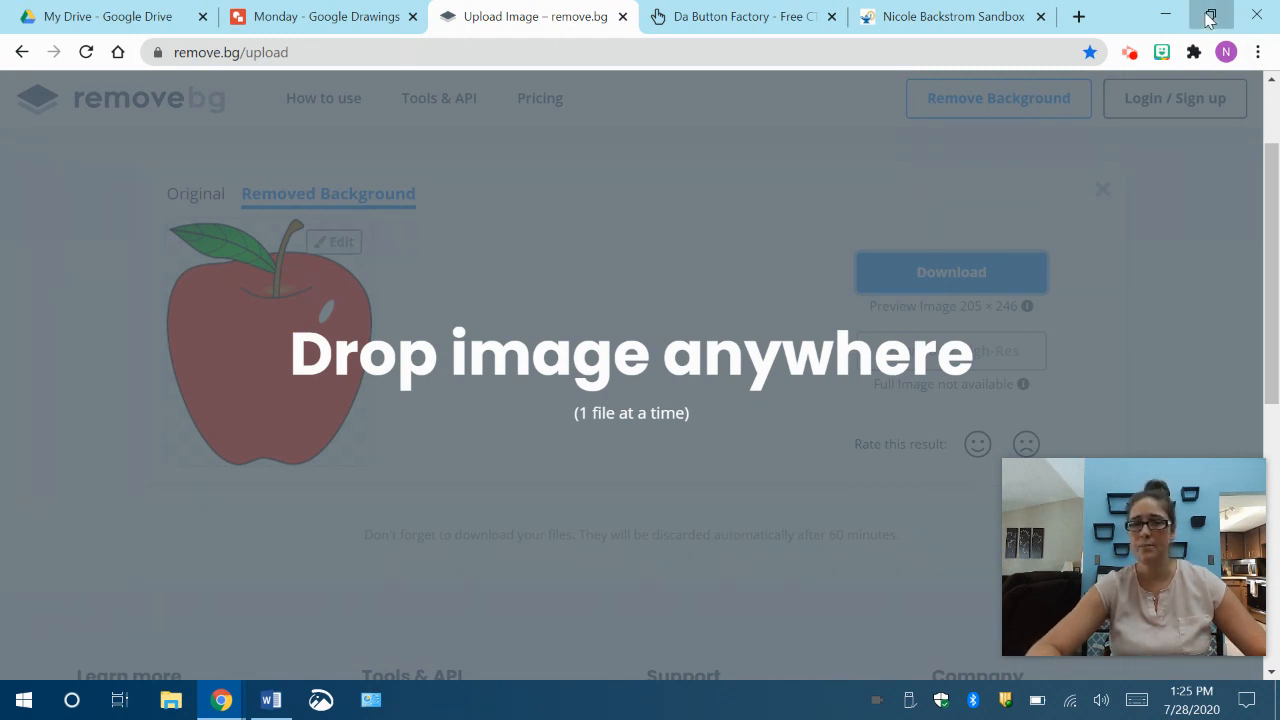
click(1207, 17)
drag(268, 278, 853, 291)
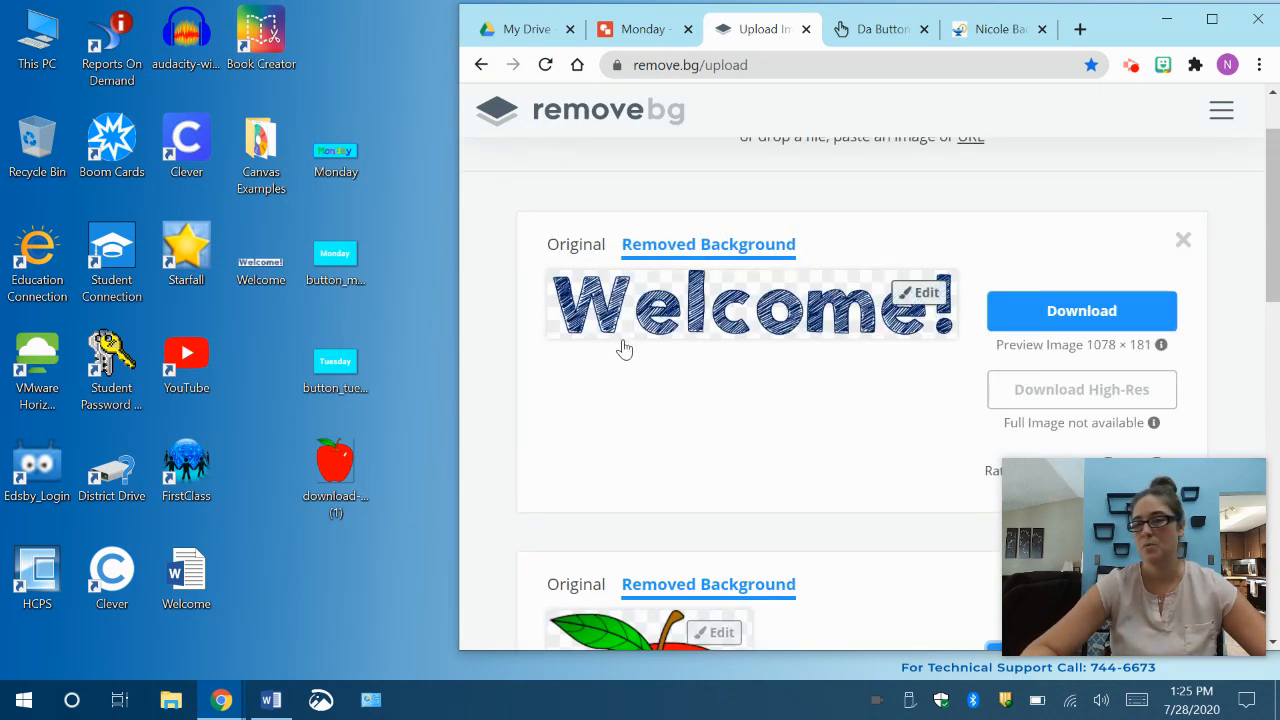
Download the background-free Welcome image and copy Welcome-removebg-preview.png to the desktop.
click(1034, 322)
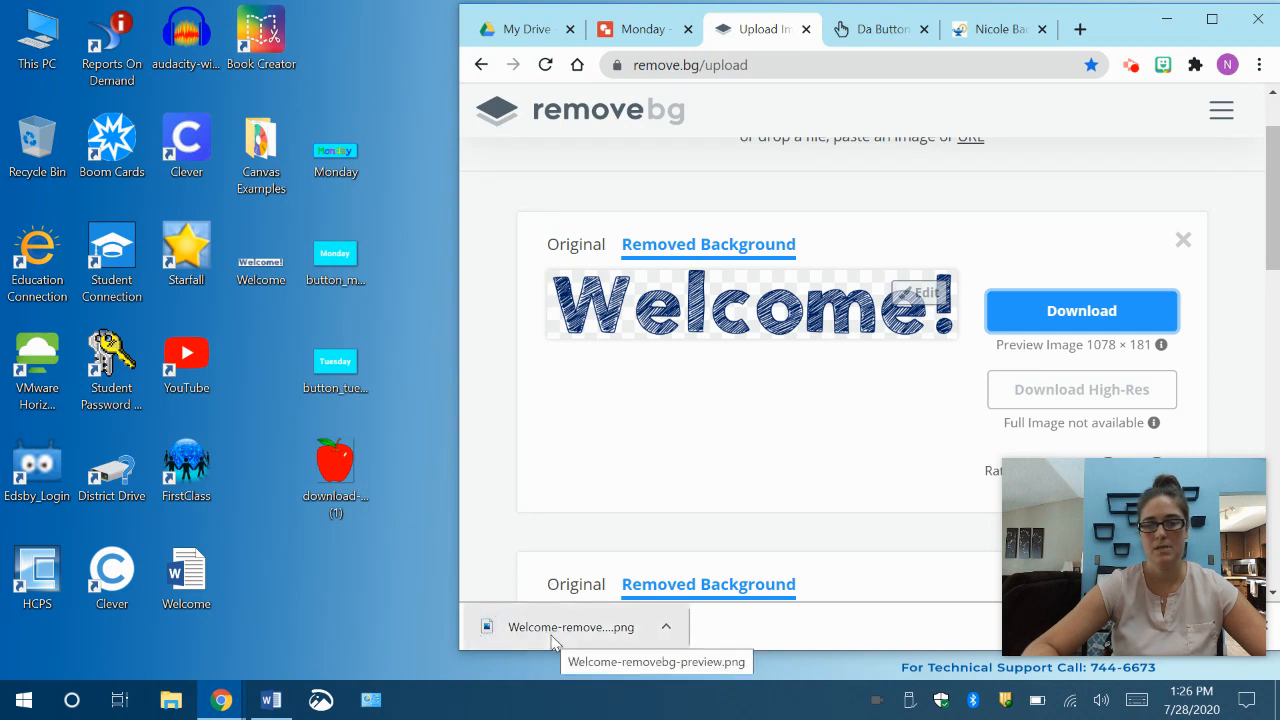
drag(555, 641, 263, 357)
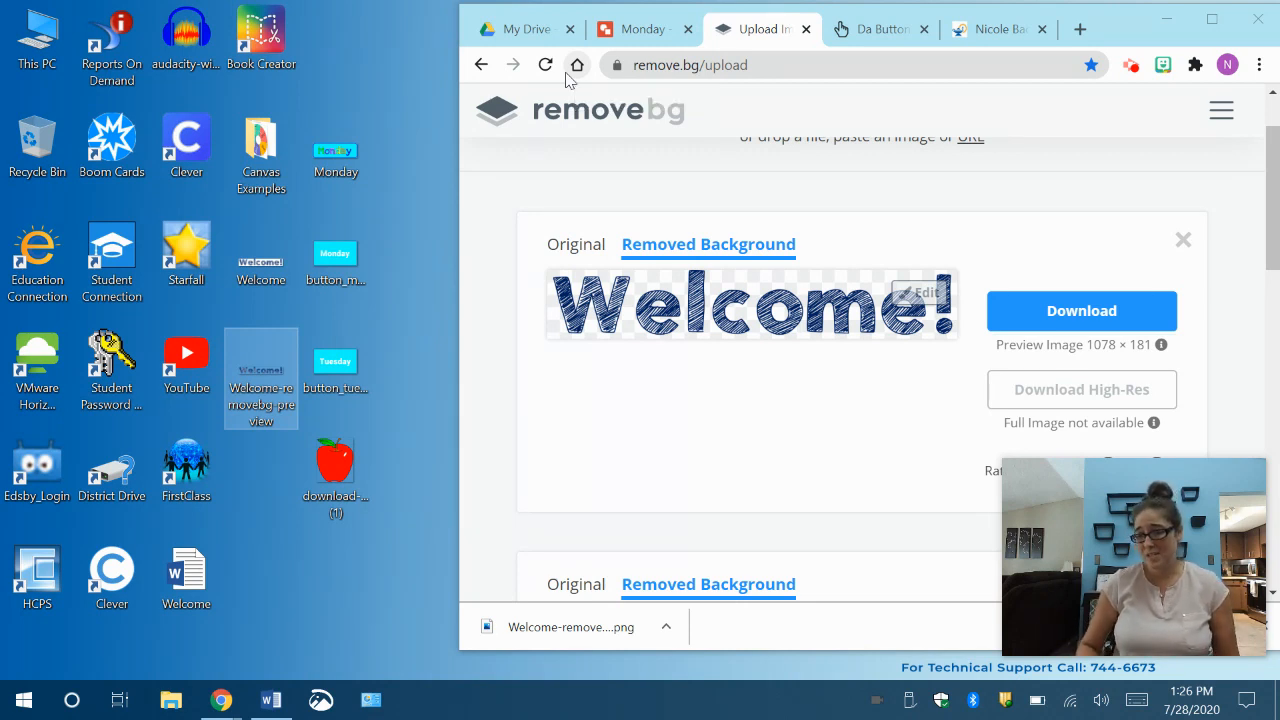
Maximize the browser window and clear the processed Welcome and apple images from the remove.bg page.
click(1212, 21)
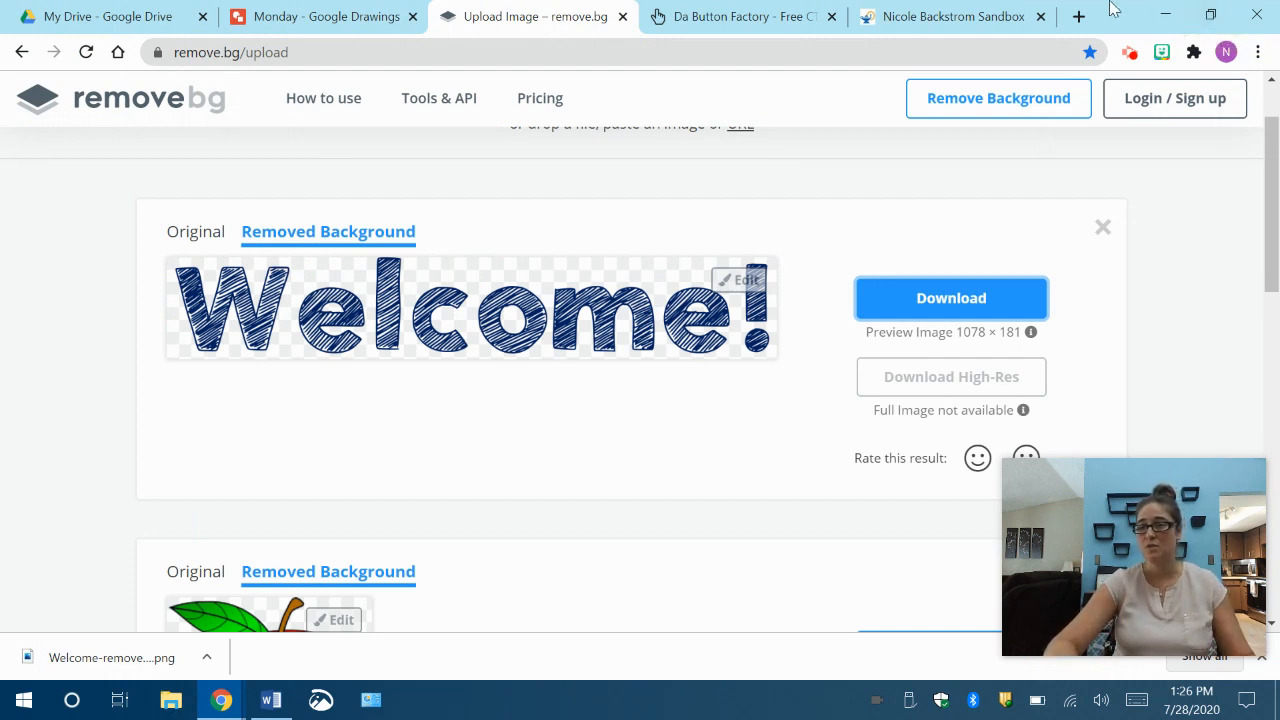
click(1103, 234)
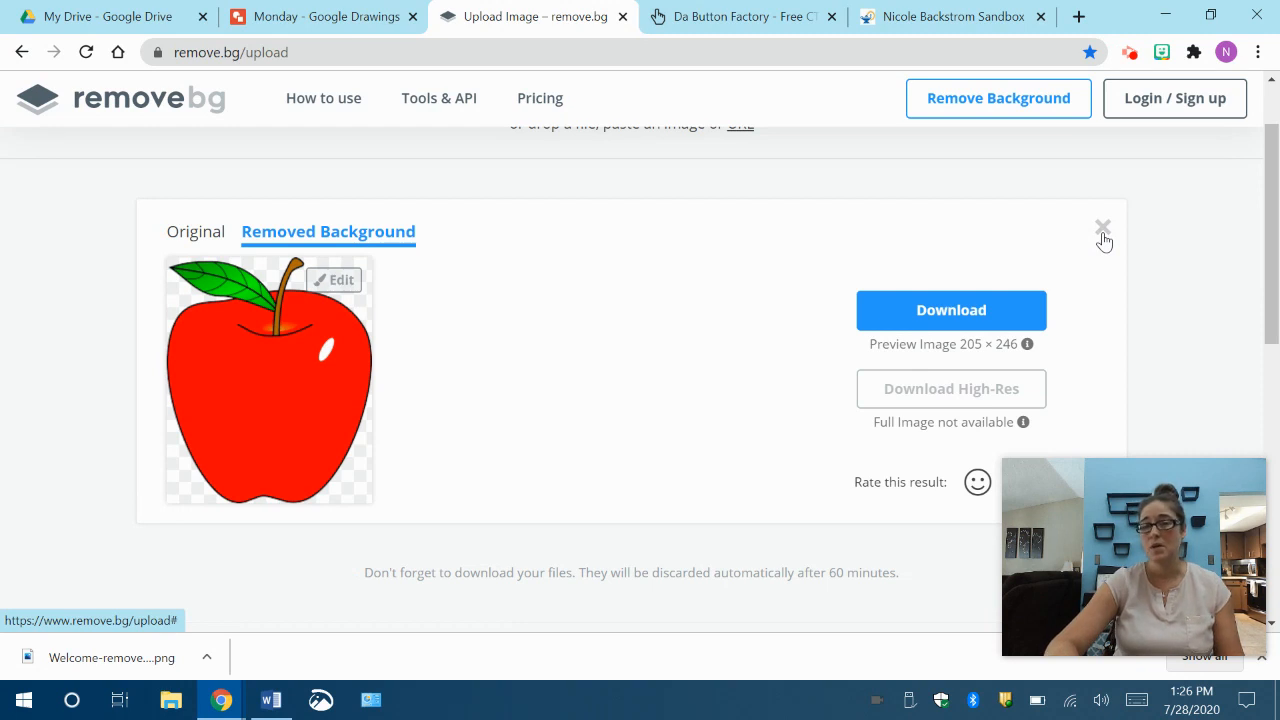
click(1103, 236)
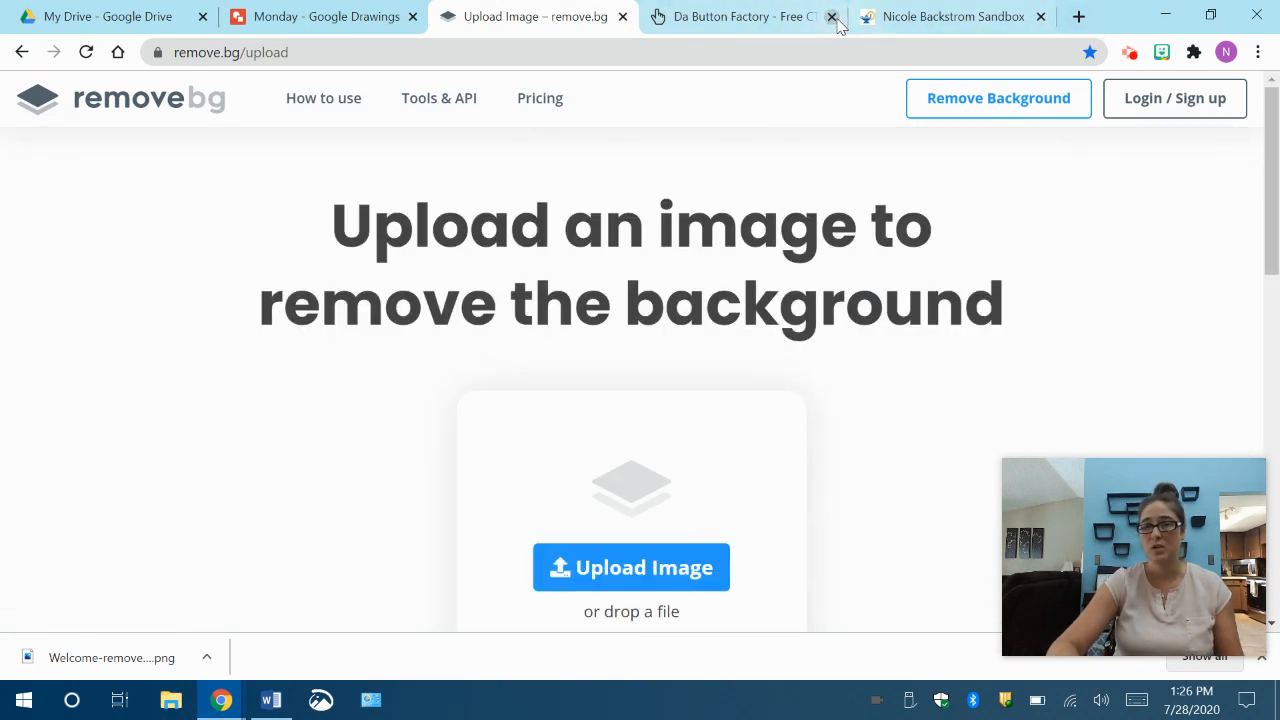
Switch to the Canvas sandbox course and review its home page banner and buttons.
click(921, 18)
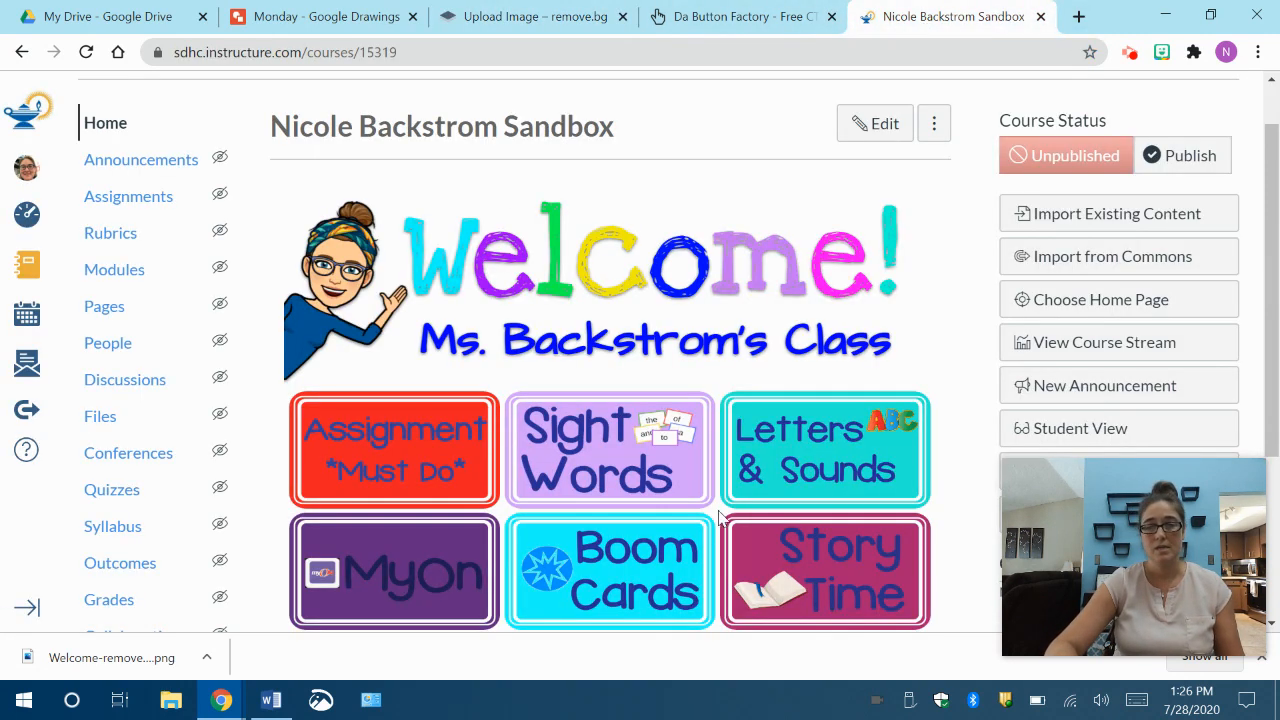
scroll(737, 521, down, 2)
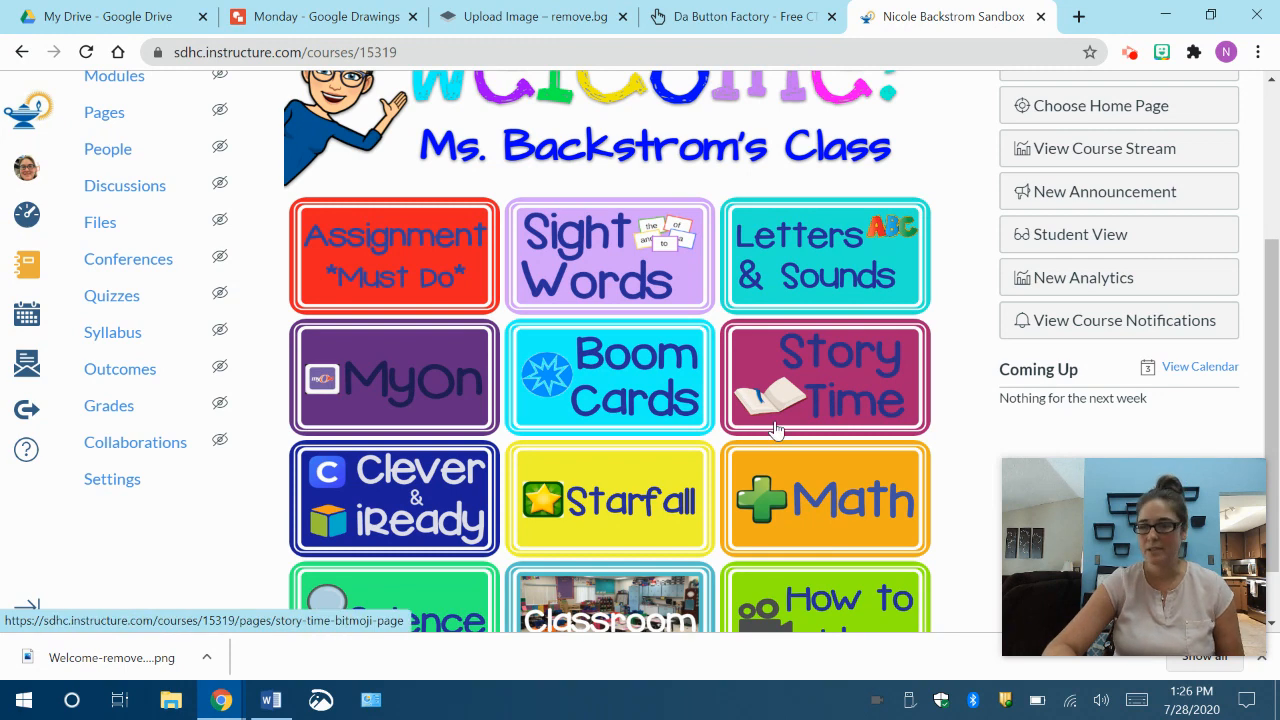
scroll(776, 430, up, 1)
scroll(776, 430, up, 2)
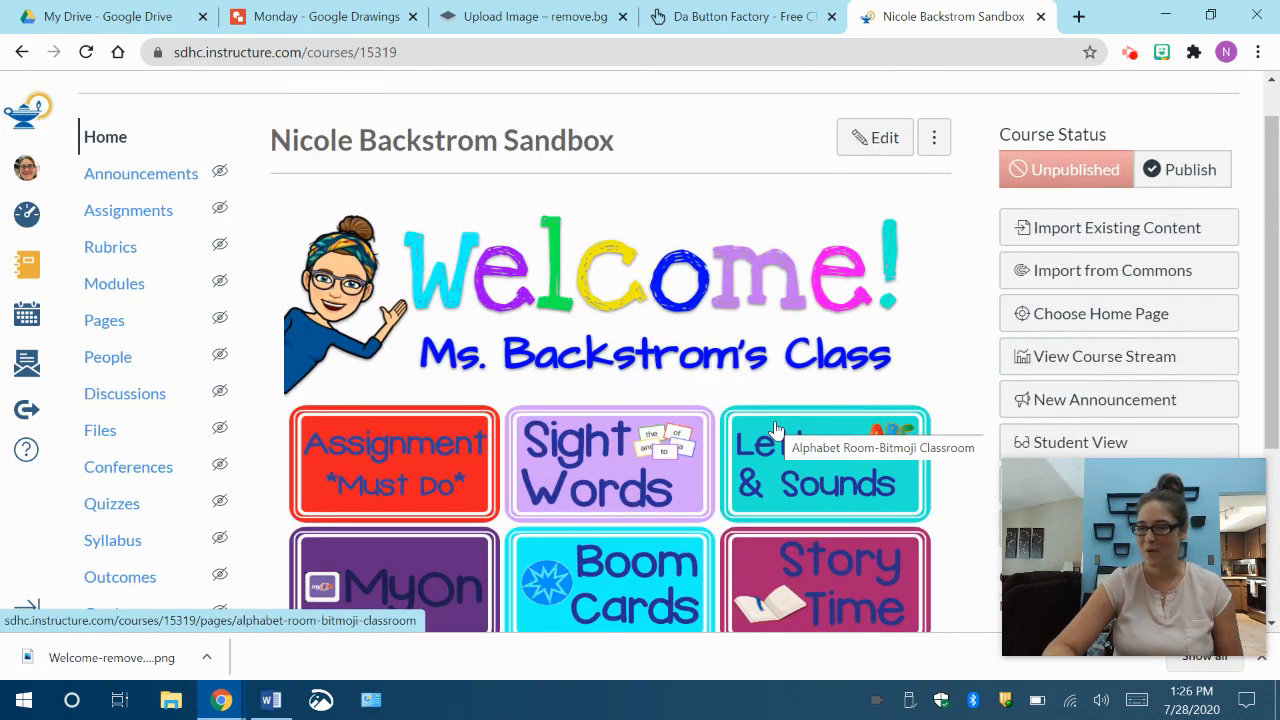